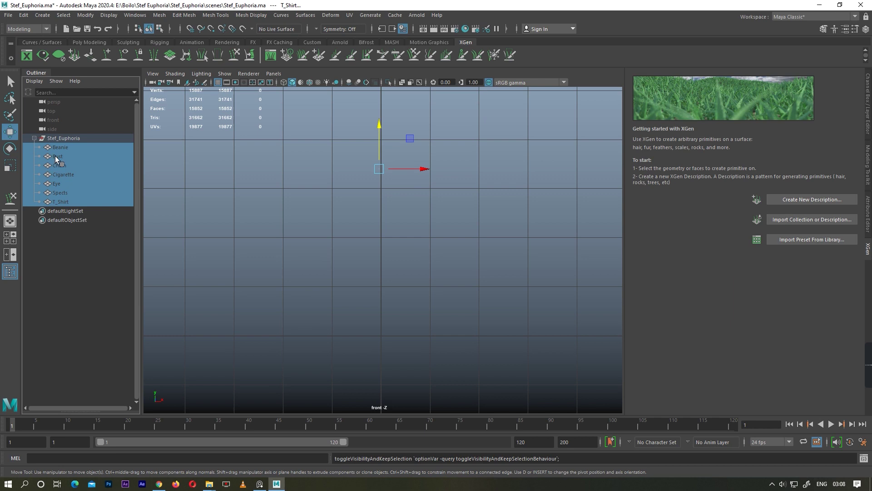
Step: Hide everything except the Bust and maximize the single perspective viewport
click(55, 156)
key(alt+h)
click(312, 255)
key(space)
key(space)
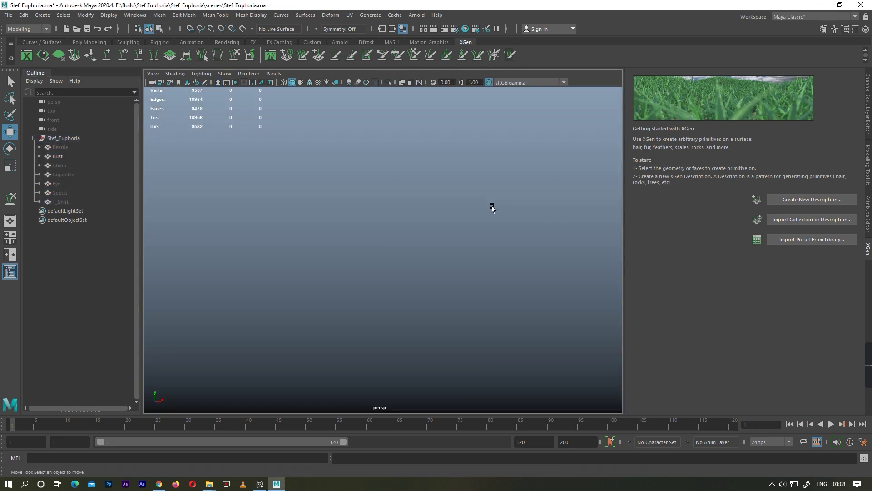
Step: Assign a new Lambert material to the bust and turn on smooth mesh preview
click(380, 176)
right_drag(381, 176, 381, 411)
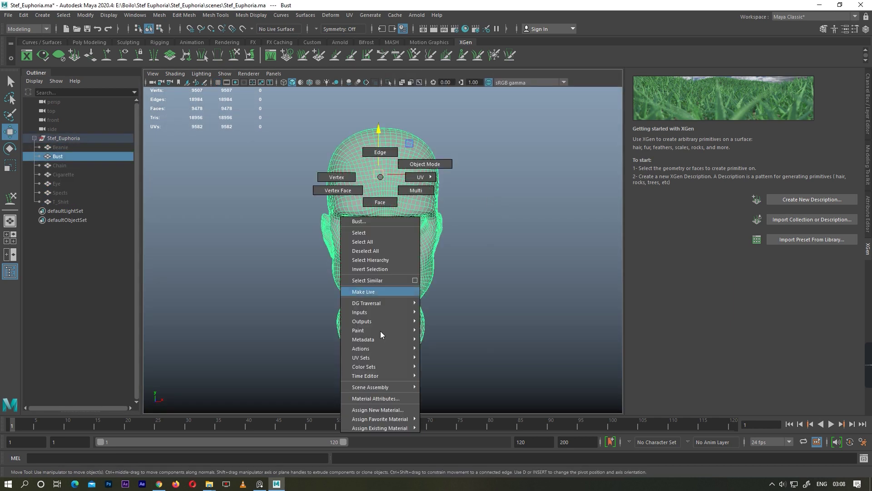
click(368, 237)
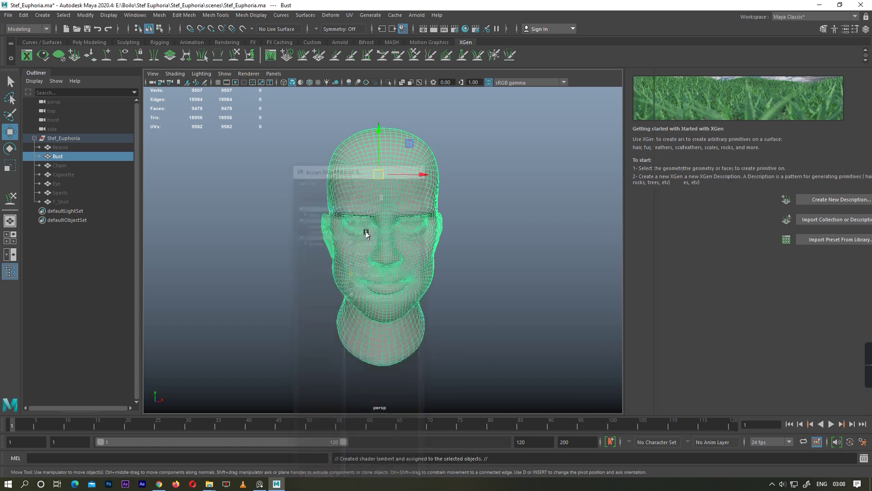
key(3)
alt+drag(432, 274, 422, 276)
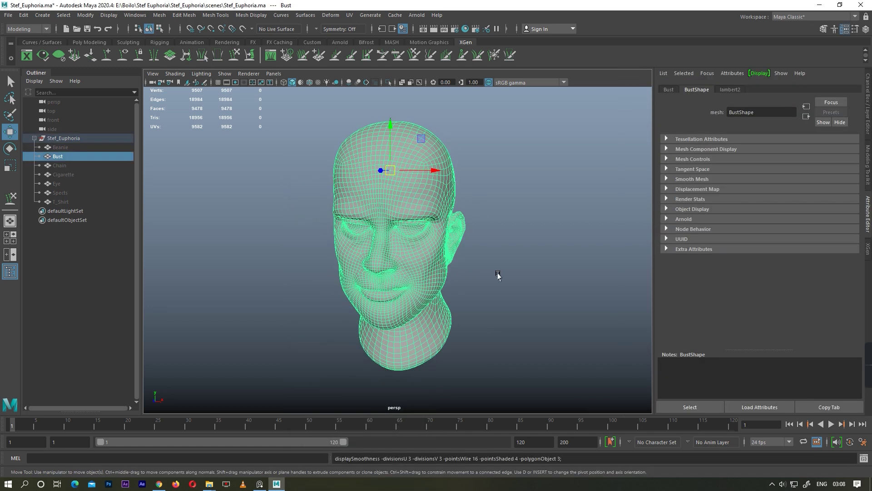
alt+drag(498, 275, 424, 287)
Step: Put the bust on a new display layer named Mesh set to reference
key(ctrl+a)
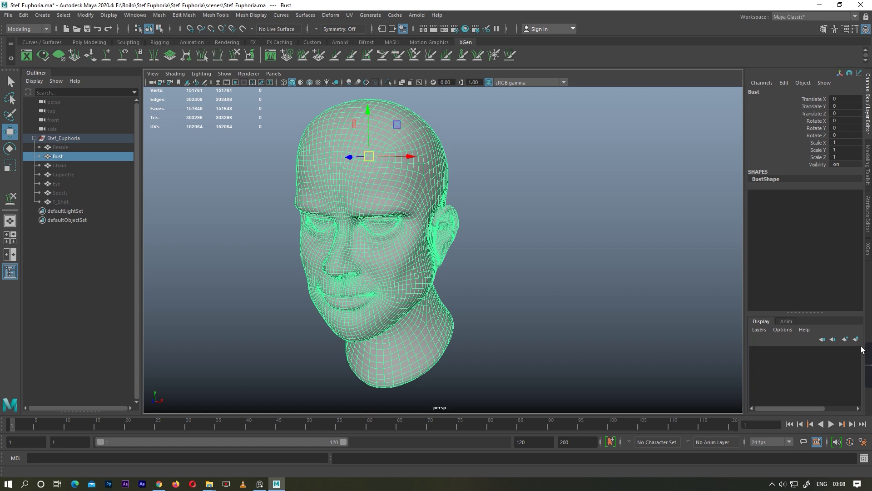
click(856, 339)
double_click(789, 351)
text(Mesh)
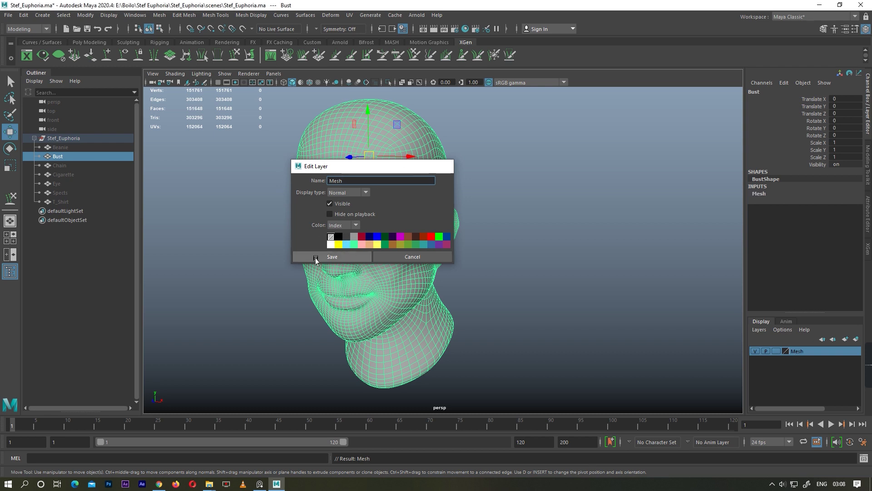
click(316, 257)
click(775, 351)
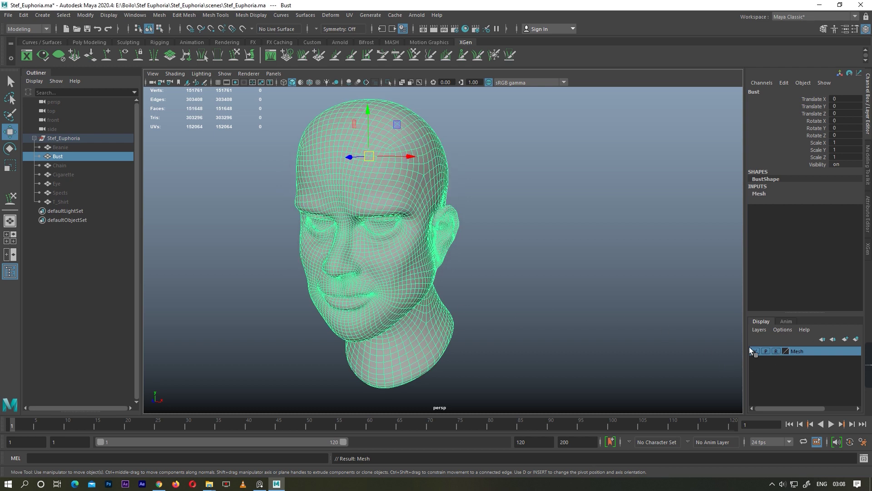
Step: Turn off the Mesh layer's reference mode and zoom in on the face
click(776, 351)
mouse_move(562, 249)
alt+mouse_down()
mouse_move(398, 282)
mouse_move(483, 259)
mouse_move(399, 263)
alt+mouse_up()
scroll(399, 263, up, 2)
scroll(391, 254, up, 2)
scroll(425, 255, up, 3)
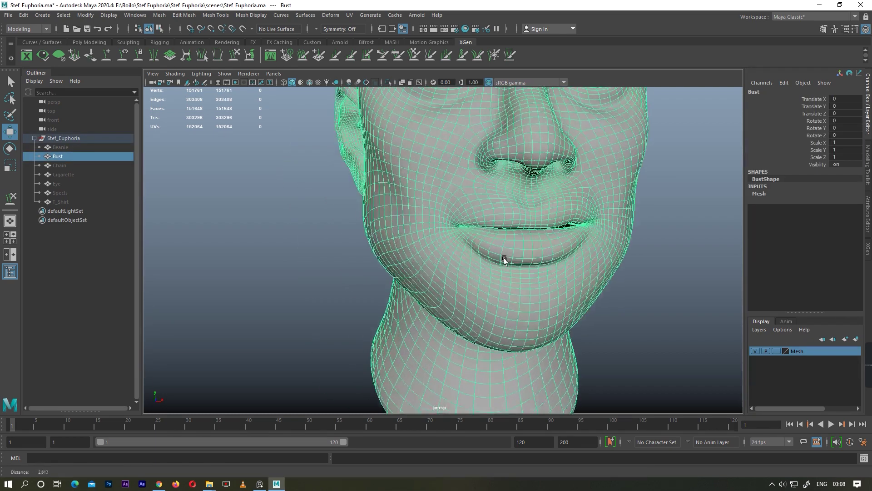
scroll(502, 257, up, 1)
scroll(462, 250, up, 2)
scroll(434, 238, down, 1)
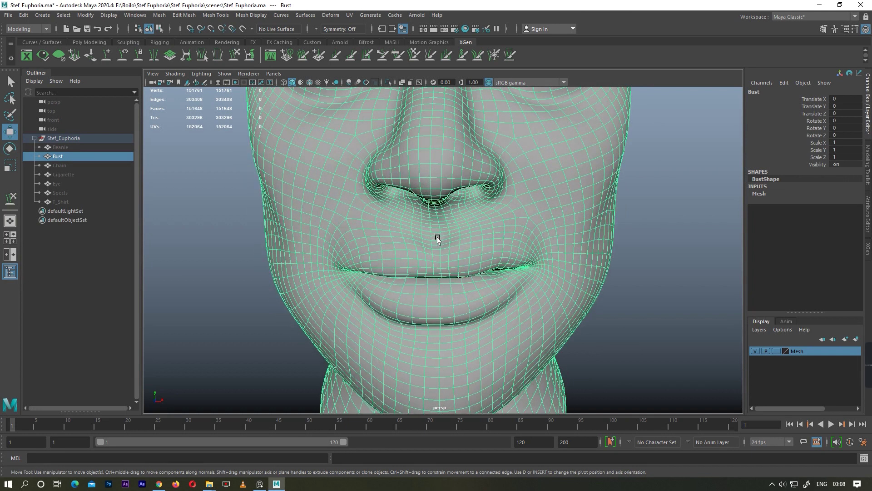
Step: Switch the bust to face selection and zoom into the front view of the mouth
right_click(446, 224)
click(446, 249)
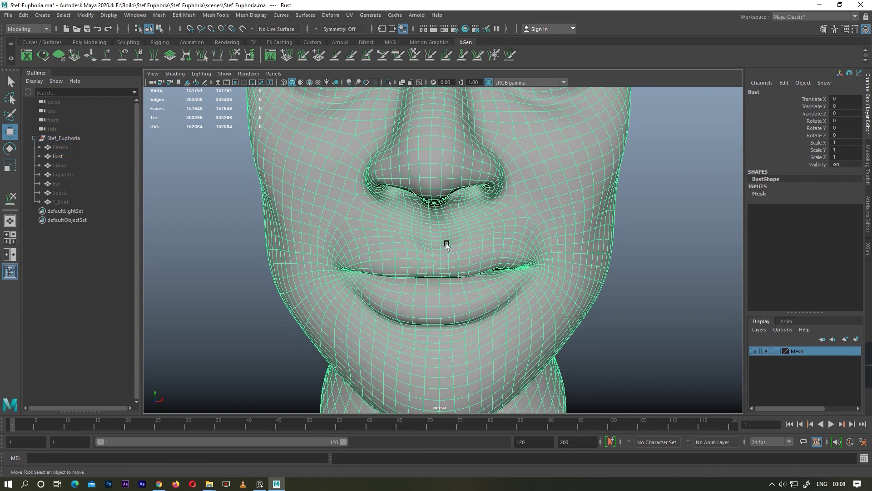
scroll(481, 245, down, 2)
click(647, 315)
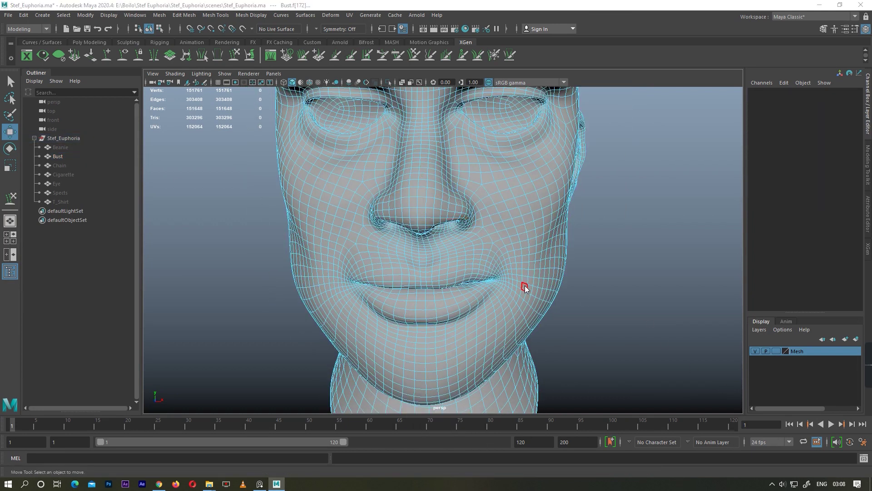
key(space)
key(space)
scroll(333, 304, up, 2)
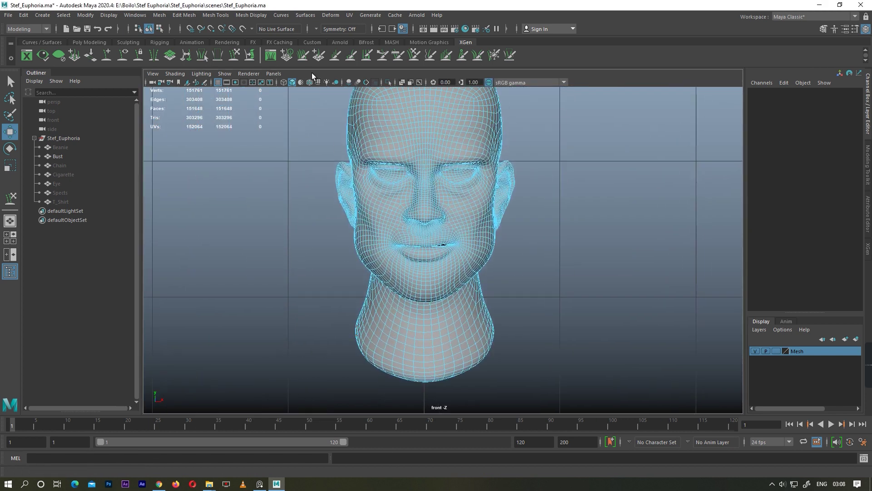
scroll(447, 283, up, 3)
scroll(426, 237, up, 1)
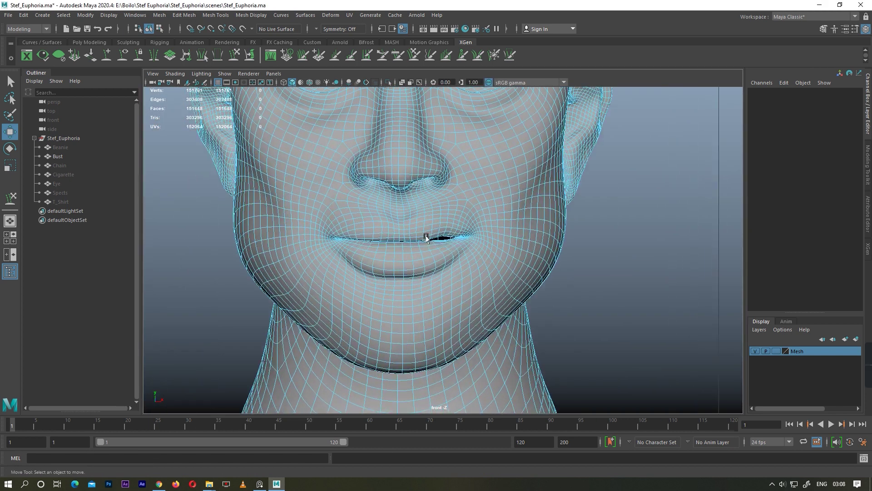
scroll(350, 216, up, 1)
scroll(356, 222, up, 2)
scroll(408, 255, up, 2)
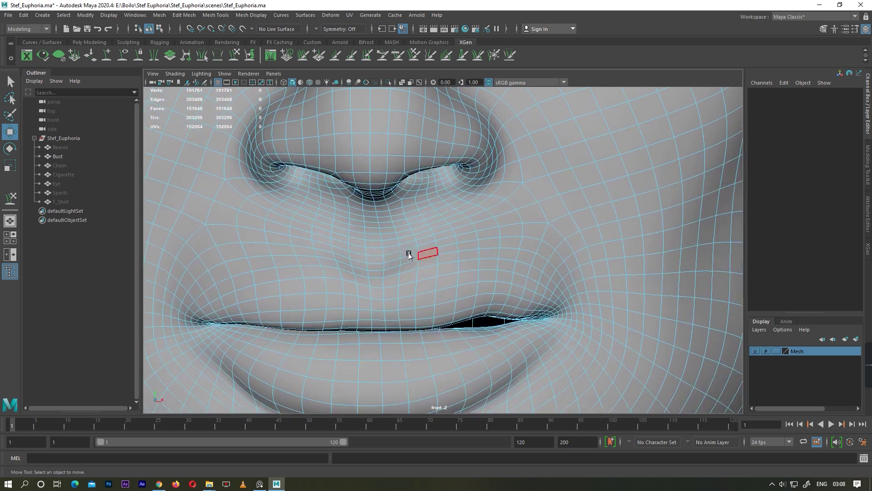
Step: Paint-select faces from under the nose across the upper lip, undoing an oversized selection
click(389, 249)
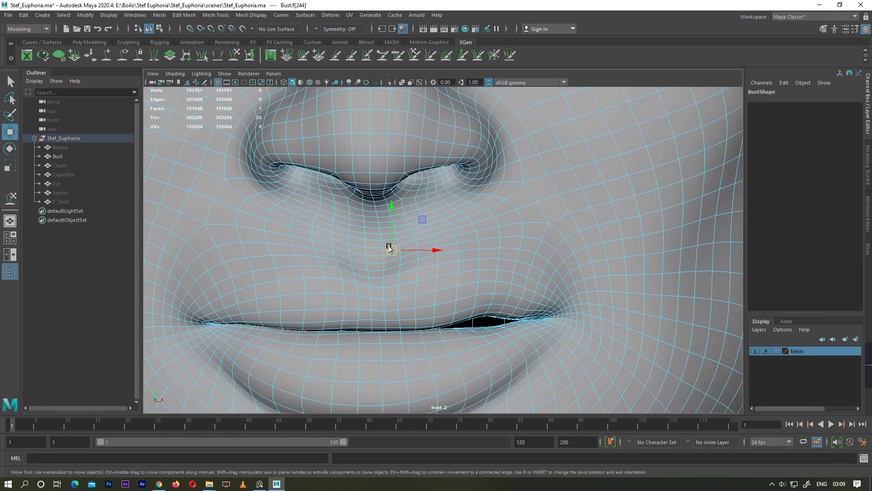
drag(389, 229, 397, 257)
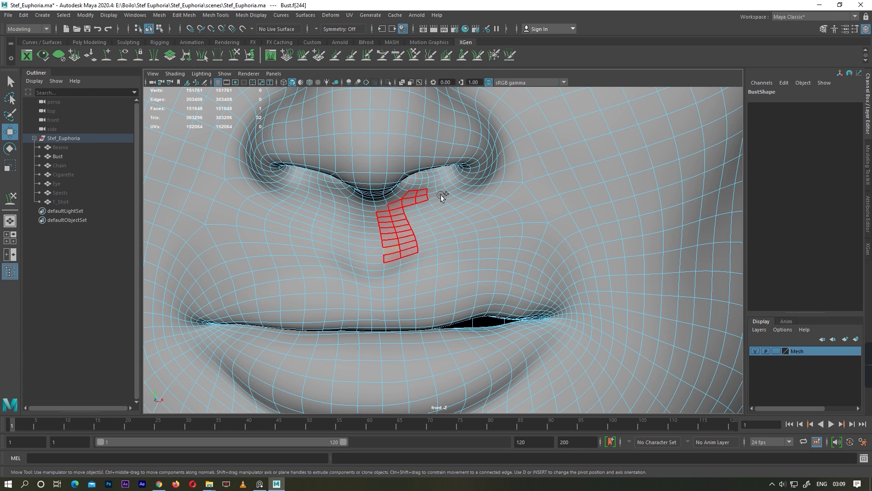
mouse_move(404, 240)
mouse_down()
mouse_move(505, 192)
mouse_move(586, 277)
mouse_move(530, 182)
mouse_up()
mouse_move(458, 182)
alt+mouse_down()
mouse_move(420, 266)
mouse_move(444, 223)
mouse_move(512, 185)
mouse_move(422, 165)
alt+mouse_up()
scroll(422, 166, down, 5)
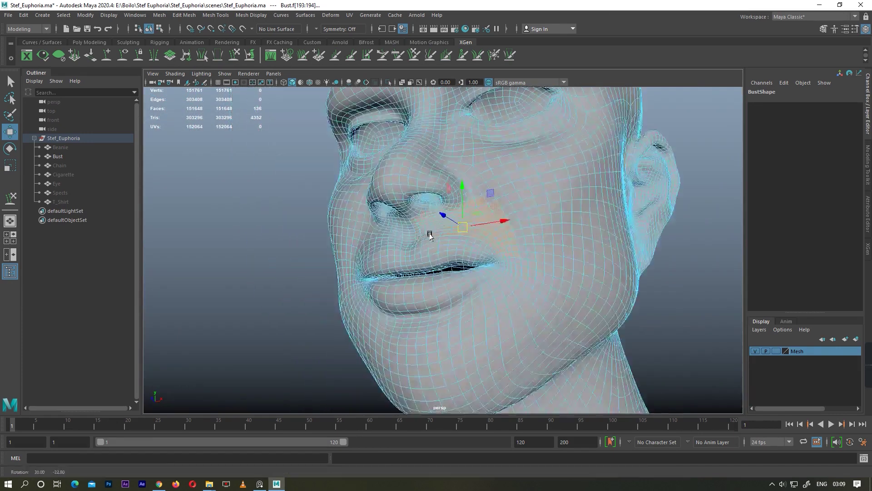
scroll(360, 278, up, 5)
alt+middle_drag(360, 278, 659, 288)
double_click(636, 286)
key(ctrl+z)
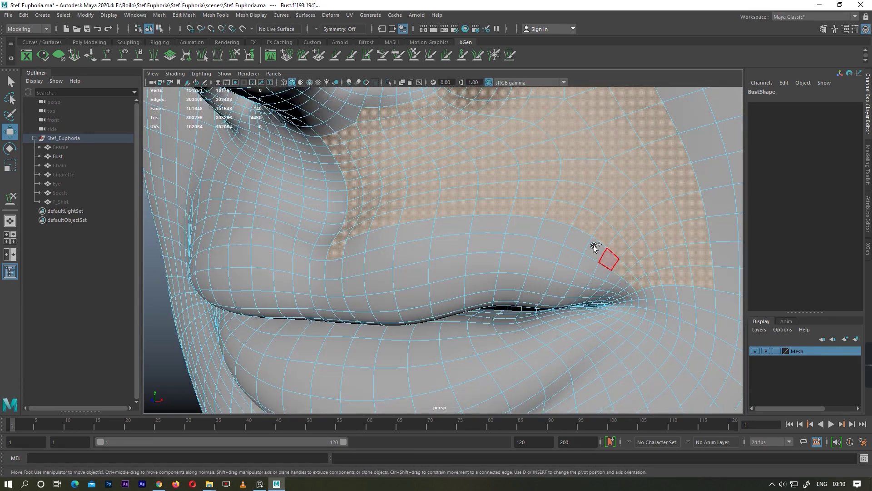
Step: Extend the face selection over the rest of the upper lip up to the nostrils
scroll(481, 253, up, 2)
mouse_move(499, 252)
mouse_down()
mouse_move(356, 227)
mouse_move(170, 293)
mouse_move(263, 172)
mouse_move(443, 197)
mouse_move(366, 97)
mouse_up()
scroll(536, 318, up, 3)
mouse_move(536, 318)
mouse_down()
mouse_move(452, 190)
mouse_move(431, 176)
mouse_move(233, 365)
mouse_up()
scroll(509, 249, down, 4)
mouse_move(508, 249)
alt+mouse_down()
mouse_move(487, 132)
mouse_move(539, 240)
mouse_move(371, 163)
mouse_move(424, 146)
alt+mouse_up()
scroll(536, 223, down, 4)
alt+drag(536, 223, 545, 227)
scroll(454, 267, up, 10)
scroll(453, 267, down, 4)
mouse_move(454, 267)
alt+mouse_down()
mouse_move(346, 228)
mouse_move(561, 210)
mouse_move(474, 289)
mouse_move(509, 291)
alt+mouse_up()
scroll(560, 210, down, 3)
scroll(474, 290, down, 5)
Step: Create the spline description Moustache in collection Stef_Euphoria1, controlled by placed guides
click(868, 248)
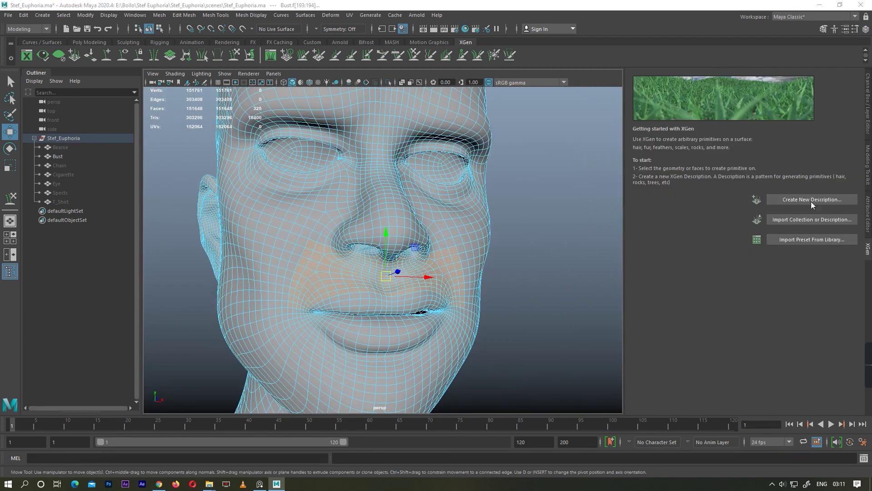
click(811, 201)
text(st_Euphoria)
key(shift+Tab)
text(Moustache)
click(395, 309)
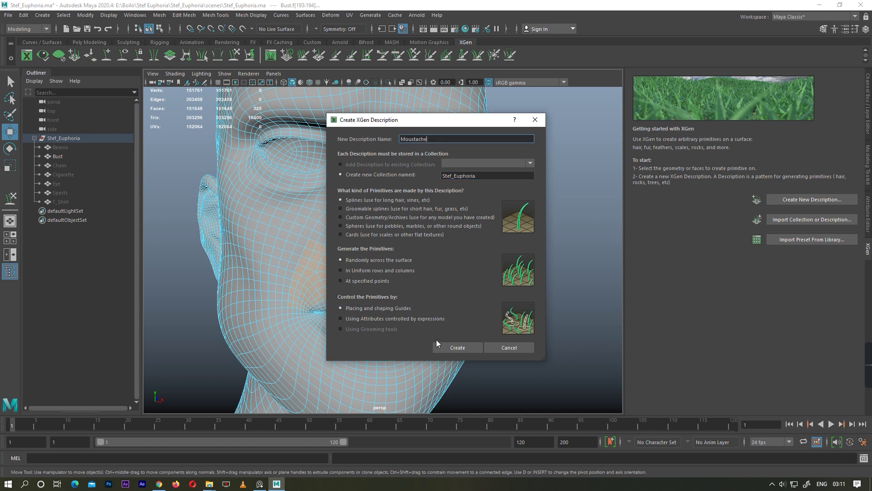
click(448, 348)
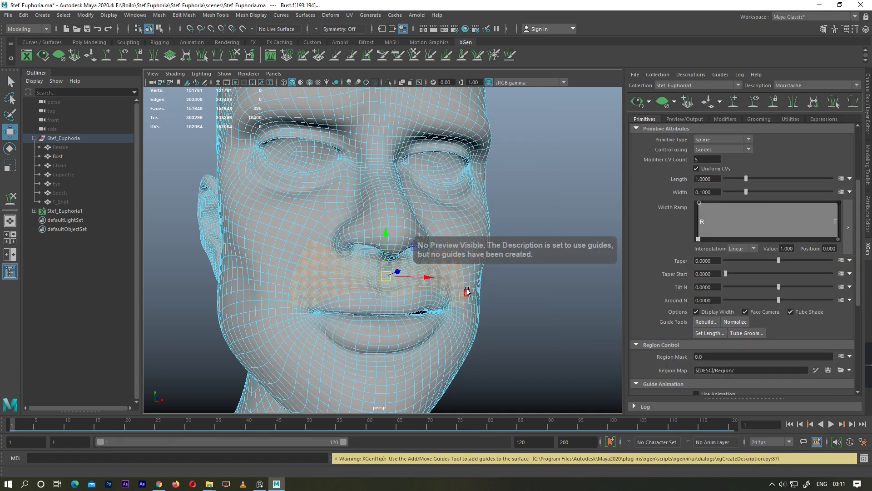
Step: Return to object mode and select the Moustache description in the Outliner
alt+drag(520, 305, 521, 315)
key(F8)
click(575, 316)
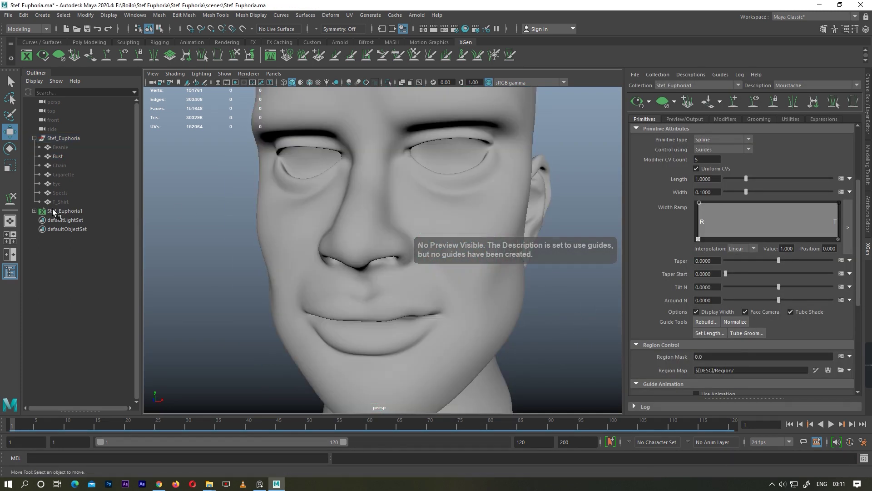
click(34, 211)
click(65, 220)
alt+drag(229, 295, 242, 282)
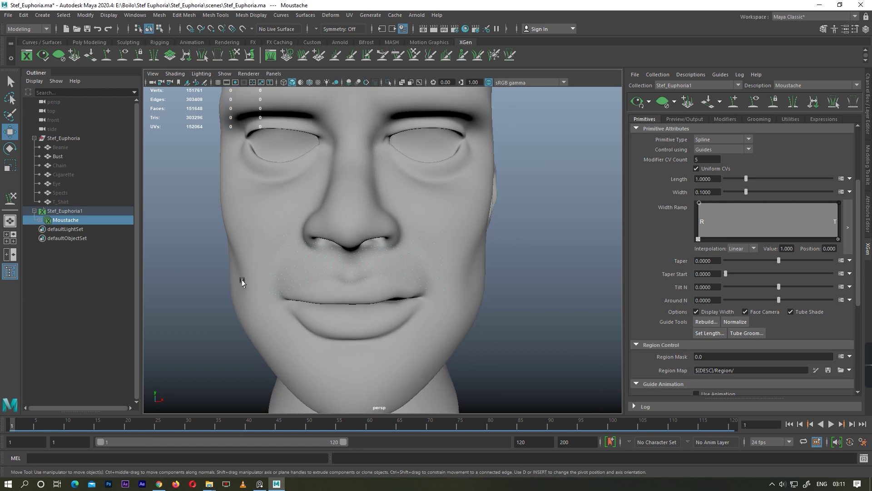
Step: Place three guides: between nose and upper lip, at the nostril, and near the mouth corner
click(736, 104)
scroll(374, 254, up, 3)
scroll(354, 258, up, 2)
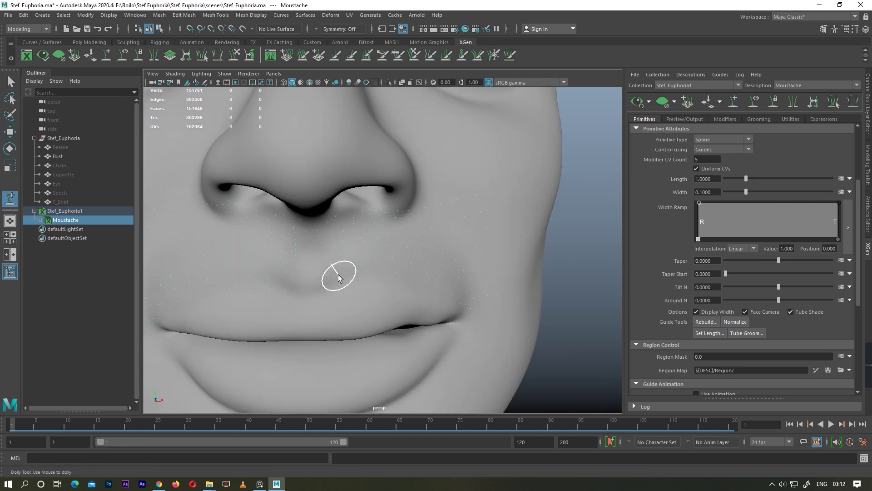
click(317, 271)
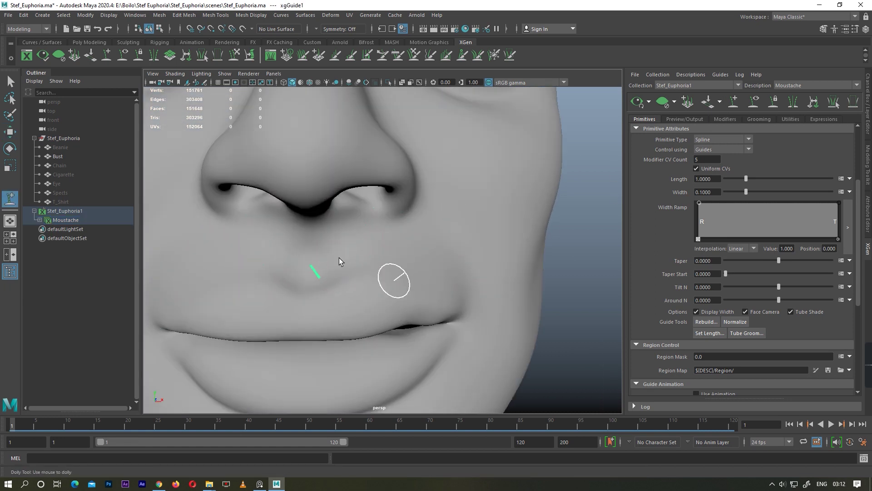
click(331, 219)
mouse_move(404, 262)
alt+mouse_down()
mouse_move(386, 224)
mouse_move(432, 279)
alt+mouse_up()
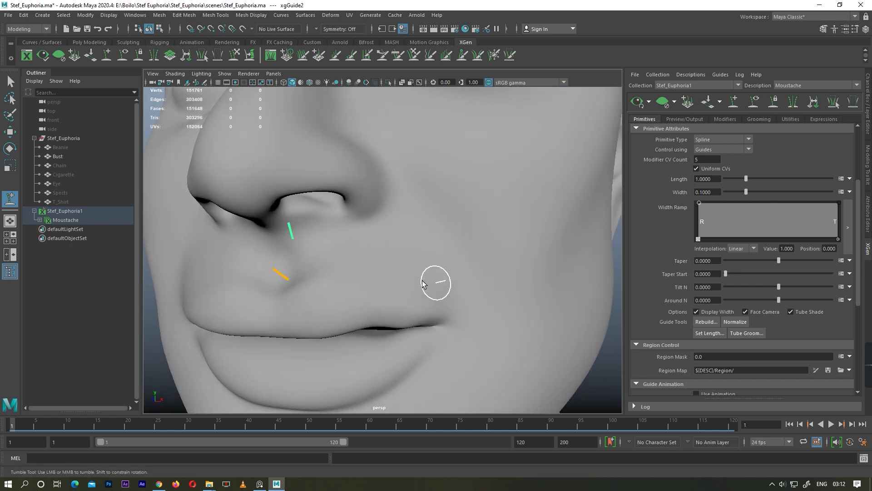
click(445, 306)
scroll(499, 318, down, 5)
Step: Frame the nose and mouth guides and bend the mouth-corner guide along the lip skin
alt+drag(471, 292, 454, 254)
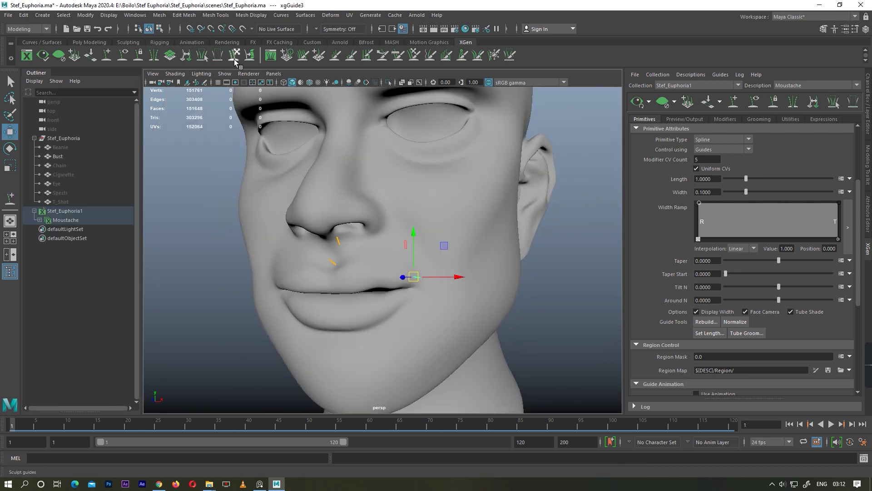
double_click(9, 221)
click(357, 103)
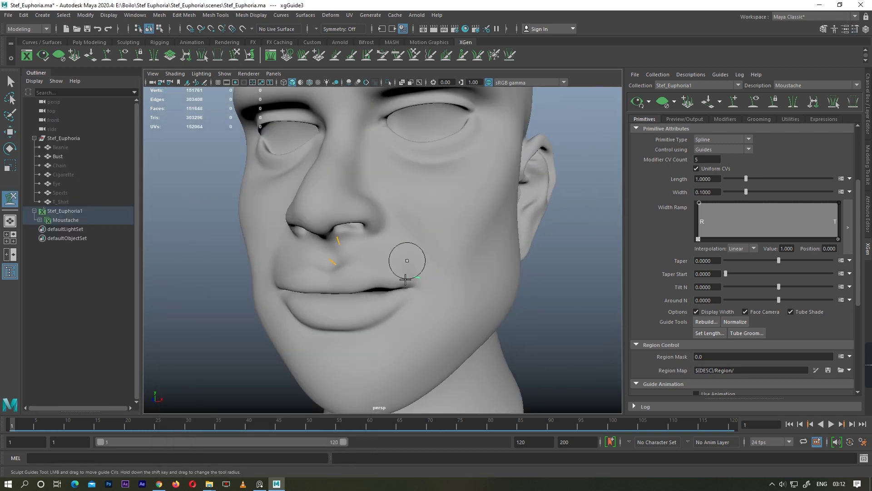
scroll(405, 259, up, 3)
alt+middle_drag(467, 282, 394, 206)
mouse_move(399, 229)
alt+mouse_down()
mouse_move(323, 259)
mouse_move(405, 214)
mouse_move(346, 267)
mouse_move(369, 253)
alt+mouse_up()
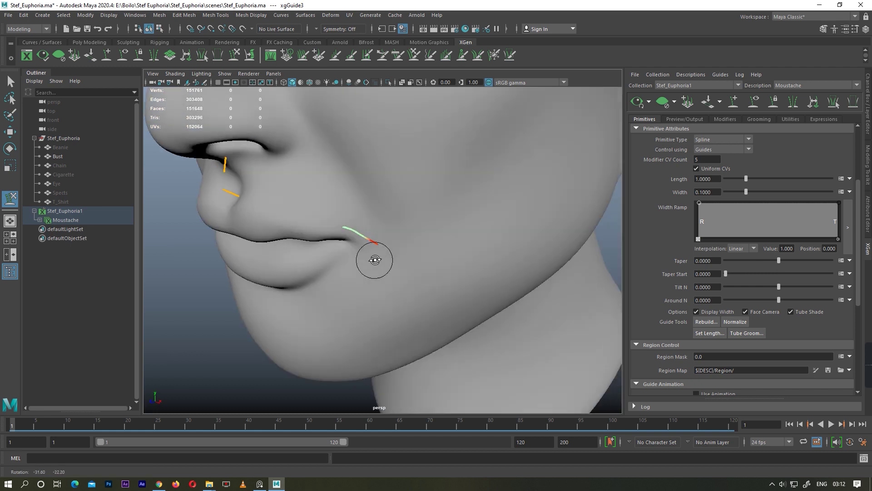
alt+right_drag(369, 253, 396, 177)
alt+drag(389, 155, 412, 219)
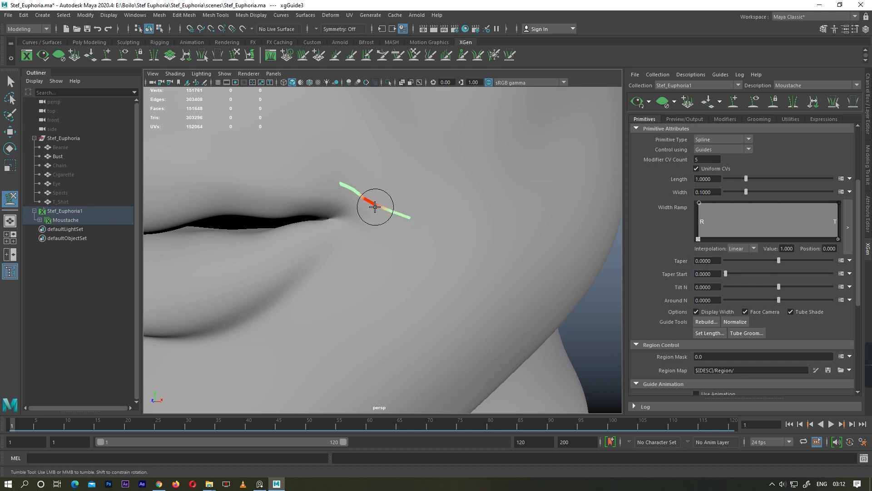
mouse_move(379, 212)
alt+right_down()
mouse_move(389, 242)
mouse_move(370, 229)
alt+right_up()
mouse_move(383, 240)
alt+mouse_down()
mouse_move(380, 224)
mouse_move(286, 228)
alt+mouse_up()
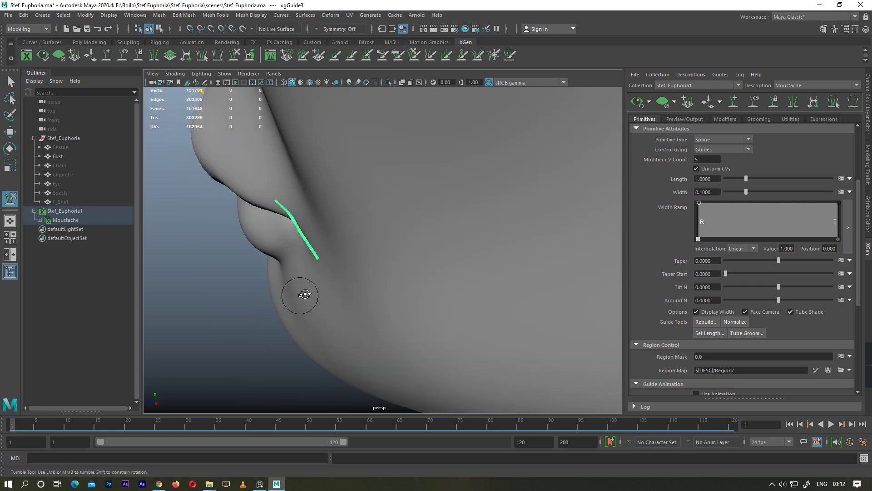
alt+drag(301, 292, 401, 197)
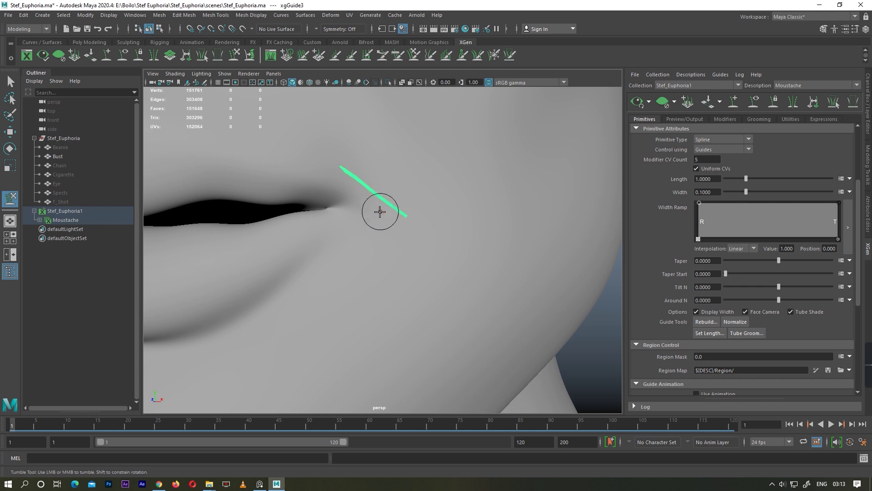
alt+drag(380, 212, 411, 216)
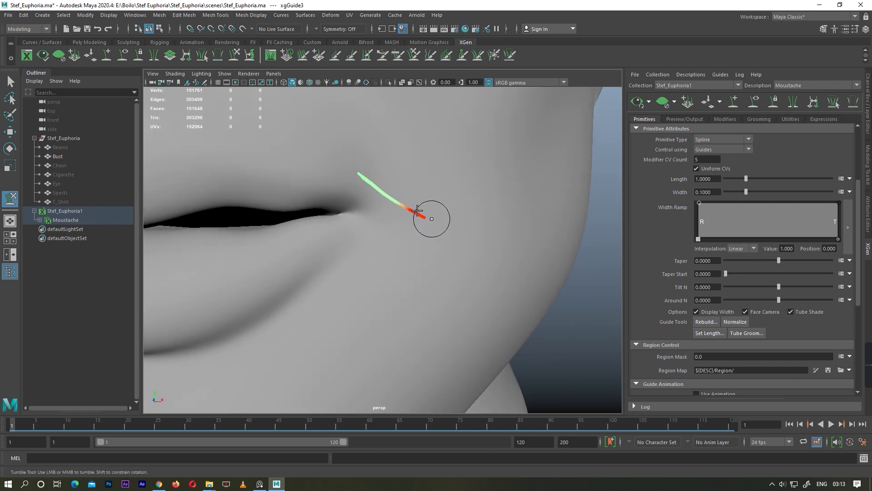
Step: Inspect the guides from under the chin and the side, then pick the guide sculpt brush
mouse_move(376, 185)
alt+mouse_down()
mouse_move(421, 218)
mouse_move(421, 248)
mouse_move(343, 253)
mouse_move(362, 271)
mouse_move(344, 290)
alt+mouse_up()
scroll(362, 271, up, 3)
mouse_move(379, 262)
alt+mouse_down()
mouse_move(389, 230)
mouse_move(356, 246)
mouse_move(596, 283)
alt+mouse_up()
key(w)
scroll(356, 245, up, 3)
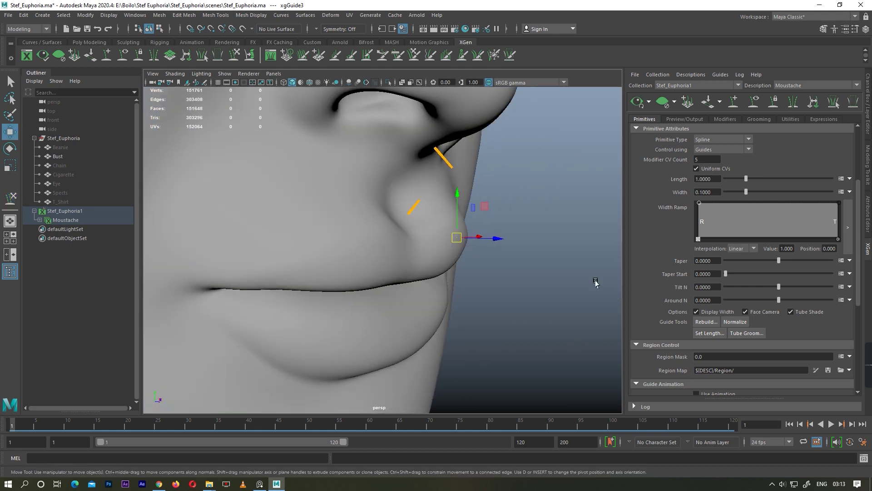
click(595, 283)
click(234, 54)
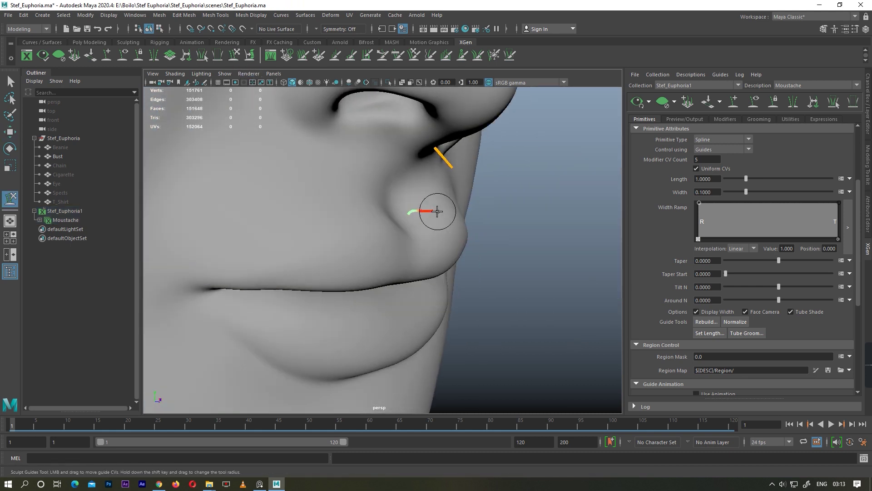
alt+drag(443, 222, 409, 278)
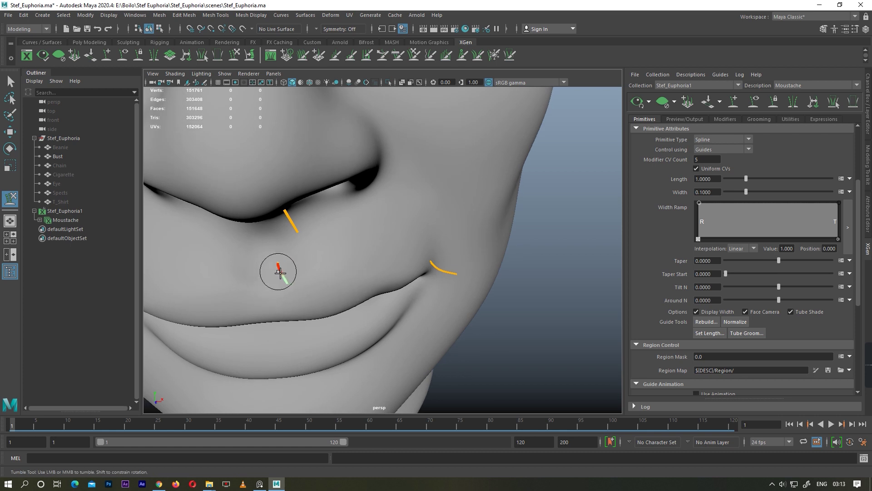
alt+drag(293, 290, 347, 315)
alt+middle_drag(346, 316, 370, 227)
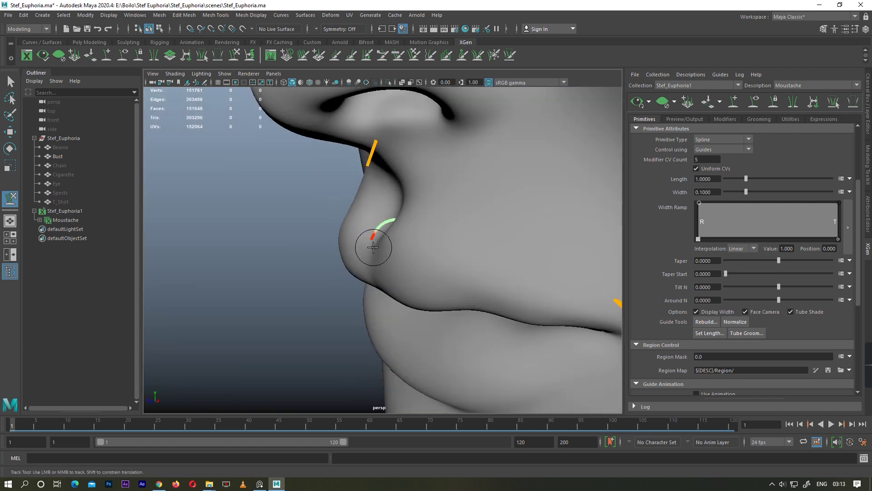
alt+drag(373, 247, 360, 249)
Step: Brush the guides into curves along the lip from front and side, then reselect Moustache
key(space)
key(space)
mouse_move(430, 274)
alt+mouse_down()
mouse_move(358, 245)
mouse_move(333, 220)
alt+mouse_up()
key(space)
key(space)
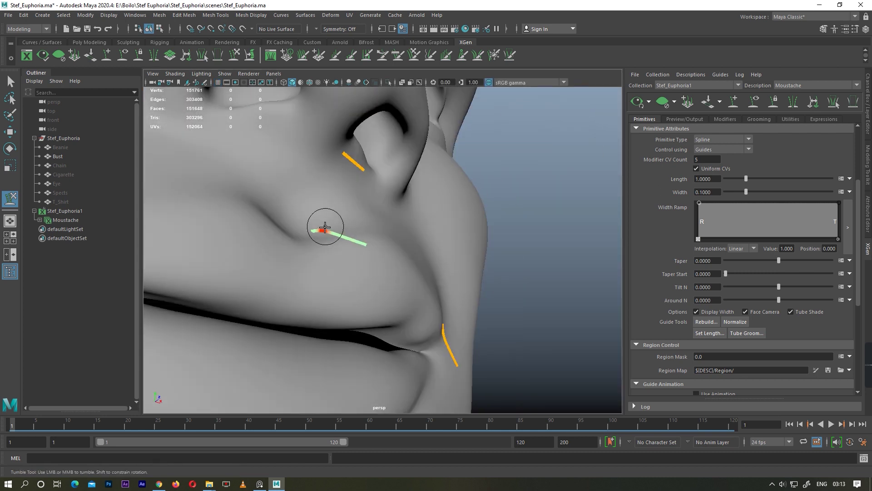
mouse_move(370, 268)
alt+mouse_down()
mouse_move(376, 230)
mouse_move(462, 214)
mouse_move(344, 240)
mouse_move(399, 255)
mouse_move(459, 166)
mouse_move(393, 220)
mouse_move(404, 229)
mouse_move(444, 210)
mouse_move(380, 224)
alt+mouse_up()
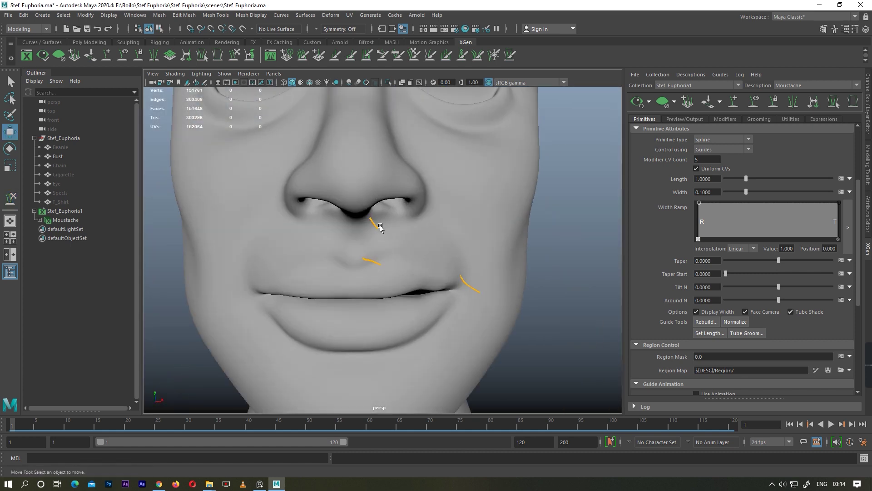
click(375, 223)
key(w)
key(y)
mouse_move(291, 264)
alt+mouse_down()
mouse_move(387, 238)
mouse_move(372, 199)
mouse_move(380, 260)
mouse_move(351, 214)
mouse_move(390, 210)
alt+mouse_up()
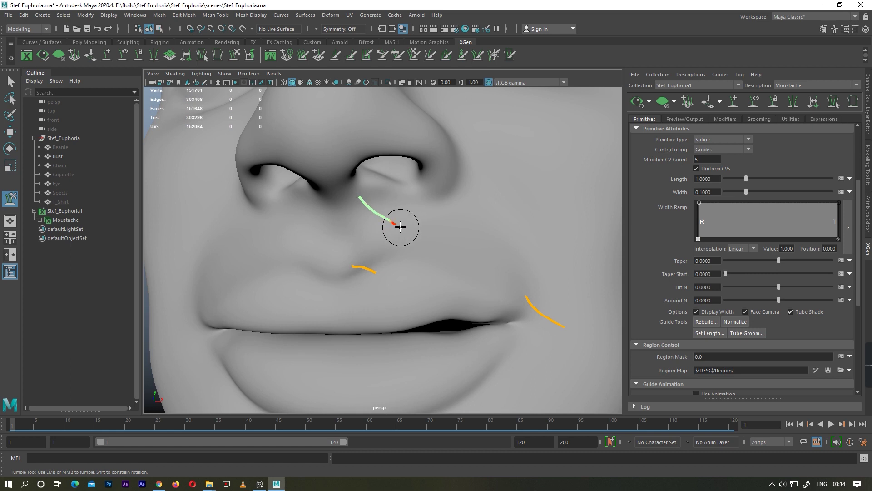
scroll(395, 233, down, 5)
scroll(380, 241, up, 3)
alt+drag(366, 276, 405, 209)
click(66, 219)
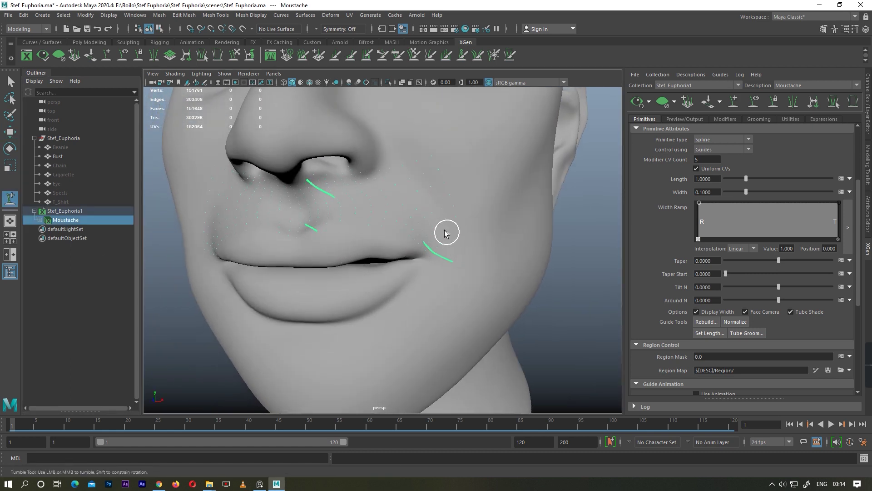
Step: Select the guide under the nose and inspect it from below and the cheek side
alt+drag(443, 230, 331, 218)
click(421, 255)
key(w)
mouse_move(420, 259)
alt+mouse_down()
mouse_move(350, 311)
mouse_move(343, 222)
alt+mouse_up()
scroll(414, 216, down, 3)
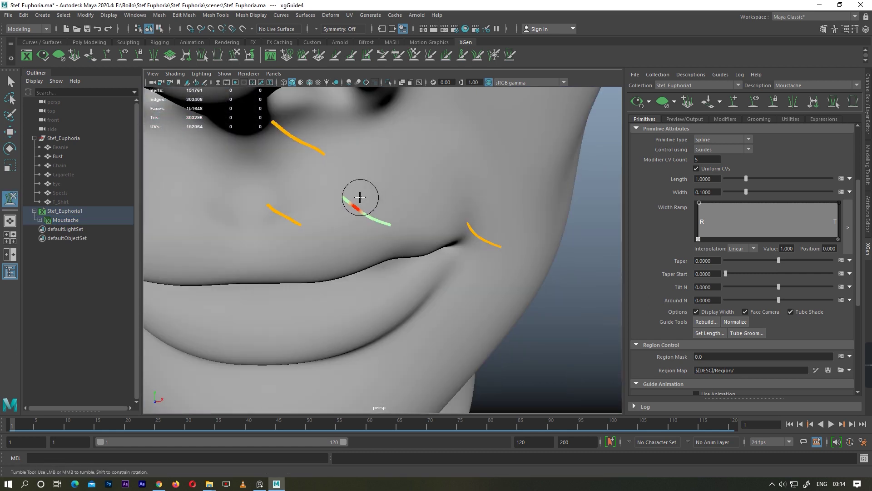
mouse_move(370, 228)
alt+mouse_down()
mouse_move(386, 239)
mouse_move(425, 156)
alt+mouse_up()
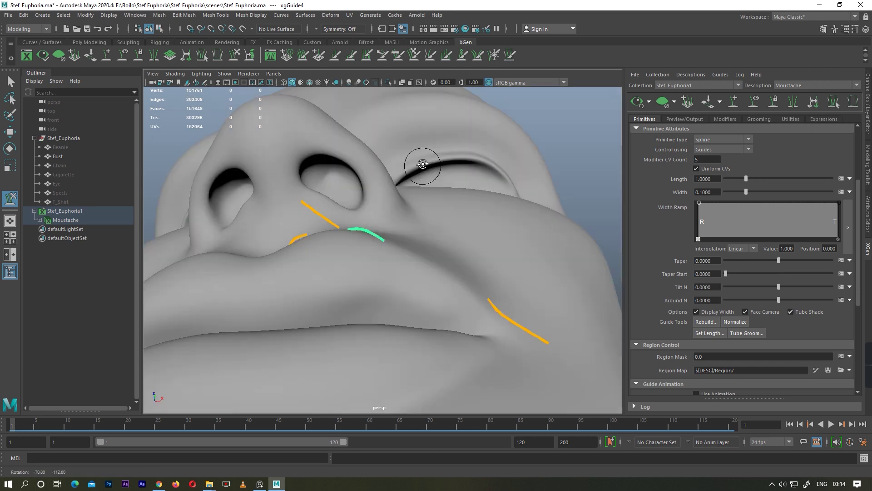
scroll(345, 181, up, 5)
scroll(388, 222, down, 5)
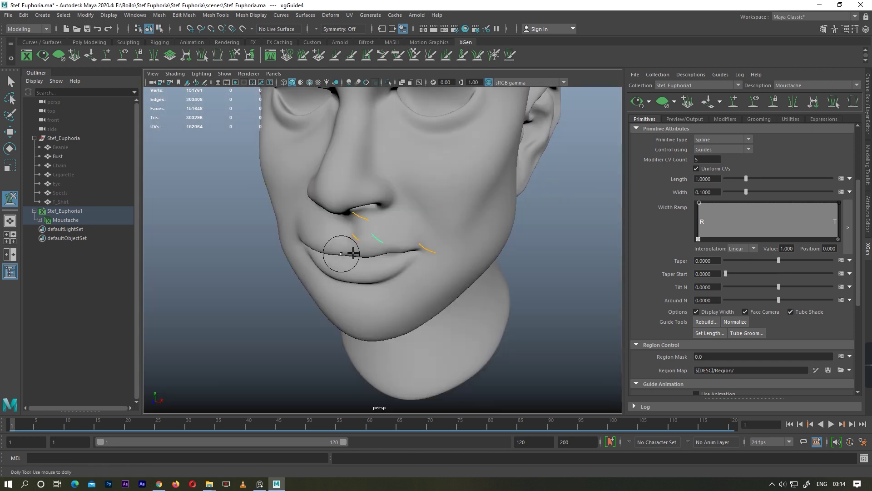
Step: Examine the cheek guide from close, low angles, then return to a front view of the lips
alt+drag(340, 253, 370, 253)
scroll(375, 214, up, 4)
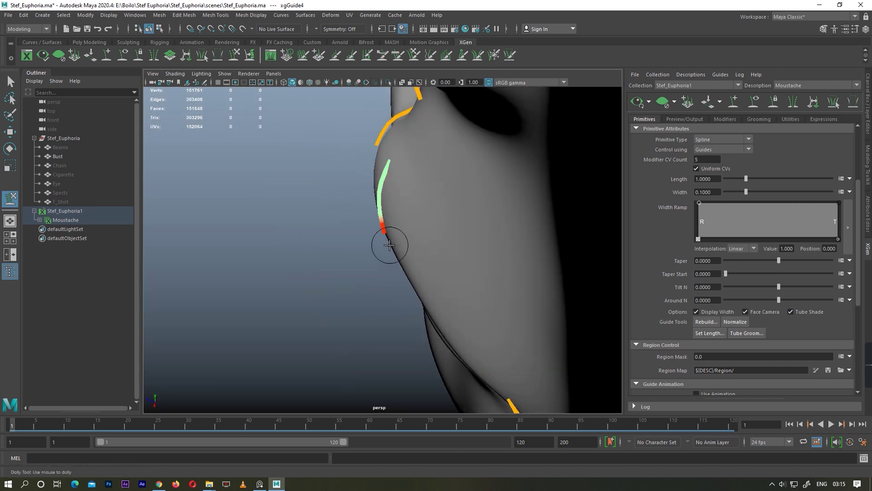
mouse_move(385, 165)
alt+mouse_down()
mouse_move(486, 155)
mouse_move(343, 187)
alt+mouse_up()
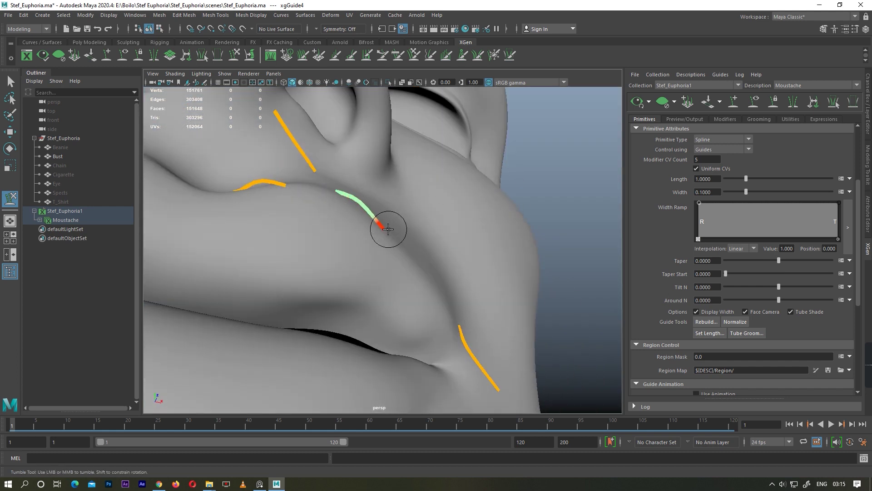
scroll(389, 228, down, 5)
scroll(400, 255, up, 5)
mouse_move(390, 170)
alt+mouse_down()
mouse_move(373, 174)
mouse_move(385, 165)
alt+mouse_up()
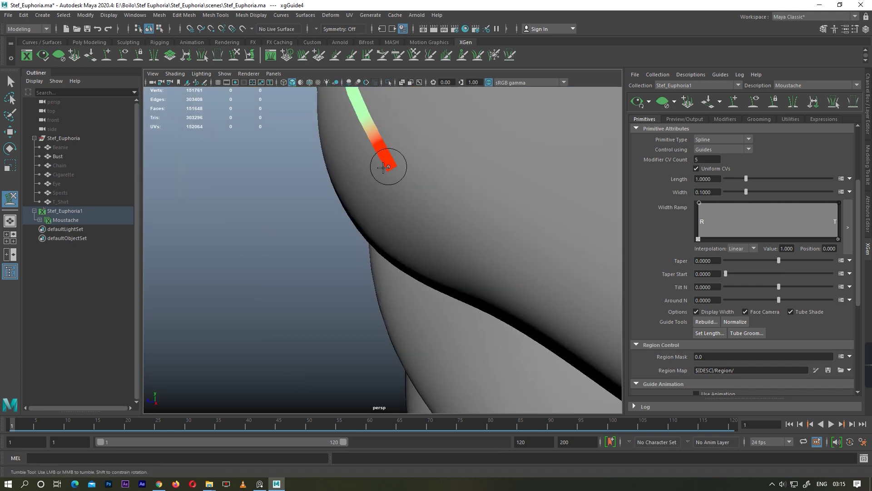
scroll(385, 166, down, 4)
alt+drag(430, 187, 387, 230)
scroll(388, 230, up, 3)
alt+middle_drag(388, 230, 368, 232)
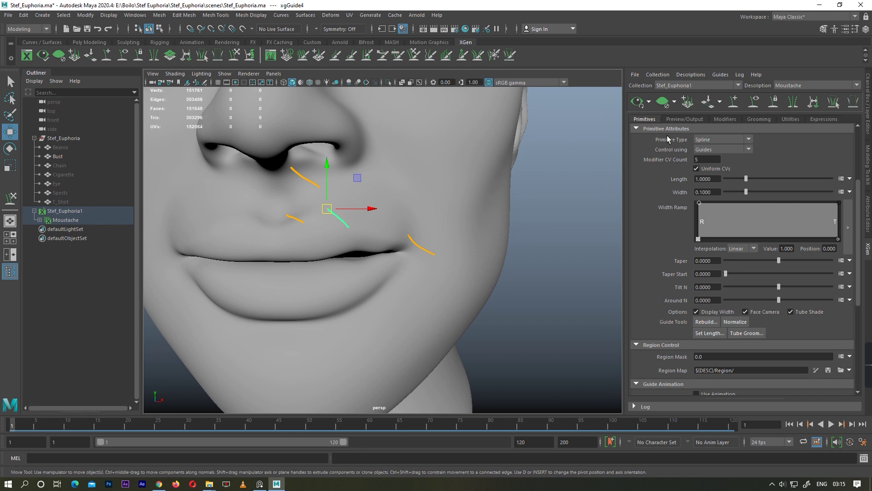
Step: Place a new guide on the upper lip with Add/Move Guides
key(w)
click(733, 101)
mouse_move(345, 213)
alt+right_down()
mouse_move(370, 214)
mouse_move(305, 223)
mouse_move(366, 185)
alt+right_up()
click(383, 230)
mouse_move(383, 230)
alt+mouse_down()
mouse_move(401, 228)
mouse_move(383, 208)
alt+mouse_up()
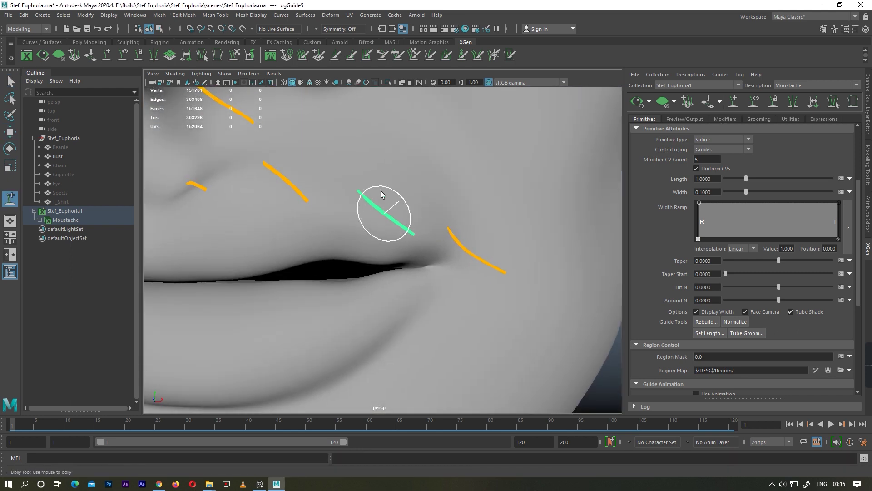
key(w)
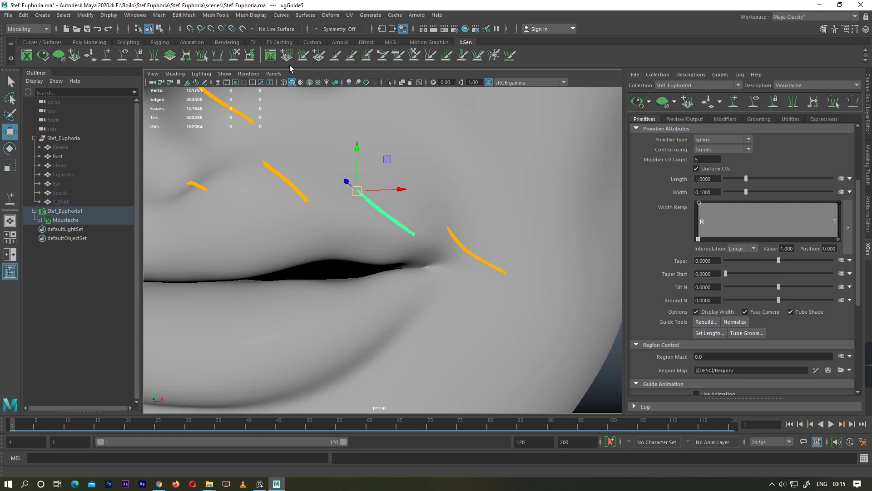
Step: Lift the new guide's tip with the Sculpt Guides brush and check it from the front
click(234, 57)
mouse_move(418, 247)
alt+mouse_down()
mouse_move(405, 222)
mouse_move(428, 185)
alt+mouse_up()
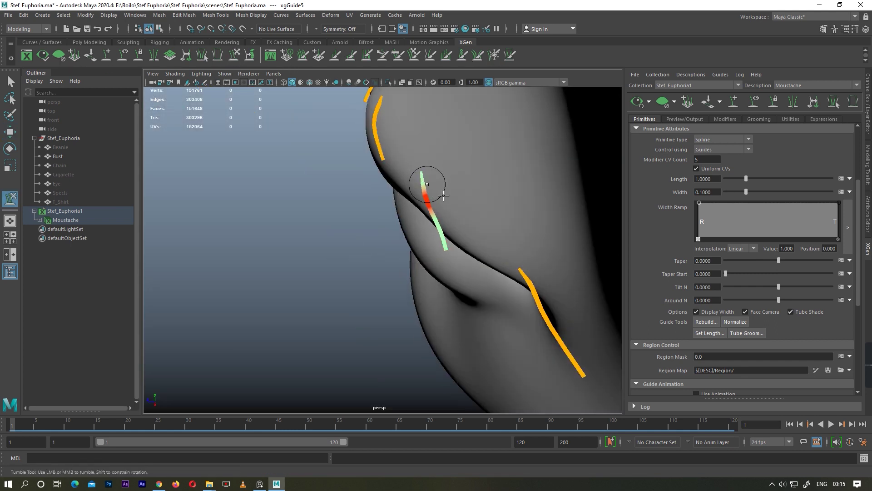
mouse_move(464, 255)
mouse_down()
mouse_move(424, 204)
mouse_move(369, 259)
mouse_move(379, 259)
mouse_up()
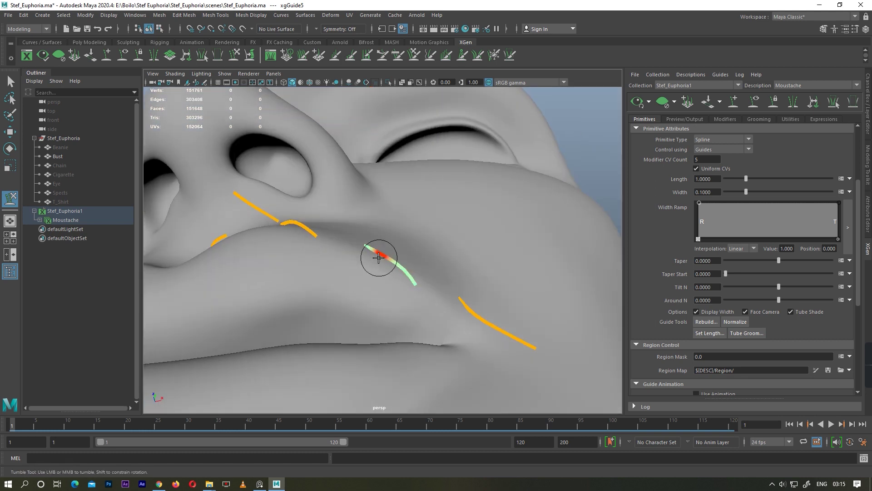
alt+drag(416, 294, 424, 317)
alt+right_drag(424, 317, 409, 253)
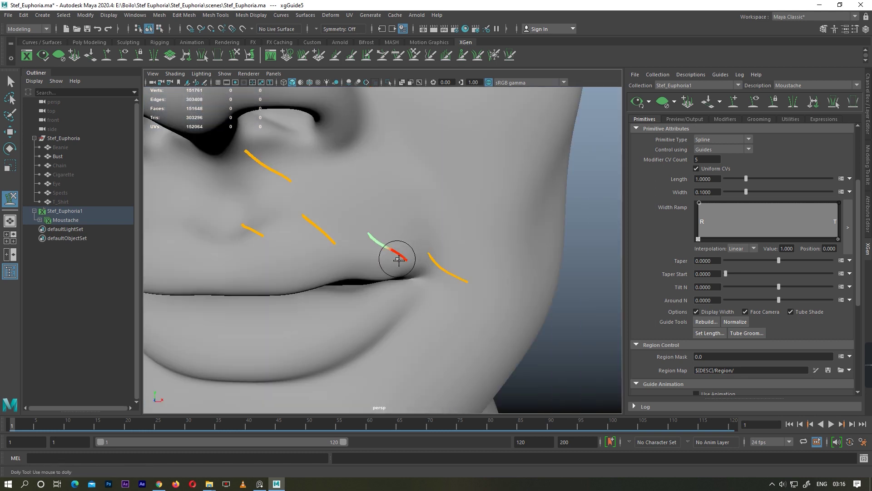
alt+right_drag(417, 257, 395, 267)
mouse_move(395, 266)
alt+mouse_down()
mouse_move(395, 286)
mouse_move(399, 253)
alt+mouse_up()
key(w)
Step: Add another Moustache guide on the upper lip and view it from the side
click(733, 104)
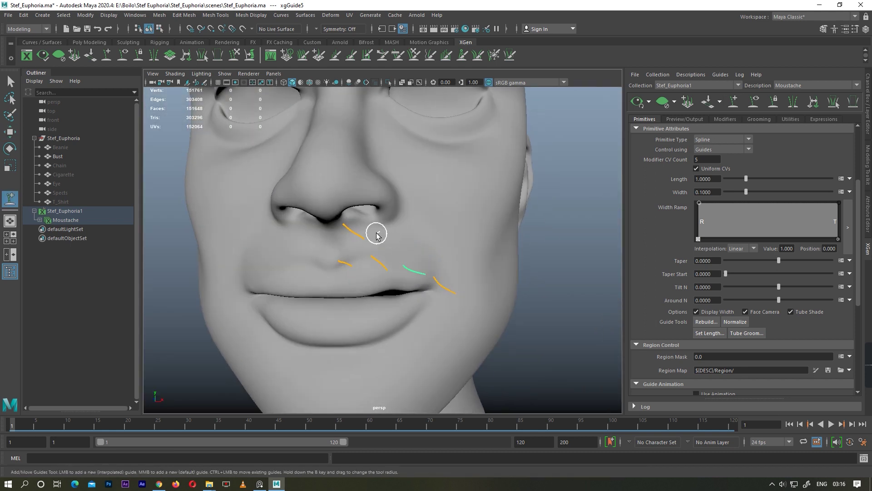
click(374, 233)
key(w)
alt+drag(429, 258, 279, 67)
click(233, 54)
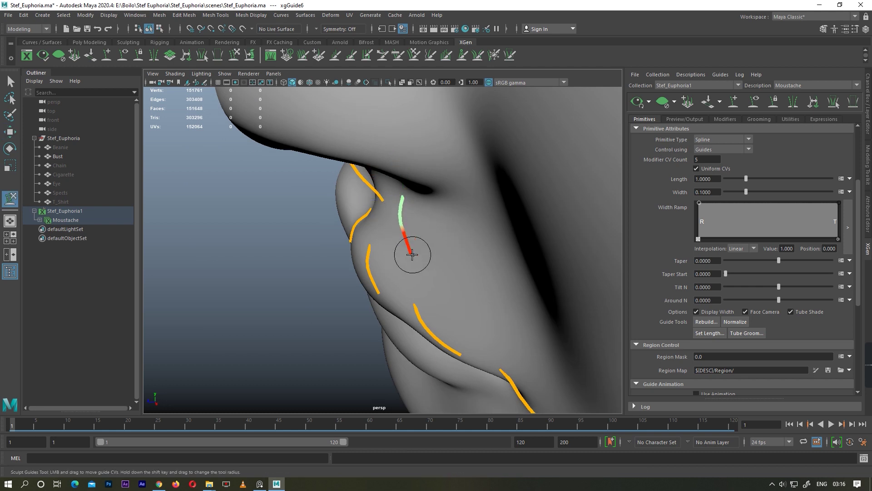
alt+drag(412, 254, 415, 239)
alt+drag(380, 214, 417, 274)
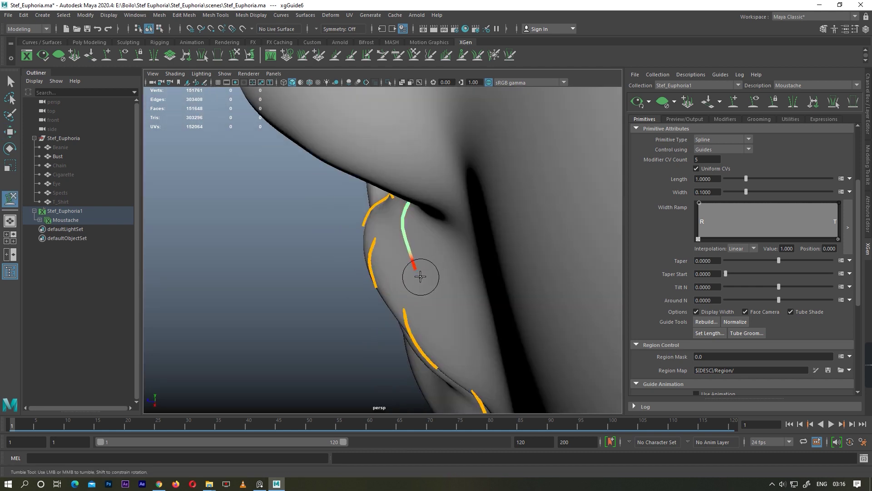
Step: Check the lip guides in the front orthographic view, then in perspective
key(space)
key(space)
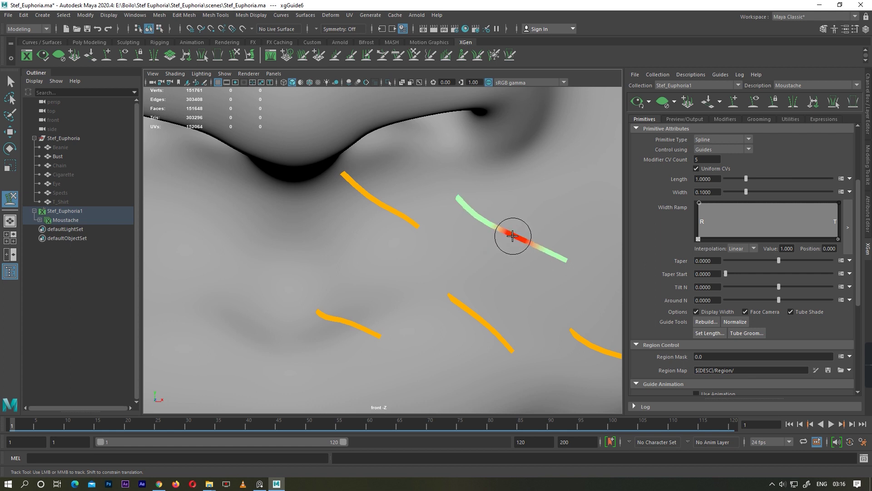
alt+right_drag(483, 232, 497, 256)
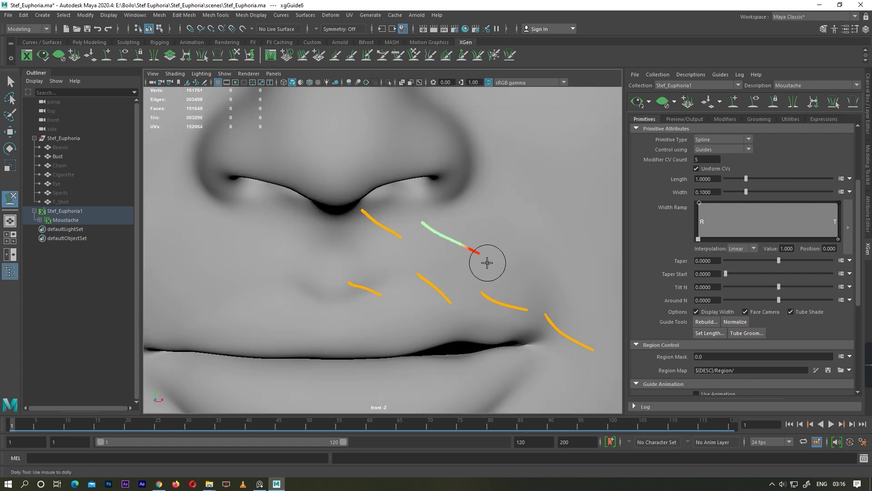
scroll(486, 240, up, 2)
mouse_move(395, 224)
alt+mouse_down()
mouse_move(419, 218)
mouse_move(395, 195)
alt+mouse_up()
mouse_move(435, 225)
alt+mouse_down()
mouse_move(412, 296)
mouse_move(467, 278)
mouse_move(418, 234)
alt+mouse_up()
Step: Switch between the move tool and the guide shaping brush while orbiting toward the front of the lips
key(w)
key(y)
alt+middle_drag(384, 136, 344, 190)
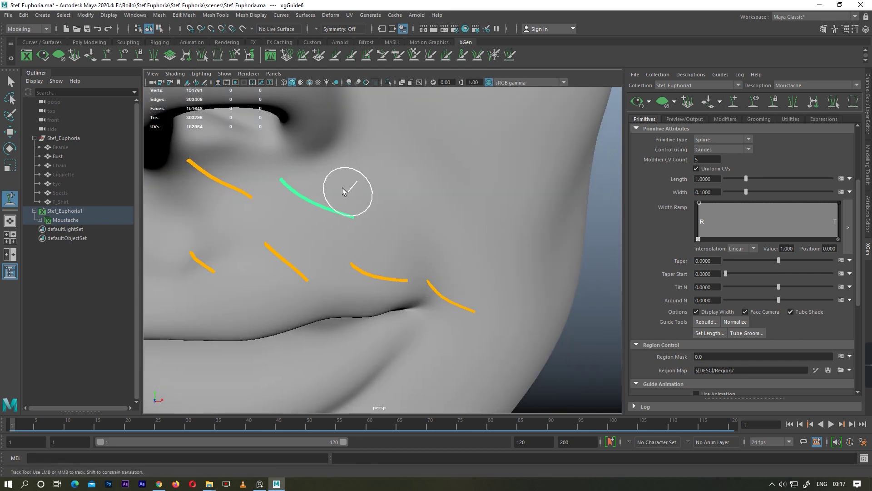
key(w)
key(y)
mouse_move(389, 204)
alt+mouse_down()
mouse_move(379, 253)
mouse_move(429, 191)
alt+mouse_up()
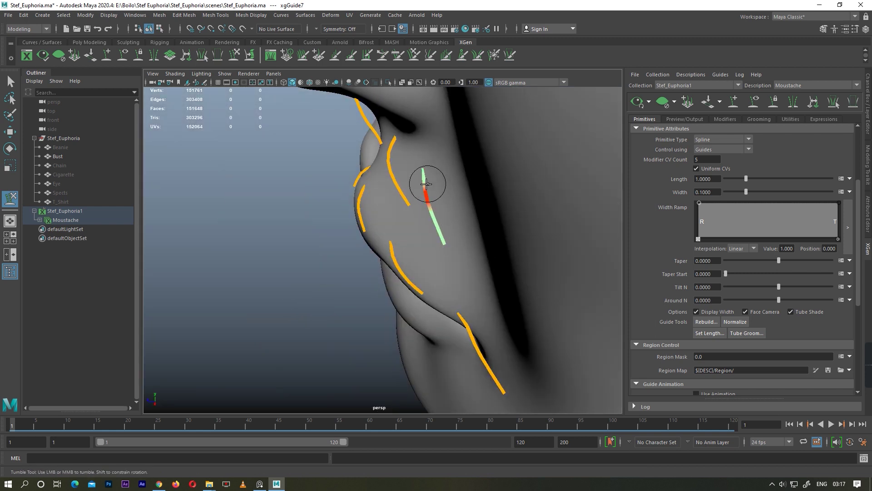
alt+drag(448, 230, 429, 222)
scroll(463, 227, down, 3)
scroll(479, 191, up, 5)
scroll(482, 216, up, 2)
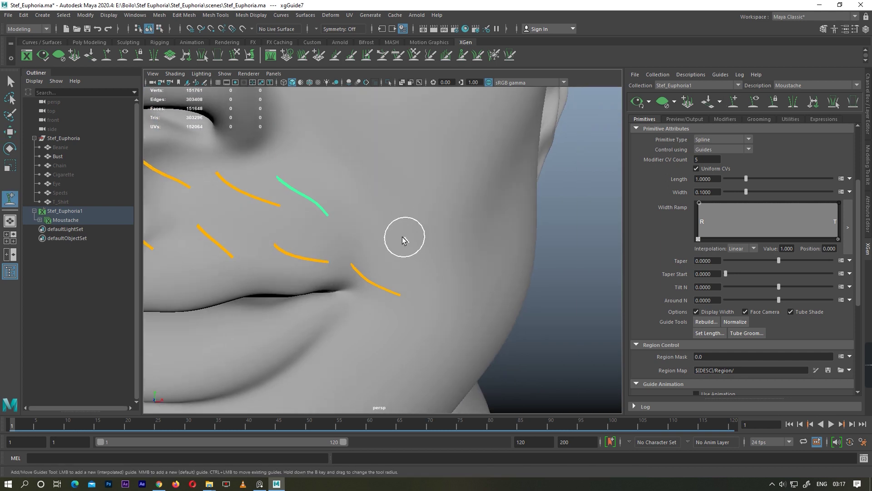
Step: Add the eighth guide on the upper lip and check it from the cheek side
click(357, 215)
mouse_move(357, 215)
alt+mouse_down()
mouse_move(356, 261)
mouse_move(379, 236)
alt+mouse_up()
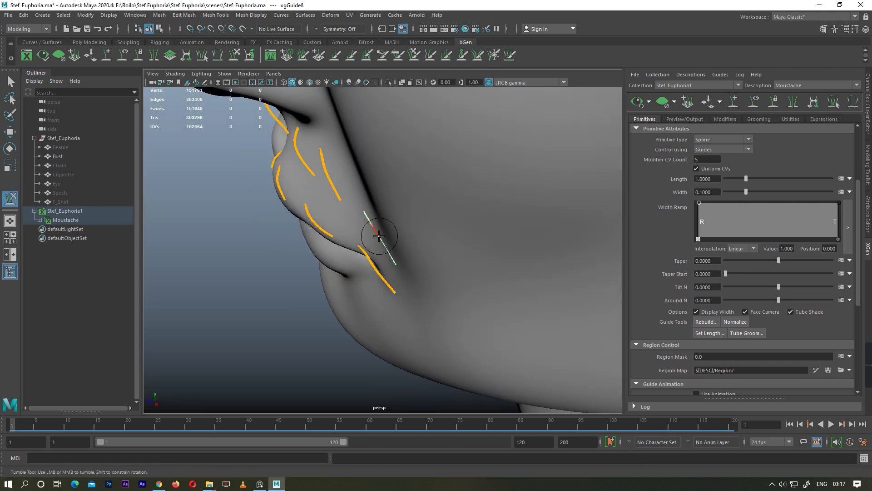
mouse_move(374, 308)
alt+mouse_down()
mouse_move(428, 261)
mouse_move(381, 285)
mouse_move(407, 270)
alt+mouse_up()
mouse_move(407, 271)
alt+right_down()
mouse_move(459, 259)
mouse_move(473, 220)
mouse_move(491, 206)
alt+right_up()
Step: Select the Moustache description and the lip-corner guide, leveling the view on the lips
click(65, 219)
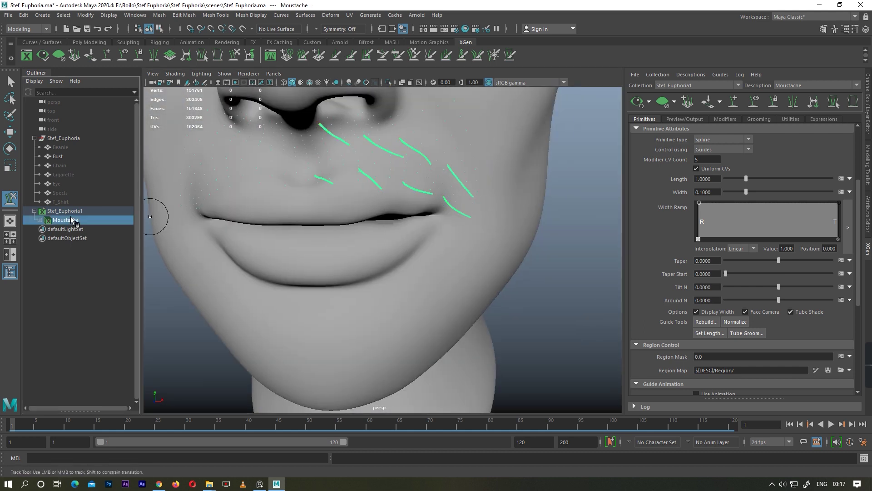
scroll(444, 194, up, 5)
click(444, 194)
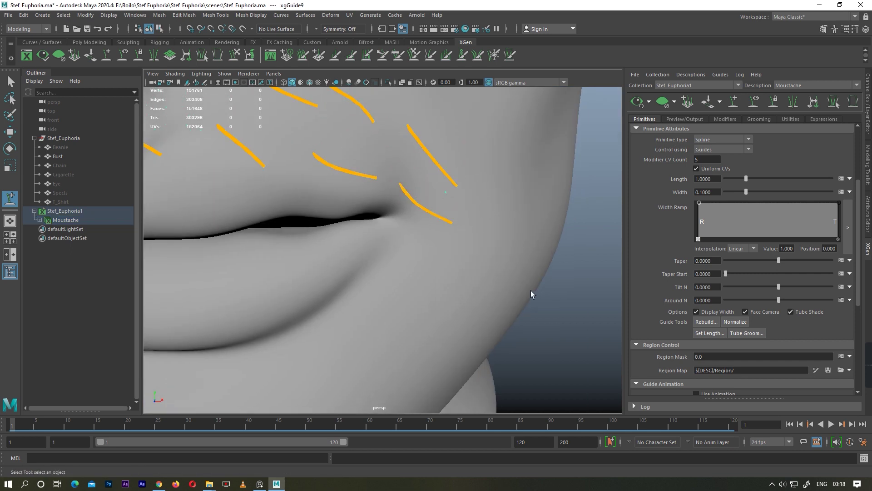
alt+drag(522, 237, 467, 256)
alt+drag(489, 290, 513, 245)
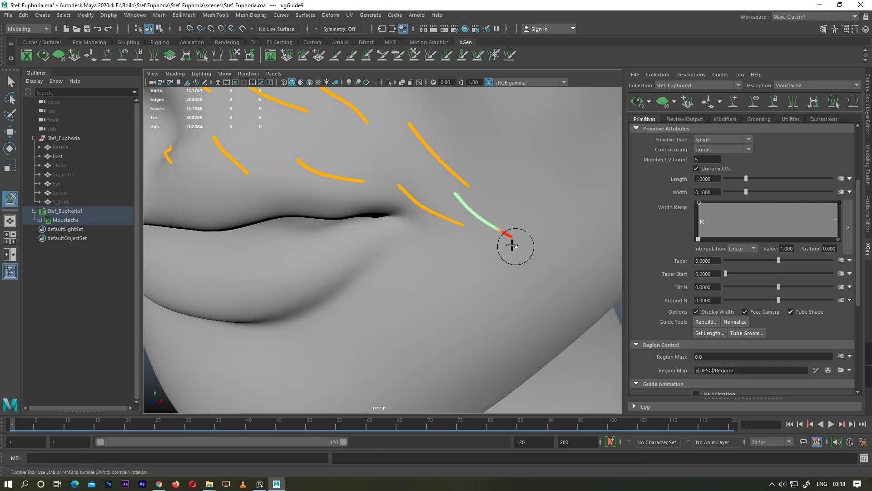
scroll(468, 203, down, 5)
scroll(405, 216, up, 3)
scroll(459, 248, down, 2)
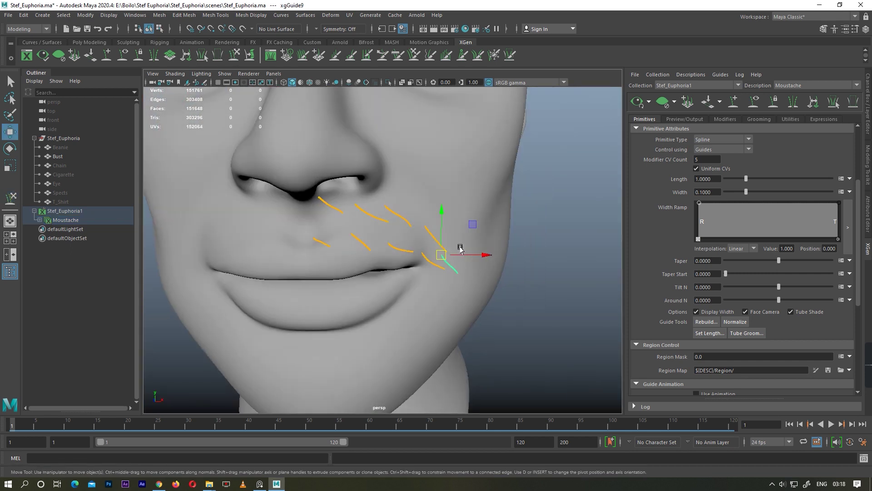
Step: Add a new guide near the lip corner and check it from the side
click(418, 205)
mouse_move(418, 205)
alt+mouse_down()
mouse_move(432, 253)
mouse_move(394, 276)
mouse_move(409, 253)
mouse_move(463, 242)
mouse_move(413, 296)
mouse_move(449, 235)
mouse_move(436, 269)
alt+mouse_up()
scroll(436, 276, up, 3)
scroll(440, 287, up, 2)
key(w)
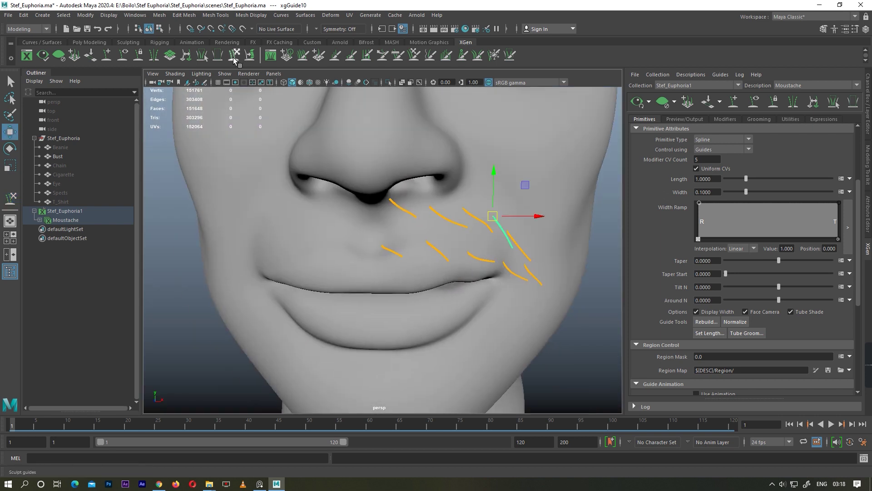
Step: Brush the guides into shape with Sculpt Guides, checking them from the side
click(734, 103)
scroll(365, 207, up, 3)
key(g)
mouse_move(394, 235)
alt+mouse_down()
mouse_move(312, 243)
mouse_move(383, 263)
alt+mouse_up()
scroll(403, 230, down, 3)
alt+middle_drag(403, 229, 403, 257)
scroll(404, 256, up, 1)
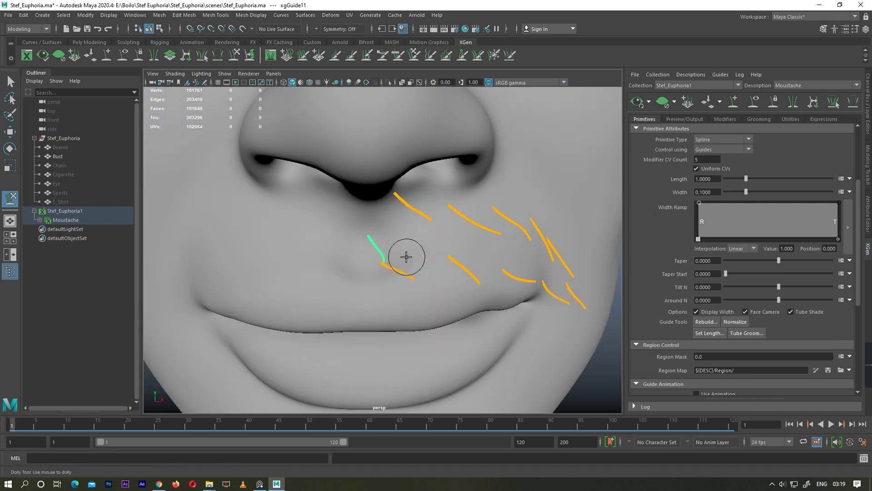
scroll(404, 256, up, 2)
Step: Add a guide just below the nose and inspect it from the cheek and front
click(287, 54)
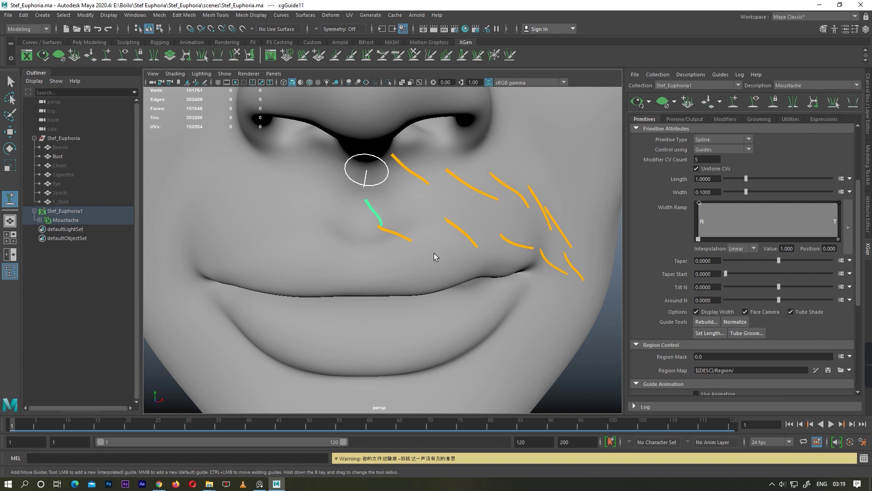
click(384, 184)
mouse_move(389, 184)
alt+mouse_down()
mouse_move(312, 232)
mouse_move(455, 193)
mouse_move(395, 237)
alt+mouse_up()
mouse_move(381, 204)
alt+mouse_down()
mouse_move(408, 236)
mouse_move(383, 218)
mouse_move(333, 253)
alt+mouse_up()
alt+right_drag(334, 253, 448, 211)
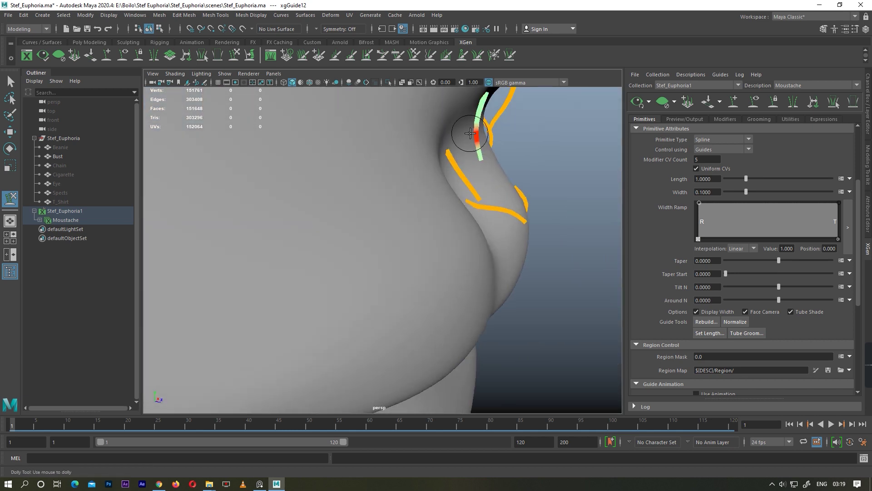
alt+drag(476, 145, 444, 195)
mouse_move(399, 159)
alt+mouse_down()
mouse_move(428, 224)
mouse_move(600, 140)
alt+mouse_up()
Step: Add another upper-lip guide, reaching xgGuide13, and briefly open then close Set Length
click(357, 210)
mouse_move(357, 210)
alt+mouse_down()
mouse_move(348, 240)
mouse_move(386, 258)
mouse_move(440, 238)
mouse_move(429, 208)
mouse_move(447, 278)
mouse_move(341, 249)
mouse_move(448, 282)
mouse_move(458, 271)
mouse_move(444, 295)
mouse_move(373, 296)
mouse_move(436, 295)
alt+mouse_up()
scroll(427, 197, up, 5)
scroll(425, 292, down, 5)
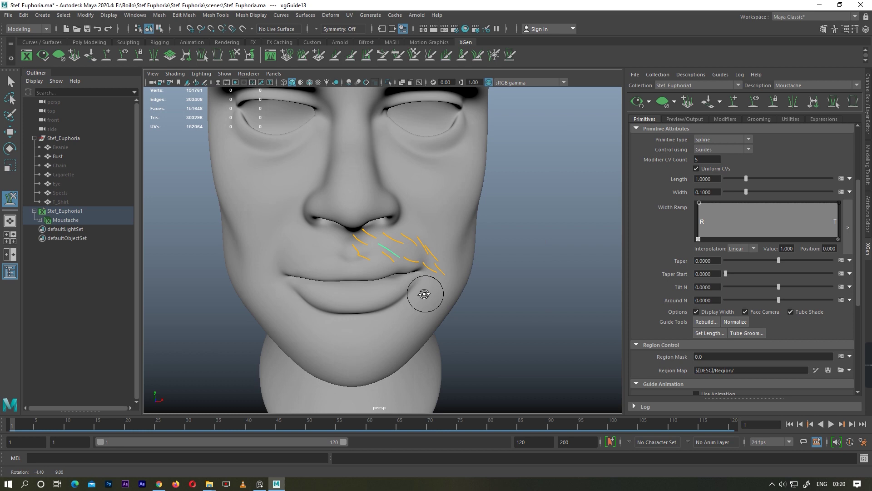
scroll(418, 284, up, 5)
alt+middle_drag(418, 284, 508, 255)
click(701, 334)
click(452, 253)
mouse_move(419, 249)
alt+mouse_down()
mouse_move(366, 346)
mouse_move(469, 267)
mouse_move(477, 211)
alt+mouse_up()
Step: Bend one moustache guide into a new curve with the Sculpt Guides brush
key(y)
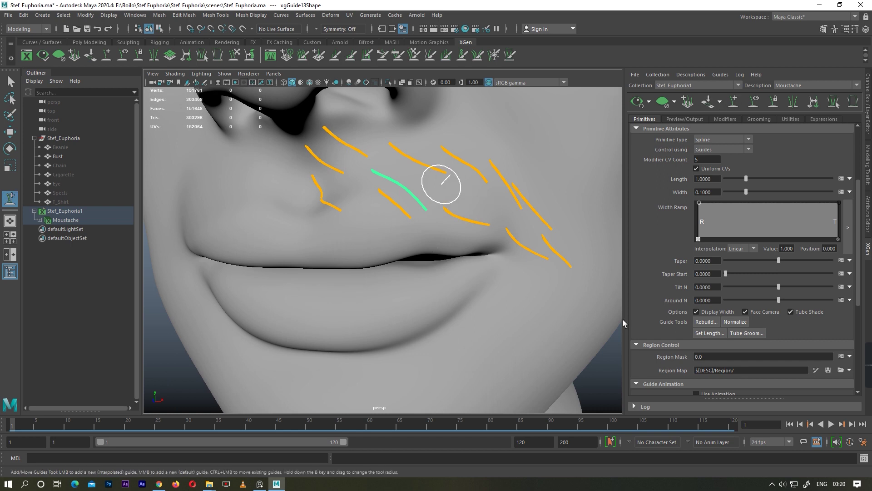
alt+drag(591, 295, 380, 194)
key(y)
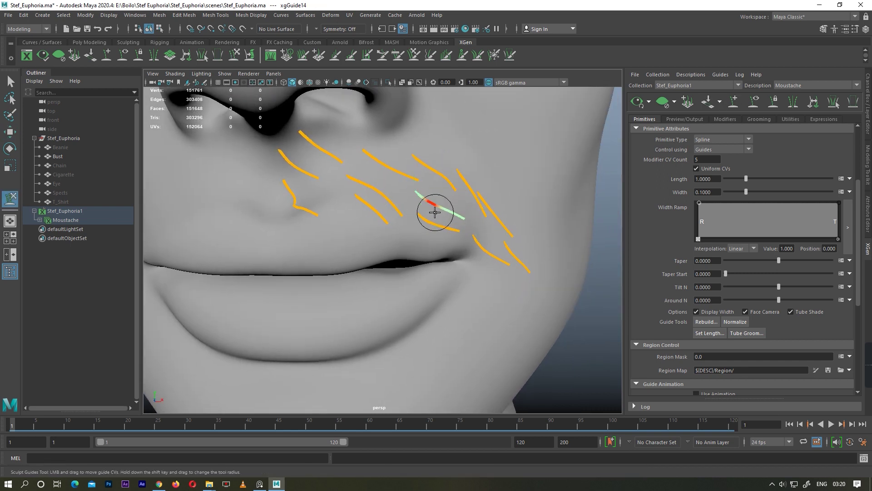
mouse_move(471, 225)
alt+mouse_down()
mouse_move(439, 314)
mouse_move(491, 236)
alt+mouse_up()
mouse_move(435, 209)
alt+mouse_down()
mouse_move(500, 214)
mouse_move(411, 267)
mouse_move(462, 241)
mouse_move(466, 286)
alt+mouse_up()
alt+right_drag(466, 286, 371, 159)
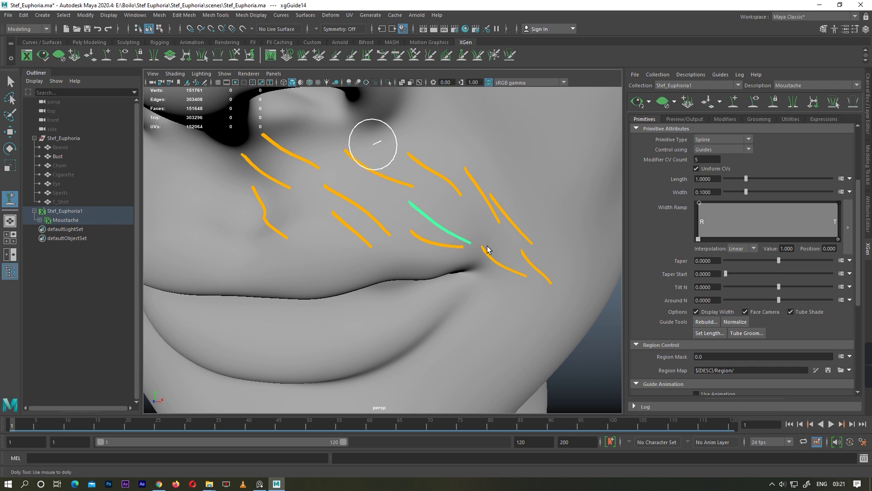
alt+right_drag(487, 249, 425, 214)
alt+drag(425, 214, 391, 168)
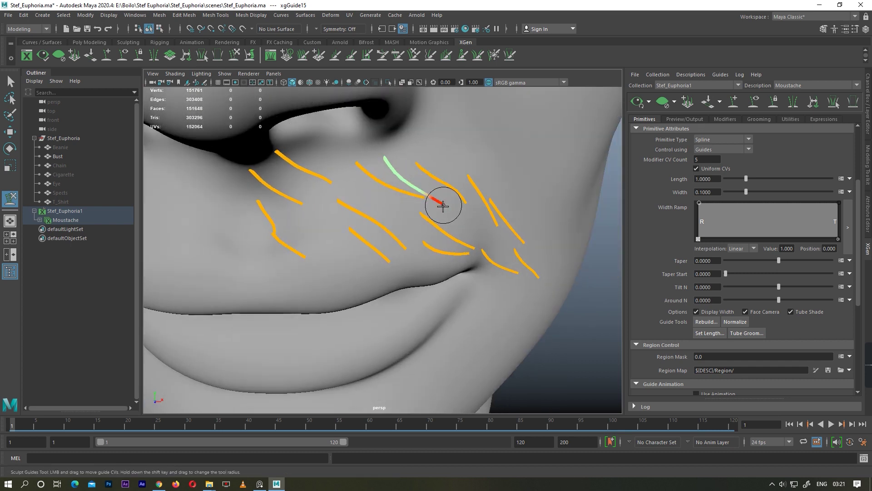
Step: Check the combed guide from the side and head-on, returning to the Sculpt Guides brush
alt+drag(443, 205, 356, 247)
mouse_move(179, 229)
alt+mouse_down()
mouse_move(506, 200)
mouse_move(392, 206)
alt+mouse_up()
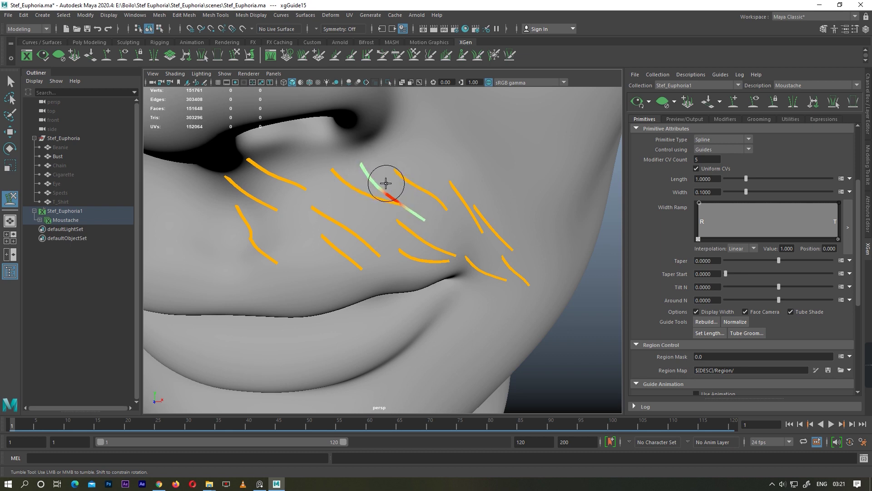
alt+right_drag(379, 241, 399, 230)
mouse_move(399, 230)
alt+mouse_down()
mouse_move(415, 226)
mouse_move(444, 239)
alt+mouse_up()
key(w)
click(704, 105)
alt+right_drag(345, 254, 362, 253)
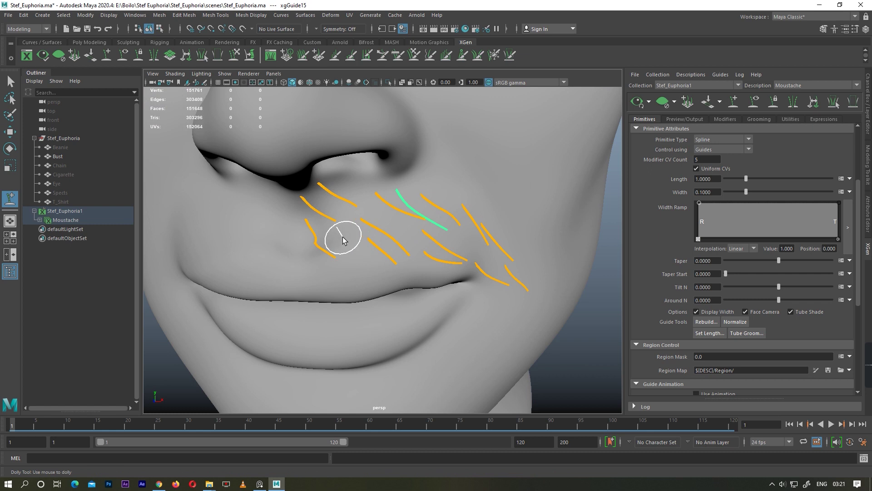
Step: Inspect the moustache guides in side and front close-ups
mouse_move(341, 201)
alt+mouse_down()
mouse_move(215, 291)
mouse_move(335, 270)
alt+mouse_up()
alt+right_drag(335, 270, 469, 191)
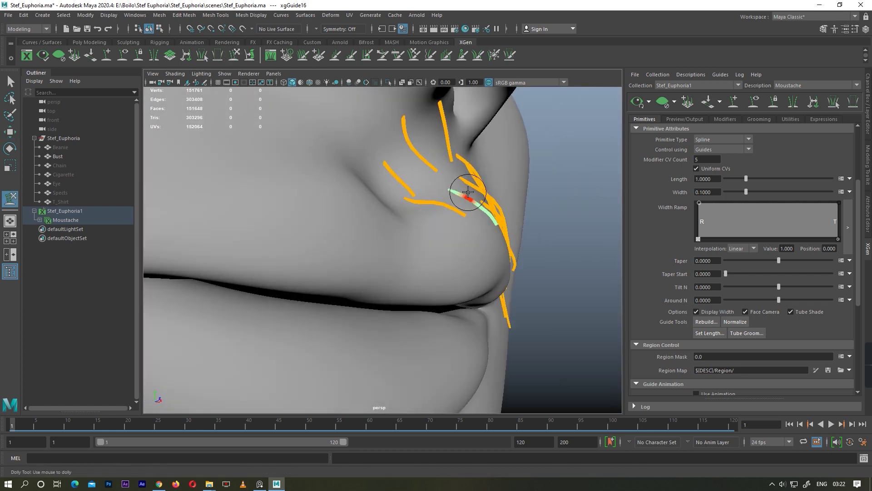
alt+drag(504, 237, 299, 300)
alt+drag(292, 265, 267, 276)
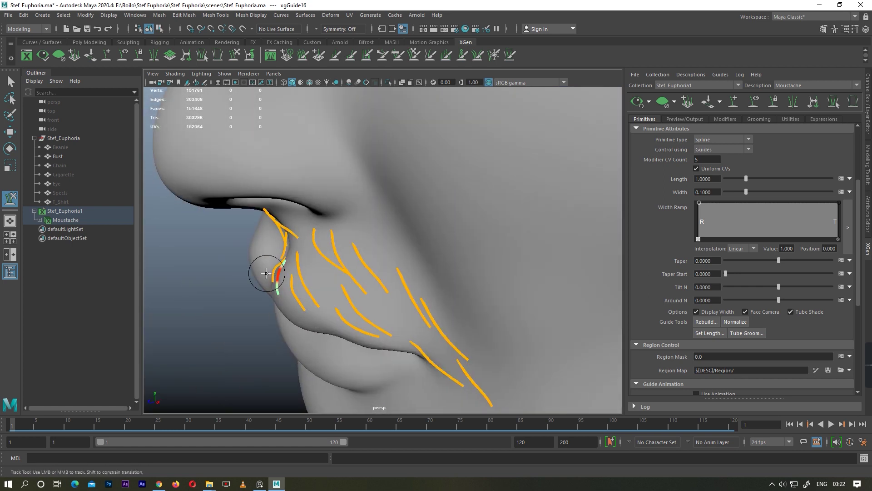
scroll(267, 276, up, 5)
alt+middle_drag(267, 276, 234, 229)
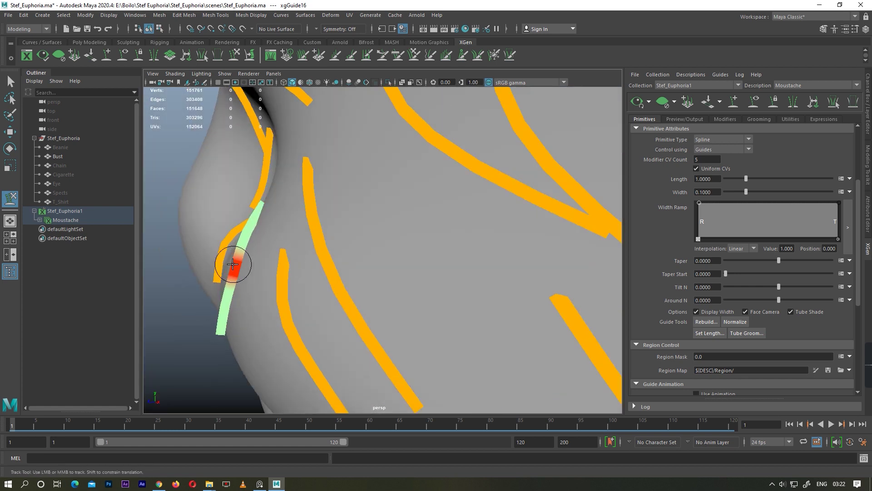
alt+drag(233, 263, 463, 233)
Step: Review the guides from a low angle under the lips and a frontal view
mouse_move(453, 264)
alt+mouse_down()
mouse_move(317, 288)
mouse_move(412, 182)
mouse_move(399, 255)
mouse_move(325, 274)
alt+mouse_up()
scroll(340, 288, down, 5)
scroll(412, 182, up, 2)
alt+drag(339, 308, 401, 283)
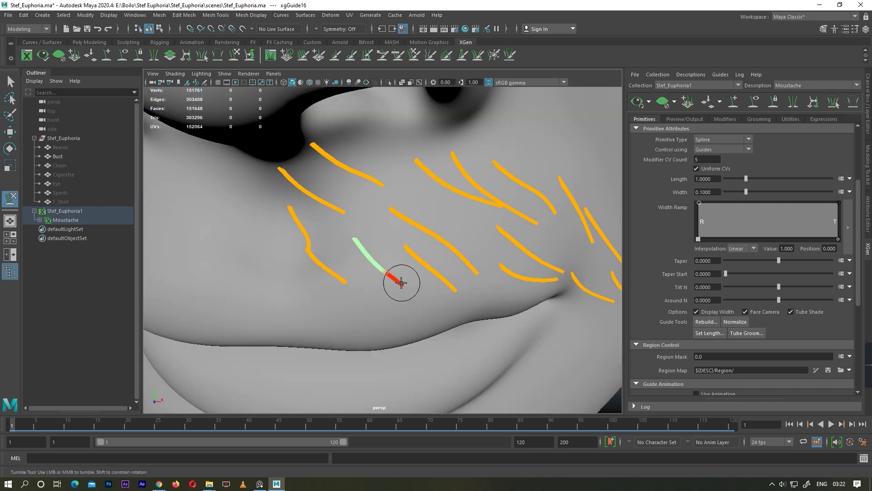
scroll(399, 257, down, 5)
scroll(400, 246, up, 4)
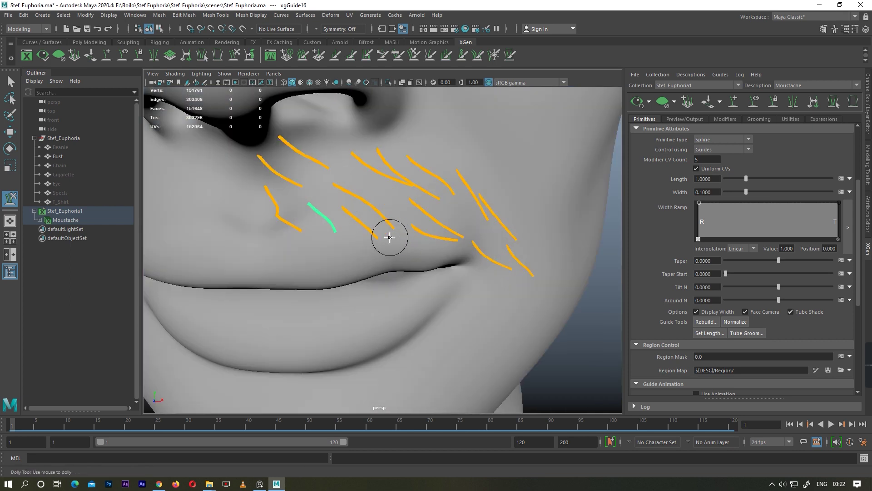
Step: Add a guide across the cheek, reaching xgGuide17, and review it from side and front
click(358, 175)
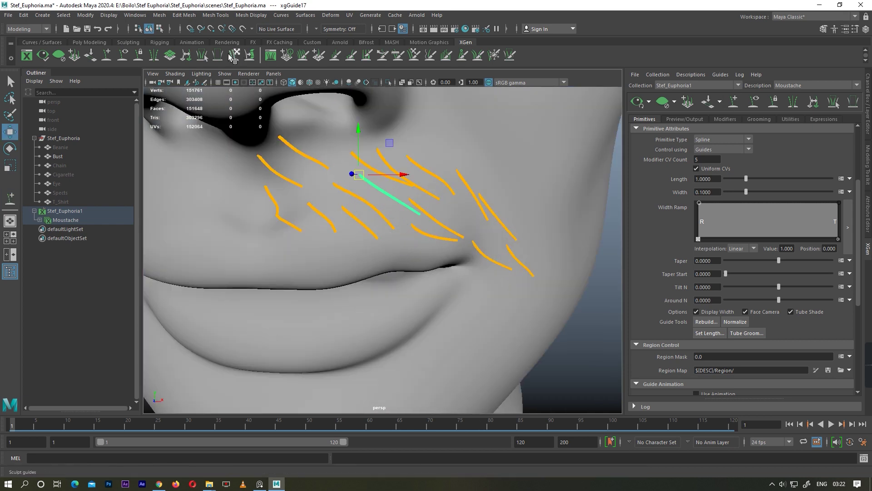
alt+drag(423, 216, 364, 218)
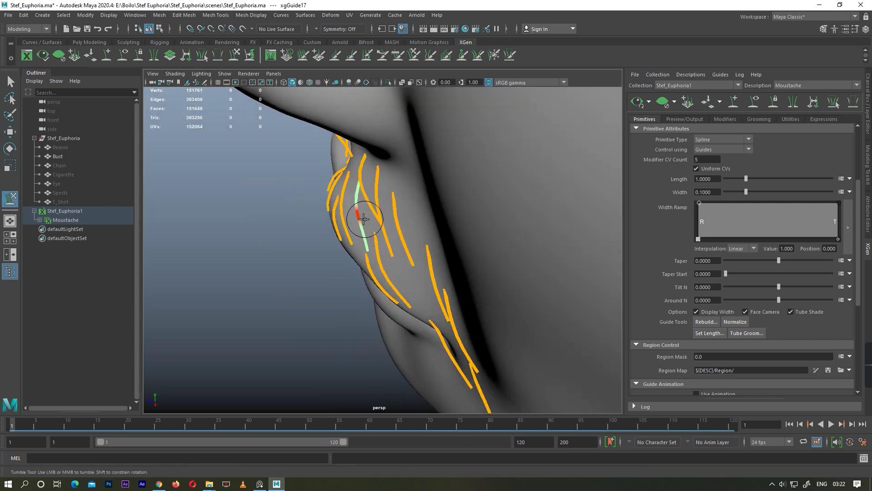
alt+drag(364, 252, 408, 213)
mouse_move(407, 226)
alt+right_down()
mouse_move(395, 209)
mouse_move(386, 244)
alt+right_up()
alt+drag(386, 244, 364, 273)
alt+right_drag(364, 272, 402, 296)
alt+drag(401, 296, 477, 253)
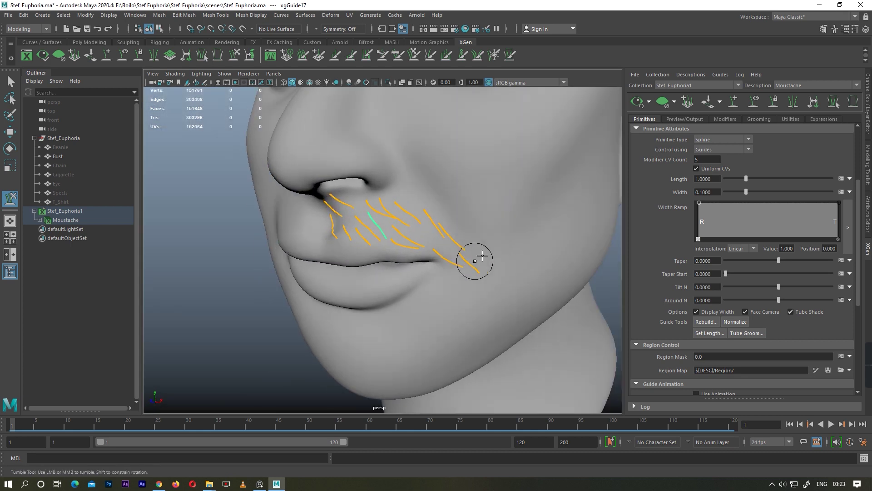
Step: Pick another moustache guide and inspect the guides from the side and underneath
click(424, 228)
key(w)
scroll(454, 273, up, 3)
key(y)
mouse_move(396, 169)
alt+mouse_down()
mouse_move(389, 224)
mouse_move(409, 243)
mouse_move(422, 292)
mouse_move(443, 280)
mouse_move(342, 326)
mouse_move(462, 236)
alt+mouse_up()
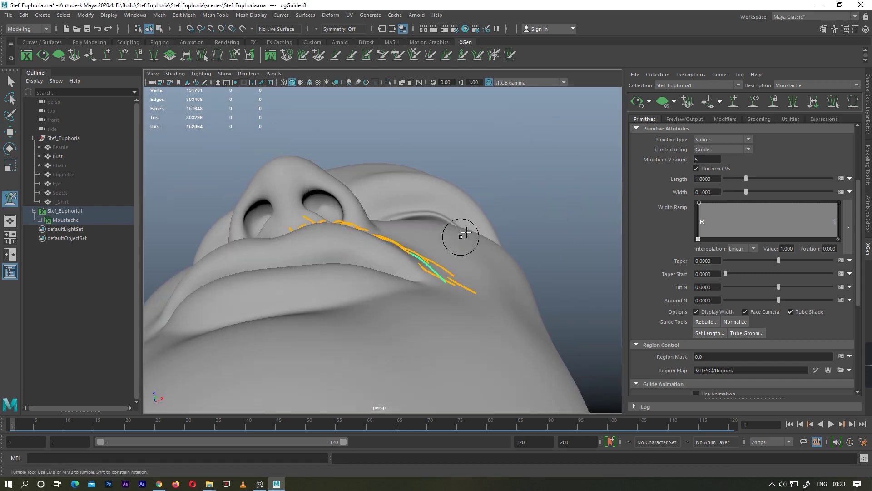
alt+right_drag(462, 236, 466, 278)
Step: Select all moustache guides and generate the hair preview over the upper lip
key(w)
key(f)
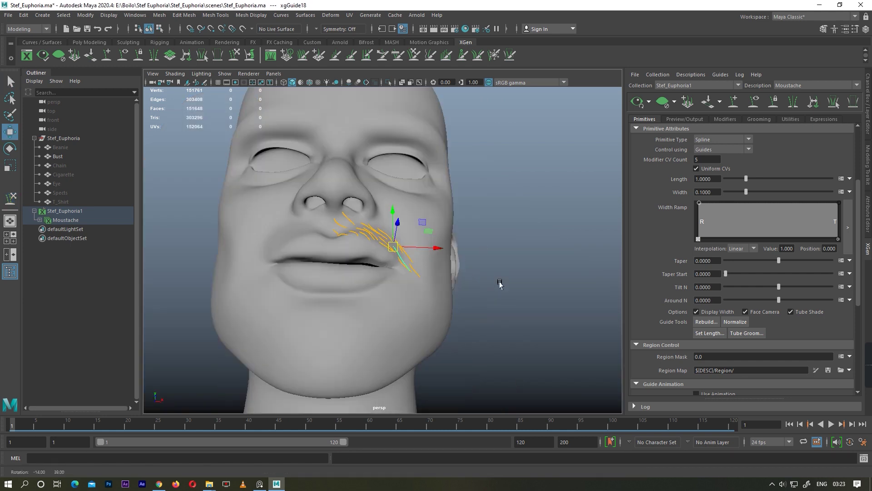
click(792, 104)
alt+drag(490, 241, 447, 289)
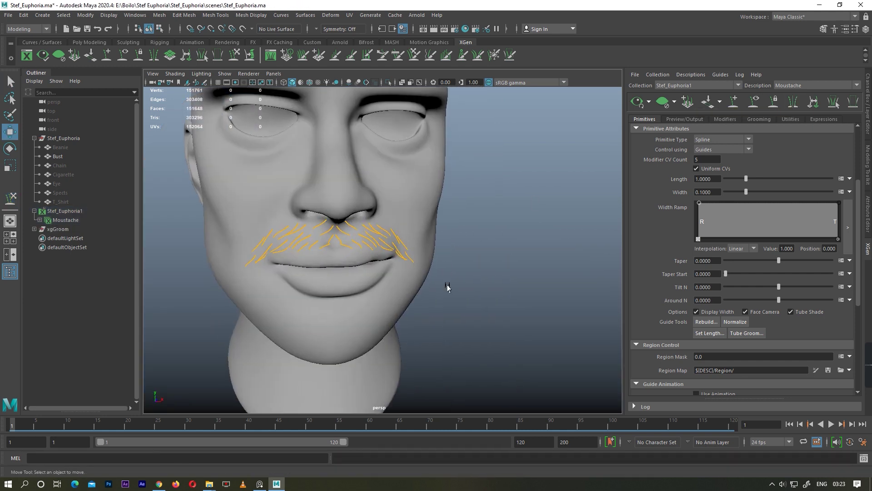
scroll(693, 144, down, 2)
Step: Set the Moustache Primitives Density to 20 and hair Width to 0.03
scroll(647, 148, up, 5)
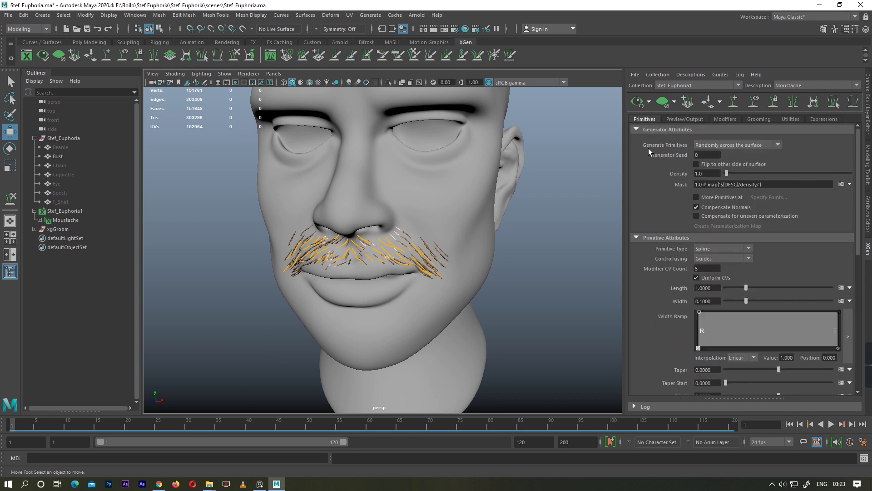
text(10)
key(Return)
alt+drag(500, 287, 454, 272)
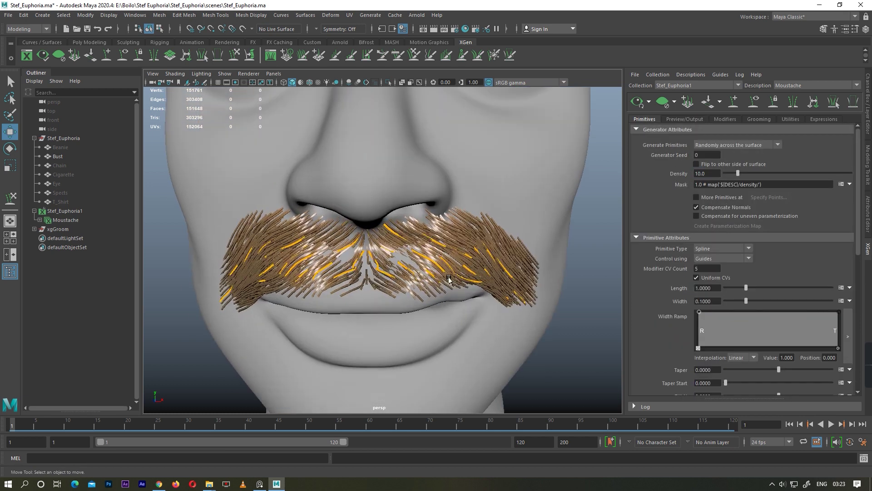
double_click(707, 301)
text(0.03)
key(Return)
scroll(377, 222, down, 5)
scroll(360, 273, up, 3)
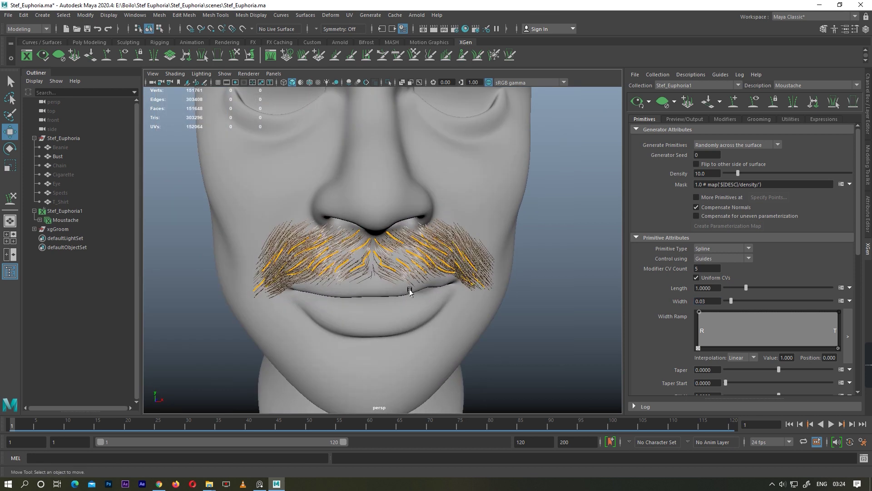
scroll(409, 286, up, 3)
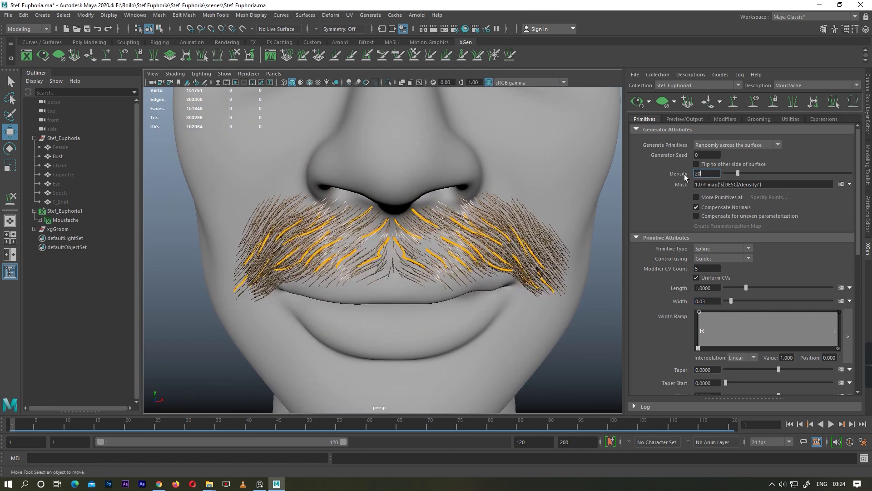
key(Return)
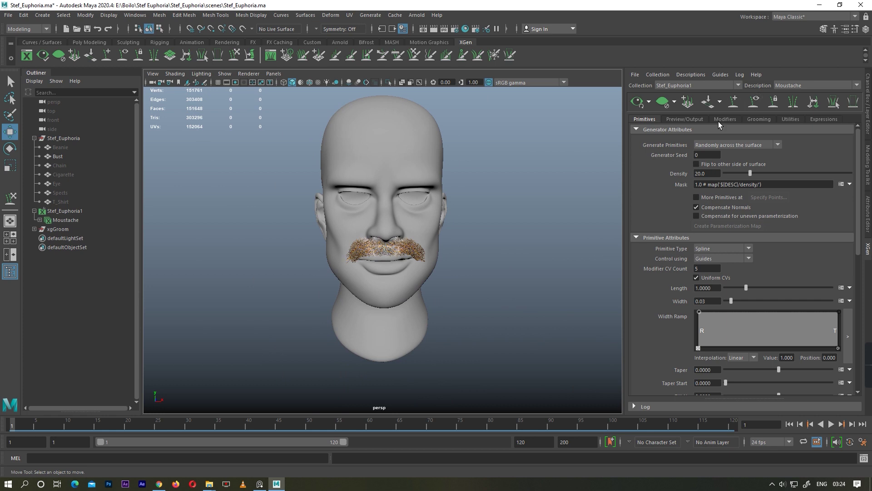
Step: Switch to a frontal close-up of the moustache and select one guide
key(space)
key(space)
scroll(391, 311, up, 5)
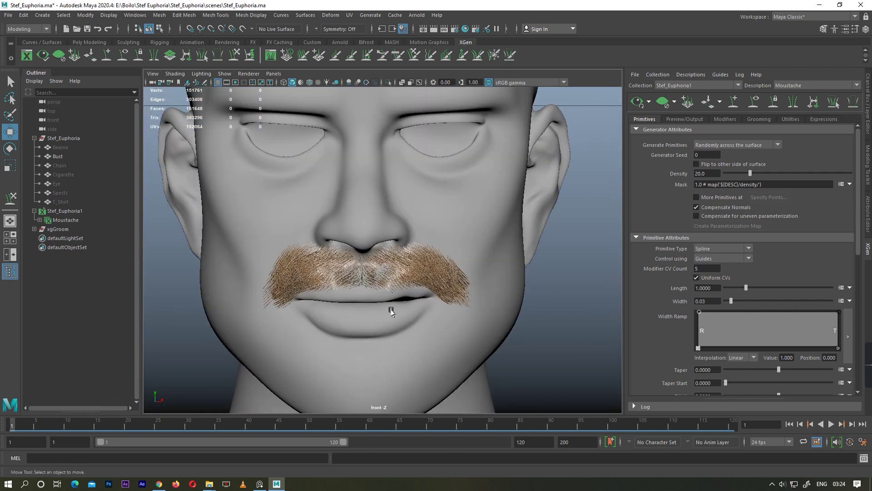
alt+drag(405, 298, 432, 292)
scroll(432, 292, up, 3)
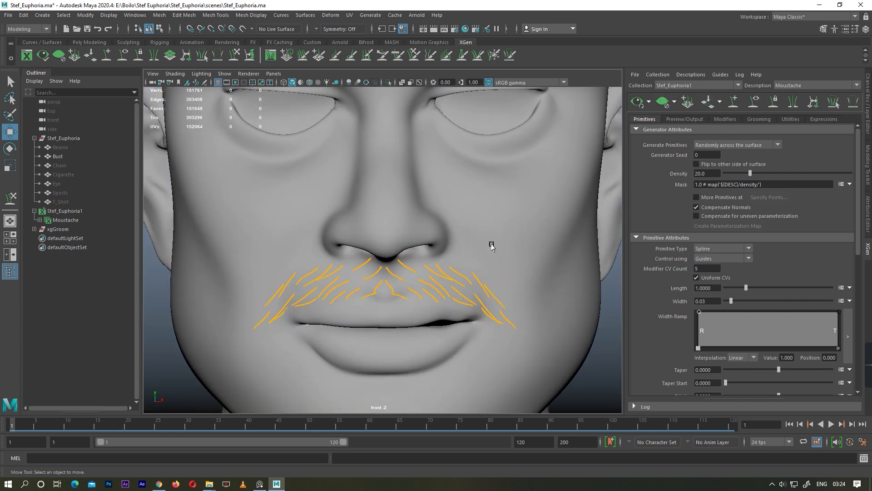
alt+drag(438, 252, 420, 262)
click(454, 249)
Step: Place a new guide on the upper lip beside the nostril
scroll(454, 249, up, 2)
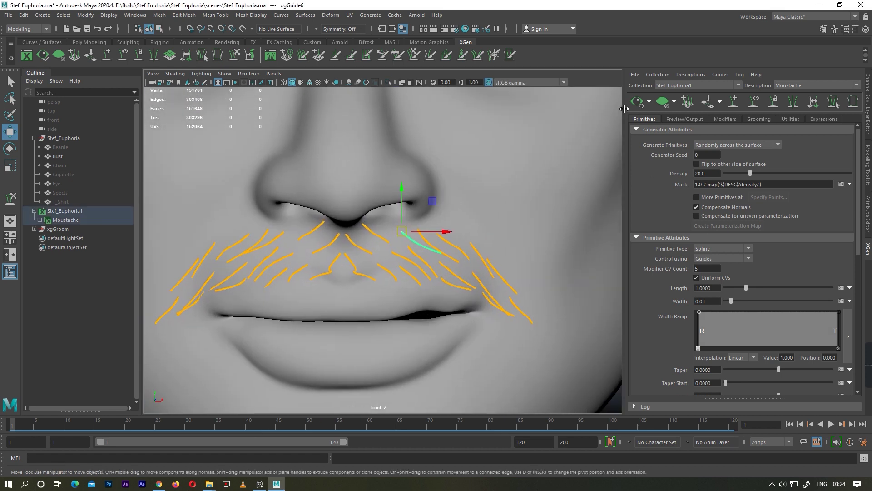
click(733, 101)
scroll(412, 234, up, 2)
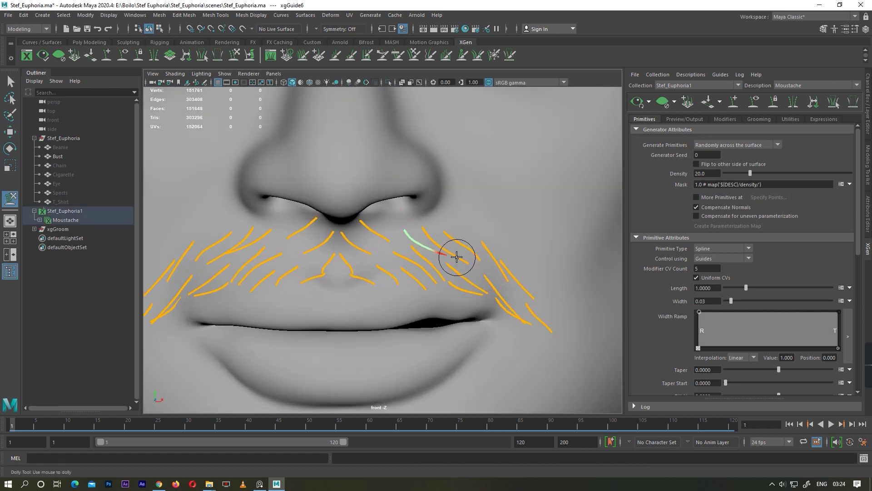
alt+drag(456, 257, 409, 214)
scroll(367, 229, up, 2)
scroll(321, 133, up, 3)
scroll(318, 151, down, 2)
mouse_move(318, 151)
alt+mouse_down()
mouse_move(432, 121)
mouse_move(475, 168)
alt+mouse_up()
scroll(475, 168, down, 2)
click(734, 102)
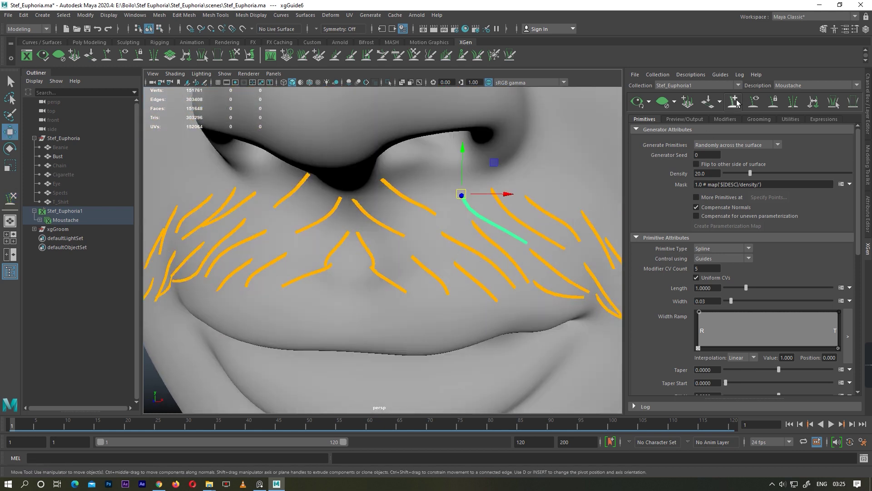
click(416, 178)
mouse_move(477, 218)
alt+mouse_down()
mouse_move(475, 186)
mouse_move(464, 237)
mouse_move(308, 300)
mouse_move(356, 292)
mouse_move(393, 206)
alt+mouse_up()
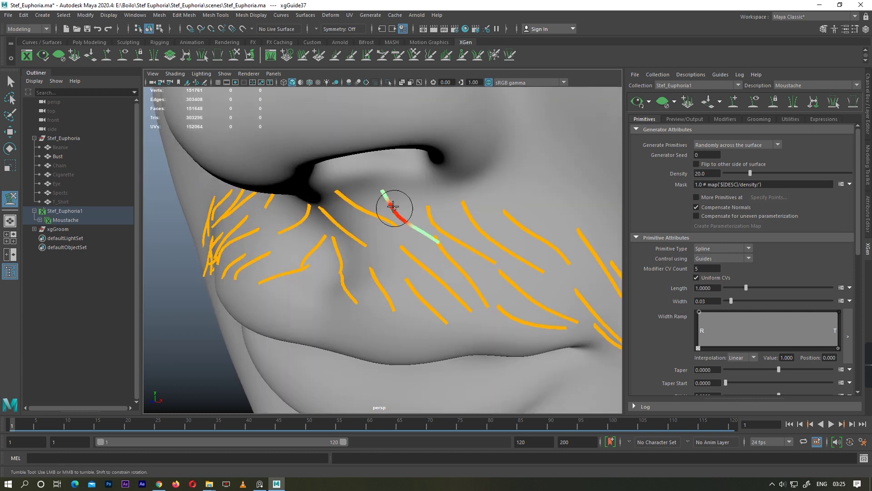
alt+drag(430, 251, 431, 175)
mouse_move(472, 213)
alt+right_down()
mouse_move(459, 197)
mouse_move(460, 236)
mouse_move(425, 193)
alt+right_up()
Step: Sculpt the guide beside the nostril into shape, checking it from several angles
key(y)
alt+drag(513, 247, 365, 101)
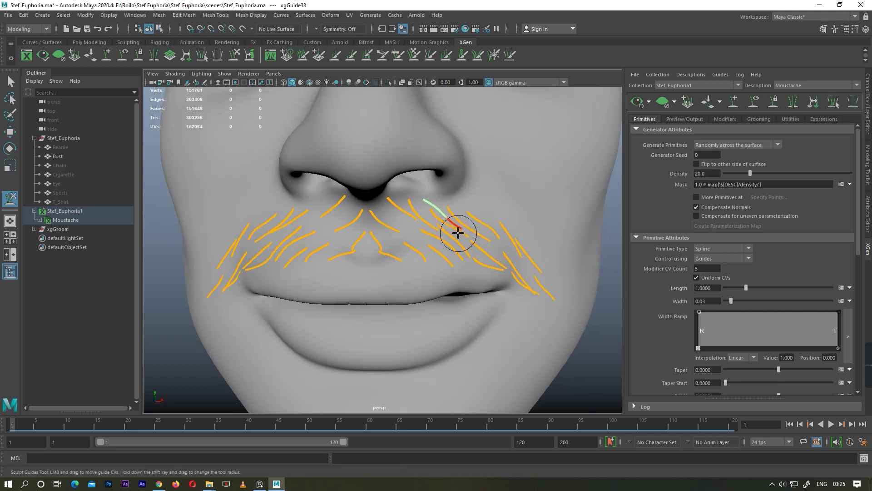
alt+drag(446, 214, 374, 271)
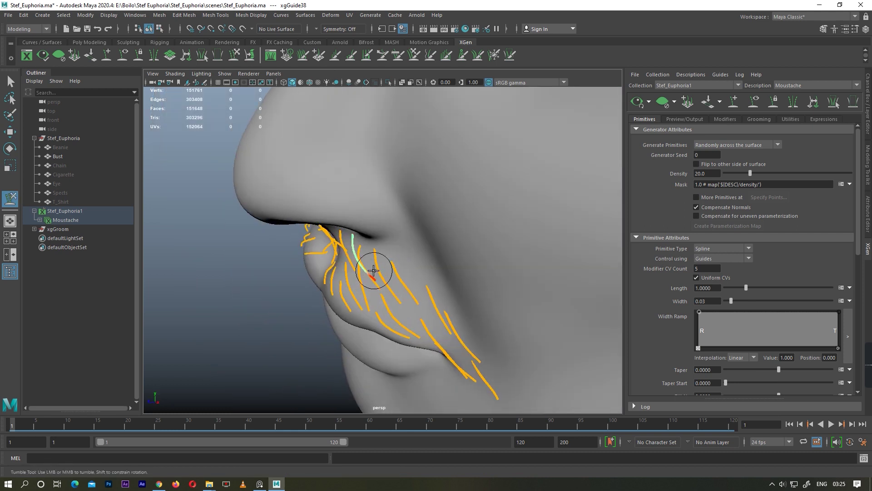
mouse_move(424, 257)
alt+right_down()
mouse_move(459, 197)
mouse_move(341, 191)
alt+right_up()
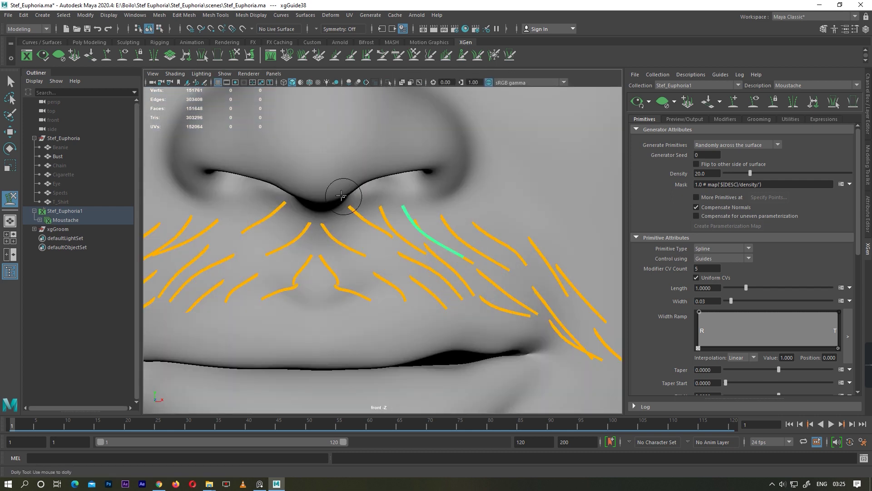
alt+middle_drag(340, 191, 425, 228)
mouse_move(425, 228)
alt+right_down()
mouse_move(481, 288)
mouse_move(311, 226)
alt+right_up()
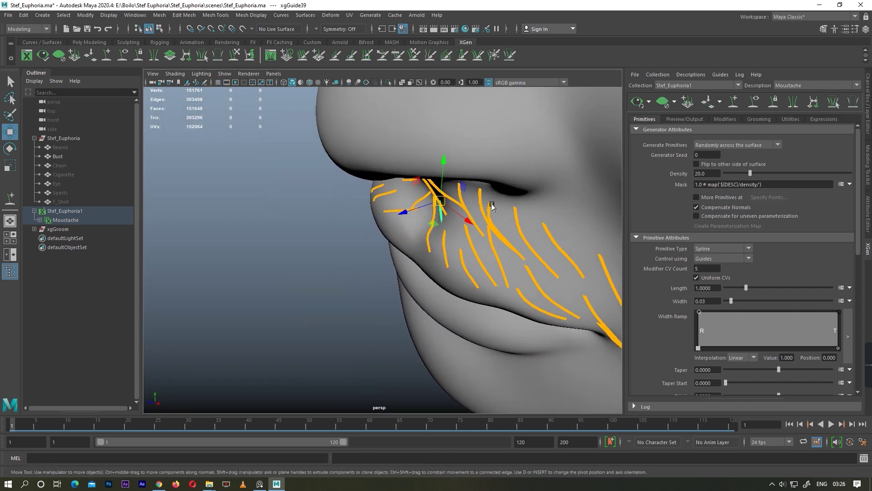
alt+drag(426, 251, 420, 196)
mouse_move(421, 197)
alt+right_down()
mouse_move(334, 312)
mouse_move(391, 255)
mouse_move(496, 202)
mouse_move(424, 197)
alt+right_up()
mouse_move(425, 196)
alt+mouse_down()
mouse_move(436, 186)
mouse_move(440, 224)
mouse_move(408, 205)
mouse_move(448, 208)
alt+mouse_up()
alt+right_drag(448, 209, 452, 183)
mouse_move(452, 183)
alt+mouse_down()
mouse_move(439, 188)
mouse_move(467, 181)
mouse_move(442, 137)
mouse_move(506, 206)
mouse_move(425, 255)
mouse_move(506, 284)
mouse_move(517, 160)
mouse_move(436, 142)
mouse_move(414, 185)
mouse_move(457, 209)
mouse_move(399, 245)
mouse_move(606, 177)
alt+mouse_up()
Step: Add another guide near the nostril and inspect the guides toward the right mouth corner
click(696, 104)
click(304, 183)
mouse_move(304, 184)
alt+mouse_down()
mouse_move(348, 221)
mouse_move(389, 233)
mouse_move(352, 225)
alt+mouse_up()
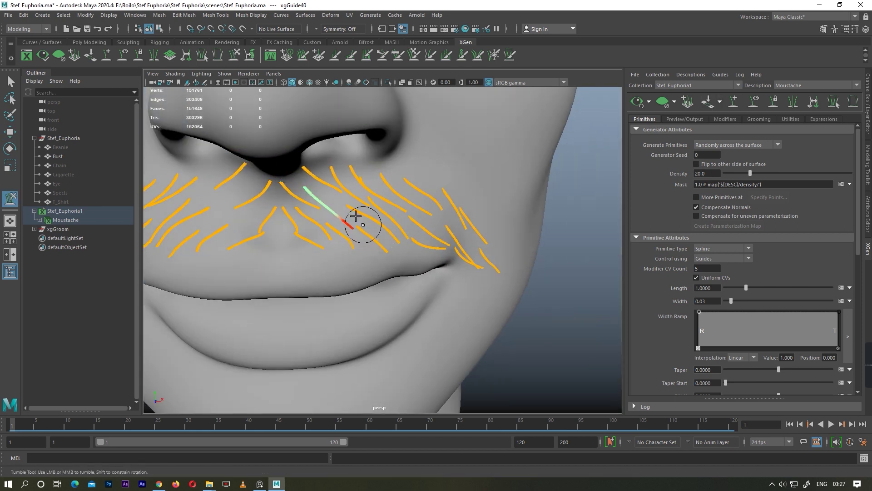
mouse_move(350, 223)
alt+mouse_down()
mouse_move(370, 218)
mouse_move(356, 234)
mouse_move(366, 247)
mouse_move(430, 236)
alt+mouse_up()
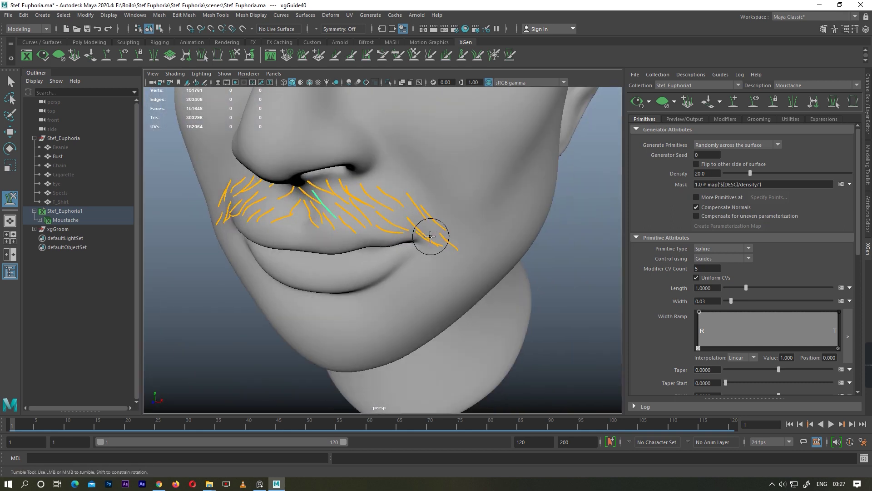
alt+drag(489, 227, 455, 236)
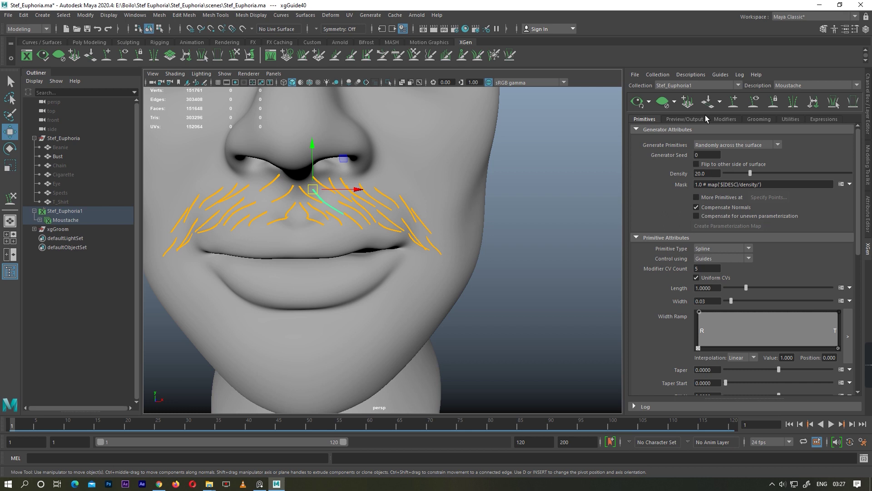
alt+right_drag(454, 236, 438, 224)
alt+middle_drag(438, 224, 491, 335)
alt+right_drag(491, 335, 470, 253)
scroll(427, 251, up, 5)
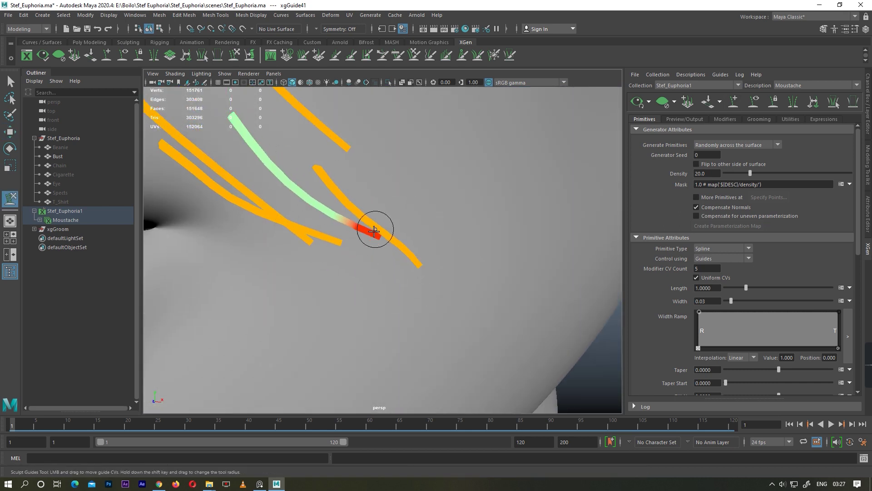
alt+drag(370, 225, 327, 249)
mouse_move(437, 204)
alt+mouse_down()
mouse_move(438, 221)
mouse_move(408, 253)
alt+mouse_up()
scroll(409, 253, down, 5)
scroll(400, 250, up, 4)
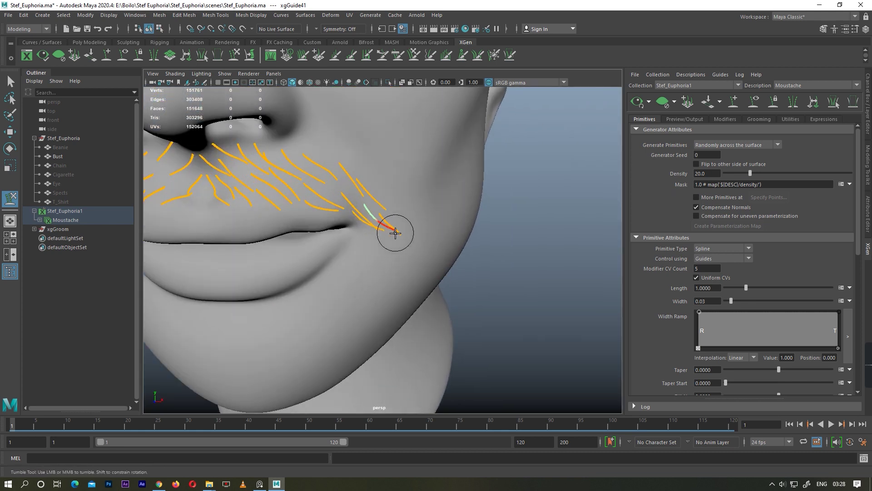
mouse_move(351, 177)
alt+mouse_down()
mouse_move(389, 183)
mouse_move(355, 200)
alt+mouse_up()
scroll(354, 201, up, 3)
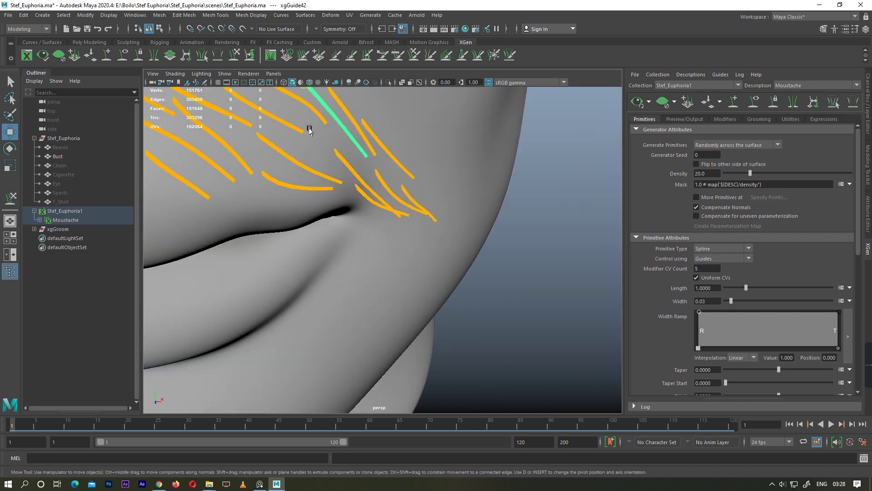
Step: Comb the guide above the mouth corner outward
alt+middle_drag(291, 91, 340, 174)
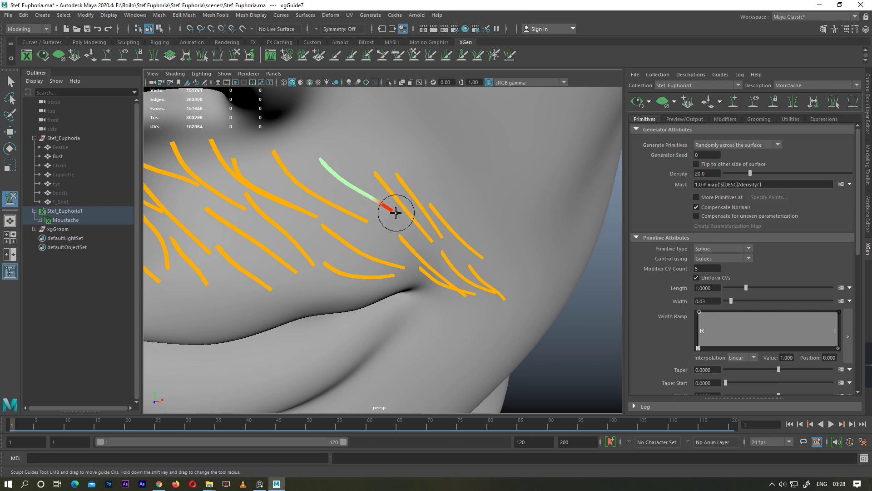
scroll(367, 187, down, 5)
scroll(368, 237, up, 5)
key(w)
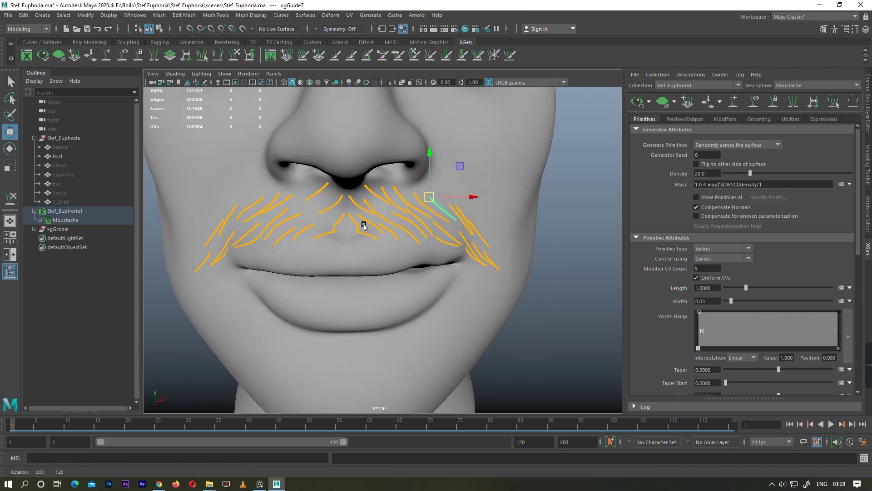
Step: Add a new guide near the mouth corner and review the guides from the front
click(734, 101)
alt+drag(317, 277, 409, 238)
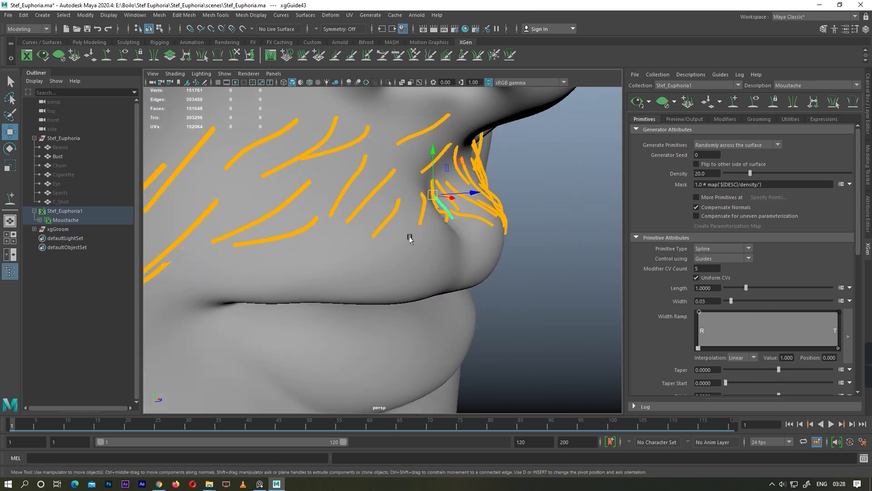
click(415, 204)
alt+drag(414, 205, 318, 227)
key(w)
click(235, 53)
mouse_move(265, 248)
alt+mouse_down()
mouse_move(235, 259)
mouse_move(304, 241)
alt+mouse_up()
alt+right_drag(304, 242, 298, 263)
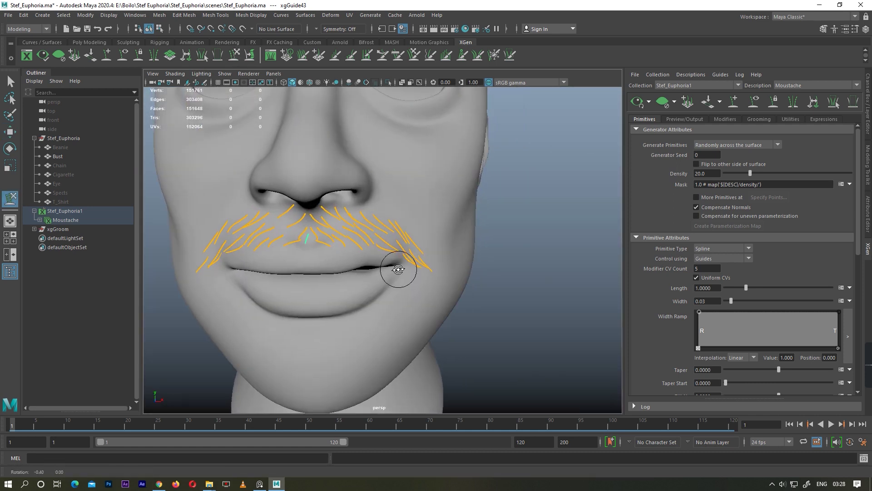
Step: Marquee-select the left-half guides, then clear the selection and frame the mouth corner
key(w)
drag(185, 184, 292, 273)
click(593, 180)
alt+right_drag(567, 265, 551, 237)
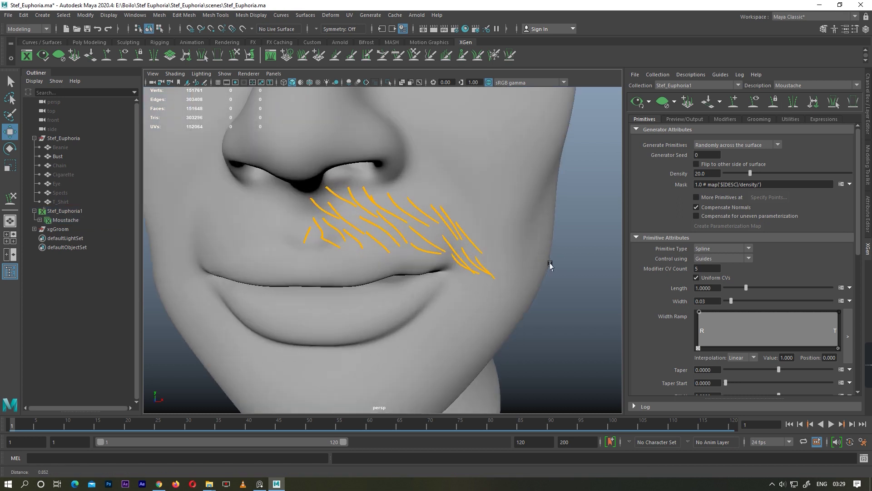
alt+drag(551, 236, 472, 215)
Step: Add a guide at the screen-right mouth corner, check its profile, and box-select the guides
key(y)
click(458, 290)
mouse_move(457, 290)
alt+mouse_down()
mouse_move(416, 268)
mouse_move(369, 341)
alt+mouse_up()
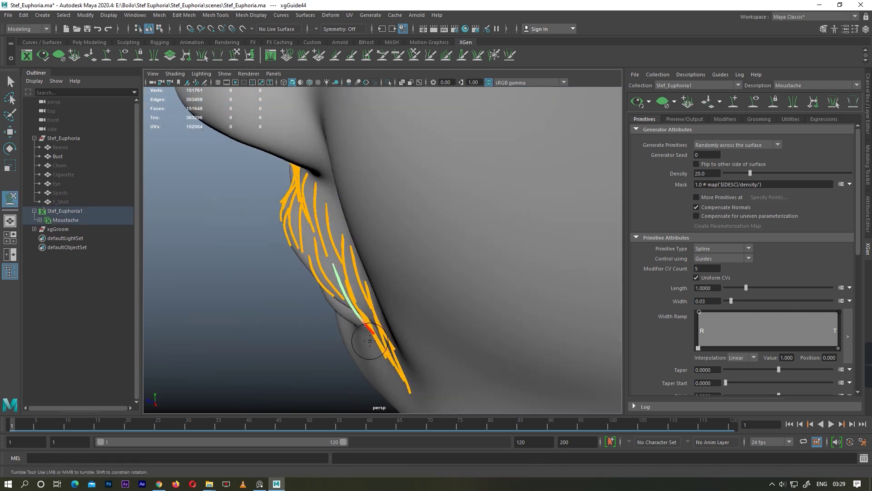
mouse_move(344, 303)
alt+mouse_down()
mouse_move(372, 310)
mouse_move(478, 271)
alt+mouse_up()
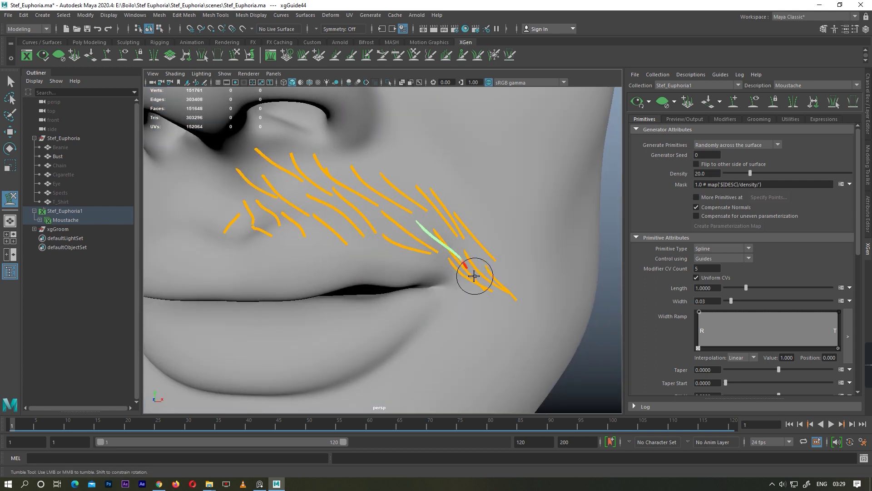
mouse_move(443, 249)
alt+mouse_down()
mouse_move(351, 308)
mouse_move(355, 291)
alt+mouse_up()
mouse_move(384, 322)
alt+mouse_down()
mouse_move(477, 272)
mouse_move(489, 296)
mouse_move(396, 346)
mouse_move(461, 259)
mouse_move(337, 278)
alt+mouse_up()
mouse_move(363, 312)
alt+mouse_down()
mouse_move(482, 302)
mouse_move(404, 312)
mouse_move(389, 292)
mouse_move(377, 310)
mouse_move(457, 275)
mouse_move(376, 248)
mouse_move(468, 253)
mouse_move(496, 211)
alt+mouse_up()
key(w)
drag(497, 212, 360, 304)
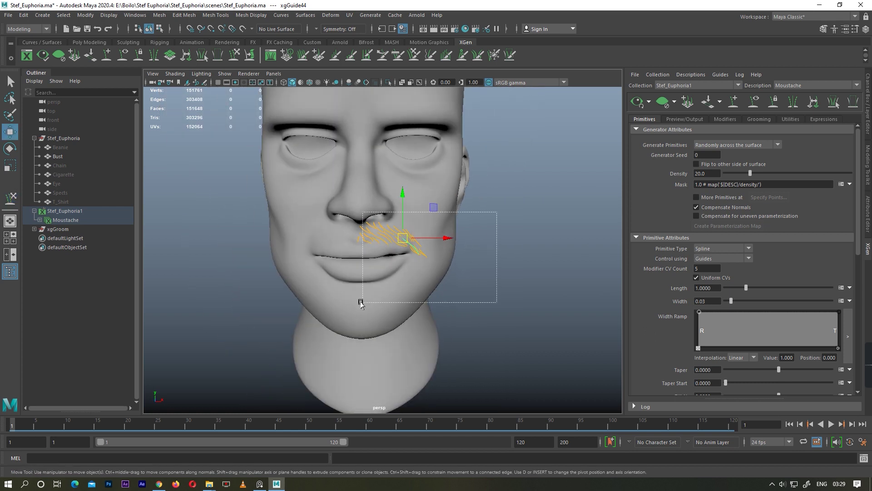
Step: Regenerate the moustache hair preview and inspect it around the mouth
click(795, 106)
mouse_move(432, 250)
alt+mouse_down()
mouse_move(454, 245)
mouse_move(481, 263)
alt+mouse_up()
scroll(484, 257, up, 5)
scroll(476, 264, up, 3)
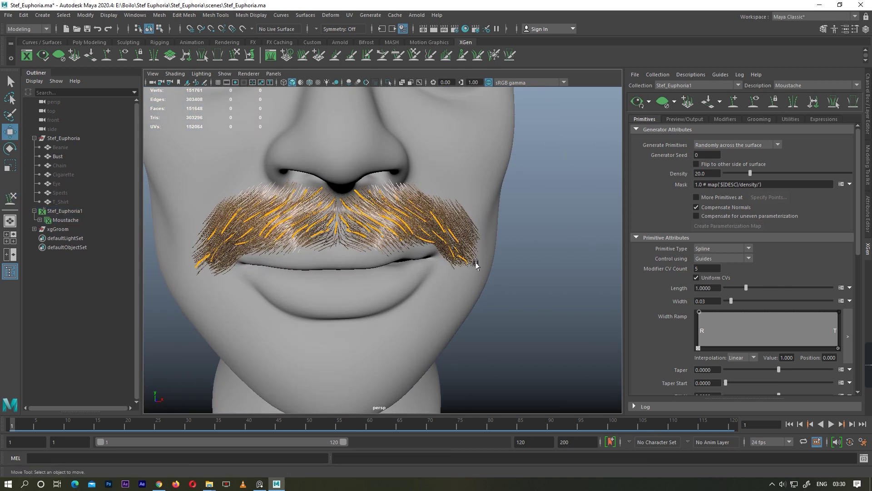
mouse_move(424, 255)
alt+mouse_down()
mouse_move(408, 272)
mouse_move(429, 243)
alt+mouse_up()
Step: Taper the hair width toward the tips and set Modifier CV Count to 50
drag(838, 314, 835, 327)
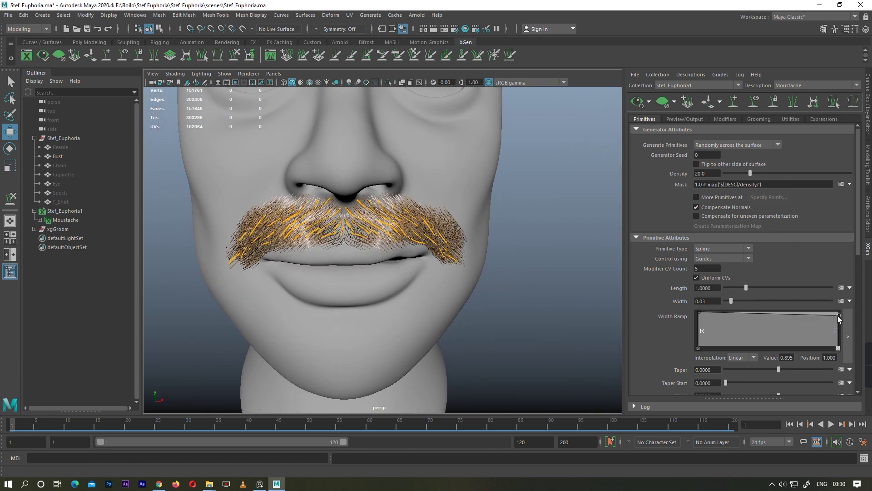
scroll(413, 278, up, 3)
scroll(413, 278, up, 3)
scroll(413, 278, down, 5)
double_click(707, 268)
text(50)
key(Return)
Step: Hide the hair preview and select a moustache guide from a side view
alt+drag(318, 254, 485, 267)
click(662, 101)
scroll(326, 234, up, 5)
click(323, 223)
alt+middle_drag(326, 234, 375, 259)
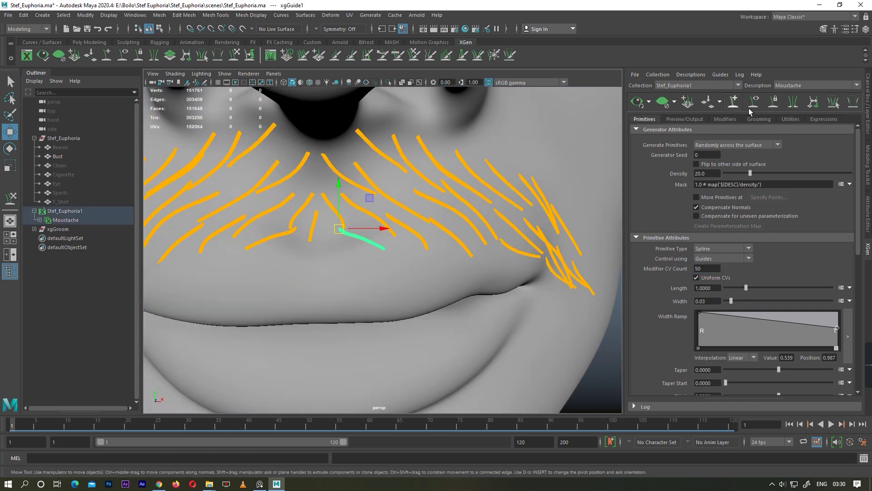
mouse_move(391, 272)
alt+mouse_down()
mouse_move(356, 298)
mouse_move(266, 286)
mouse_move(369, 255)
mouse_move(467, 265)
mouse_move(361, 284)
alt+mouse_up()
scroll(339, 234, down, 5)
key(w)
scroll(750, 272, down, 3)
Step: Rebuild the moustache guides with default settings and review them from the side
click(706, 376)
click(487, 255)
scroll(499, 265, up, 2)
key(y)
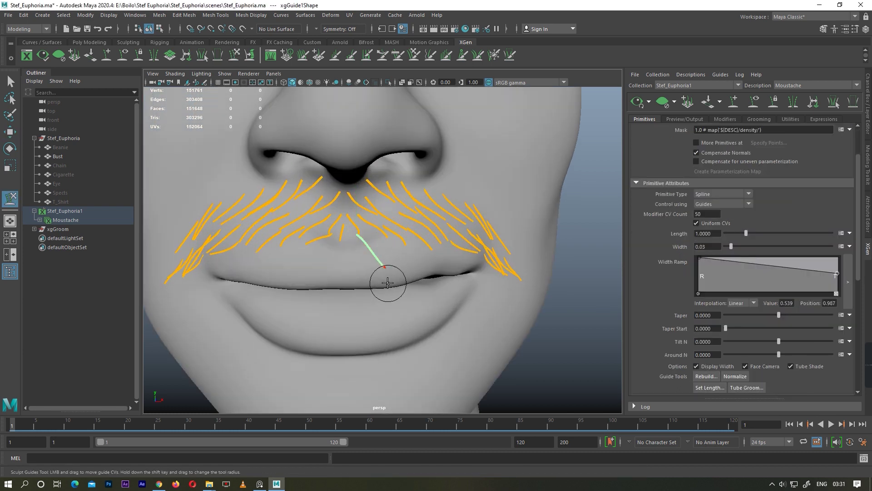
click(704, 376)
click(442, 255)
alt+drag(386, 267, 301, 268)
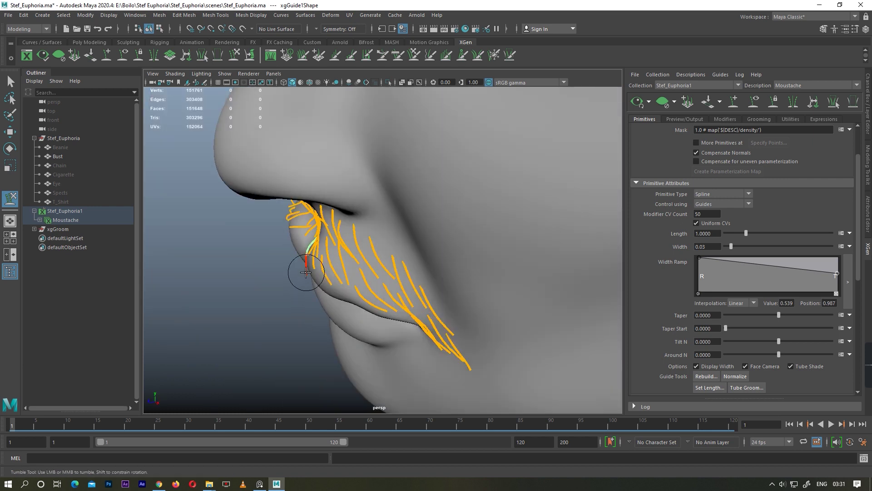
alt+right_drag(301, 268, 436, 169)
mouse_move(414, 160)
alt+mouse_down()
mouse_move(429, 247)
mouse_move(356, 279)
mouse_move(271, 276)
alt+mouse_up()
Step: Move control points on one moustache guide to straighten it along the lip
right_click(496, 243)
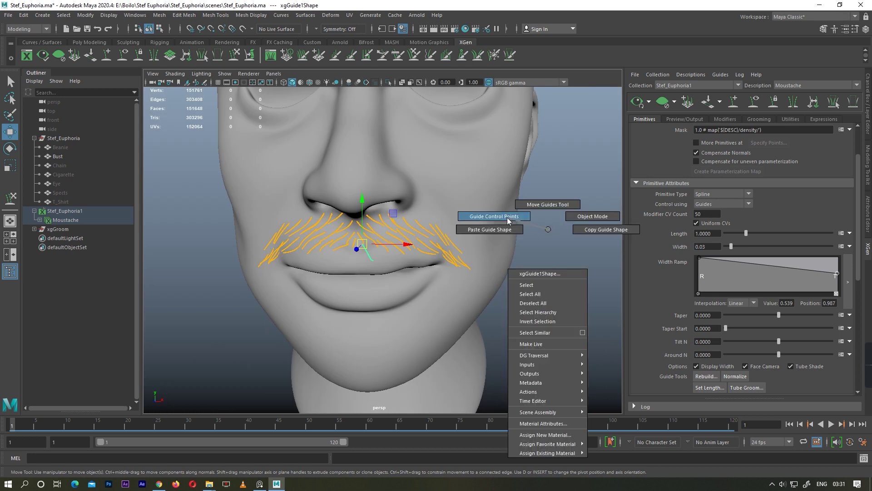
click(454, 216)
click(353, 303)
key(w)
click(338, 277)
drag(338, 278, 350, 284)
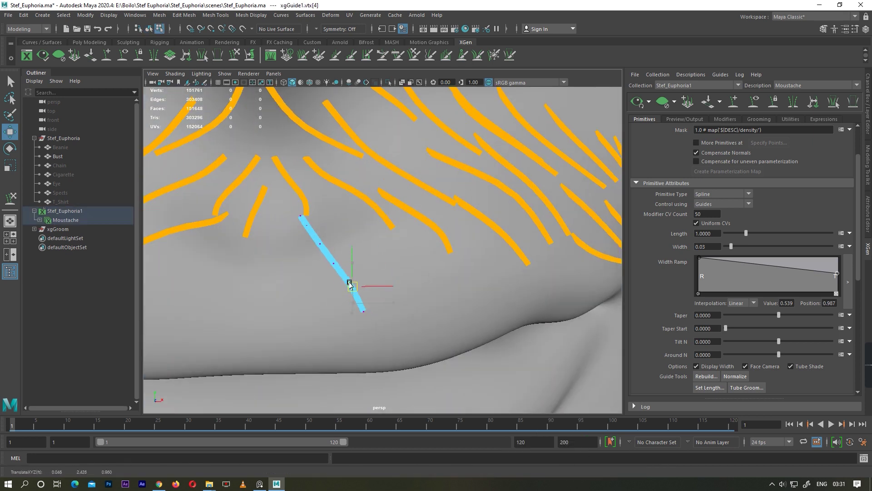
Step: Frame the head and inspect the upper-lip guides from side and front angles
key(a)
scroll(525, 219, up, 5)
scroll(399, 253, up, 3)
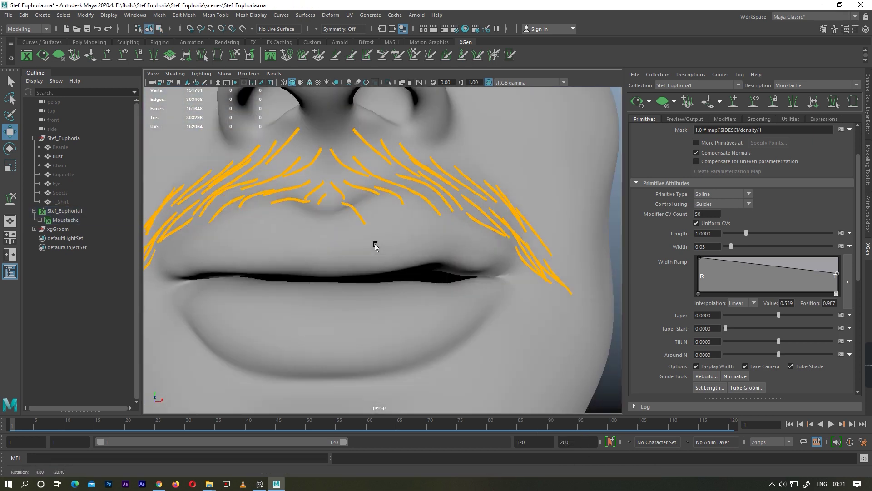
key(y)
mouse_move(379, 224)
alt+mouse_down()
mouse_move(331, 272)
mouse_move(427, 267)
alt+mouse_up()
mouse_move(401, 232)
alt+mouse_down()
mouse_move(416, 267)
mouse_move(324, 321)
alt+mouse_up()
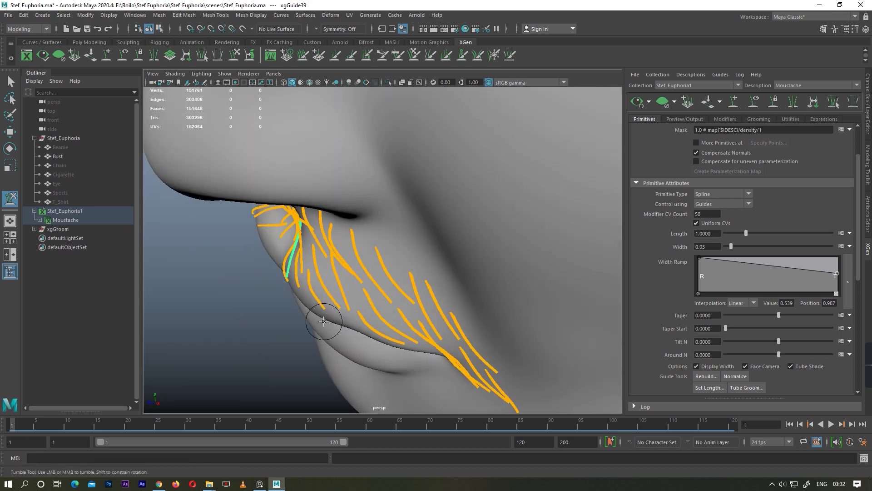
mouse_move(297, 254)
alt+mouse_down()
mouse_move(301, 291)
mouse_move(428, 250)
mouse_move(317, 282)
mouse_move(292, 214)
mouse_move(337, 259)
mouse_move(424, 218)
mouse_move(346, 278)
mouse_move(298, 292)
mouse_move(434, 267)
mouse_move(334, 245)
mouse_move(358, 263)
mouse_move(296, 278)
mouse_move(306, 259)
alt+mouse_up()
scroll(415, 255, down, 5)
scroll(389, 278, up, 5)
alt+right_drag(305, 259, 399, 309)
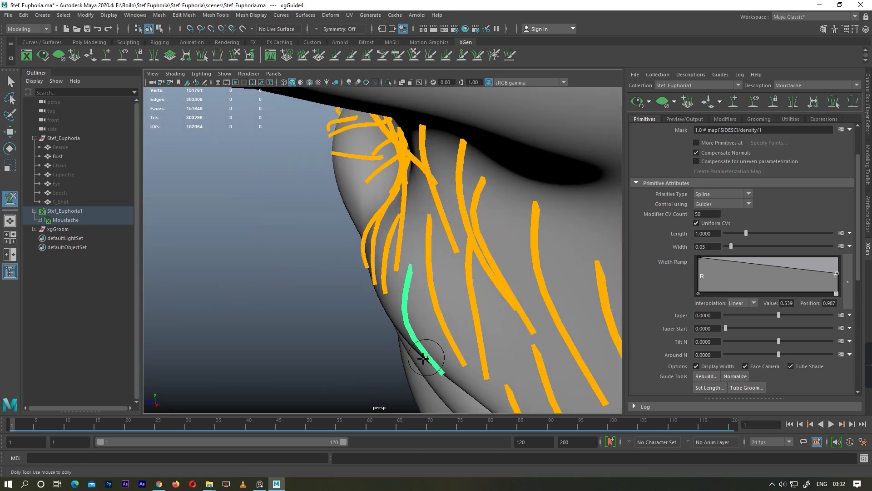
alt+drag(423, 359, 401, 280)
mouse_move(423, 332)
alt+mouse_down()
mouse_move(429, 341)
mouse_move(448, 150)
mouse_move(408, 202)
mouse_move(486, 198)
mouse_move(468, 245)
mouse_move(453, 233)
mouse_move(467, 238)
alt+mouse_up()
Step: Alternate between Move and Sculpt Guides while checking the cheek side of the moustache
key(w)
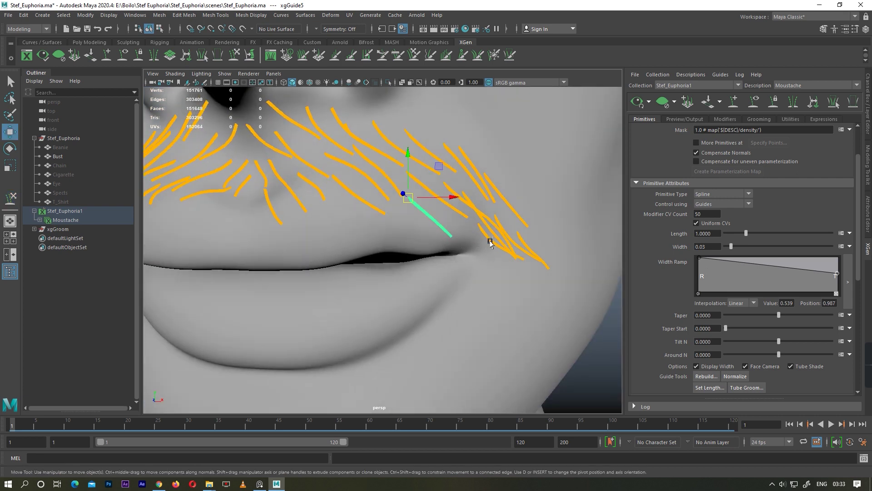
click(236, 55)
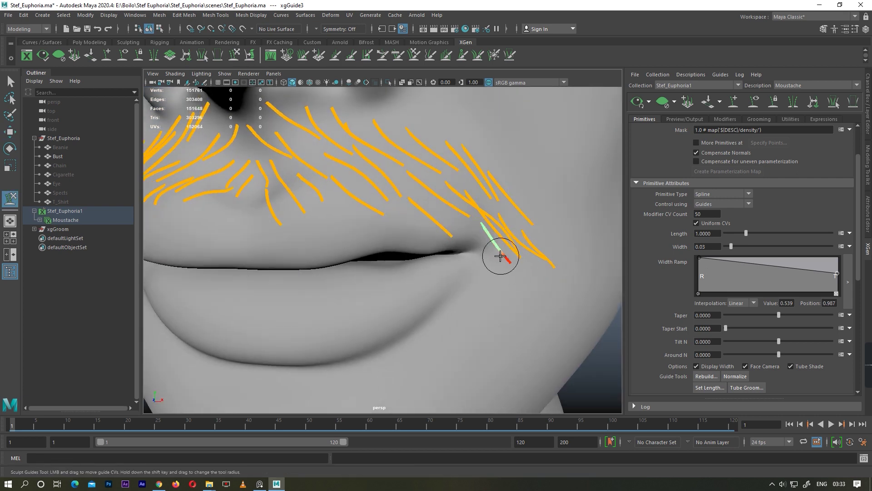
mouse_move(488, 234)
alt+mouse_down()
mouse_move(510, 341)
mouse_move(507, 264)
mouse_move(477, 253)
mouse_move(477, 293)
mouse_move(447, 287)
mouse_move(463, 278)
mouse_move(467, 232)
alt+mouse_up()
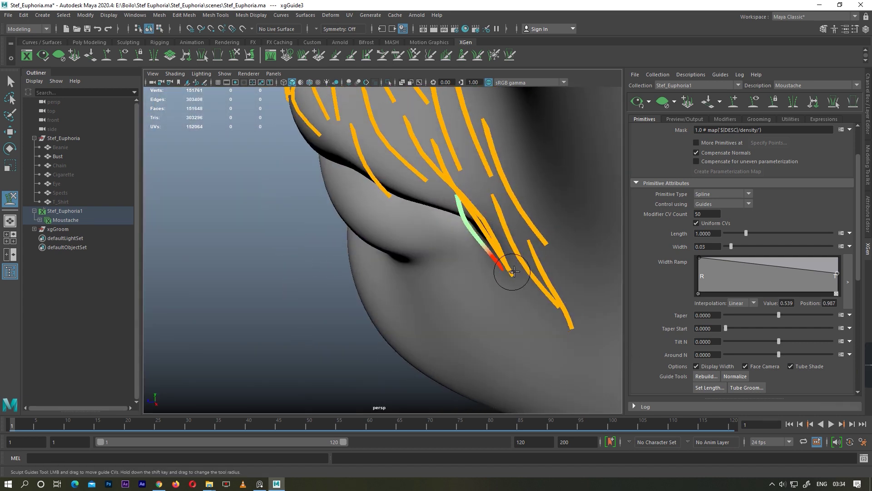
alt+drag(492, 302, 483, 286)
mouse_move(456, 260)
alt+mouse_down()
mouse_move(503, 186)
mouse_move(415, 191)
alt+mouse_up()
key(w)
mouse_move(493, 258)
alt+mouse_down()
mouse_move(502, 247)
mouse_move(423, 241)
alt+mouse_up()
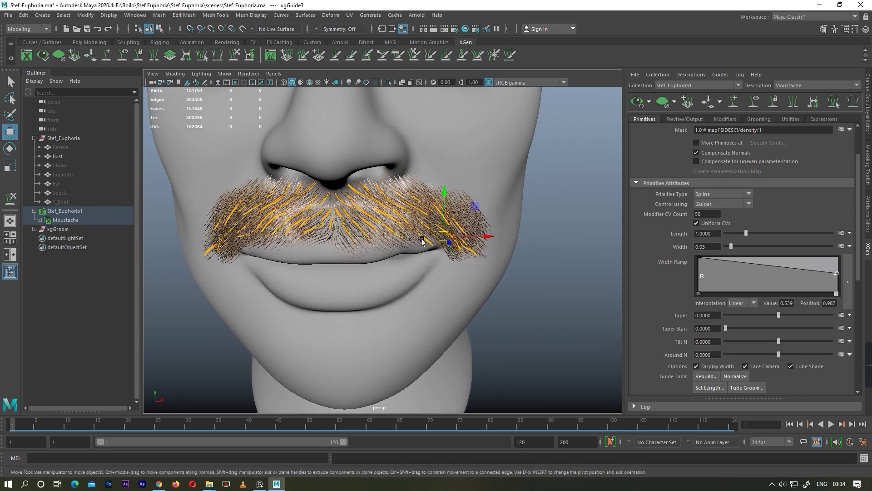
scroll(290, 236, up, 5)
Step: Select individual guides on the upper lip and beside the nose for reshaping
click(285, 241)
key(y)
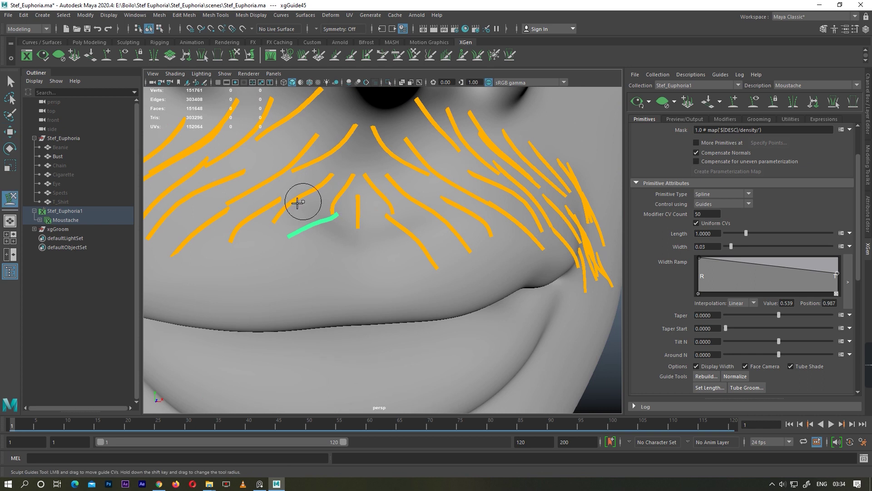
alt+drag(298, 202, 255, 241)
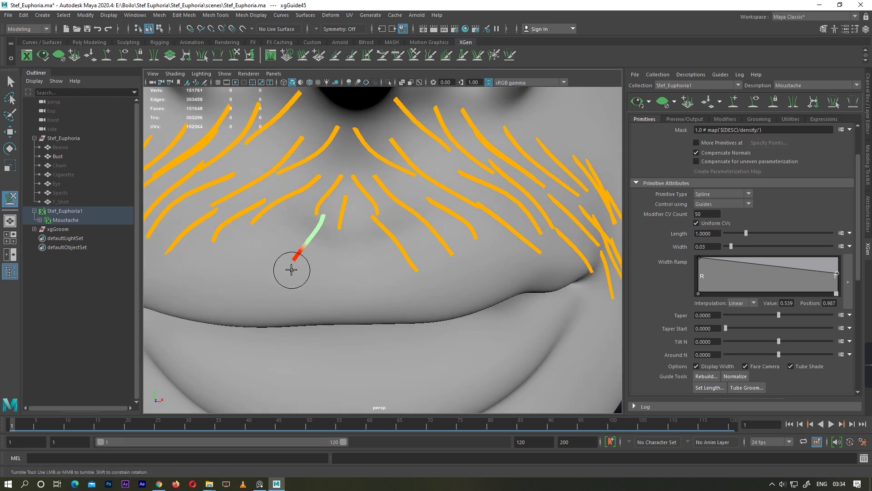
mouse_move(311, 237)
alt+mouse_down()
mouse_move(269, 271)
mouse_move(241, 255)
mouse_move(311, 249)
mouse_move(289, 236)
alt+mouse_up()
scroll(289, 237, down, 5)
key(w)
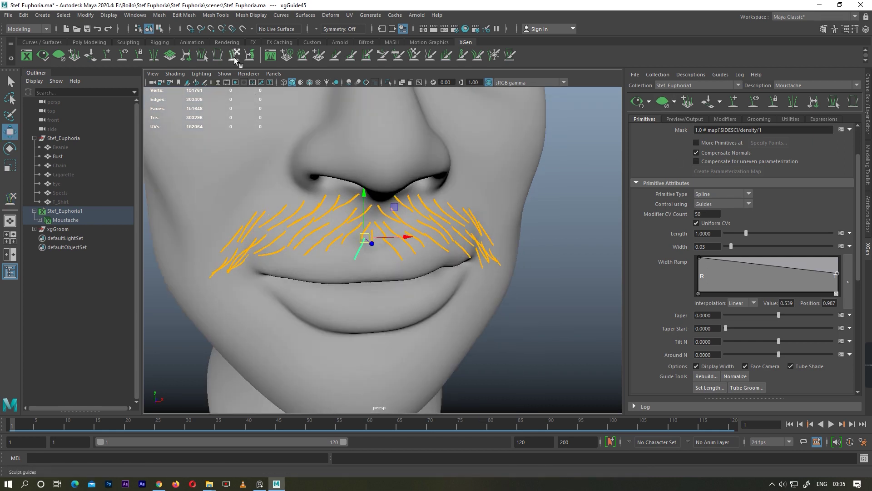
click(241, 60)
scroll(301, 117, up, 5)
Step: Switch to Sculpt Guides and move in close on the moustache guides
click(263, 208)
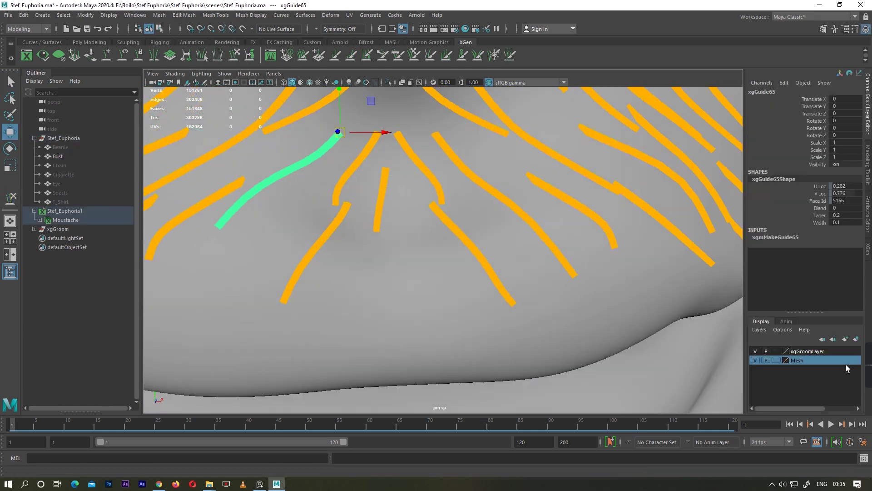
key(y)
mouse_move(306, 208)
alt+mouse_down()
mouse_move(467, 233)
mouse_move(354, 229)
mouse_move(371, 247)
mouse_move(478, 271)
mouse_move(551, 263)
mouse_move(405, 259)
alt+mouse_up()
alt+middle_drag(405, 258, 411, 269)
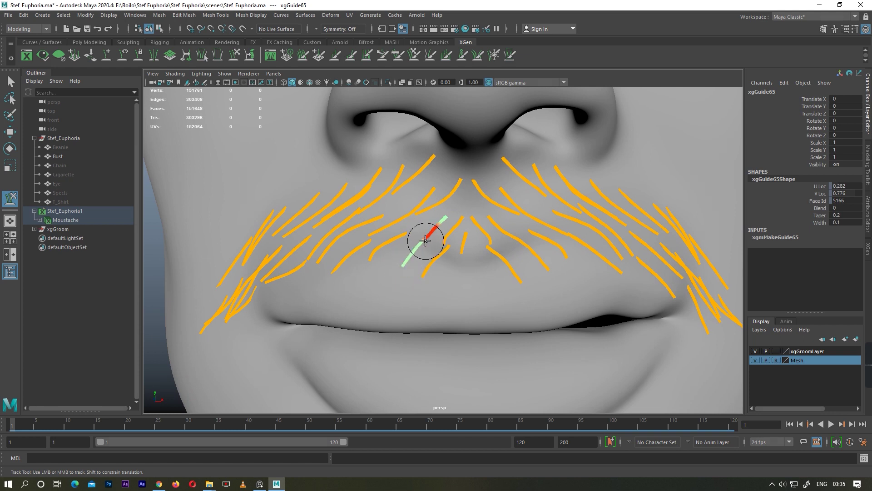
mouse_move(468, 294)
alt+mouse_down()
mouse_move(510, 250)
mouse_move(454, 286)
alt+mouse_up()
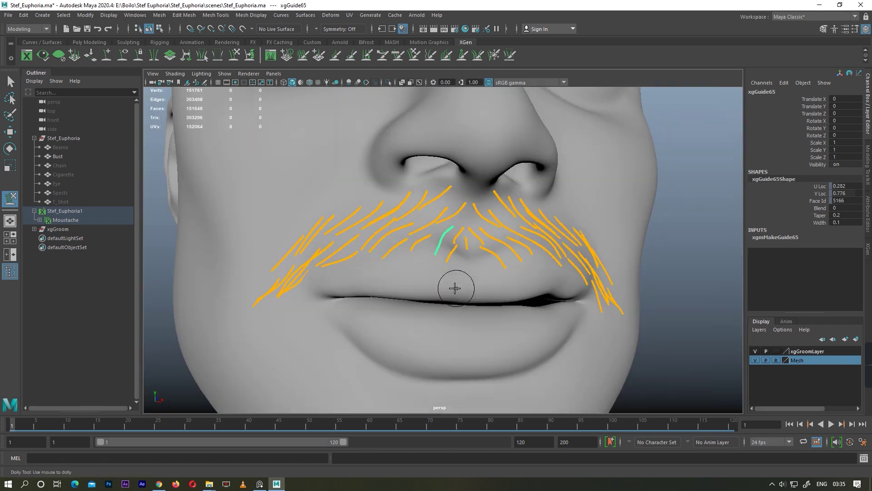
alt+right_drag(454, 286, 362, 291)
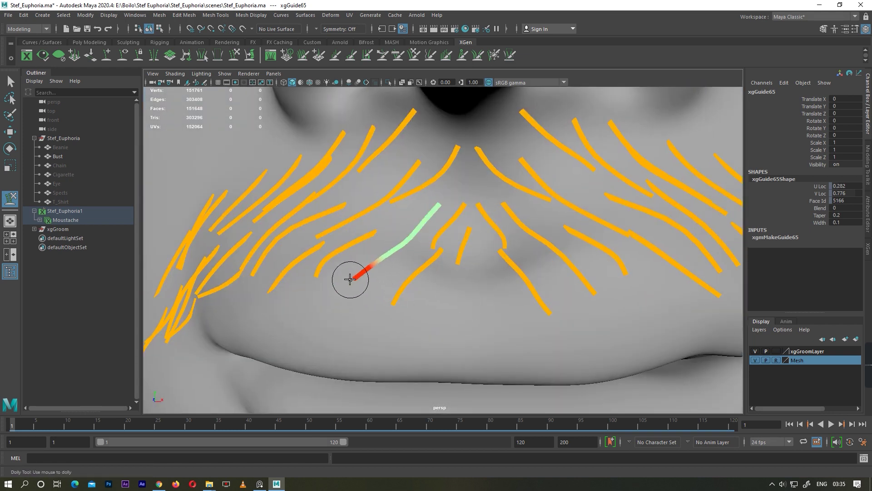
mouse_move(391, 259)
alt+right_down()
mouse_move(413, 288)
mouse_move(522, 255)
mouse_move(481, 226)
mouse_move(515, 210)
mouse_move(480, 220)
mouse_move(418, 189)
alt+right_up()
Step: Select moustache guides near the mouth corner and move them into place
click(419, 190)
mouse_move(417, 193)
alt+mouse_down()
mouse_move(408, 182)
mouse_move(432, 195)
mouse_move(409, 173)
mouse_move(452, 207)
mouse_move(432, 171)
alt+mouse_up()
click(400, 159)
key(w)
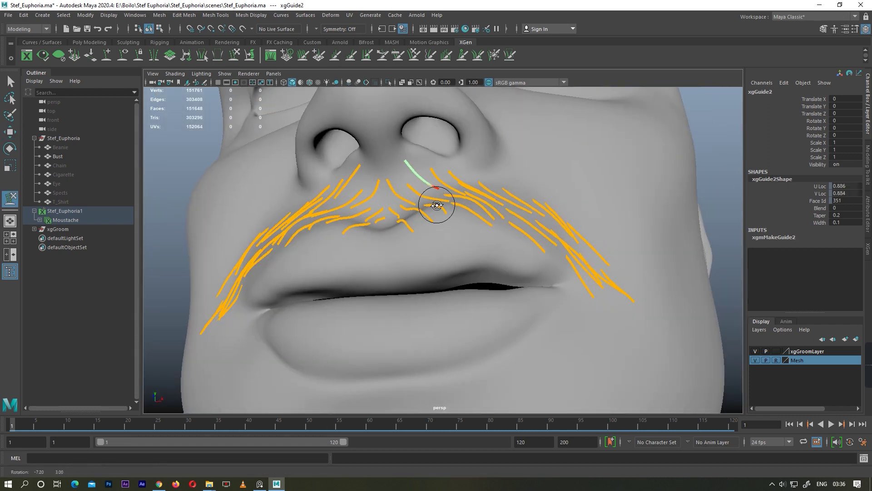
mouse_move(436, 202)
alt+mouse_down()
mouse_move(449, 235)
mouse_move(483, 263)
alt+mouse_up()
scroll(449, 235, up, 3)
scroll(557, 245, up, 3)
click(459, 203)
key(w)
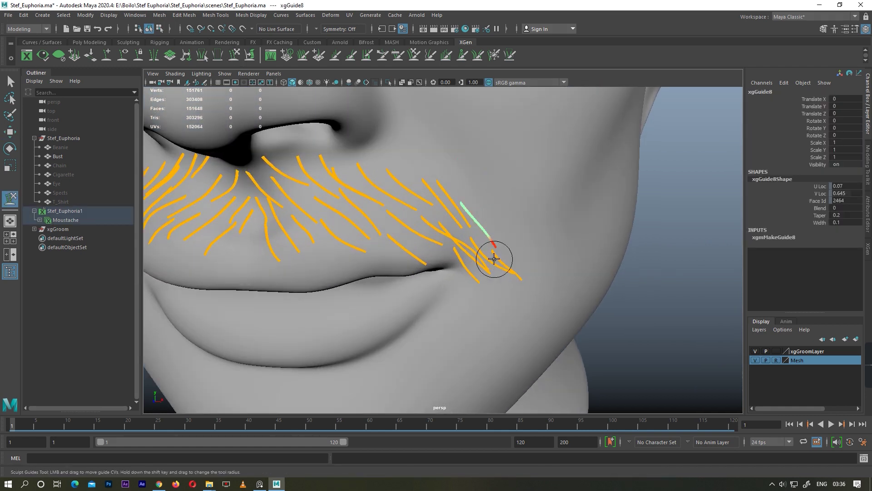
scroll(488, 235, down, 5)
scroll(500, 253, up, 4)
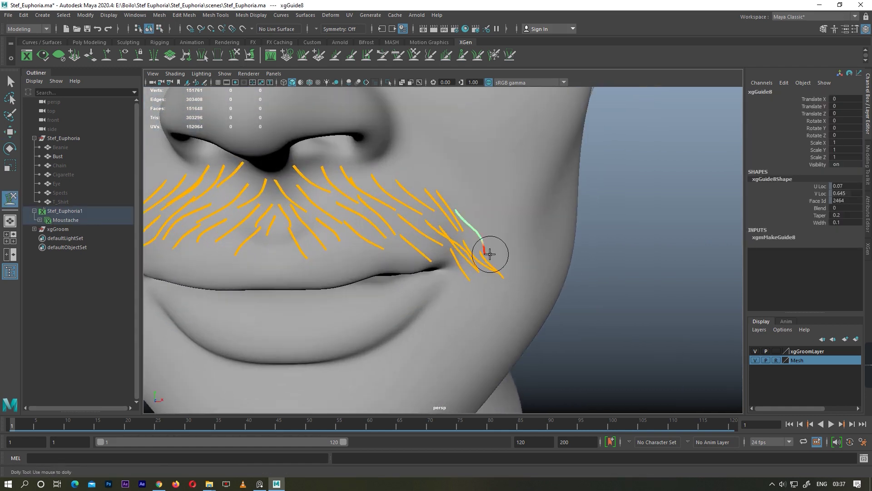
key(w)
scroll(615, 228, down, 4)
Step: Clear the guide selection, refresh the Moustache hair preview and frame the description
click(868, 248)
click(520, 243)
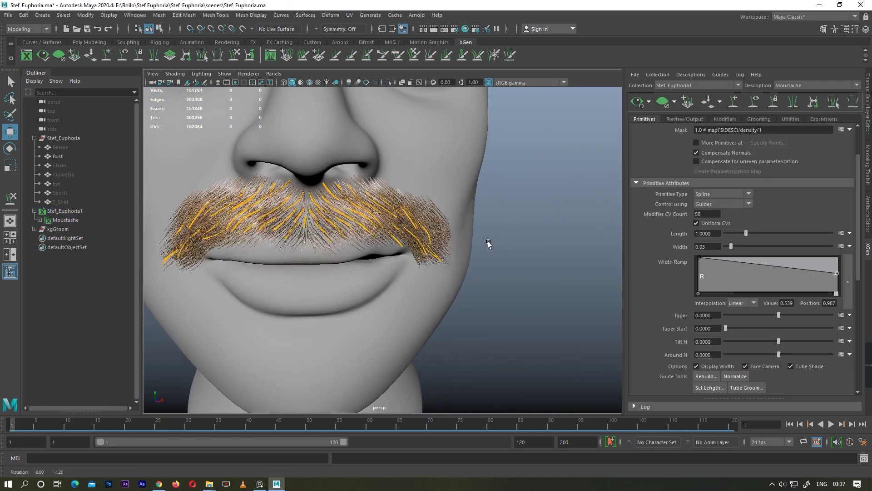
scroll(494, 230, down, 5)
scroll(492, 231, up, 2)
scroll(522, 227, up, 2)
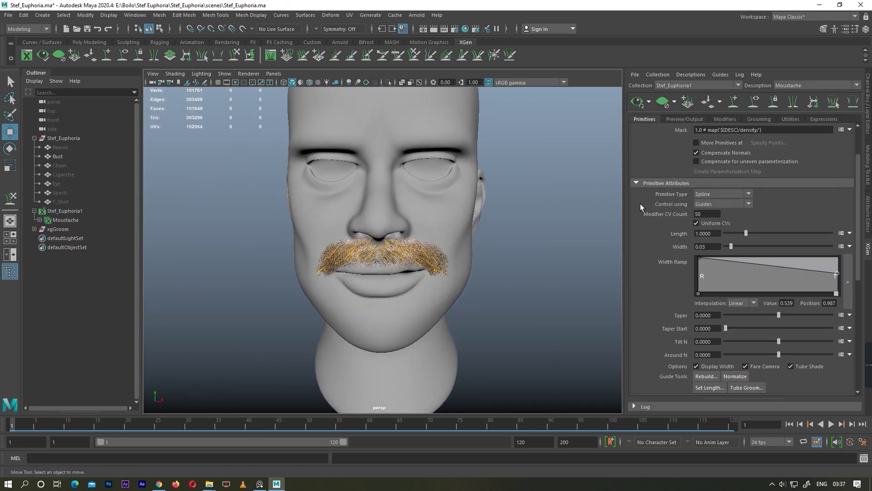
click(663, 103)
click(64, 223)
key(f)
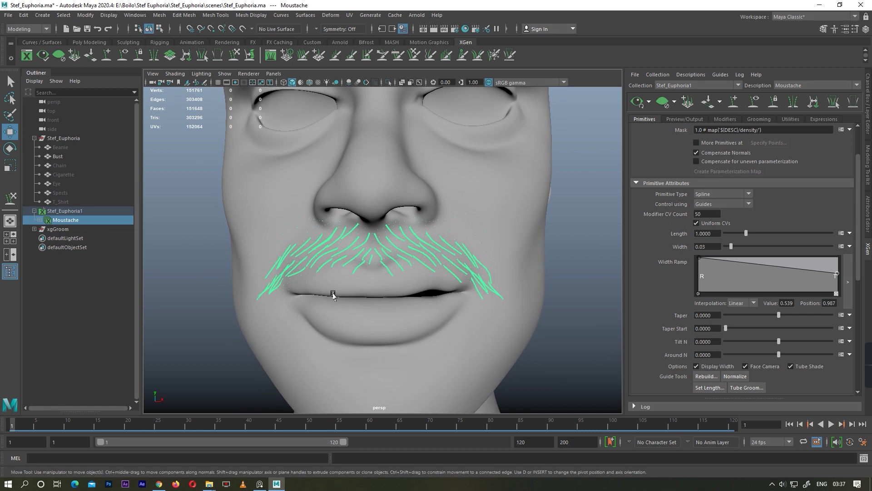
scroll(336, 292, up, 2)
scroll(421, 268, up, 2)
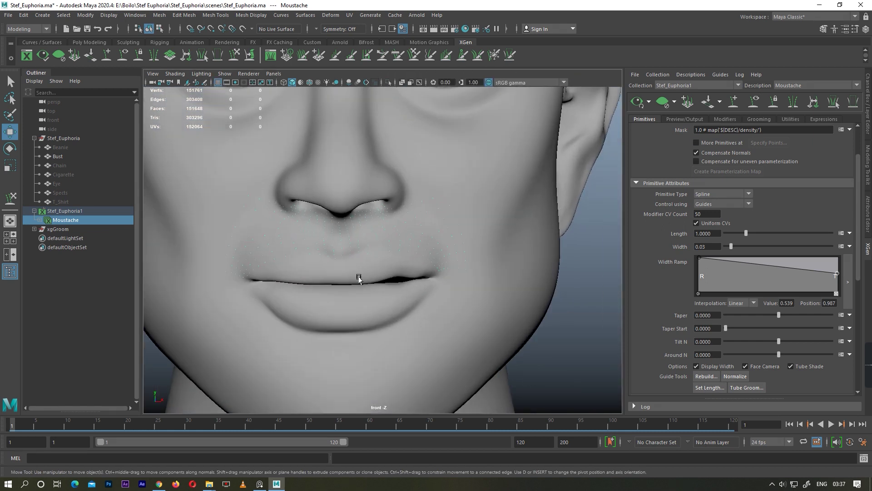
Step: Toggle the wireframe overlay to check the hair against the head mesh
click(310, 83)
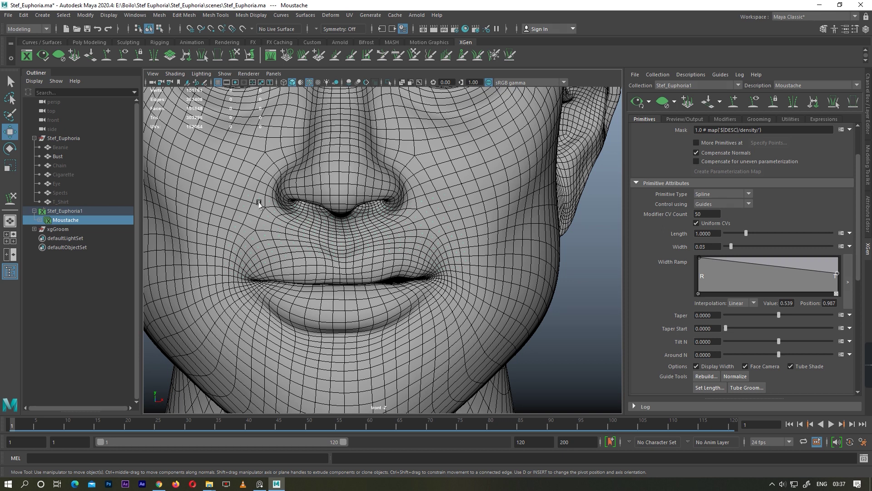
scroll(306, 282, down, 4)
scroll(406, 225, up, 4)
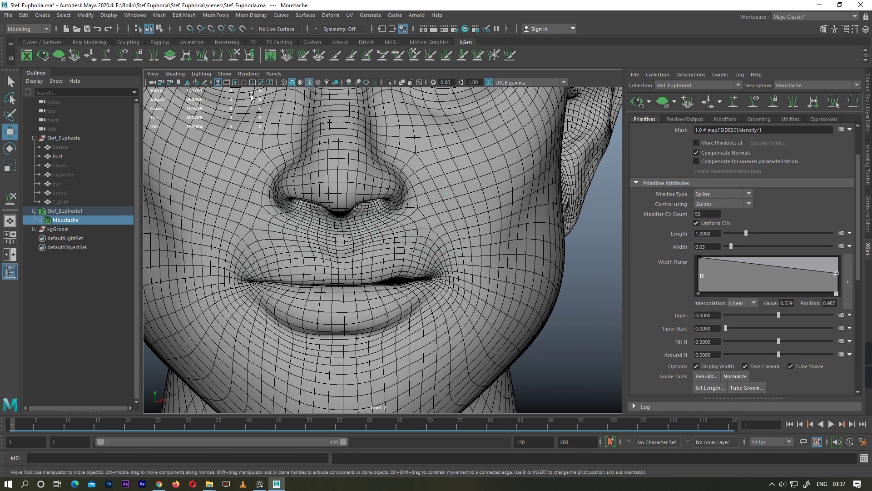
scroll(390, 200, down, 3)
scroll(584, 308, up, 3)
click(510, 263)
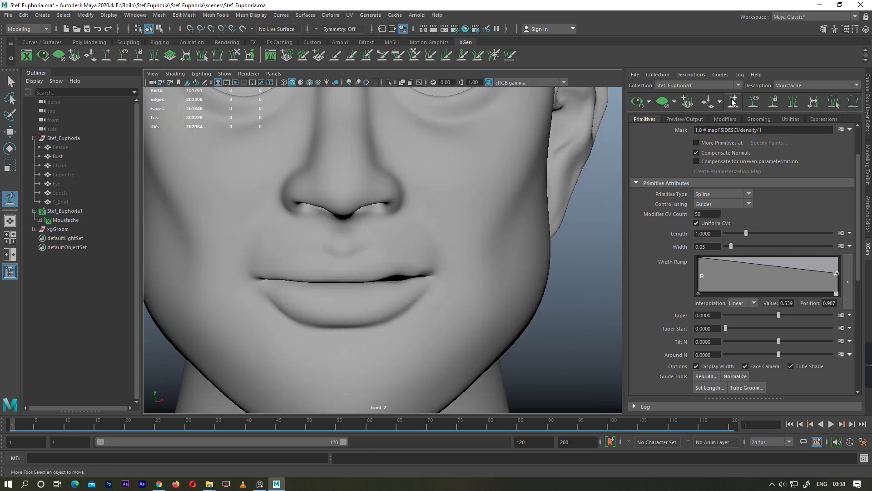
scroll(408, 259, up, 2)
scroll(380, 253, up, 3)
Step: Sculpt the left mouth-corner guides so they bend further downward
click(351, 286)
key(w)
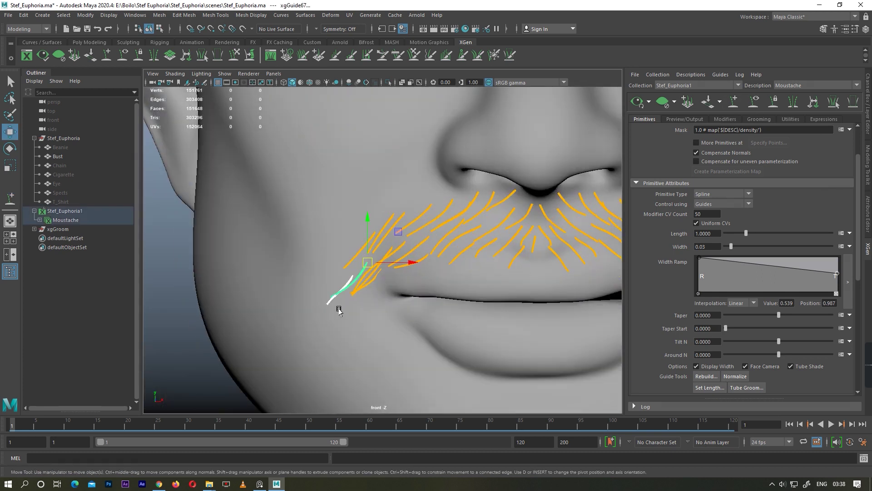
scroll(426, 276, up, 3)
scroll(426, 276, down, 5)
key(y)
scroll(389, 305, up, 5)
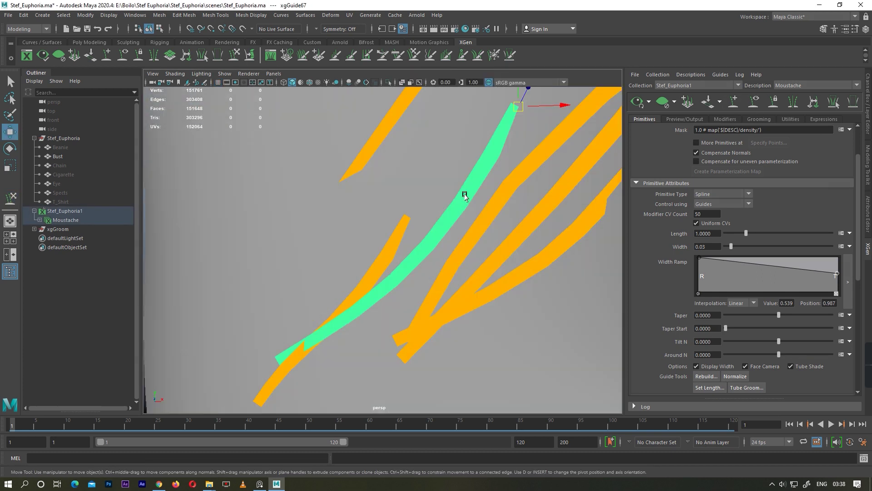
scroll(464, 195, down, 6)
scroll(357, 254, up, 3)
scroll(387, 272, up, 3)
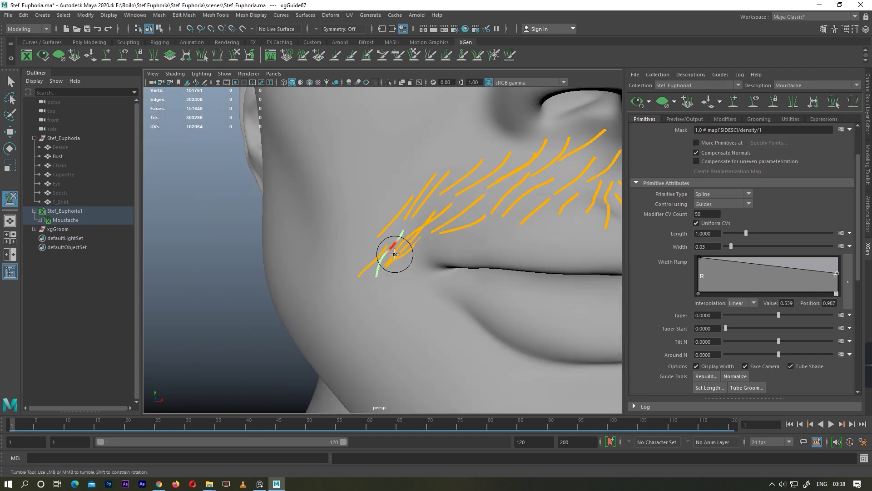
mouse_move(354, 266)
alt+mouse_down()
mouse_move(342, 278)
mouse_move(370, 288)
mouse_move(356, 284)
alt+mouse_up()
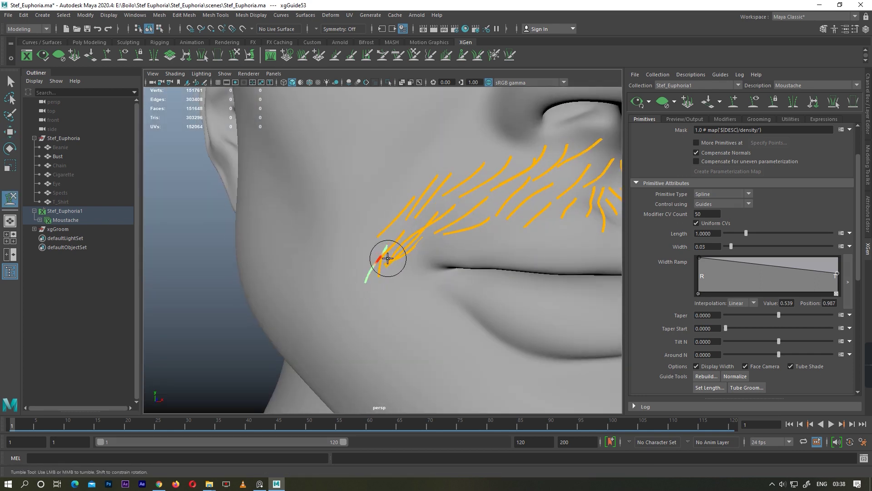
alt+drag(388, 258, 406, 260)
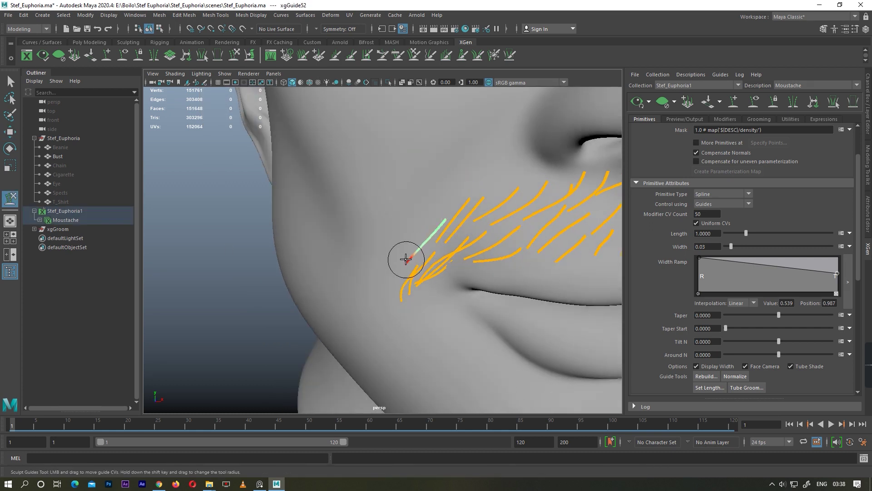
mouse_move(430, 250)
alt+mouse_down()
mouse_move(452, 278)
mouse_move(400, 278)
mouse_move(410, 269)
alt+mouse_up()
Step: Preview the moustache hair in Move mode and orbit around it
key(w)
scroll(424, 239, down, 2)
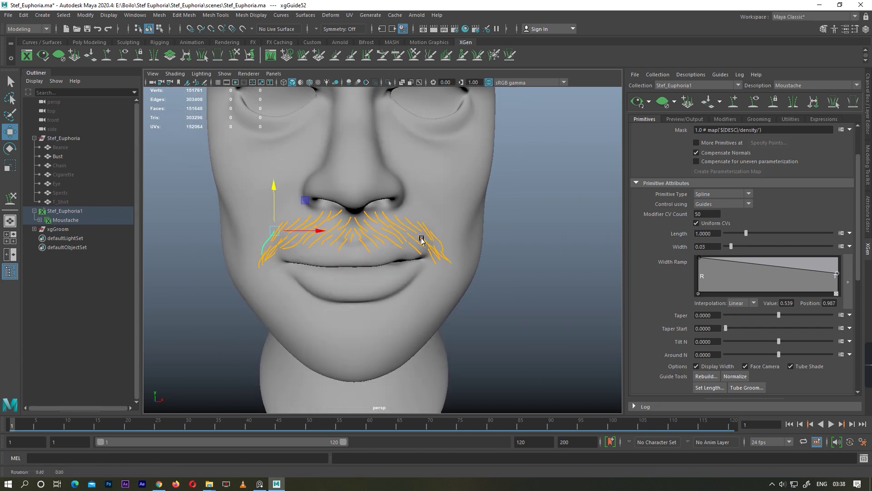
scroll(447, 237, up, 1)
scroll(432, 248, down, 2)
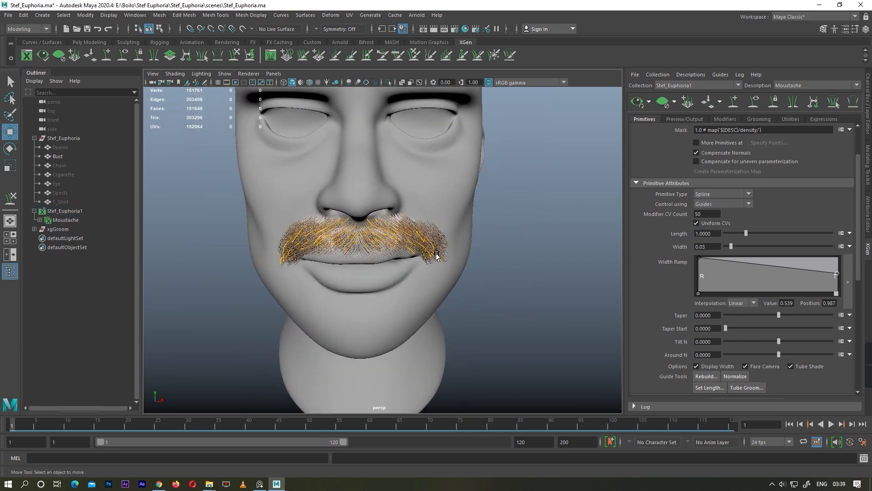
scroll(454, 250, up, 2)
scroll(481, 251, up, 1)
alt+drag(481, 251, 456, 253)
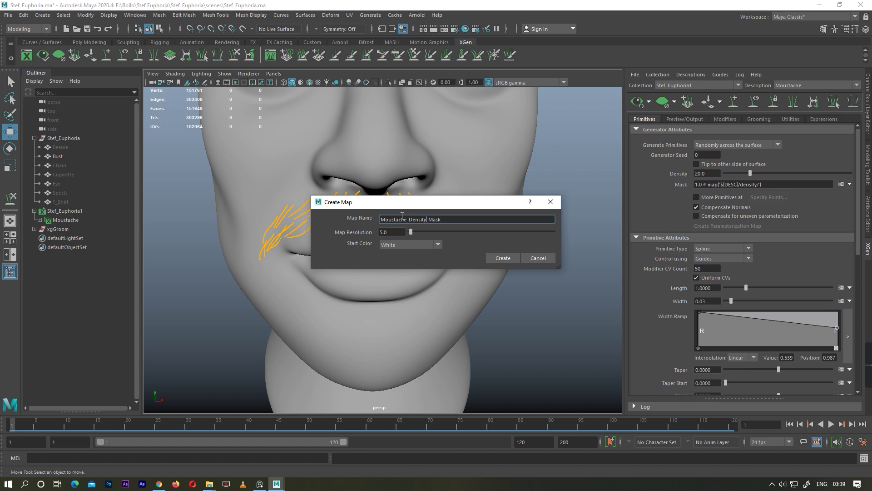
Step: Create the Moustache_Density_Mask map at resolution 5.0 starting white
click(500, 257)
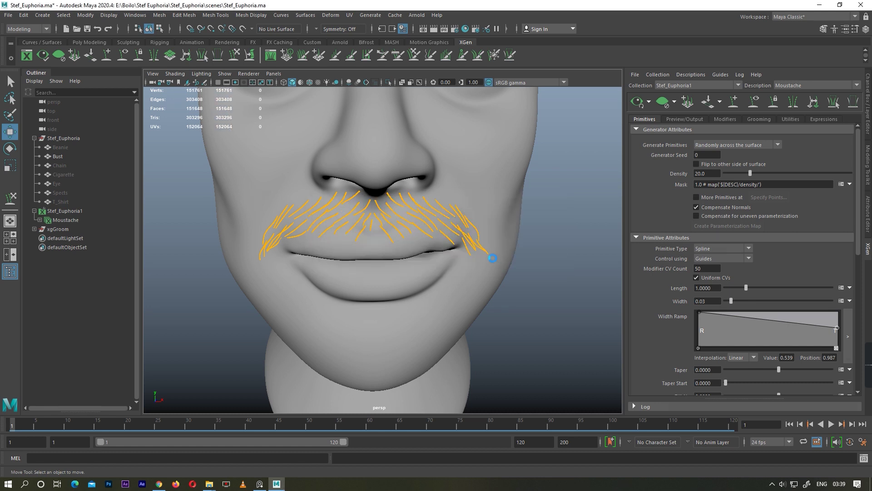
Step: Check the paint brush settings and bring the head to a front view
scroll(454, 254, down, 5)
mouse_move(427, 258)
alt+mouse_down()
mouse_move(506, 258)
mouse_move(409, 259)
alt+mouse_up()
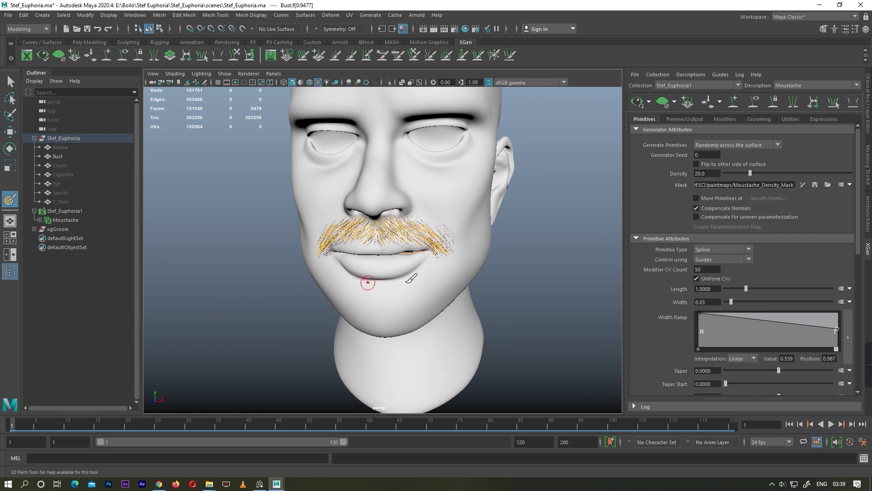
mouse_move(455, 274)
alt+mouse_down()
mouse_move(440, 274)
mouse_move(457, 250)
mouse_move(443, 260)
mouse_move(510, 247)
mouse_move(500, 264)
alt+mouse_up()
scroll(475, 259, up, 3)
scroll(492, 255, up, 3)
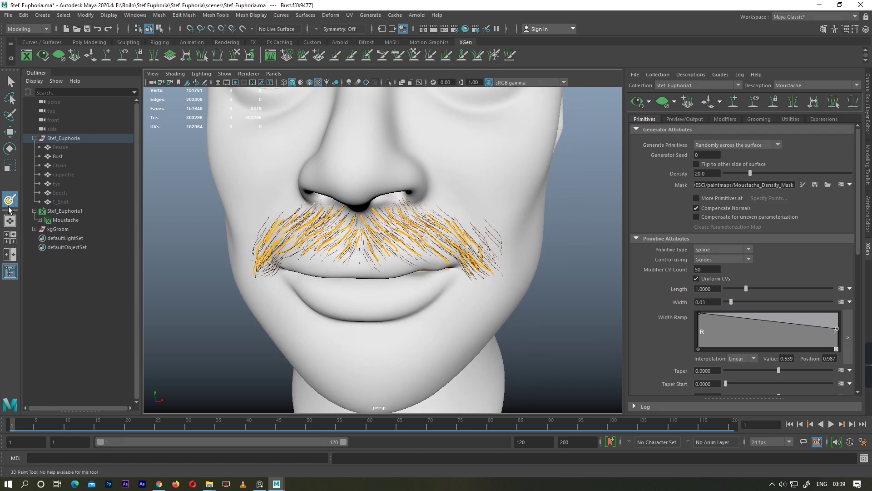
double_click(9, 205)
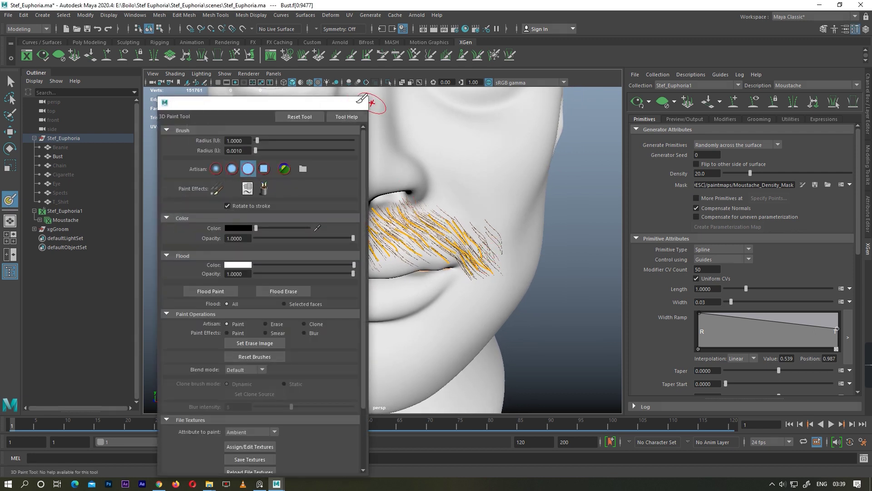
click(357, 103)
scroll(408, 236, up, 3)
mouse_move(409, 237)
alt+mouse_down()
mouse_move(462, 250)
mouse_move(409, 272)
alt+mouse_up()
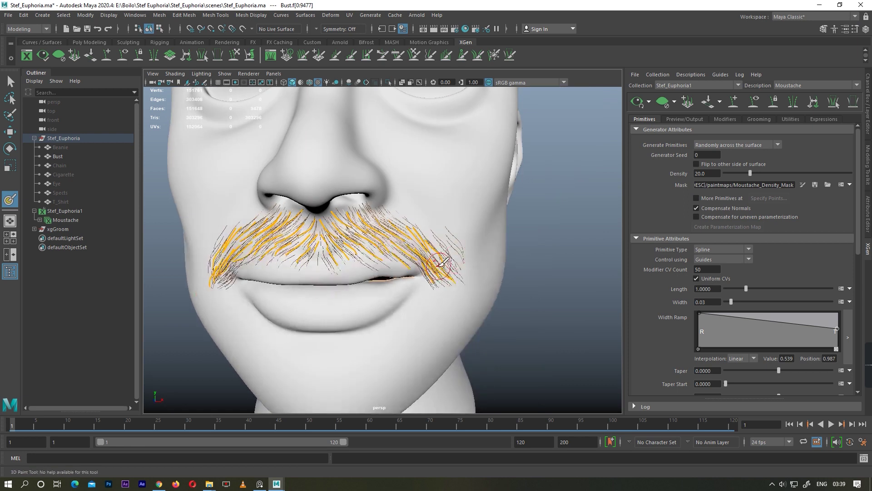
key(space)
key(space)
Step: Paint black on the mask over both cheeks and around the left moustache end
mouse_move(360, 291)
alt+mouse_down()
mouse_move(381, 255)
mouse_move(350, 257)
mouse_move(370, 244)
mouse_move(450, 263)
alt+mouse_up()
drag(452, 266, 425, 218)
mouse_move(461, 262)
alt+mouse_down()
mouse_move(575, 196)
mouse_move(420, 195)
alt+mouse_up()
mouse_move(435, 279)
alt+mouse_down()
mouse_move(413, 255)
mouse_move(415, 233)
mouse_move(495, 243)
mouse_move(433, 219)
alt+mouse_up()
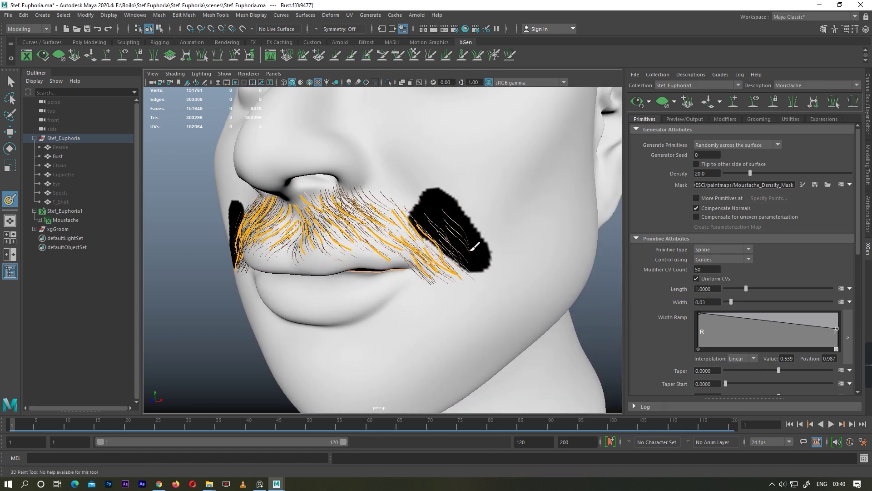
mouse_move(476, 254)
alt+mouse_down()
mouse_move(438, 221)
mouse_move(390, 238)
alt+mouse_up()
alt+drag(457, 236, 333, 203)
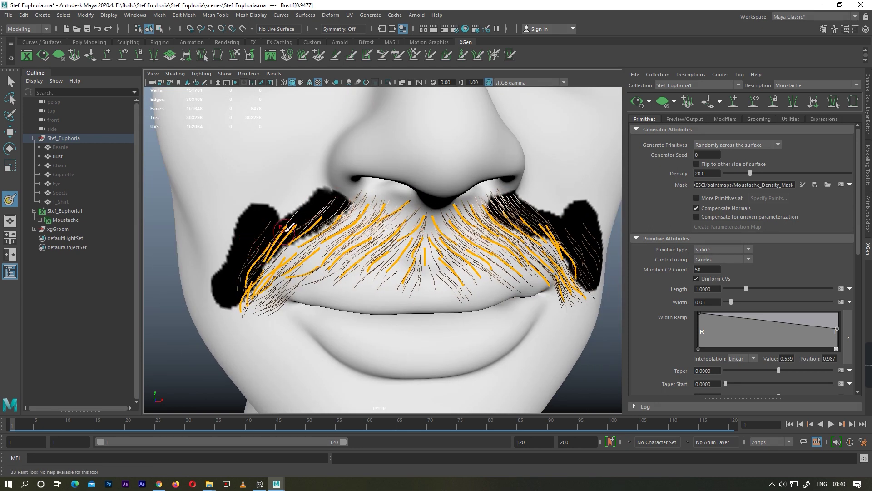
scroll(253, 273, down, 3)
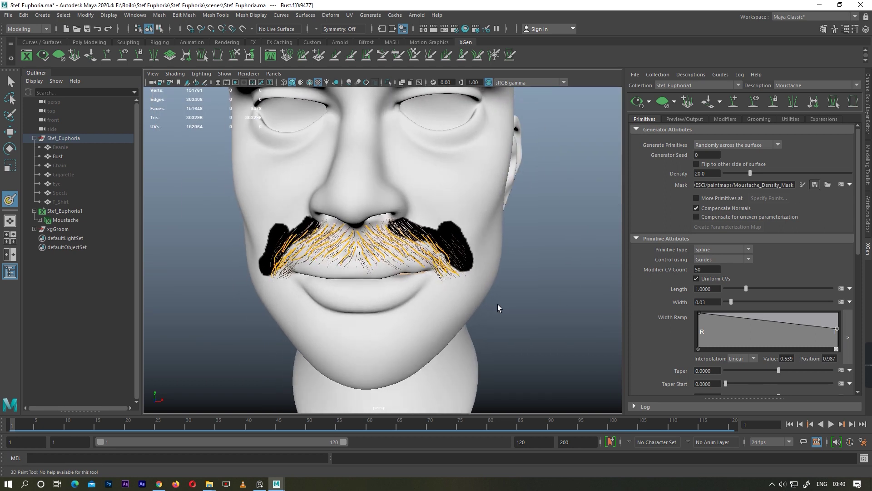
Step: Preview the trimmed moustache and orbit around both sides of the density mask
key(w)
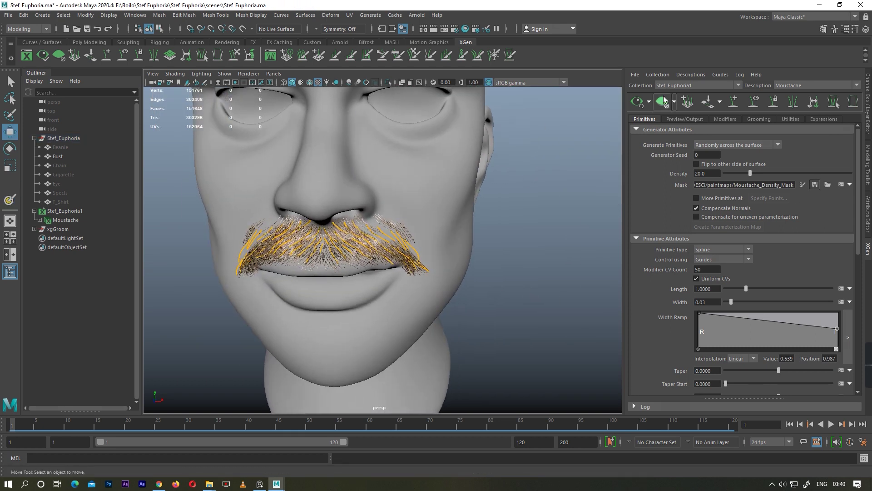
mouse_move(547, 243)
alt+mouse_down()
mouse_move(390, 272)
mouse_move(428, 298)
mouse_move(474, 208)
mouse_move(471, 230)
alt+mouse_up()
click(802, 184)
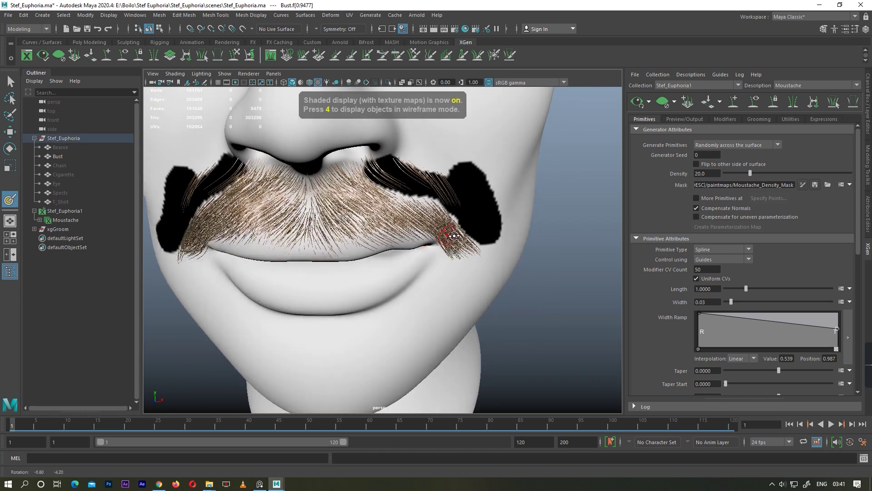
double_click(9, 201)
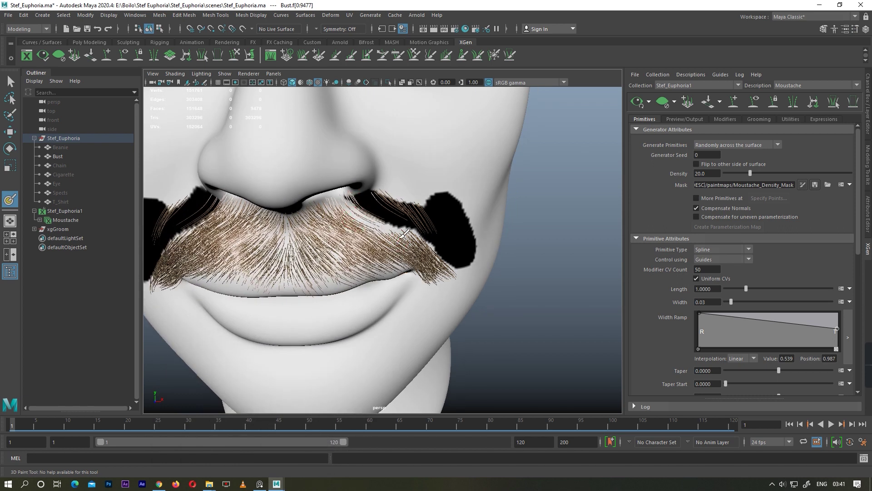
alt+drag(441, 256, 405, 253)
scroll(365, 210, down, 3)
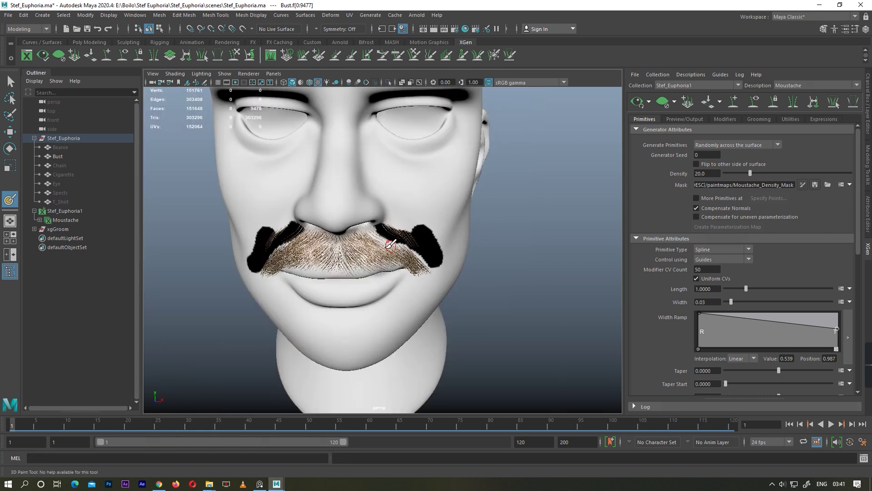
scroll(365, 213, up, 3)
alt+drag(365, 214, 362, 230)
scroll(316, 269, down, 3)
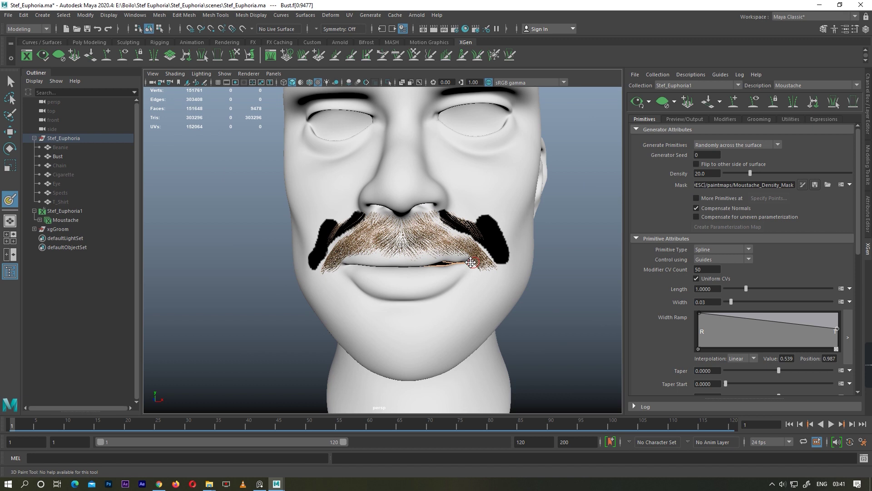
alt+drag(317, 269, 512, 253)
scroll(462, 236, up, 3)
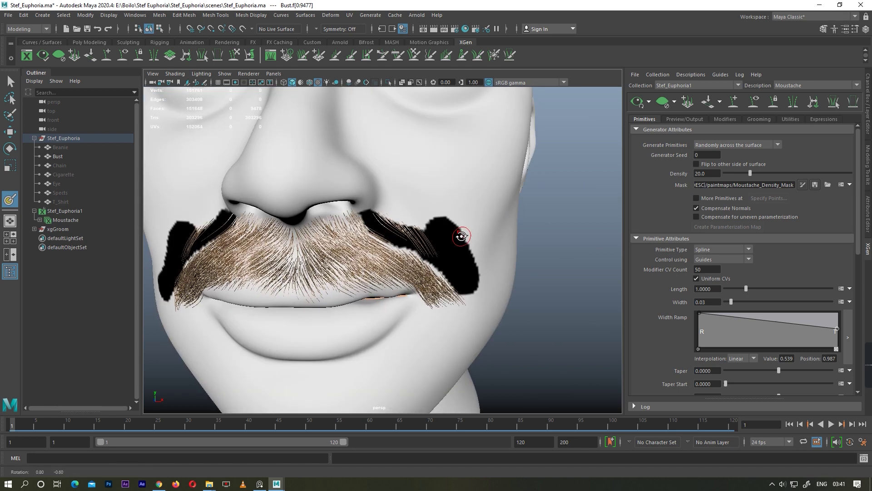
alt+drag(462, 236, 437, 236)
Step: Paint white on the density mask to regrow hair along the moustache's right side
double_click(10, 199)
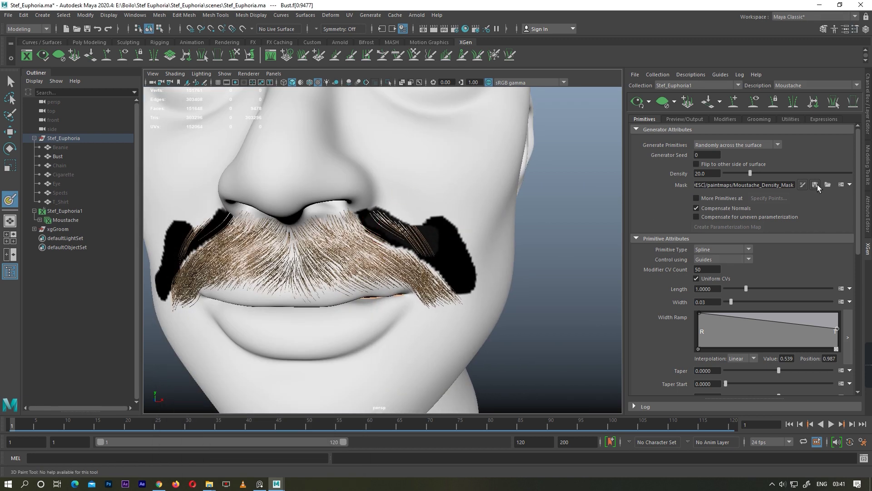
alt+drag(467, 224, 473, 199)
scroll(472, 200, up, 3)
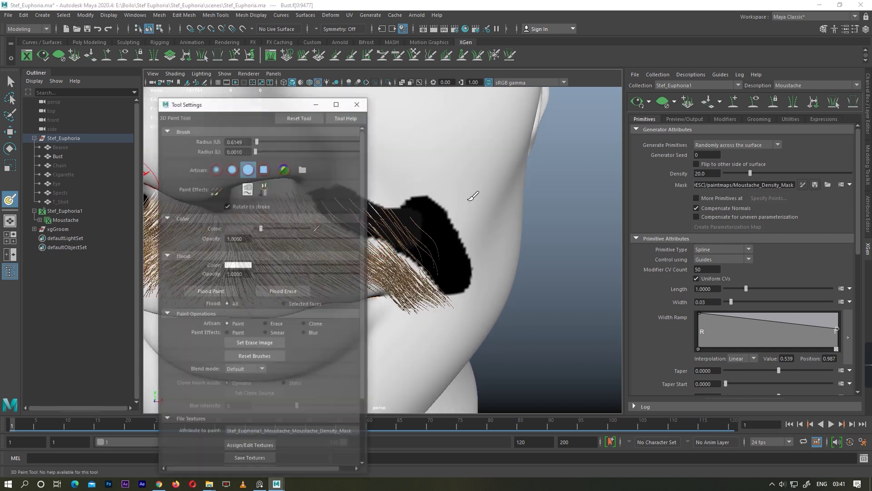
click(358, 102)
drag(313, 202, 431, 298)
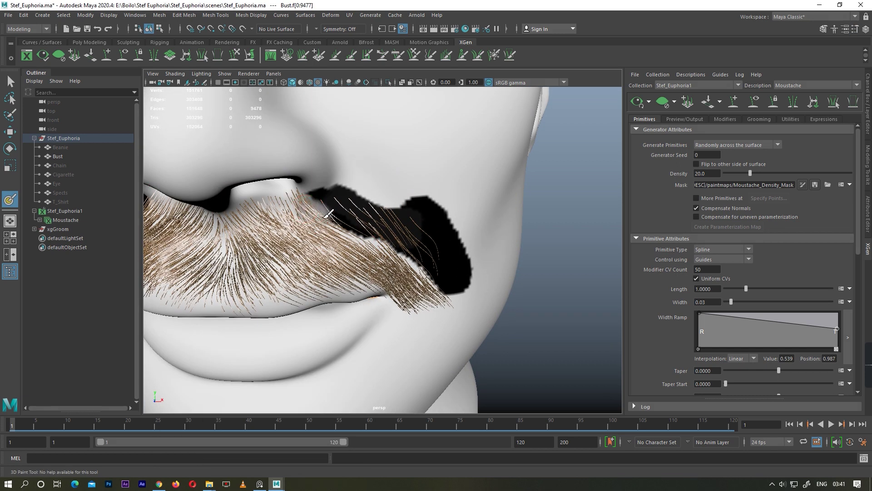
key(bracketleft)
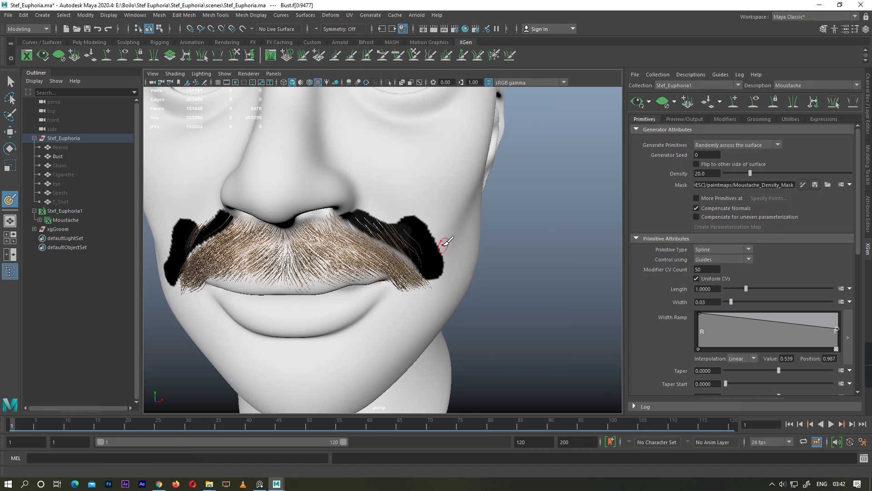
key(bracketleft)
key(bracketleft)
key(bracketleft)
key(bracketleft)
key(bracketleft)
key(bracketleft)
Step: Step back through saved camera views to a frontal preview of the face
double_click(9, 200)
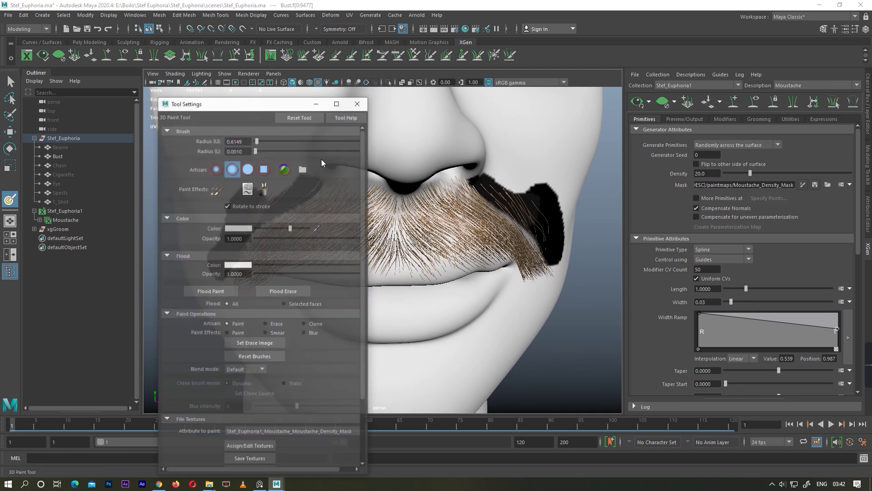
click(348, 107)
key(bracketleft)
key(bracketleft)
key(bracketleft)
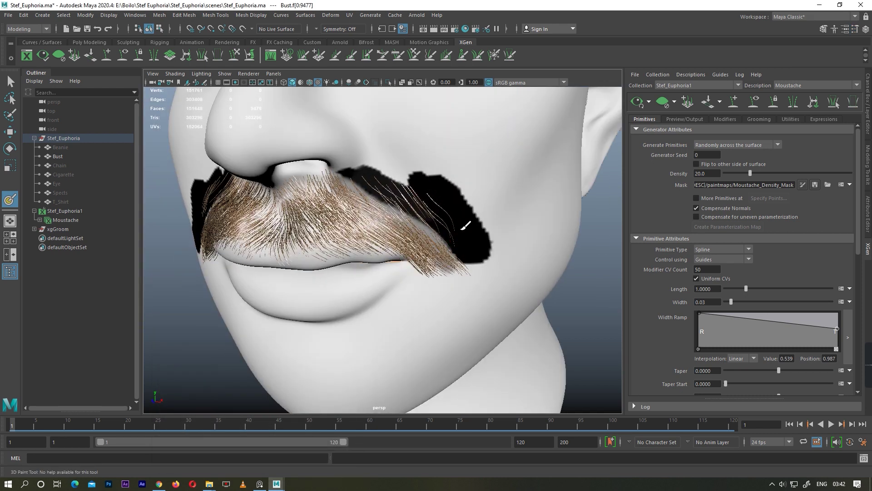
Step: Cycle earlier framings back to the angled view and resume painting the density mask
key(bracketleft)
key(bracketleft)
key(w)
key(bracketleft)
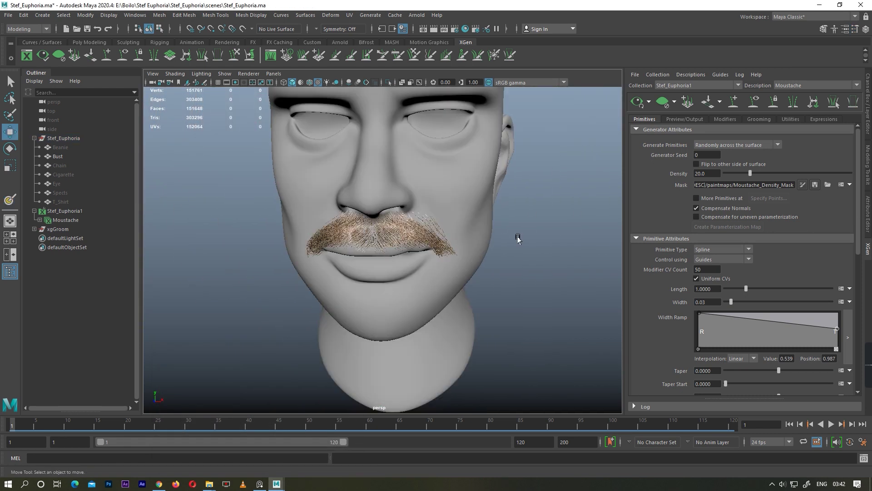
scroll(529, 282, up, 2)
key(bracketleft)
scroll(358, 278, up, 3)
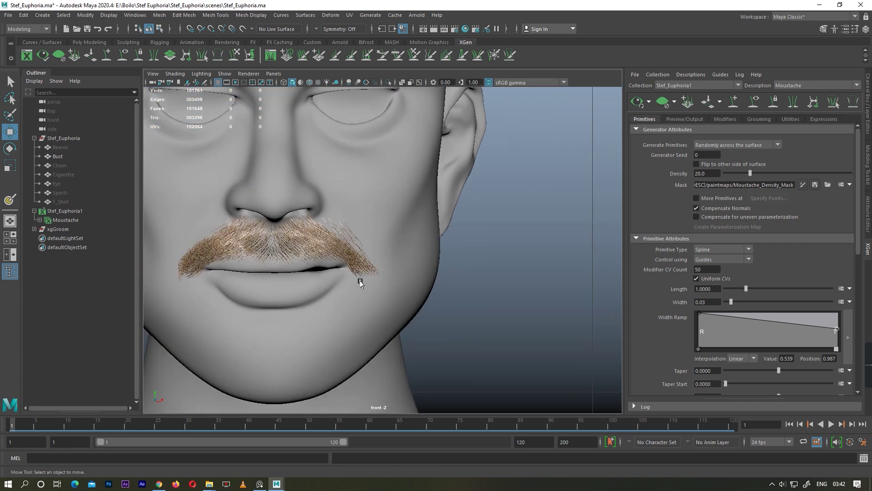
scroll(490, 226, up, 2)
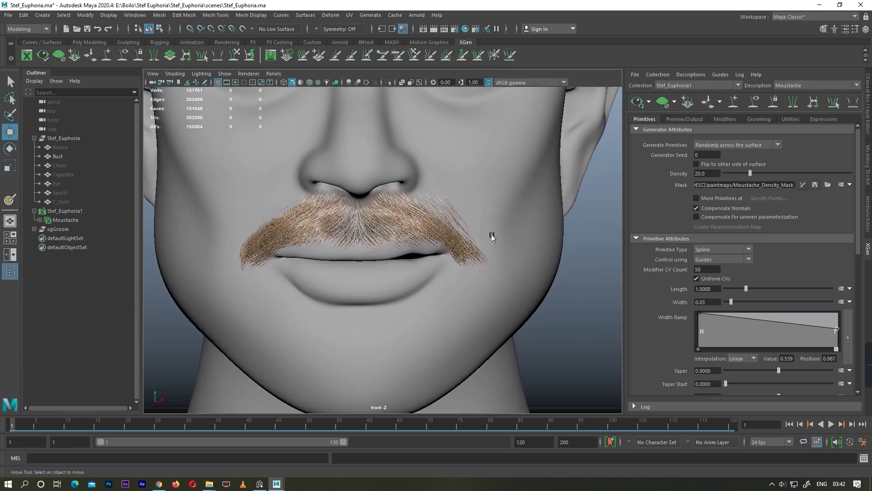
key(bracketleft)
key(bracketleft)
key(bracketleft)
key(bracketleft)
key(bracketleft)
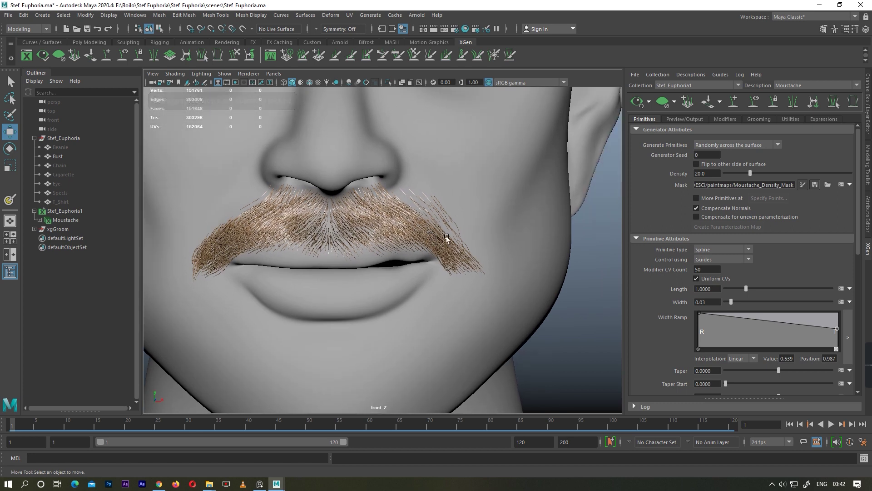
key(bracketleft)
key(bracketleft)
key(bracketleft)
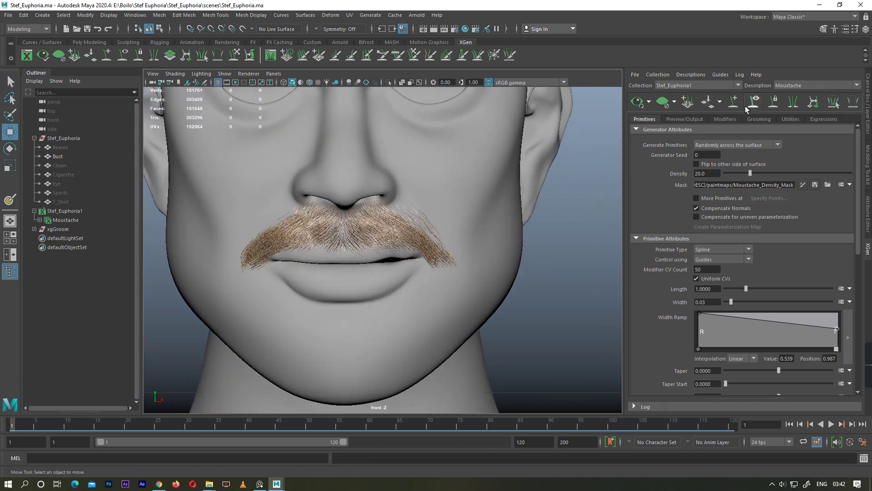
key(bracketleft)
key(bracketleft)
click(803, 184)
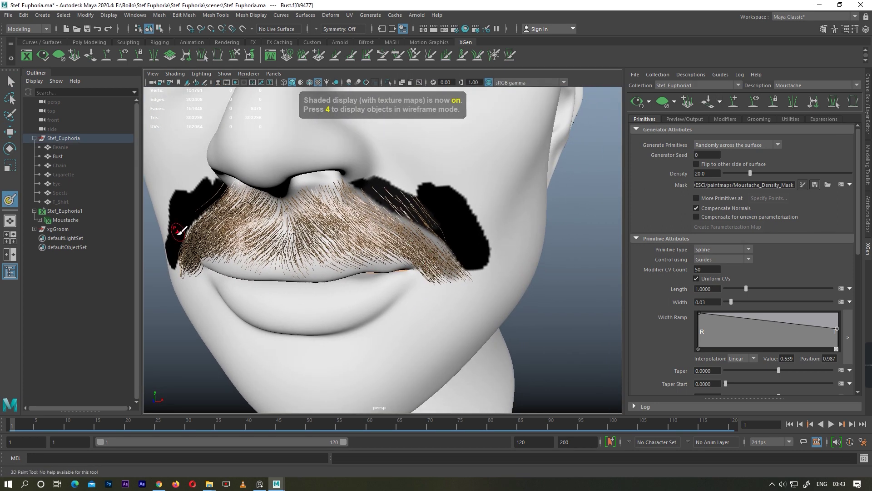
Step: Switch the mask brush to the soft profile and cycle saved views of the moustache
key(bracketleft)
double_click(10, 198)
key(bracketleft)
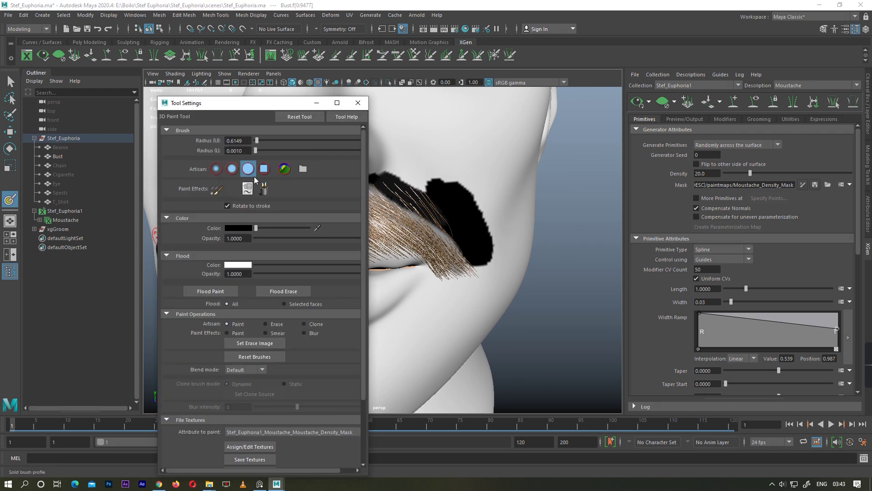
click(232, 168)
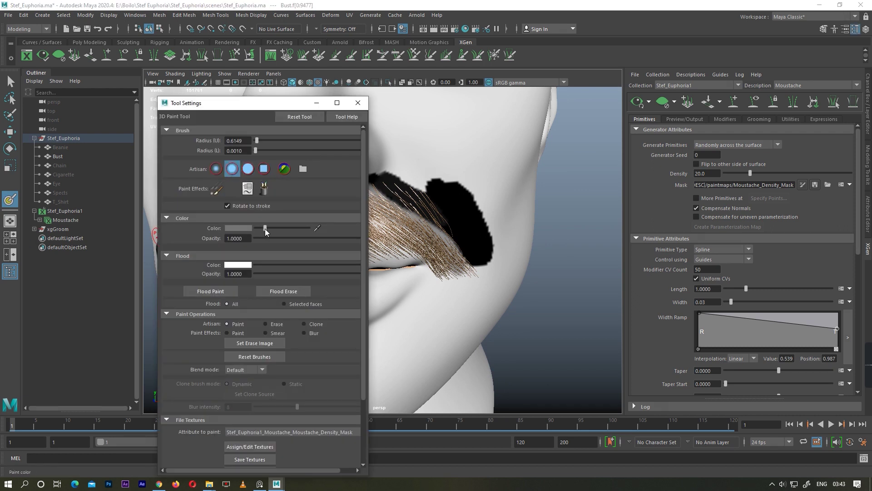
click(316, 103)
key(bracketleft)
key(bracketleft)
key(bracketright)
key(bracketleft)
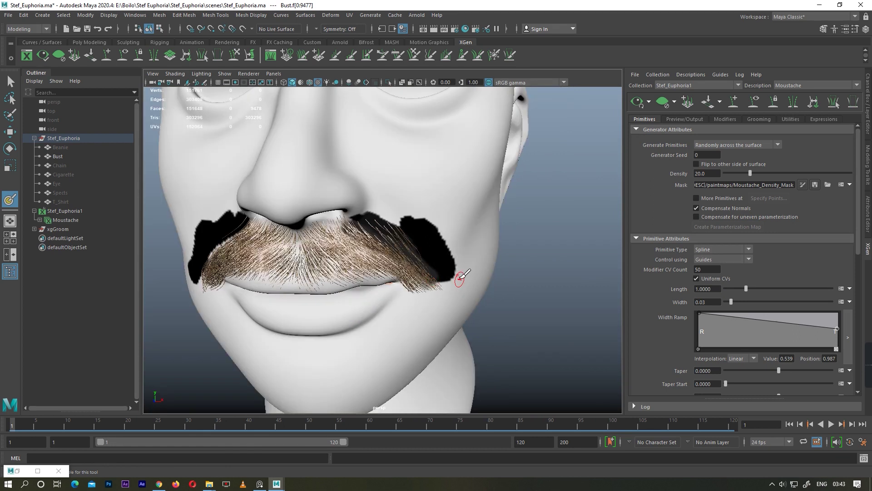
key(bracketleft)
key(bracketleft)
key(bracketleft)
key(bracketleft)
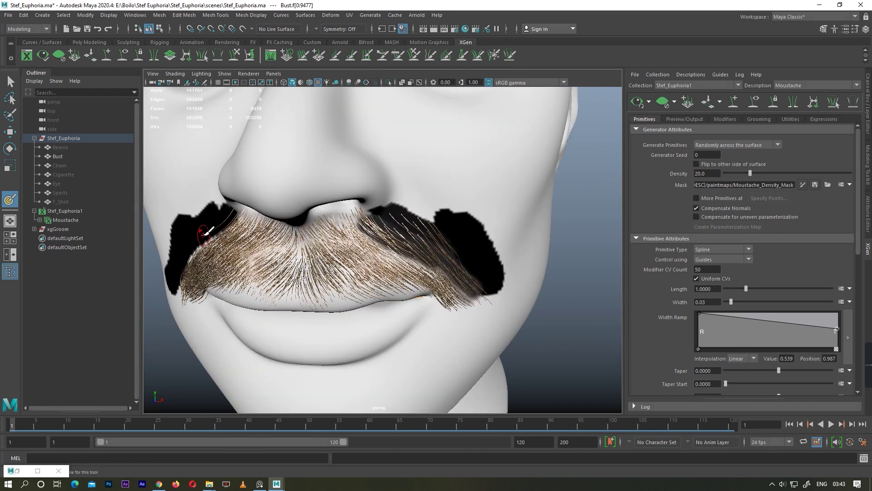
key(bracketright)
Step: Clear the selection, review the hair, and display the painted mask texture on the bust
key(bracketleft)
key(w)
click(586, 250)
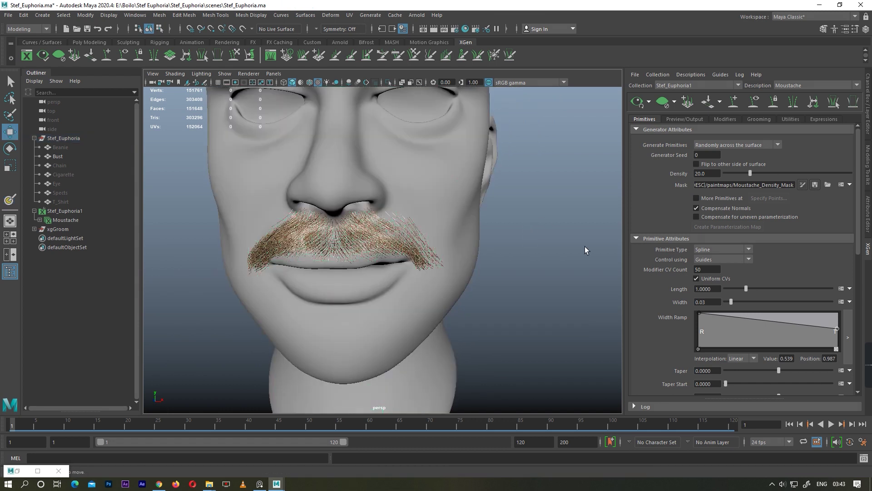
key(bracketleft)
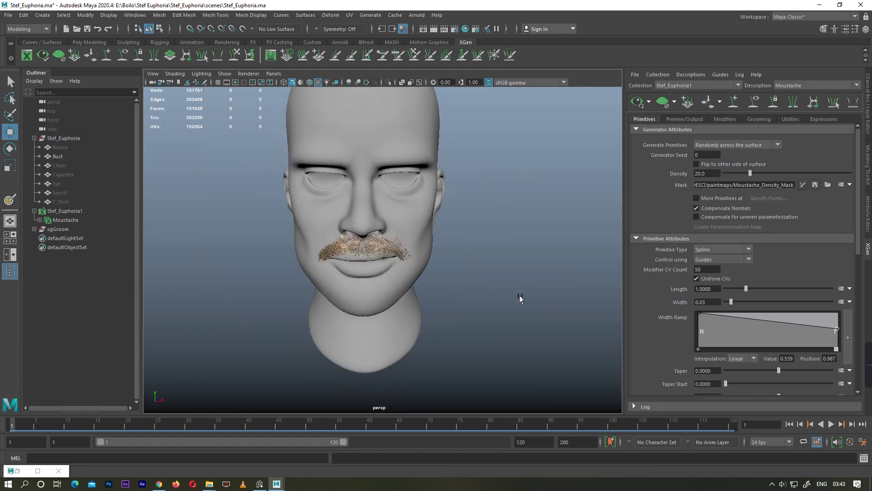
key(space)
key(space)
key(bracketright)
key(bracketleft)
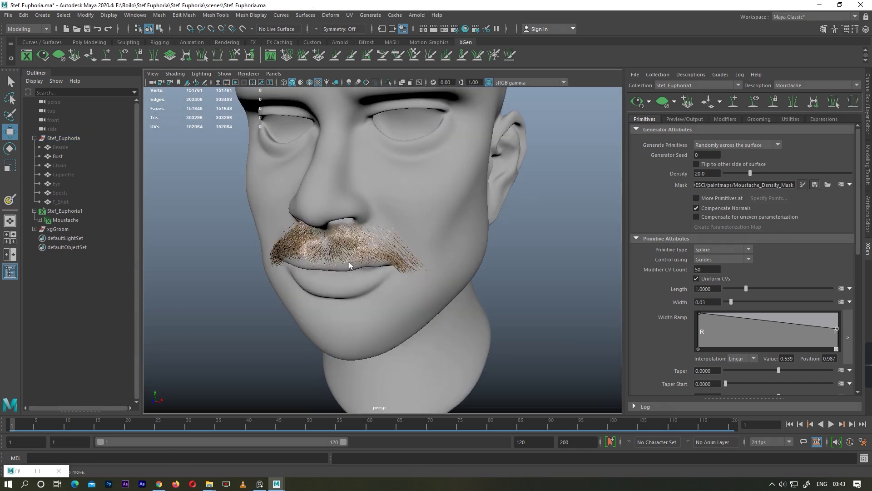
key(bracketleft)
key(y)
key(6)
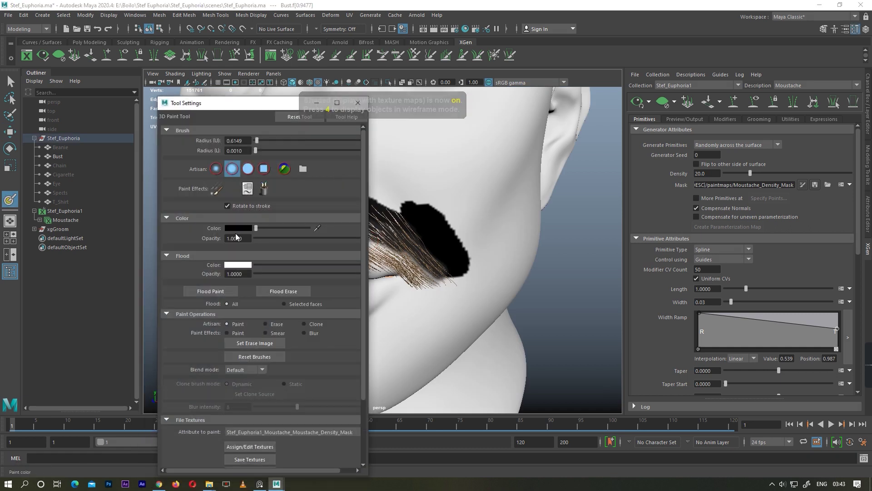
Step: Set the paint colour to white and orbit to look up under the nose
drag(264, 228, 350, 230)
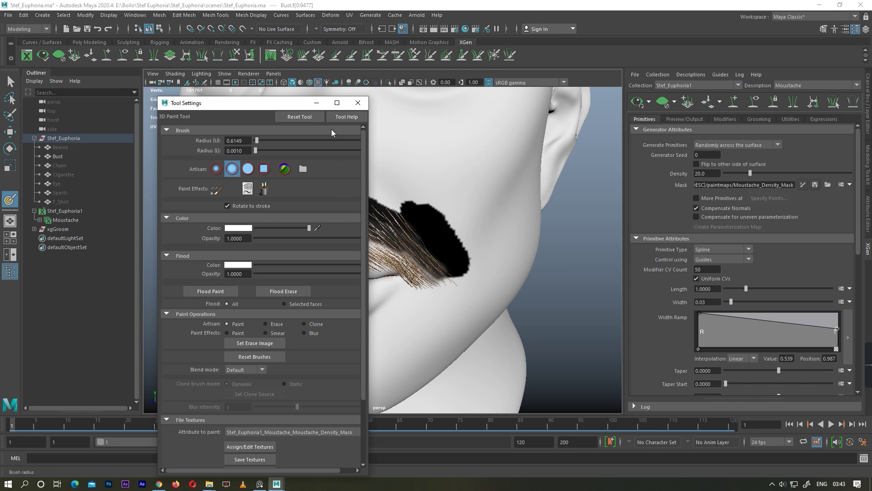
click(359, 104)
key(bracketleft)
key(bracketleft)
key(bracketright)
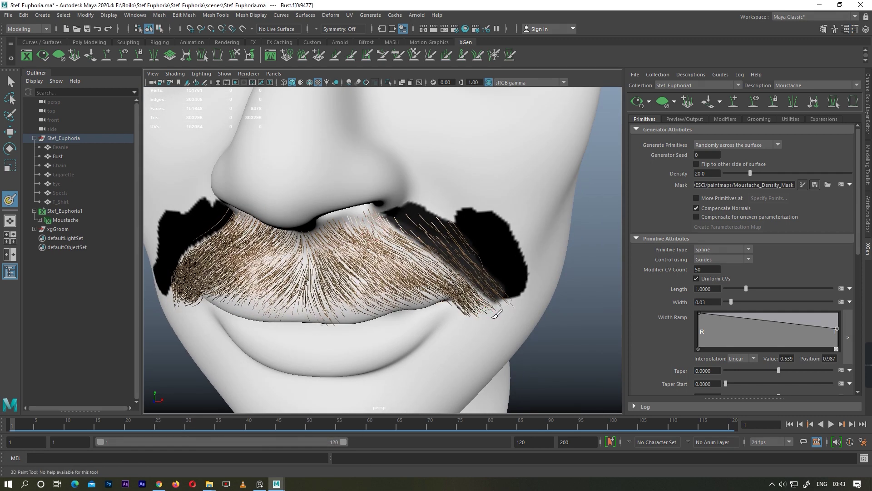
alt+drag(474, 300, 480, 274)
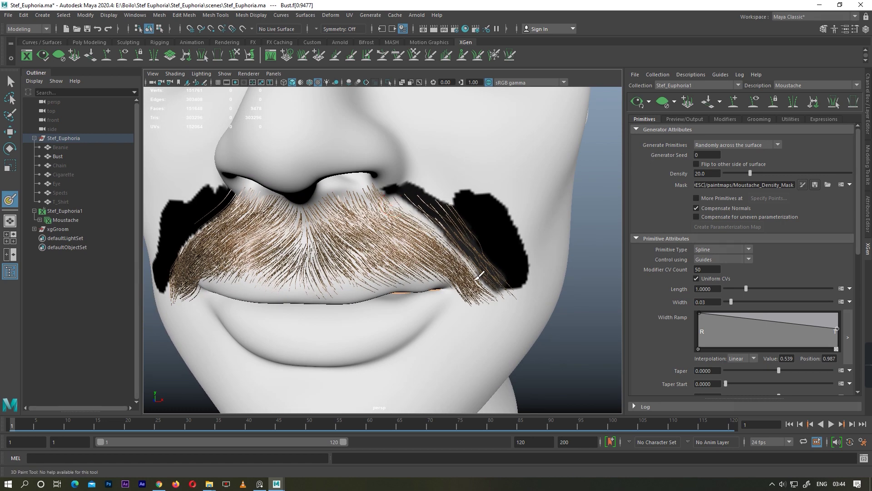
alt+drag(400, 204, 384, 200)
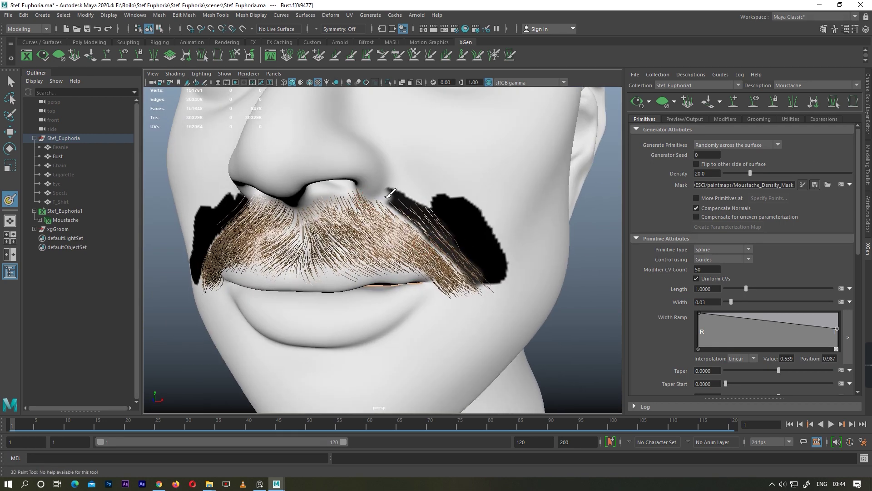
scroll(355, 272, up, 5)
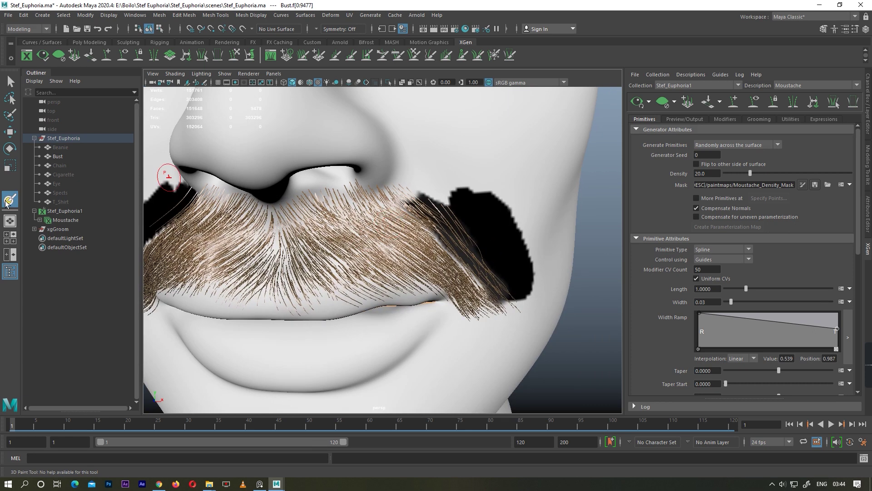
Step: Switch to the solid brush profile and mask out hair near the right nostril
double_click(10, 199)
click(249, 169)
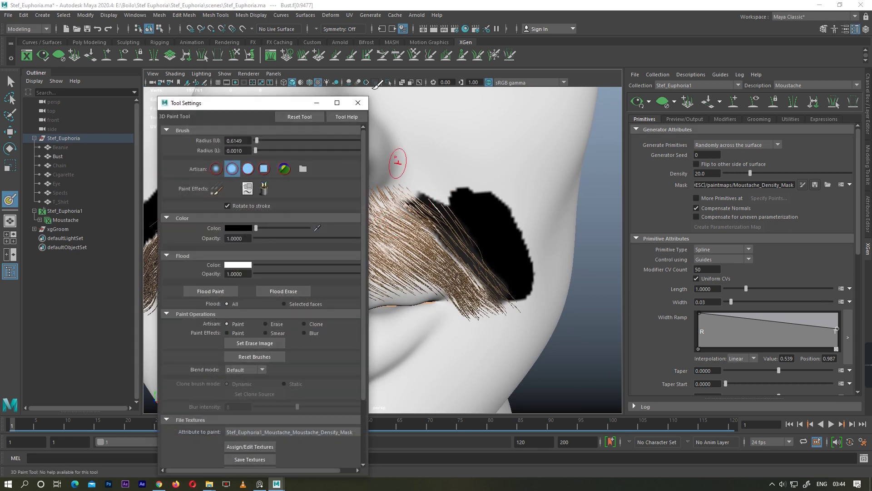
click(357, 103)
drag(409, 183, 491, 249)
scroll(501, 185, down, 5)
scroll(491, 249, up, 5)
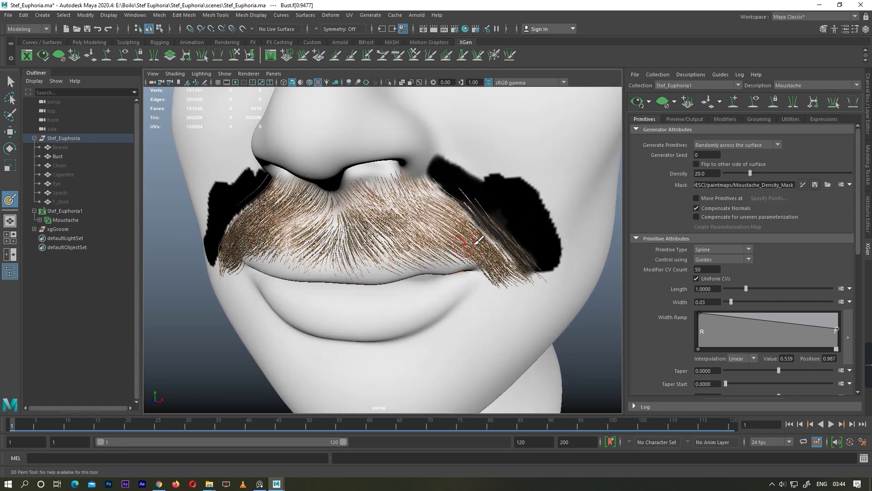
Step: Move the brush settings beside the viewport and preview the hair from the front
double_click(10, 199)
drag(254, 102, 107, 47)
scroll(407, 243, up, 3)
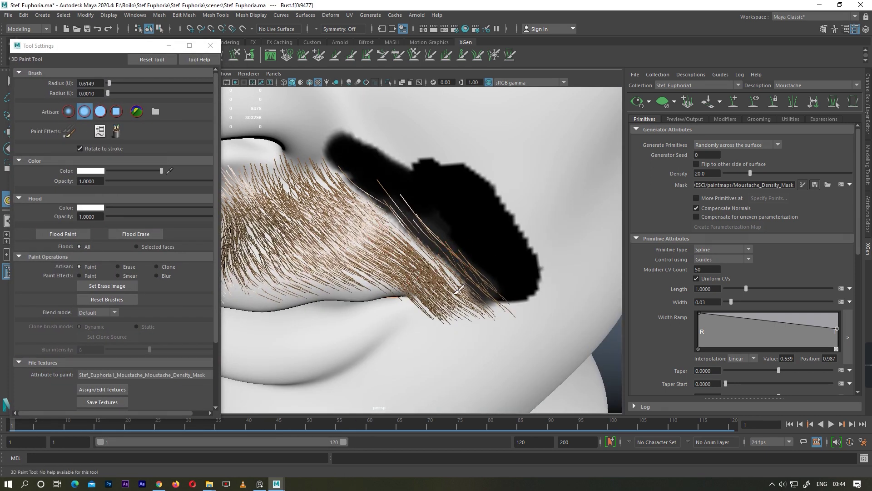
click(814, 185)
scroll(481, 253, down, 5)
mouse_move(474, 254)
alt+mouse_down()
mouse_move(510, 267)
mouse_move(506, 272)
mouse_move(500, 266)
mouse_move(551, 269)
mouse_move(490, 273)
mouse_move(626, 276)
mouse_move(502, 274)
alt+mouse_up()
key(w)
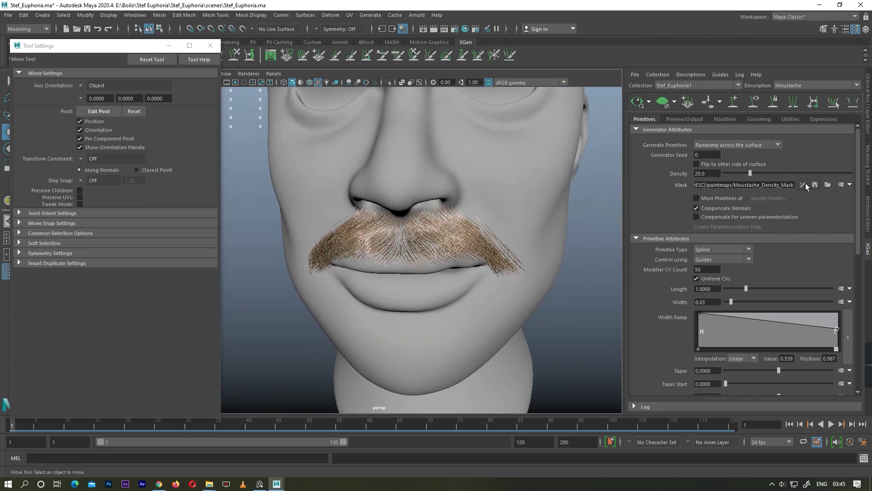
Step: Mask out the stray long hairs on the moustache's right edge
click(803, 184)
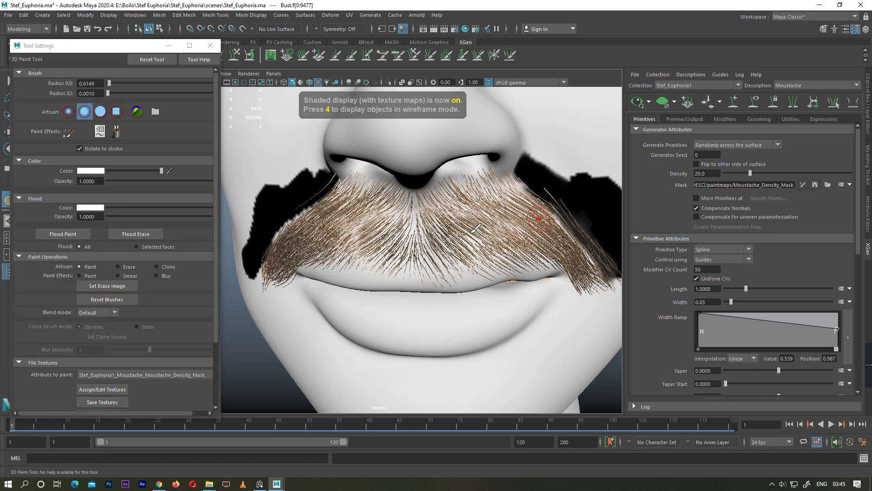
click(210, 45)
mouse_move(413, 179)
alt+mouse_down()
mouse_move(438, 190)
mouse_move(488, 184)
mouse_move(339, 186)
mouse_move(377, 202)
alt+mouse_up()
scroll(314, 191, down, 3)
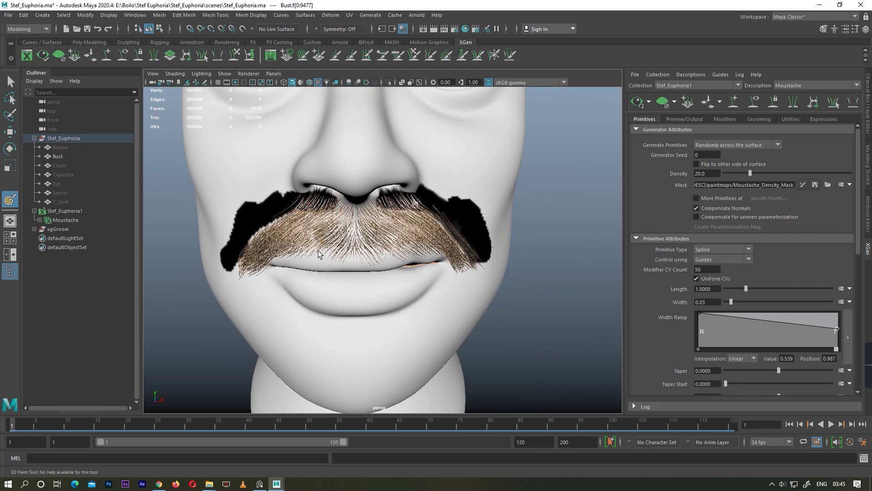
scroll(425, 230, up, 3)
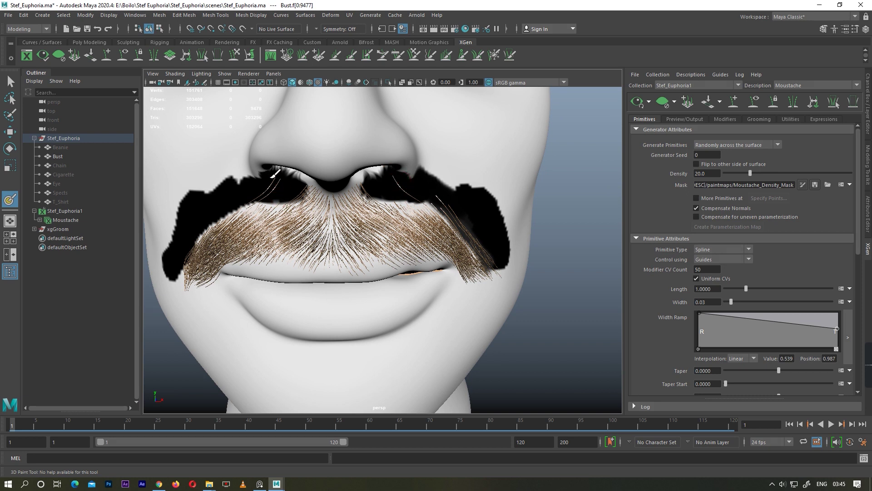
scroll(454, 232, up, 3)
alt+drag(467, 233, 451, 194)
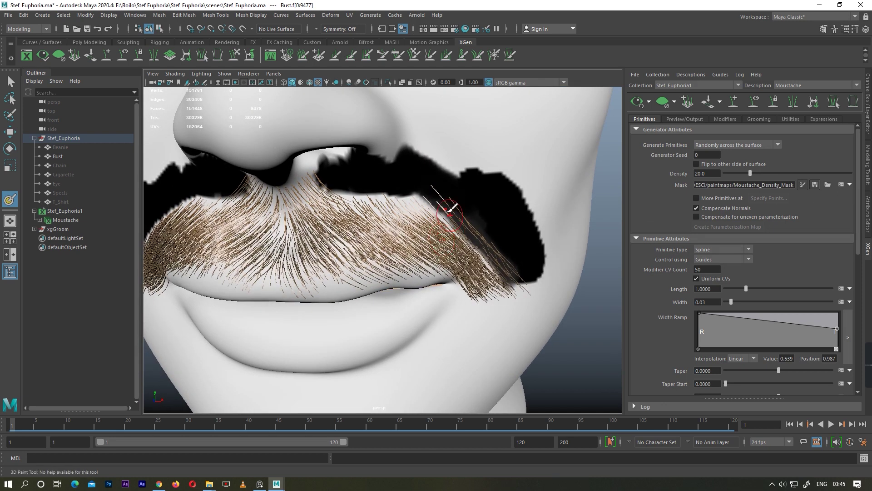
mouse_move(492, 249)
mouse_down()
mouse_move(453, 181)
mouse_move(477, 206)
mouse_up()
scroll(477, 286, down, 5)
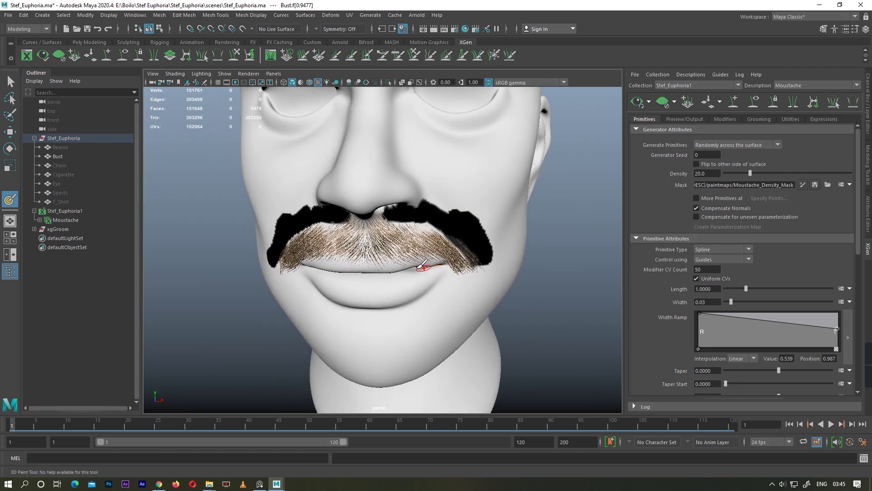
Step: Preview the hair result from a side profile of the face
key(w)
scroll(477, 286, down, 2)
mouse_move(494, 278)
alt+mouse_down()
mouse_move(468, 267)
mouse_move(553, 282)
mouse_move(459, 267)
alt+mouse_up()
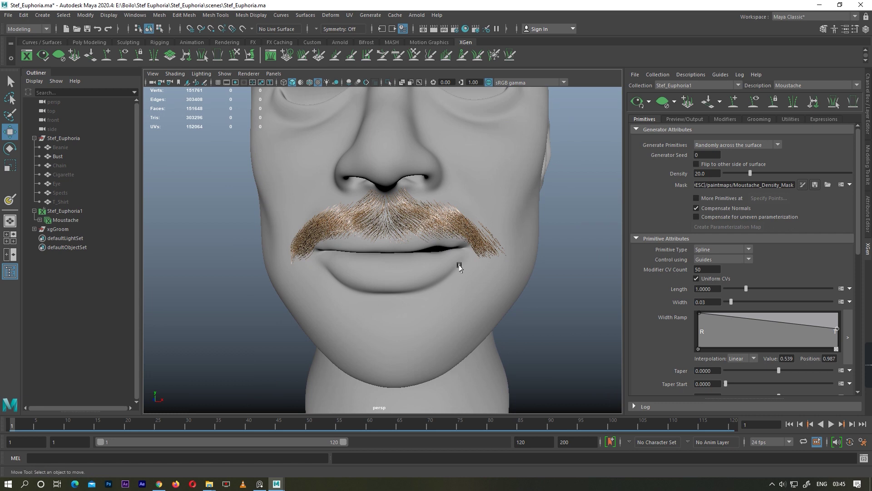
scroll(459, 267, up, 1)
scroll(413, 228, up, 2)
Step: Set the mask brush to the softest profile with a white paint colour
click(803, 184)
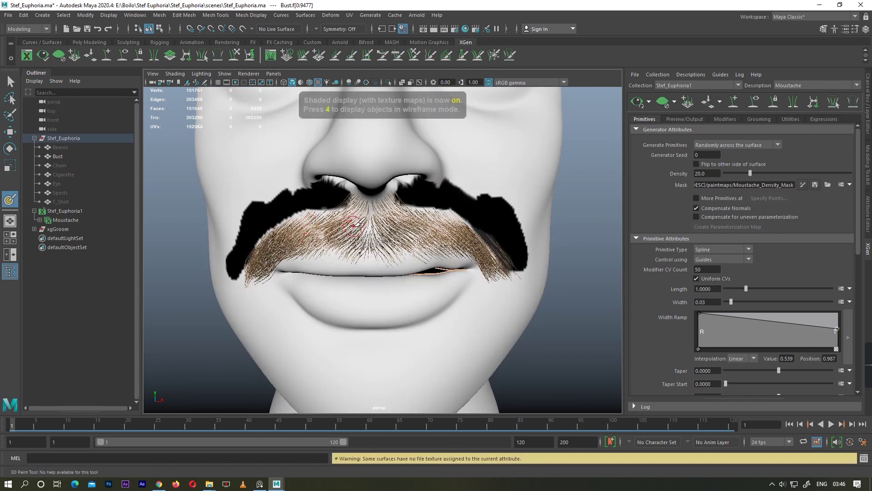
double_click(9, 200)
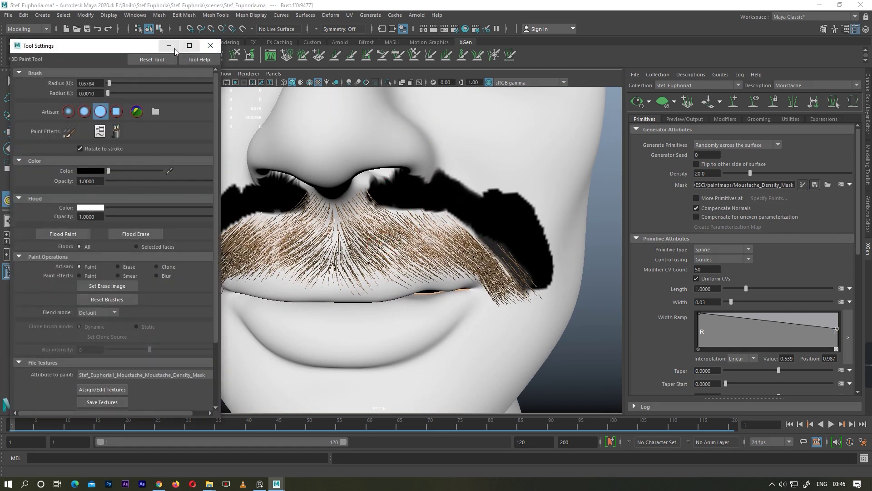
scroll(550, 270, up, 2)
scroll(460, 268, up, 2)
scroll(462, 263, down, 2)
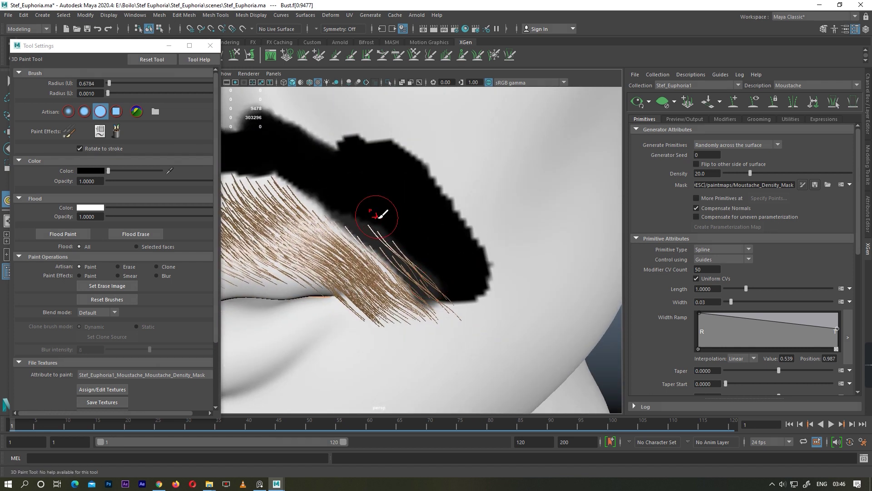
scroll(439, 277, down, 3)
alt+drag(457, 289, 703, 227)
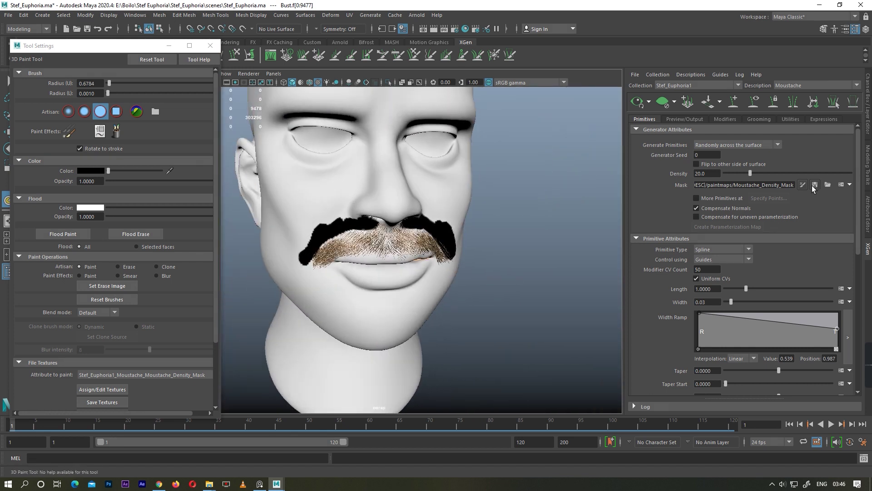
scroll(258, 216, up, 2)
scroll(258, 216, up, 2)
scroll(258, 216, up, 2)
click(69, 111)
drag(118, 169, 162, 171)
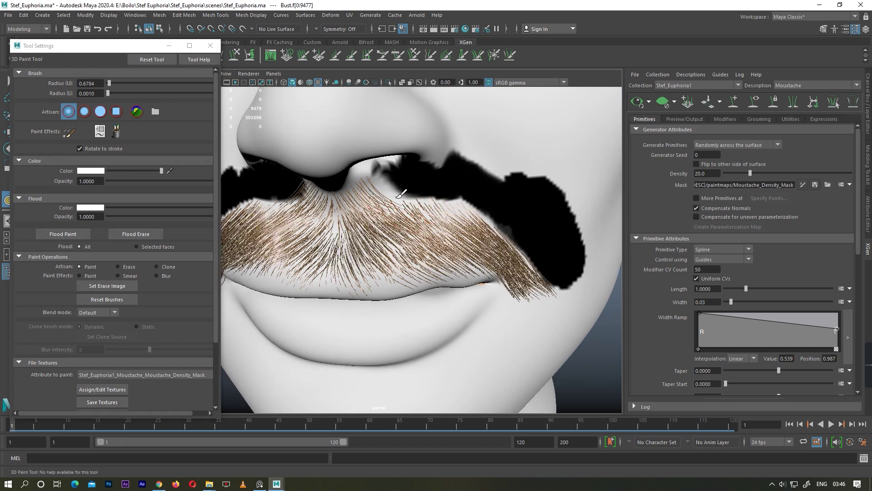
Step: Save the painted density mask, preview the regenerated moustache, and save the scene
alt+drag(401, 194, 830, 249)
mouse_move(464, 259)
alt+mouse_down()
mouse_move(427, 195)
mouse_move(456, 191)
alt+mouse_up()
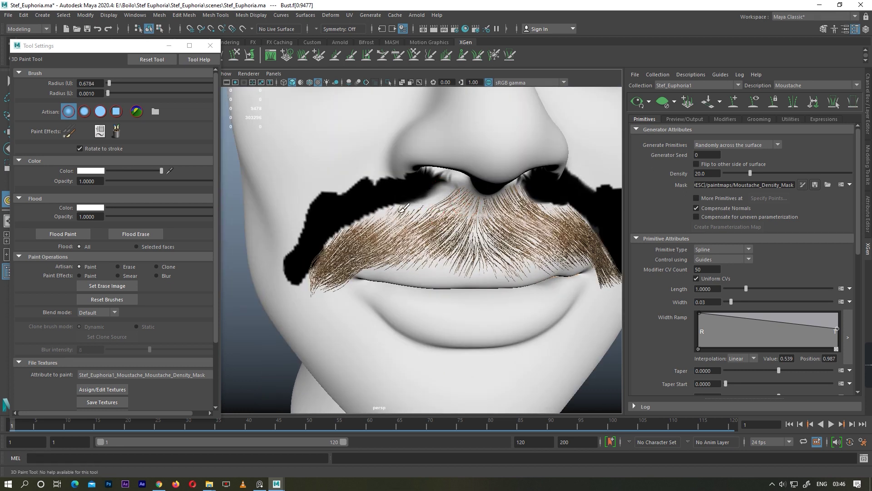
click(820, 184)
mouse_move(454, 213)
alt+mouse_down()
mouse_move(490, 253)
mouse_move(468, 254)
mouse_move(567, 293)
alt+mouse_up()
key(w)
alt+right_drag(568, 293, 499, 290)
key(ctrl+s)
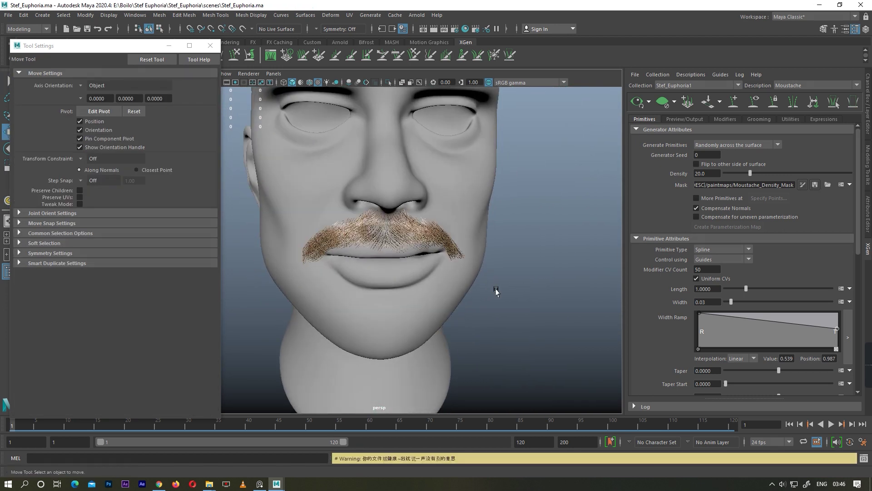
Step: Select the Moustache description to show its guides and orbit to a side view
click(454, 251)
scroll(478, 264, up, 2)
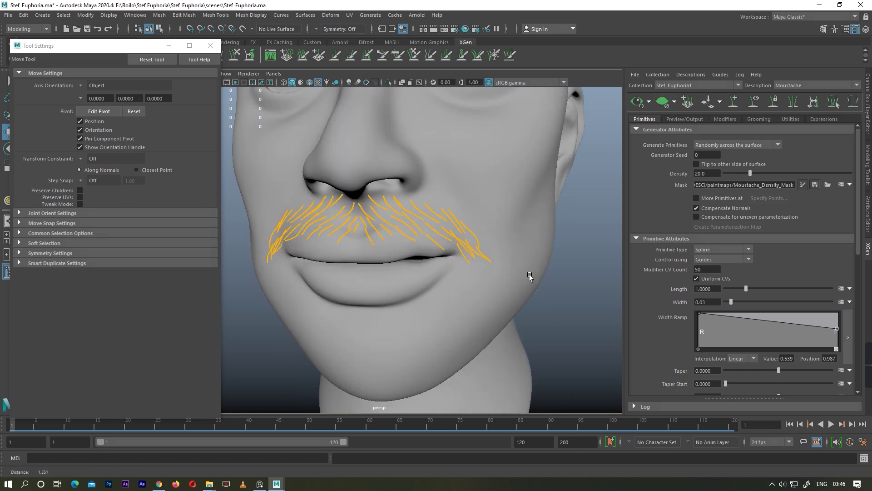
scroll(478, 263, up, 2)
alt+drag(477, 263, 634, 115)
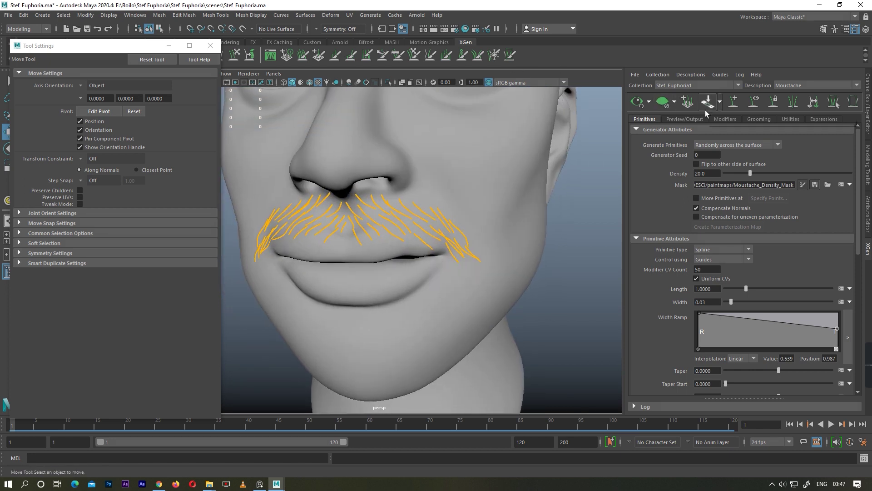
click(209, 45)
mouse_move(467, 244)
alt+mouse_down()
mouse_move(468, 263)
mouse_move(338, 265)
alt+mouse_up()
scroll(448, 234, up, 5)
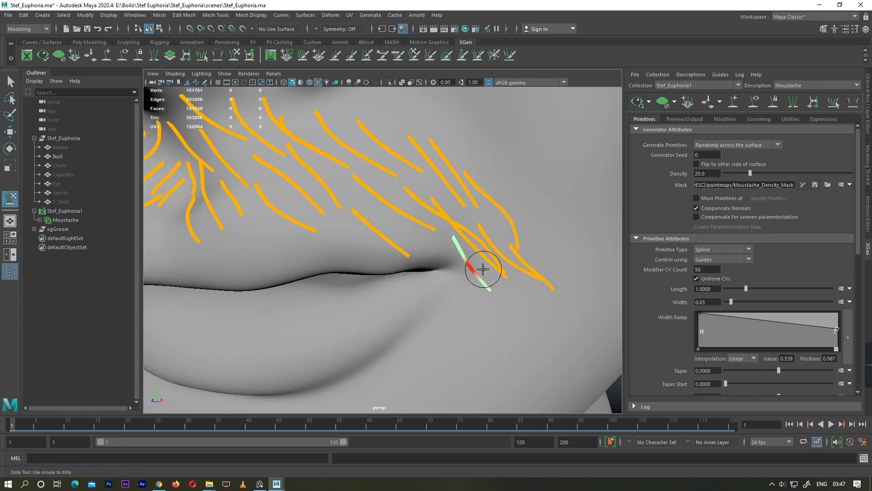
Step: Select guides at the mouth's right corner and bend one to curve downward
click(510, 253)
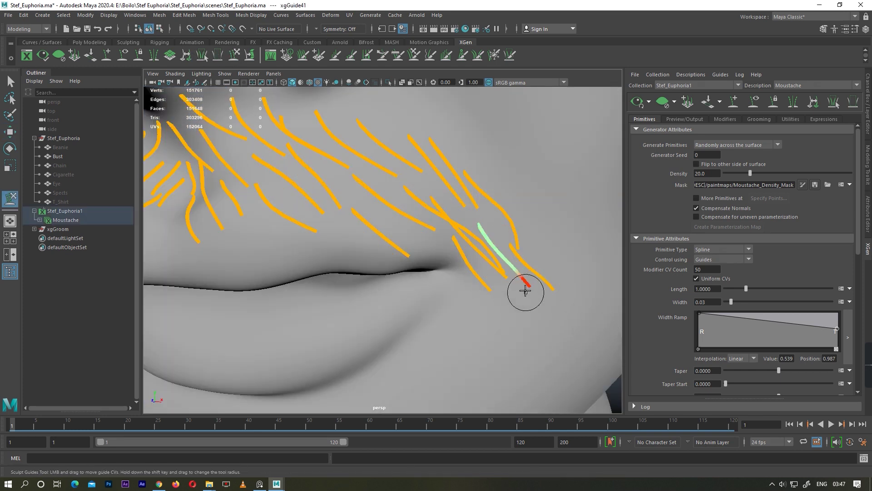
key(w)
click(535, 271)
click(221, 56)
drag(545, 296, 530, 263)
key(w)
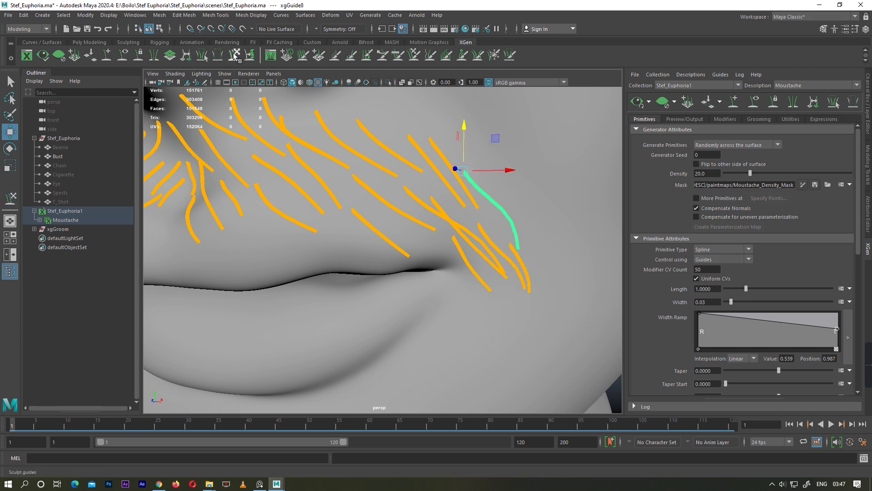
key(y)
alt+right_drag(521, 253, 476, 252)
alt+drag(476, 252, 492, 248)
key(w)
scroll(502, 266, up, 5)
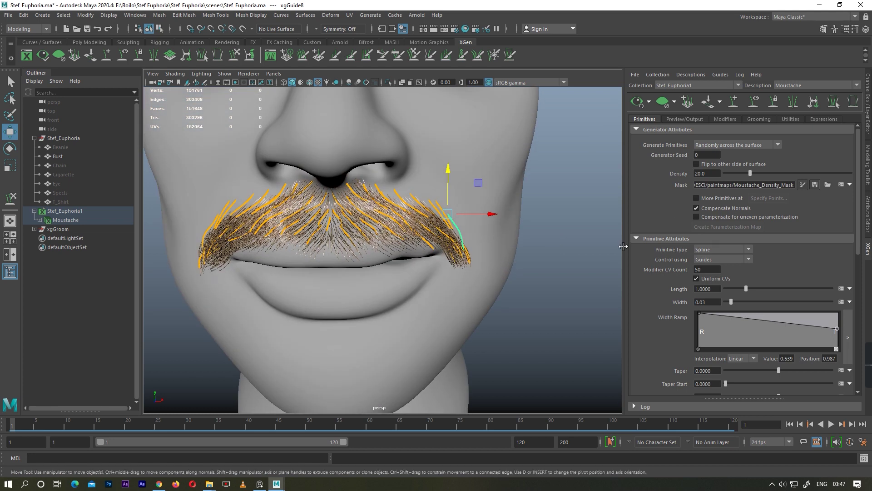
scroll(622, 246, down, 2)
Step: Try moustache density 50, then 20, and settle on a density of 35
double_click(707, 174)
text(50)
key(Return)
alt+drag(400, 236, 407, 233)
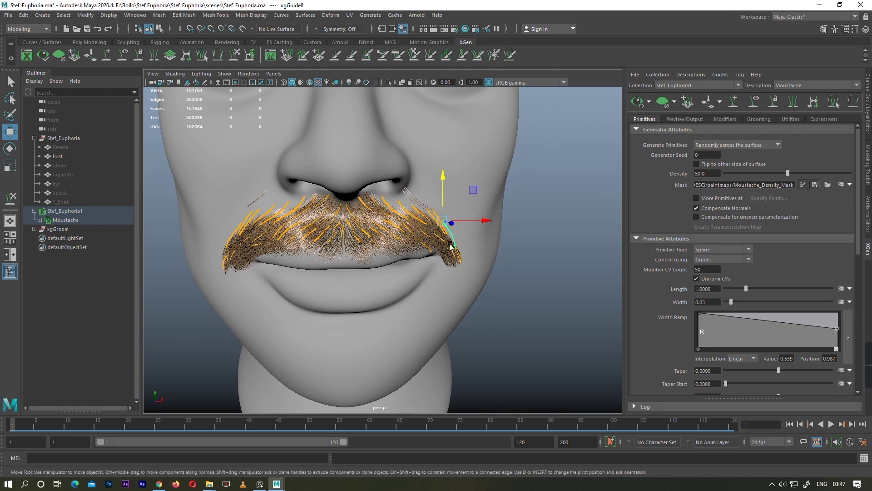
alt+drag(452, 264, 457, 272)
double_click(714, 172)
text(20)
key(Return)
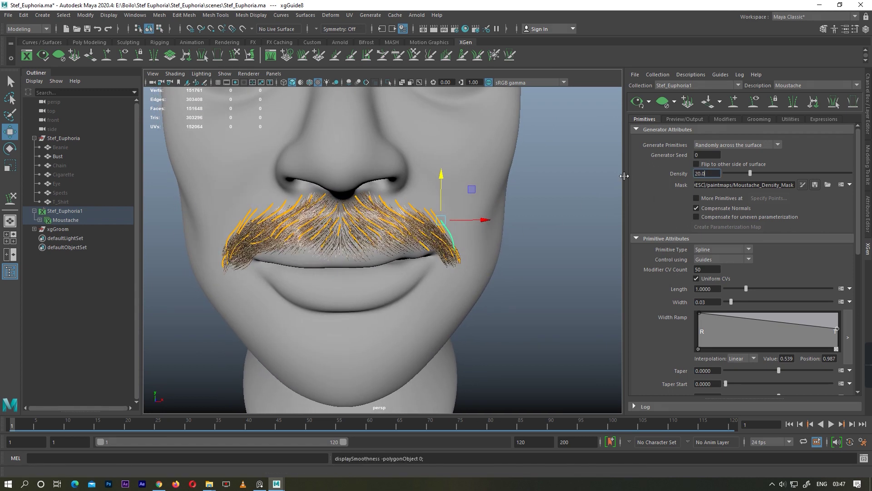
text(35)
key(Return)
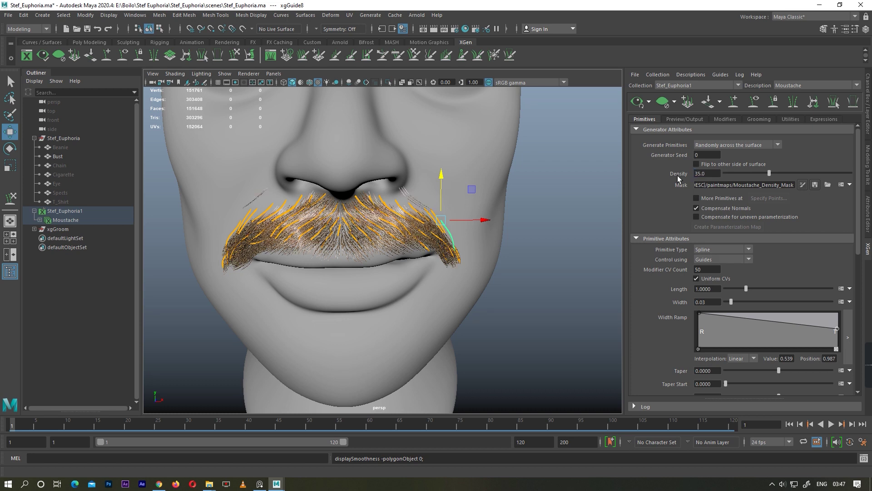
Step: Touch up the moustache density mask with 3D Paint and save the mask
click(803, 184)
alt+drag(469, 210, 345, 214)
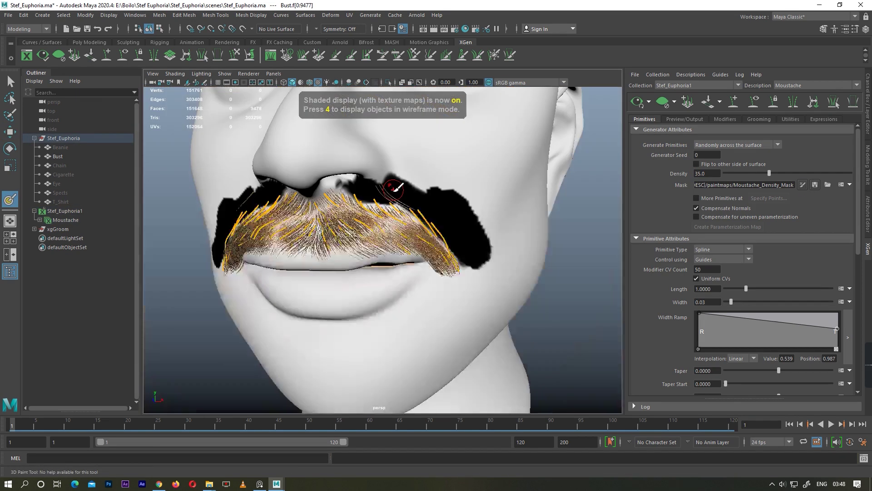
double_click(8, 198)
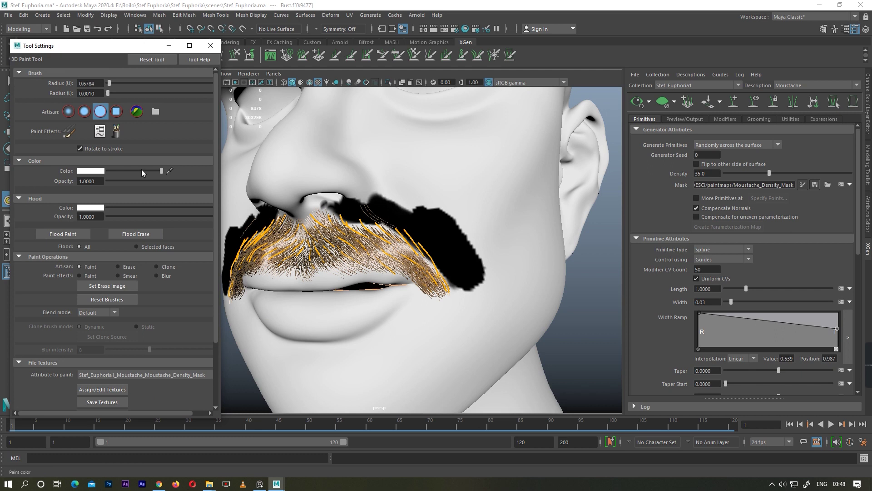
click(210, 45)
mouse_move(318, 213)
alt+mouse_down()
mouse_move(392, 169)
mouse_move(234, 186)
alt+mouse_up()
click(815, 185)
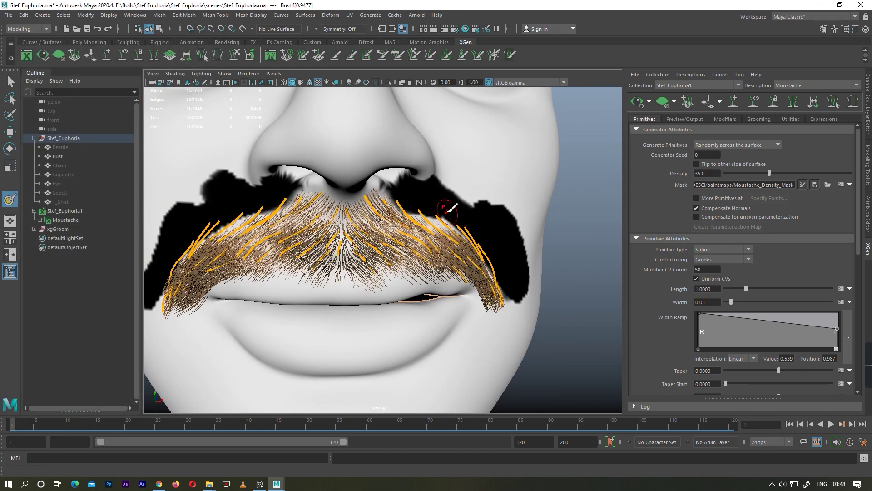
Step: Check the regenerated moustache in front view and select it to show its guides
scroll(555, 269, down, 5)
alt+drag(391, 255, 429, 249)
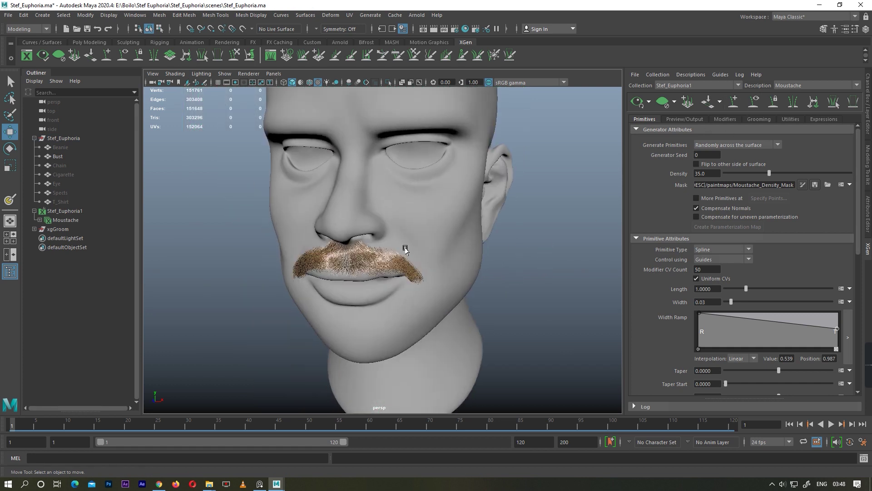
alt+drag(477, 209, 431, 249)
scroll(427, 255, up, 5)
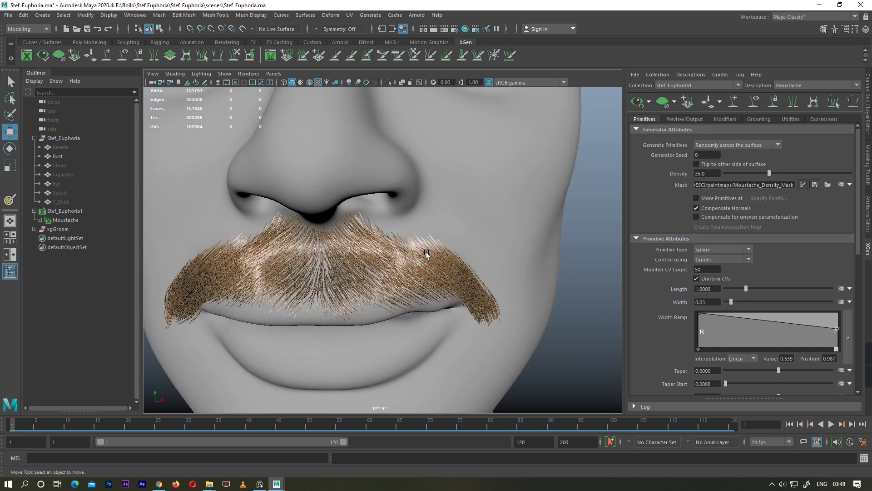
key(space)
key(space)
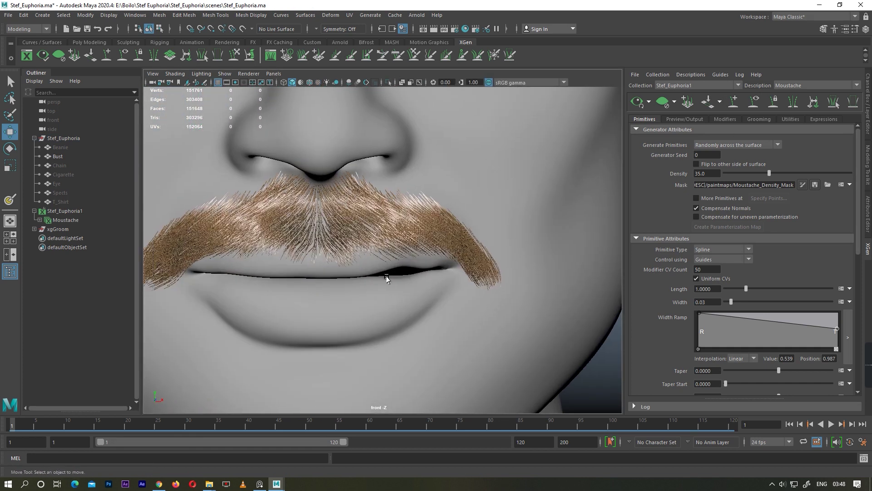
click(749, 104)
scroll(546, 260, down, 3)
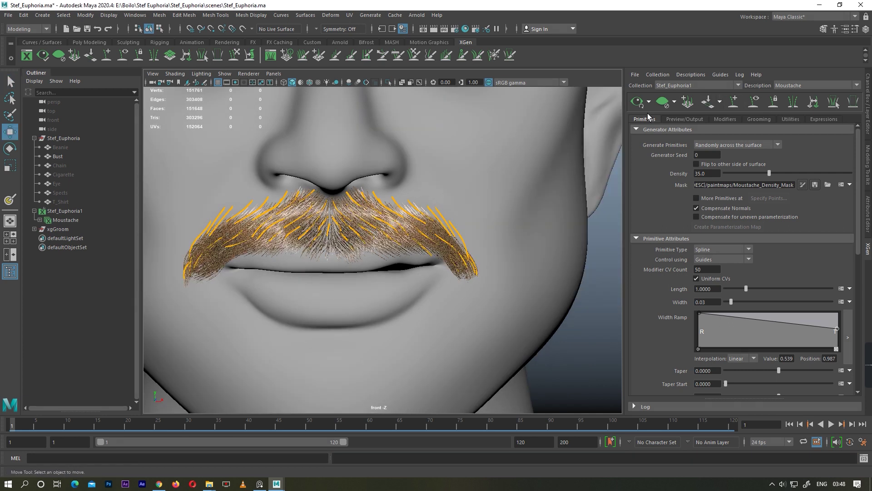
scroll(546, 260, down, 2)
Step: Sculpt a moustache guide along the lip and rebuild it
key(space)
key(space)
click(235, 55)
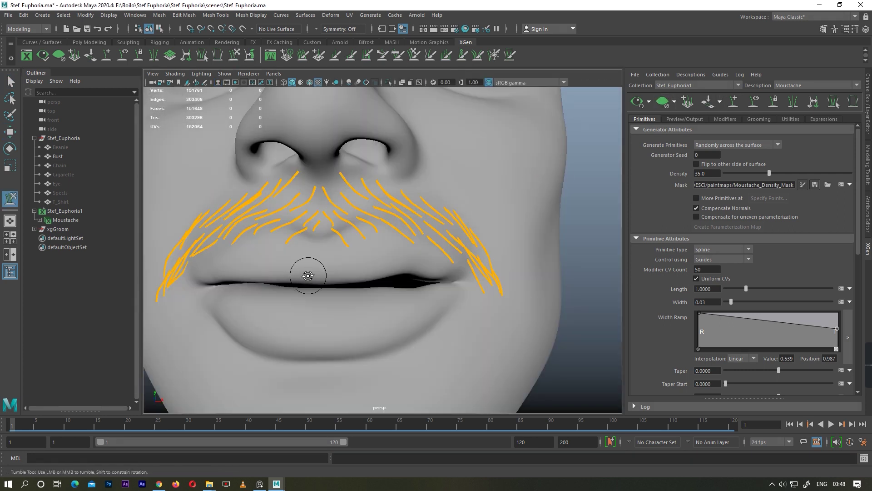
alt+drag(302, 273, 309, 272)
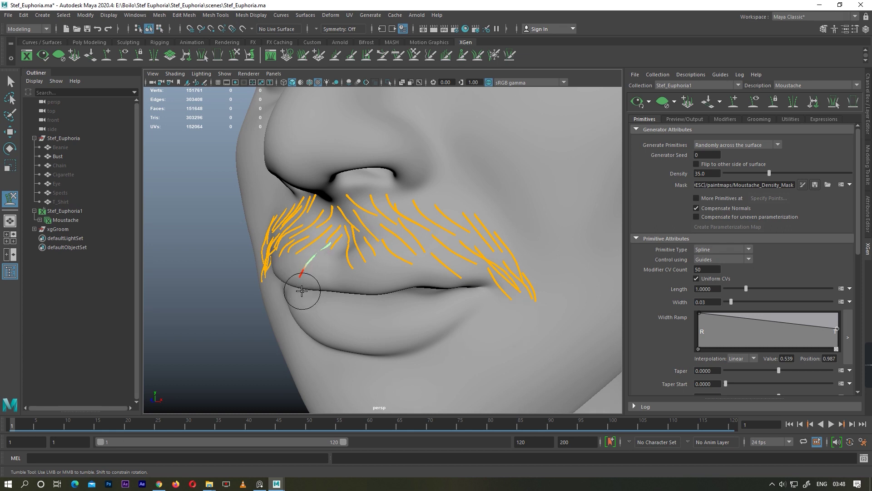
mouse_move(305, 277)
alt+mouse_down()
mouse_move(511, 276)
mouse_move(508, 285)
alt+mouse_up()
key(w)
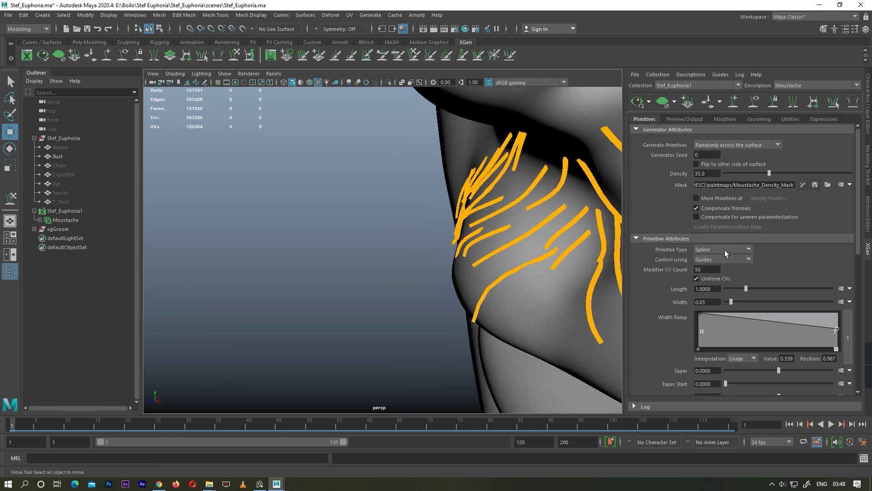
scroll(724, 250, down, 5)
click(696, 298)
click(444, 255)
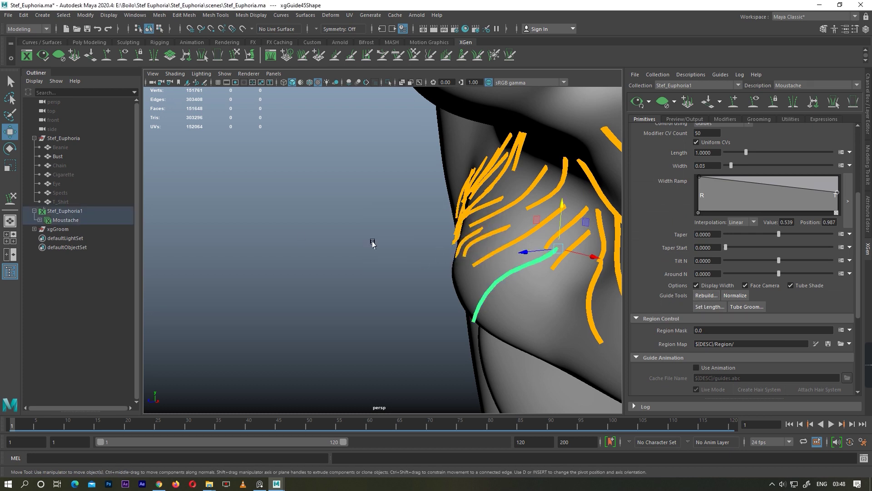
Step: Re-sculpt and move the same guide toward the mouth, then rebuild it again
key(y)
alt+drag(482, 334, 545, 279)
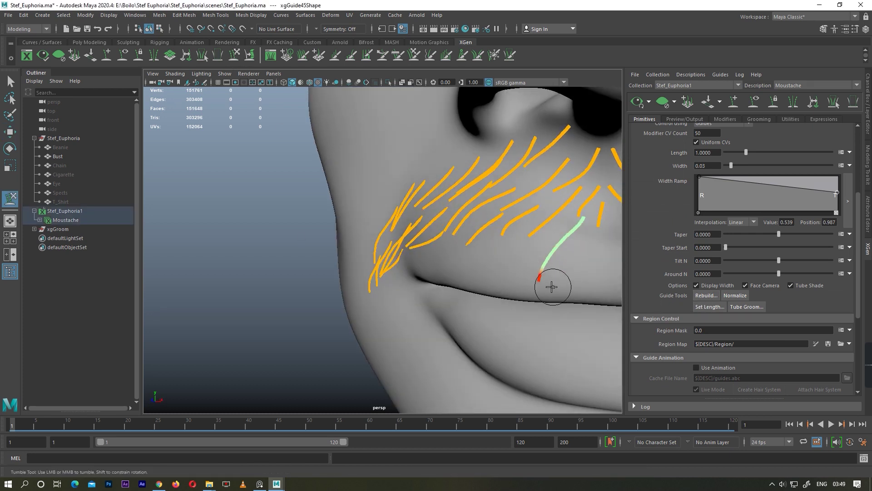
mouse_move(555, 250)
alt+mouse_down()
mouse_move(558, 262)
mouse_move(522, 286)
mouse_move(391, 253)
alt+mouse_up()
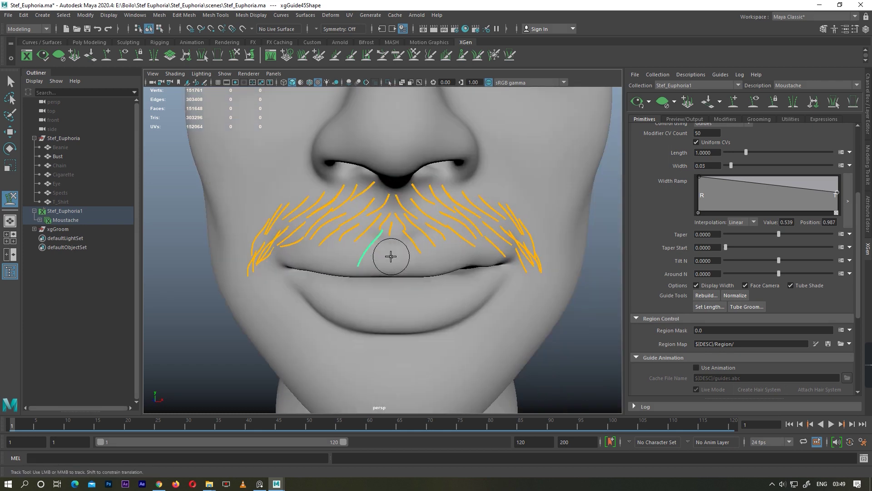
scroll(463, 247, up, 5)
key(w)
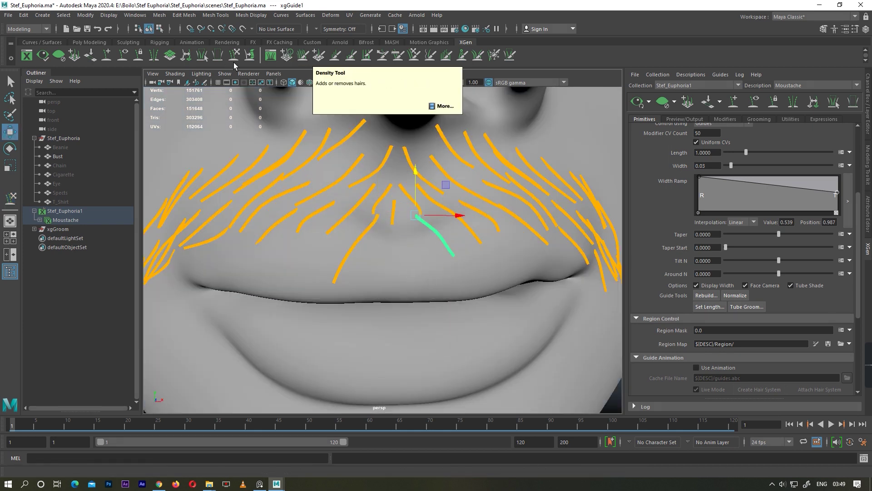
key(y)
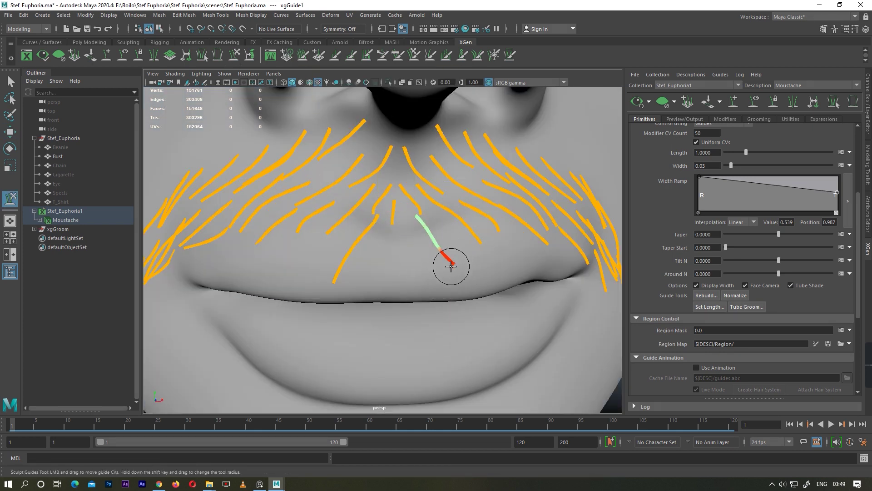
mouse_move(445, 257)
alt+mouse_down()
mouse_move(470, 286)
mouse_move(386, 292)
mouse_move(302, 249)
mouse_move(273, 204)
alt+mouse_up()
key(w)
key(y)
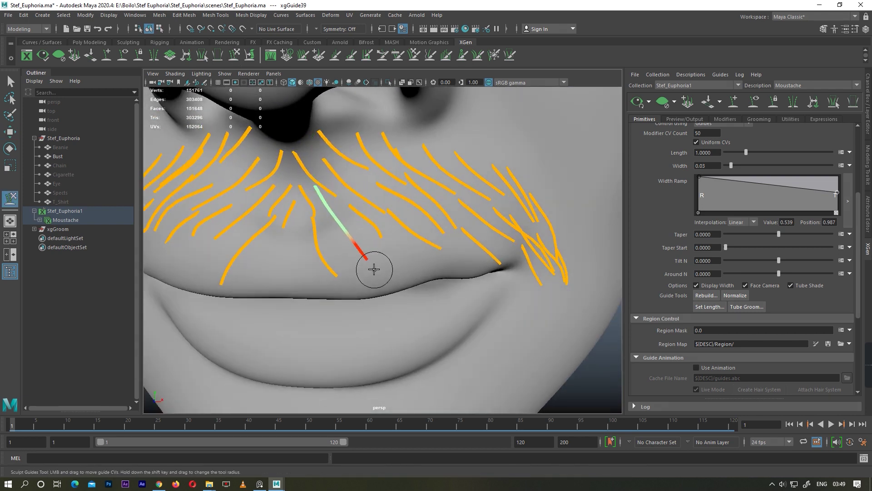
mouse_move(341, 230)
alt+mouse_down()
mouse_move(355, 246)
mouse_move(330, 280)
mouse_move(456, 258)
mouse_move(607, 292)
alt+mouse_up()
click(700, 296)
click(444, 255)
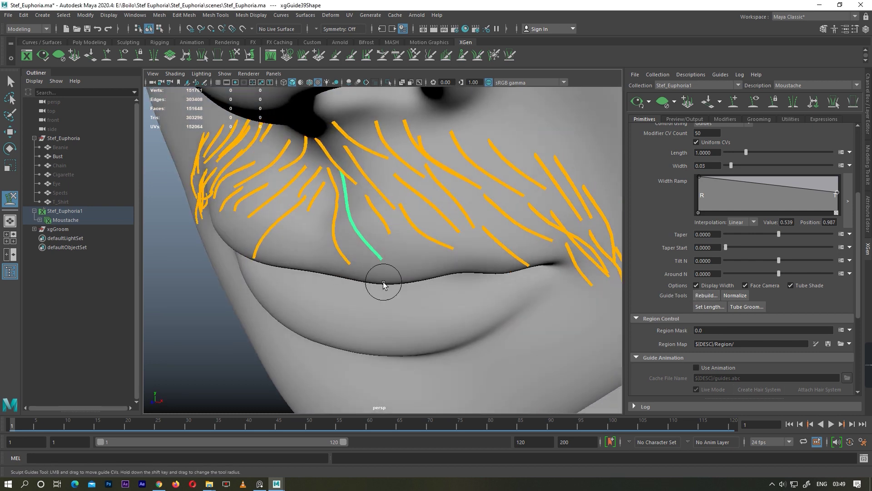
Step: Select another guide near the mouth corner and sculpt it down toward the lip
alt+drag(356, 243, 357, 194)
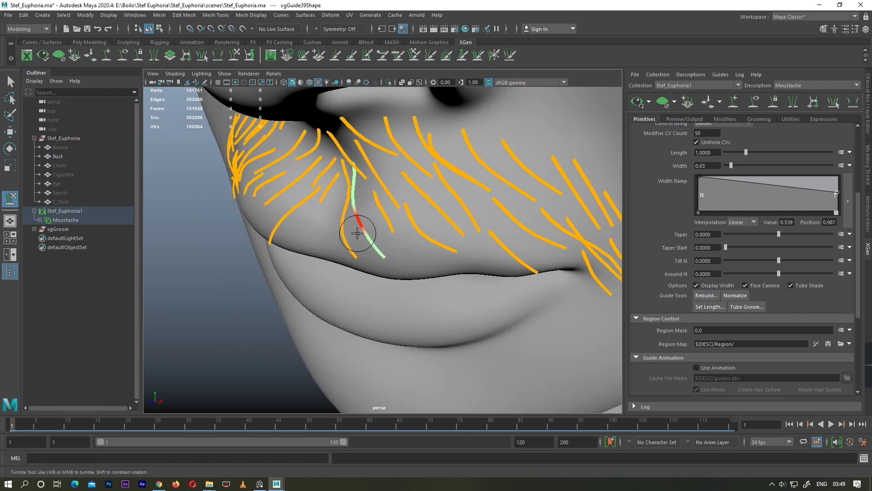
scroll(411, 229, down, 5)
alt+middle_drag(429, 205, 426, 239)
mouse_move(427, 240)
alt+right_down()
mouse_move(433, 177)
mouse_move(458, 196)
mouse_move(432, 202)
mouse_move(468, 195)
alt+right_up()
click(450, 181)
key(w)
key(y)
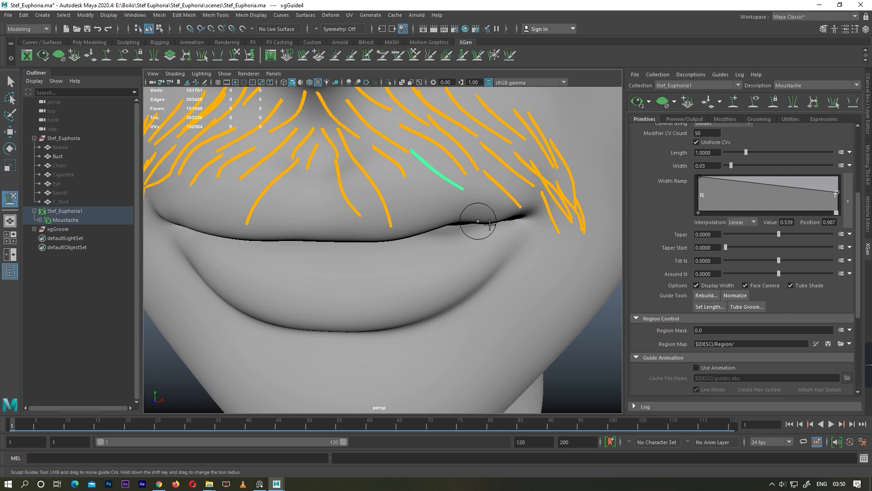
mouse_move(468, 203)
alt+mouse_down()
mouse_move(439, 200)
mouse_move(432, 228)
mouse_move(449, 276)
mouse_move(400, 274)
alt+mouse_up()
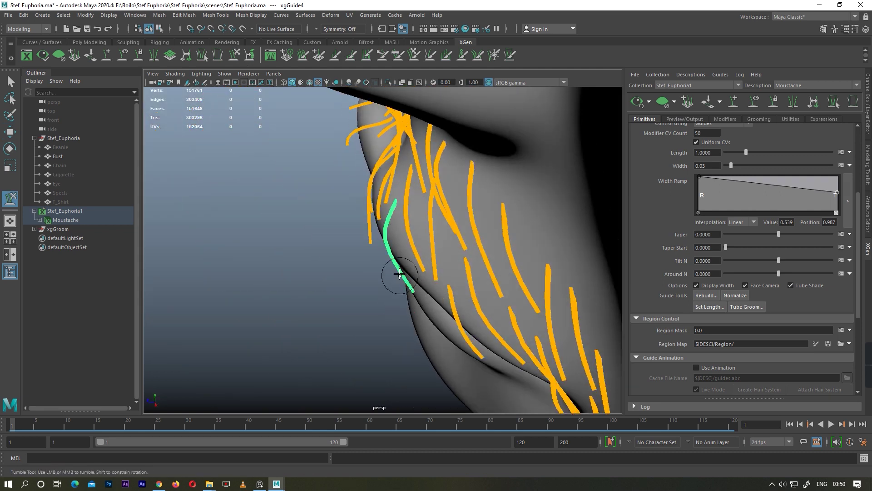
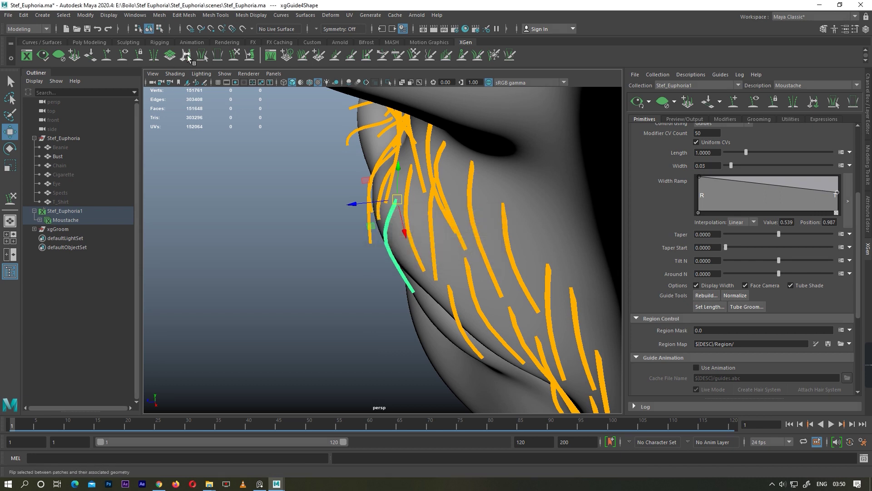
Step: Sculpt the right-corner moustache guide down along the upper lip and rebuild it
mouse_move(403, 278)
alt+mouse_down()
mouse_move(414, 278)
mouse_move(430, 174)
alt+mouse_up()
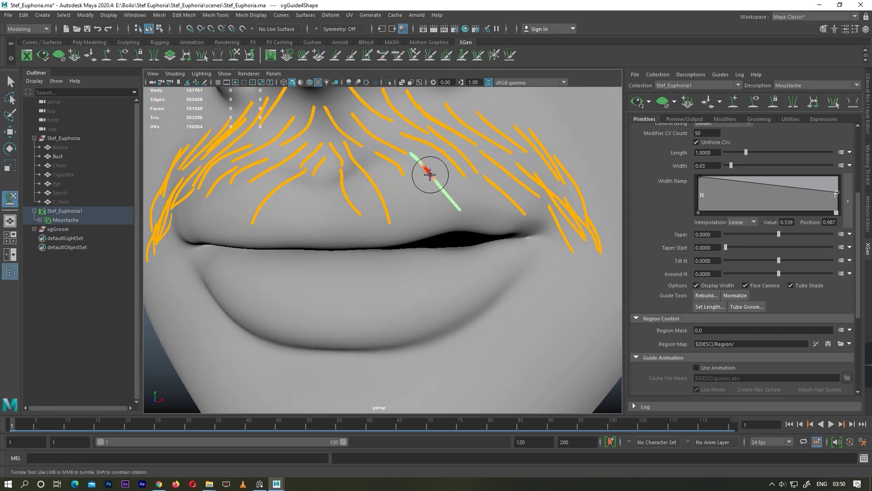
alt+drag(463, 220, 435, 218)
mouse_move(435, 218)
alt+right_down()
mouse_move(424, 267)
mouse_move(380, 185)
alt+right_up()
alt+drag(429, 283, 463, 230)
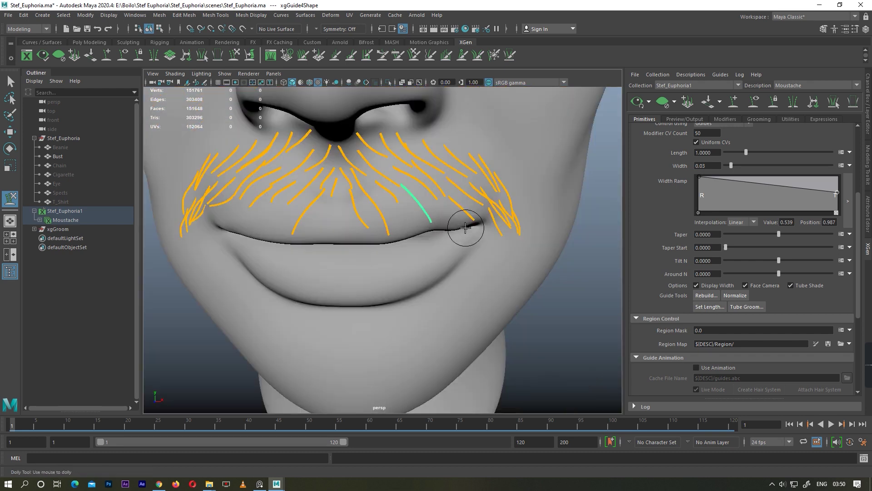
alt+right_drag(464, 230, 440, 249)
alt+middle_drag(440, 250, 453, 252)
key(w)
mouse_move(453, 252)
alt+mouse_down()
mouse_move(432, 218)
mouse_move(458, 253)
mouse_move(382, 292)
mouse_move(453, 265)
mouse_move(446, 232)
mouse_move(490, 226)
mouse_move(473, 246)
alt+mouse_up()
key(y)
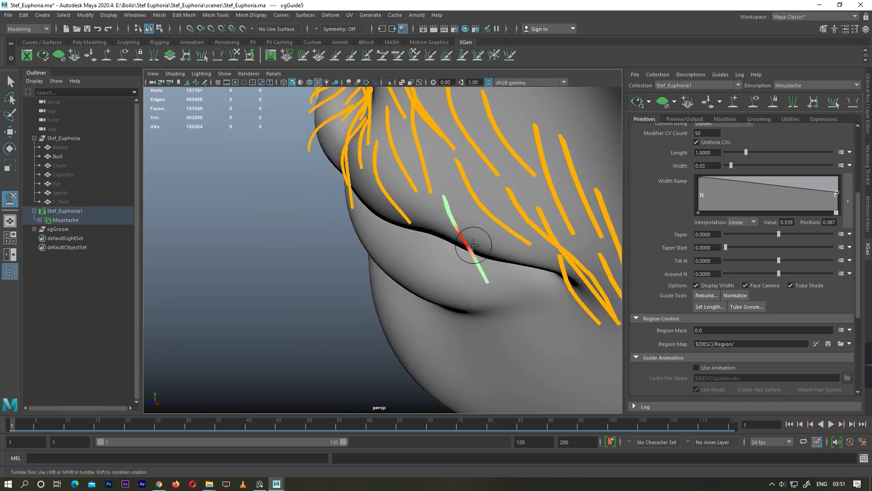
click(706, 296)
click(444, 253)
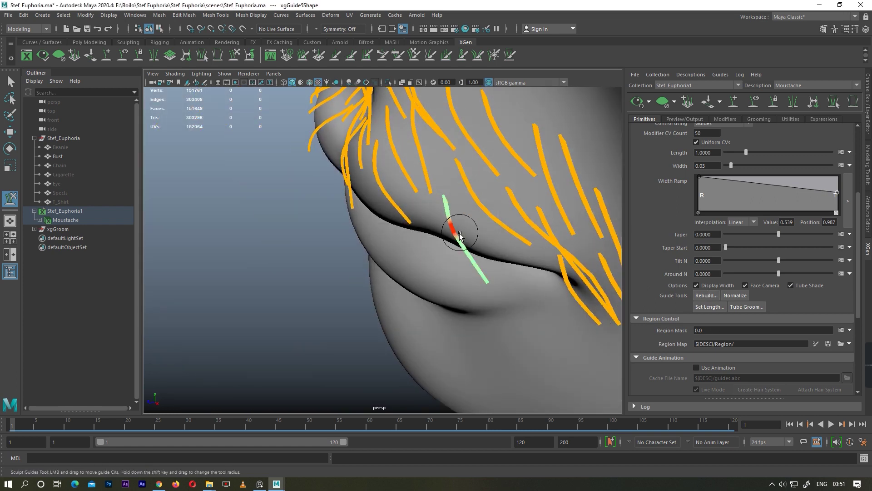
Step: Sculpt the next right-side guide downward over the lip and rebuild it
alt+drag(489, 299, 497, 243)
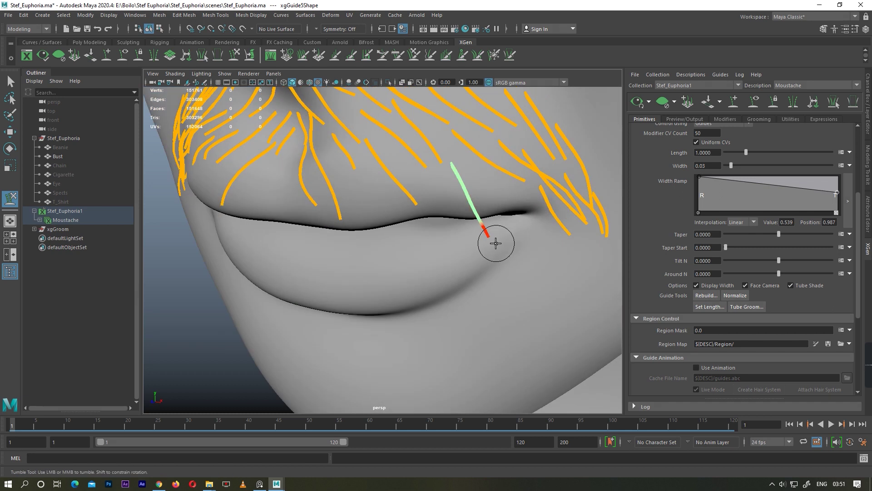
key(w)
click(409, 150)
click(234, 58)
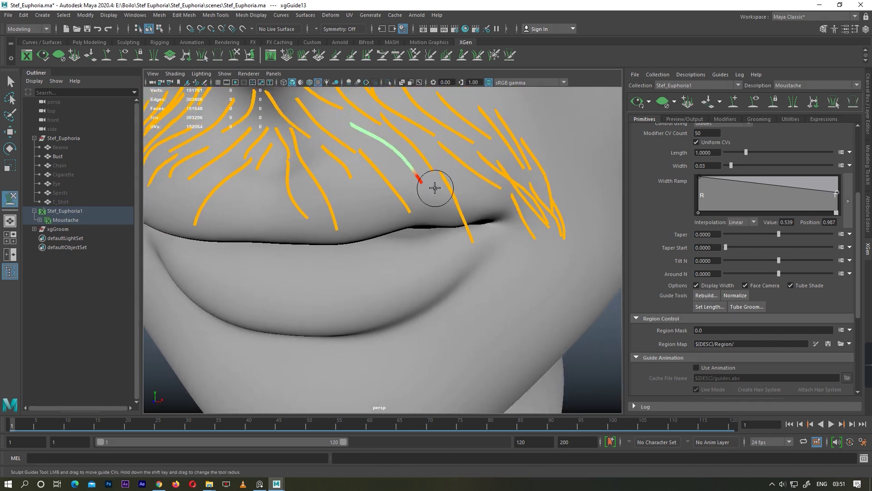
mouse_move(448, 195)
alt+mouse_down()
mouse_move(409, 195)
mouse_move(452, 241)
mouse_move(444, 220)
mouse_move(376, 321)
alt+mouse_up()
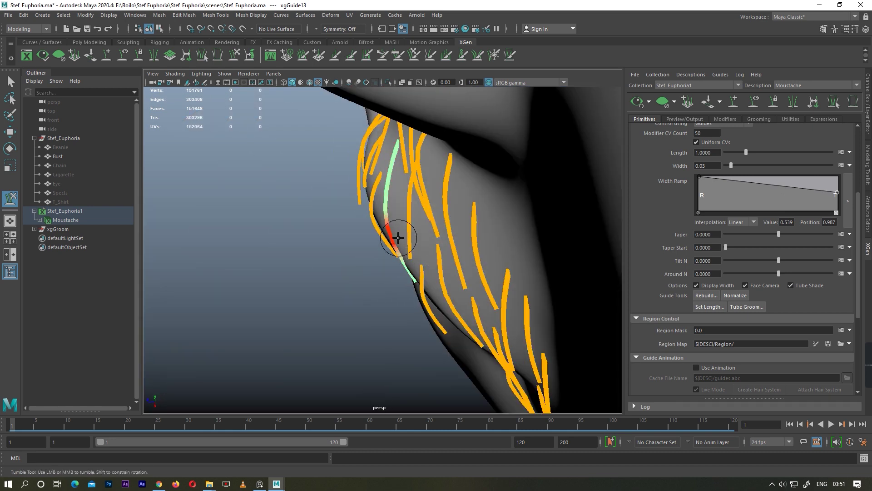
mouse_move(400, 248)
alt+mouse_down()
mouse_move(443, 259)
mouse_move(408, 212)
mouse_move(408, 164)
mouse_move(381, 146)
mouse_move(432, 194)
alt+mouse_up()
click(707, 296)
click(440, 253)
Step: Collapse the region control settings and inspect the sculpted guides from several angles
click(636, 318)
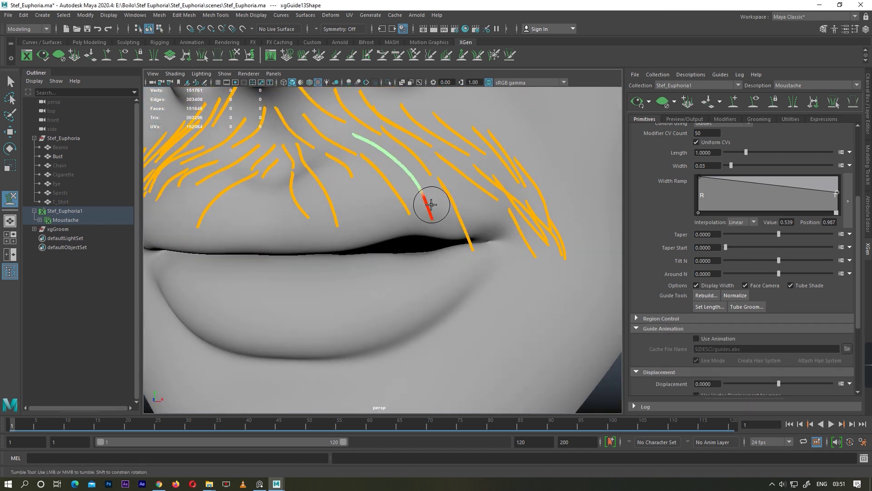
scroll(426, 174, down, 3)
alt+drag(468, 230, 413, 202)
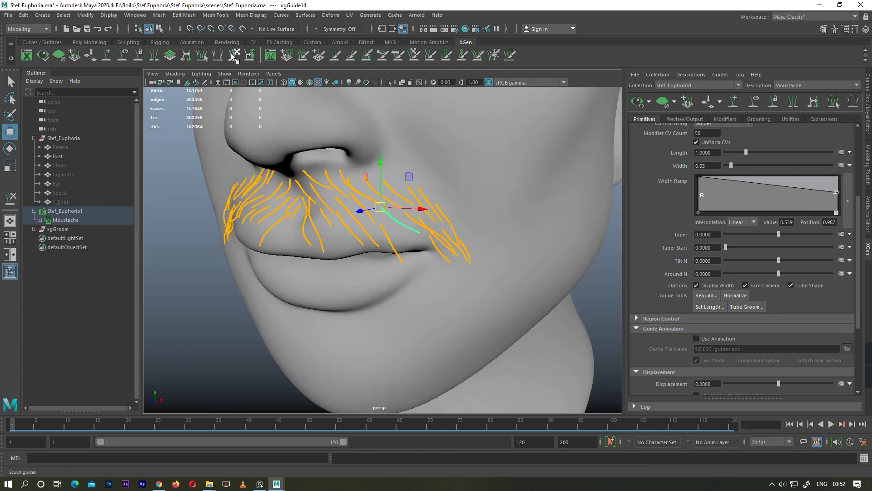
mouse_move(413, 203)
alt+mouse_down()
mouse_move(385, 278)
mouse_move(424, 251)
alt+mouse_up()
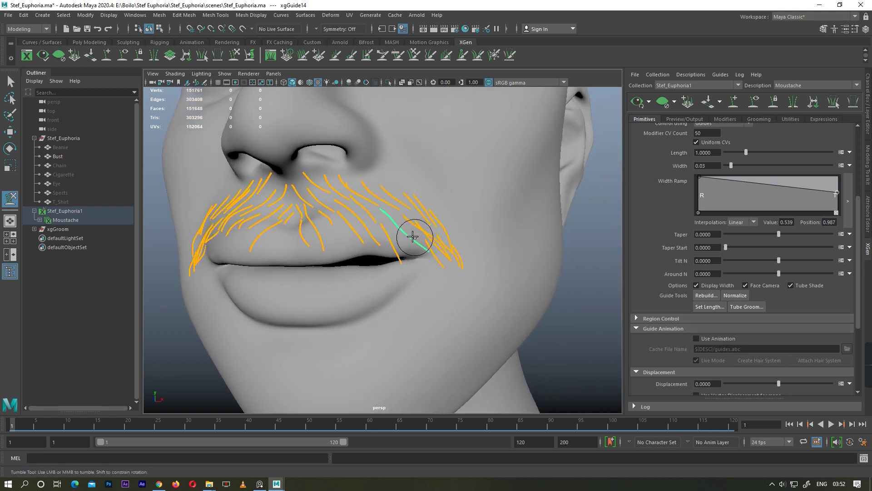
alt+drag(408, 235, 393, 249)
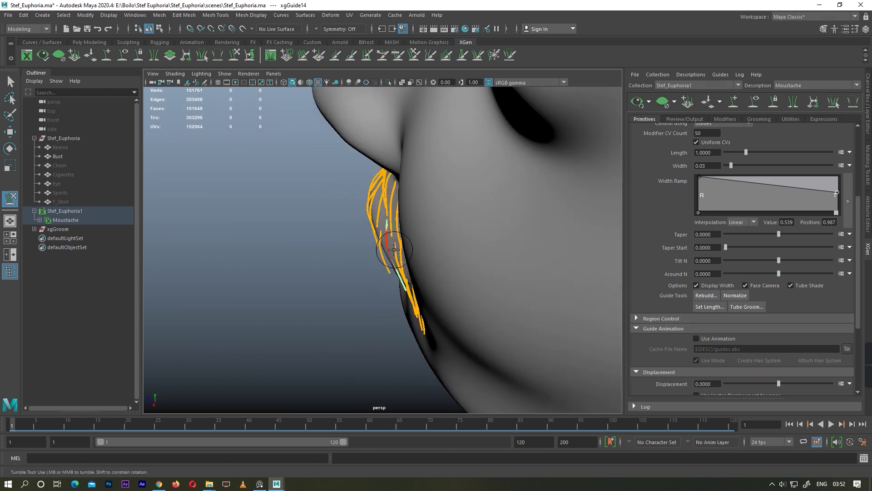
Step: Rebuild the last sculpted guide and inspect the dense moustache hair preview from all sides
click(707, 295)
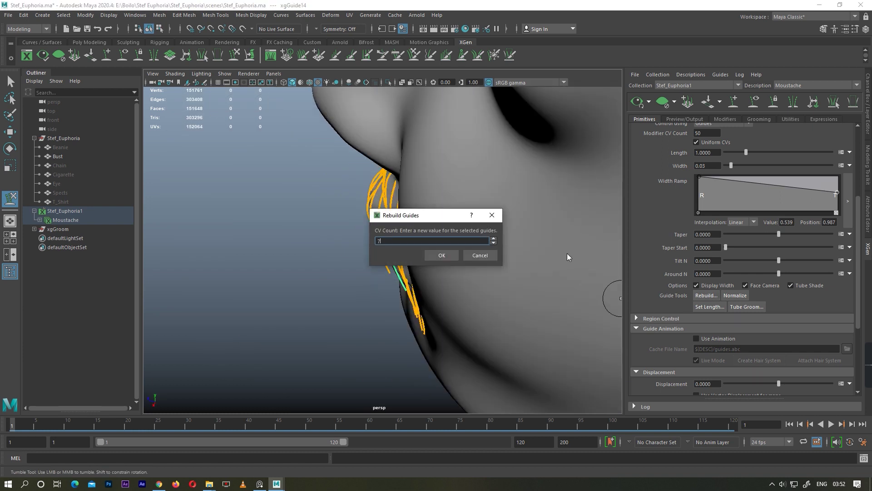
key(Return)
alt+drag(393, 277, 399, 279)
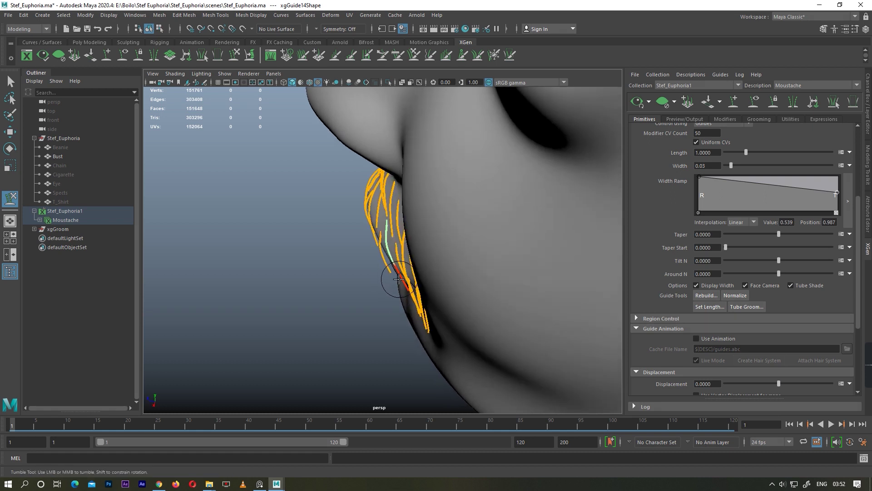
alt+drag(382, 311, 463, 247)
mouse_move(410, 235)
alt+mouse_down()
mouse_move(399, 276)
mouse_move(436, 263)
mouse_move(379, 247)
alt+mouse_up()
mouse_move(398, 285)
alt+mouse_down()
mouse_move(438, 262)
mouse_move(522, 288)
mouse_move(448, 253)
mouse_move(609, 201)
alt+mouse_up()
alt+right_drag(609, 200, 442, 266)
mouse_move(442, 266)
alt+mouse_down()
mouse_move(473, 278)
mouse_move(367, 296)
mouse_move(496, 255)
mouse_move(410, 232)
mouse_move(448, 259)
mouse_move(448, 278)
alt+mouse_up()
mouse_move(448, 278)
alt+right_down()
mouse_move(509, 234)
mouse_move(514, 213)
alt+right_up()
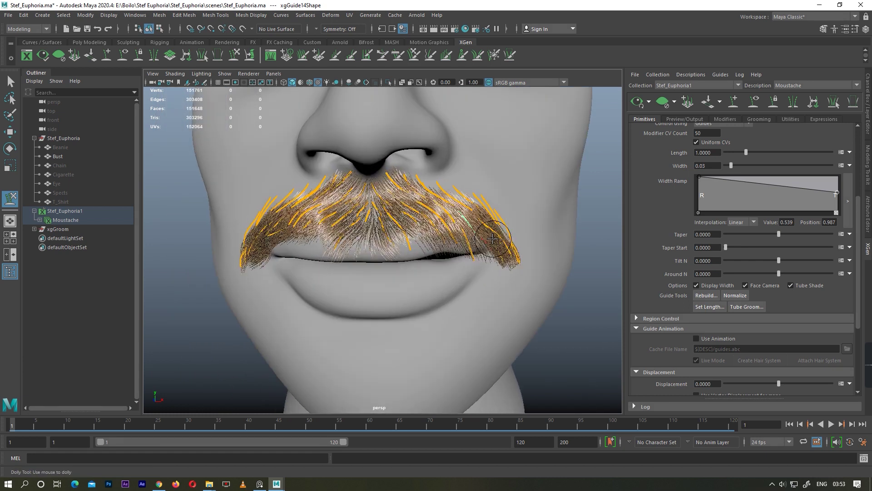
Step: Deselect the current guide and move in close on the moustache
key(w)
alt+drag(513, 211, 603, 265)
click(603, 265)
alt+right_drag(604, 264, 485, 237)
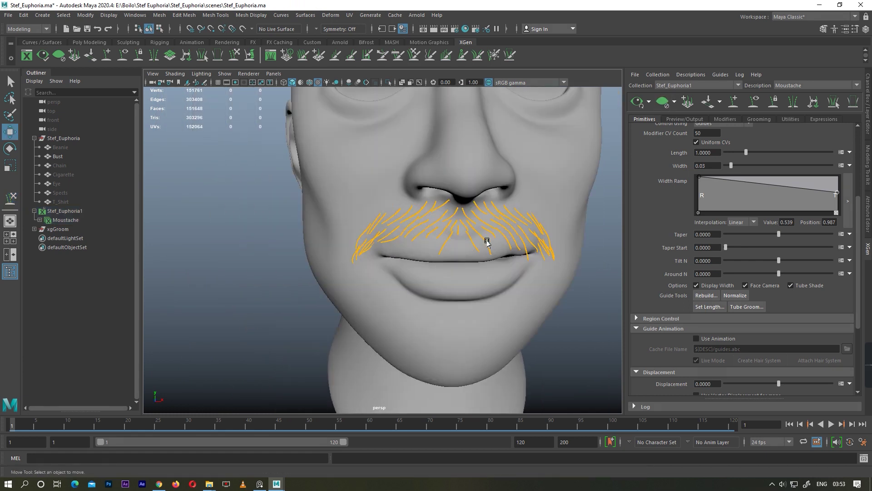
alt+drag(485, 238, 408, 218)
alt+right_drag(463, 317, 431, 253)
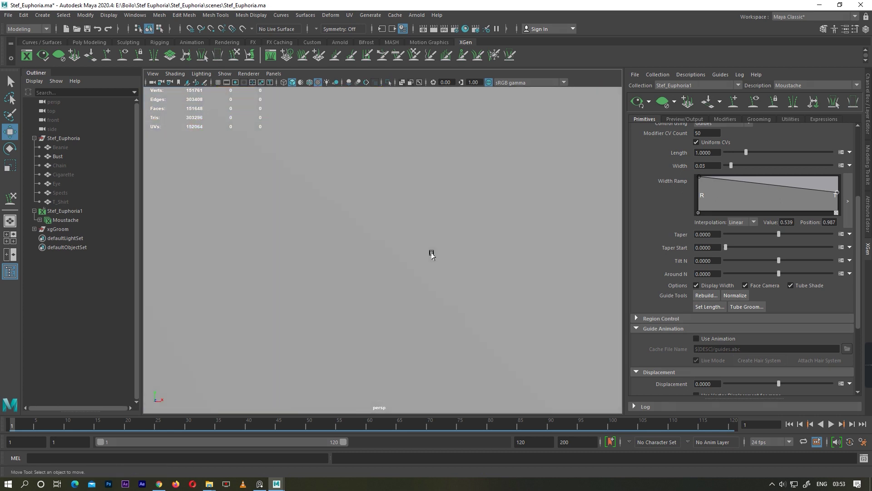
Step: Select a guide at the middle of the upper lip and start sculpting it close up
click(454, 271)
click(241, 53)
mouse_move(457, 273)
alt+mouse_down()
mouse_move(356, 296)
mouse_move(463, 298)
alt+mouse_up()
mouse_move(463, 298)
alt+right_down()
mouse_move(457, 308)
mouse_move(418, 263)
mouse_move(386, 257)
alt+right_up()
mouse_move(387, 292)
alt+mouse_down()
mouse_move(332, 295)
mouse_move(403, 255)
mouse_move(374, 306)
alt+mouse_up()
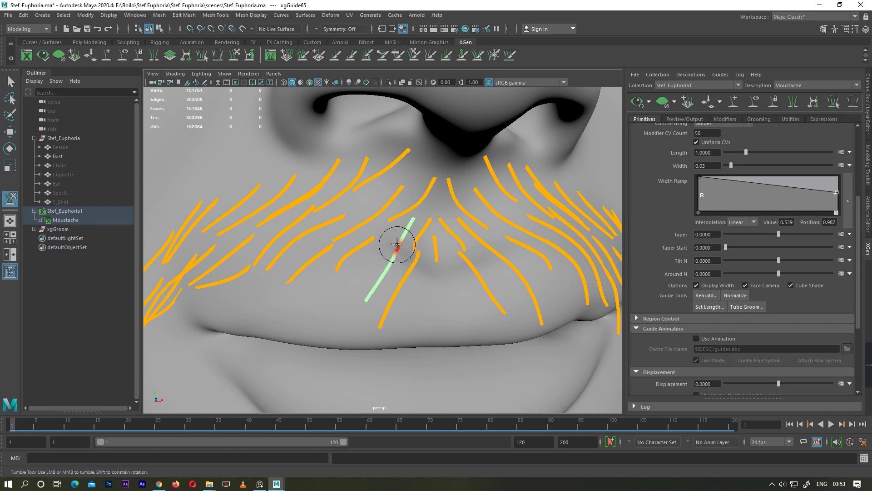
Step: Sculpt the centre guides down over the lip, checking them from front and side profiles
mouse_move(389, 270)
alt+mouse_down()
mouse_move(370, 302)
mouse_move(415, 308)
alt+mouse_up()
alt+drag(385, 263, 228, 265)
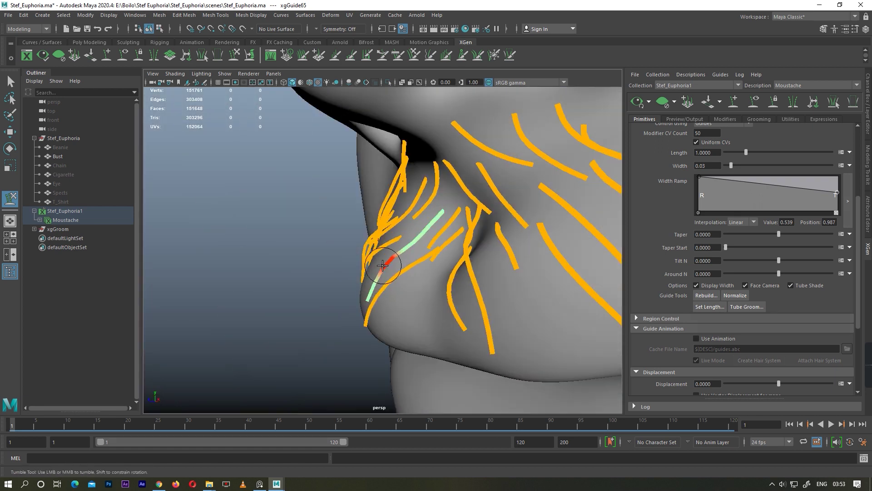
alt+drag(413, 253, 360, 297)
mouse_move(380, 270)
alt+mouse_down()
mouse_move(383, 292)
mouse_move(386, 263)
mouse_move(424, 315)
alt+mouse_up()
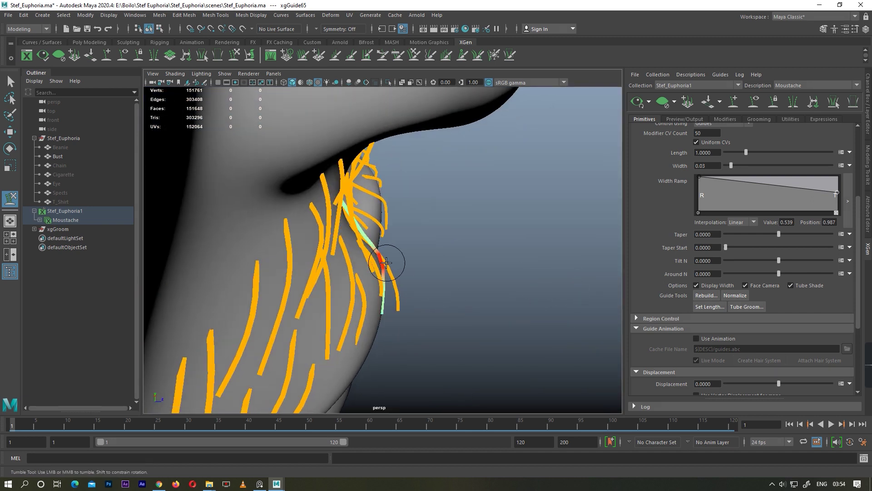
mouse_move(439, 362)
alt+mouse_down()
mouse_move(347, 308)
mouse_move(384, 312)
mouse_move(374, 263)
mouse_move(380, 279)
mouse_move(384, 257)
mouse_move(343, 307)
alt+mouse_up()
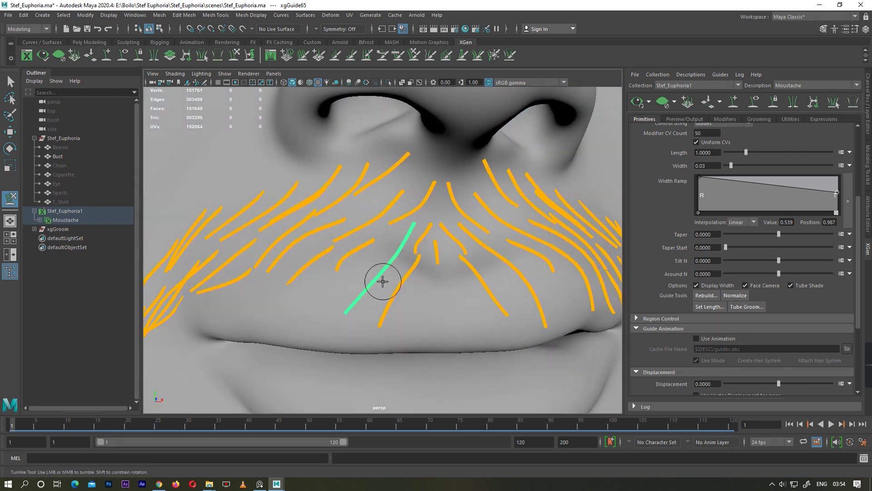
alt+drag(383, 282, 398, 283)
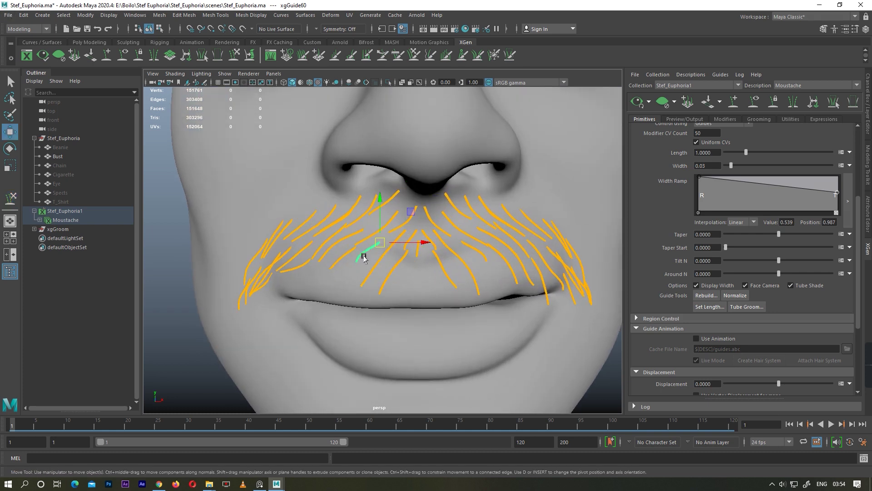
scroll(401, 278, up, 2)
mouse_move(375, 282)
alt+mouse_down()
mouse_move(473, 303)
mouse_move(366, 314)
alt+mouse_up()
scroll(385, 260, up, 3)
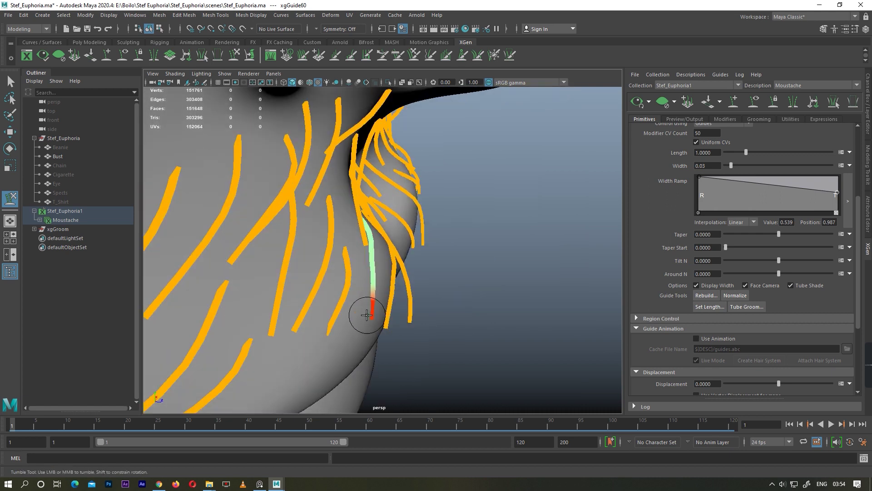
mouse_move(372, 258)
alt+mouse_down()
mouse_move(321, 301)
mouse_move(376, 274)
mouse_move(361, 321)
mouse_move(396, 247)
mouse_move(375, 281)
alt+mouse_up()
mouse_move(367, 342)
alt+mouse_down()
mouse_move(394, 288)
mouse_move(424, 318)
mouse_move(432, 272)
mouse_move(387, 305)
alt+mouse_up()
scroll(385, 258, up, 2)
mouse_move(385, 258)
alt+mouse_down()
mouse_move(362, 282)
mouse_move(356, 259)
mouse_move(385, 312)
mouse_move(388, 262)
mouse_move(362, 302)
mouse_move(347, 269)
alt+mouse_up()
scroll(389, 263, up, 2)
alt+right_drag(347, 268, 473, 301)
Step: Bend a guide near the left edge of the lip into a gentle downward curve
key(w)
mouse_move(401, 286)
alt+mouse_down()
mouse_move(409, 271)
mouse_move(390, 254)
alt+mouse_up()
click(234, 55)
alt+drag(409, 204, 481, 244)
mouse_move(481, 243)
alt+right_down()
mouse_move(335, 272)
mouse_move(344, 302)
alt+right_up()
alt+drag(348, 308, 355, 313)
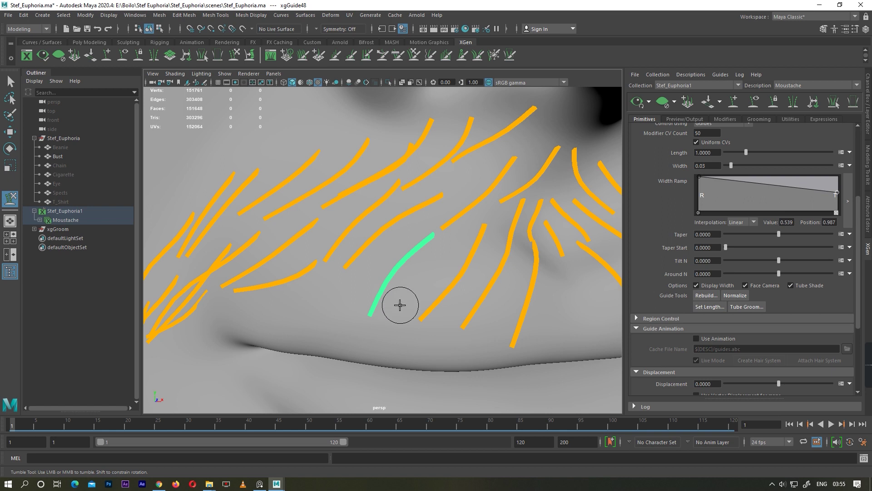
mouse_move(359, 294)
alt+mouse_down()
mouse_move(346, 321)
mouse_move(381, 278)
mouse_move(327, 331)
alt+mouse_up()
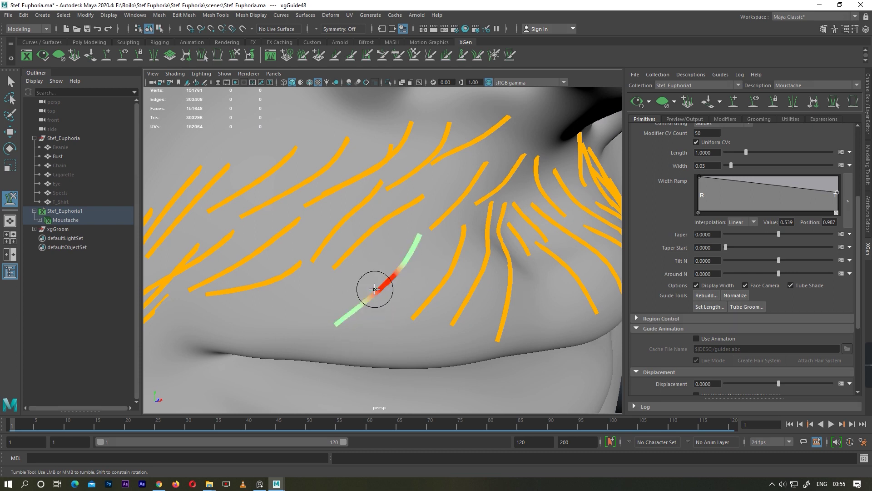
Step: Rebuild the sculpted guide and adjust the zoom on the upper lip
click(705, 295)
key(Return)
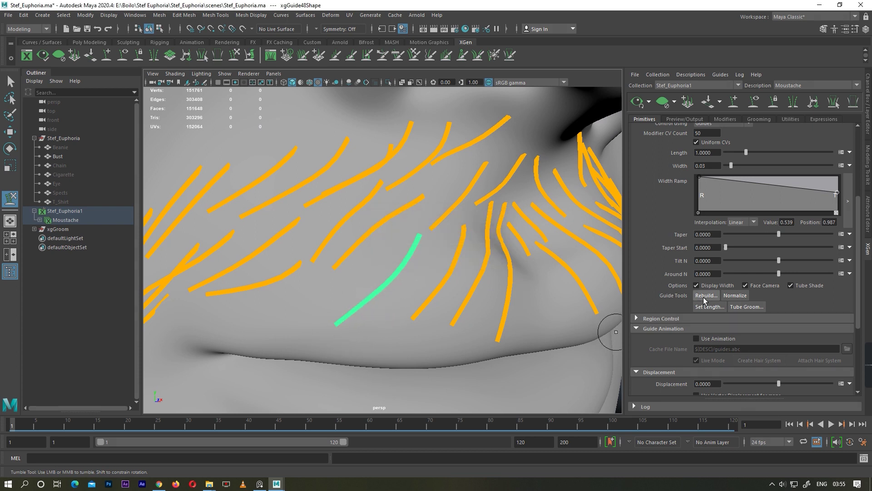
scroll(455, 318, down, 5)
scroll(471, 311, up, 3)
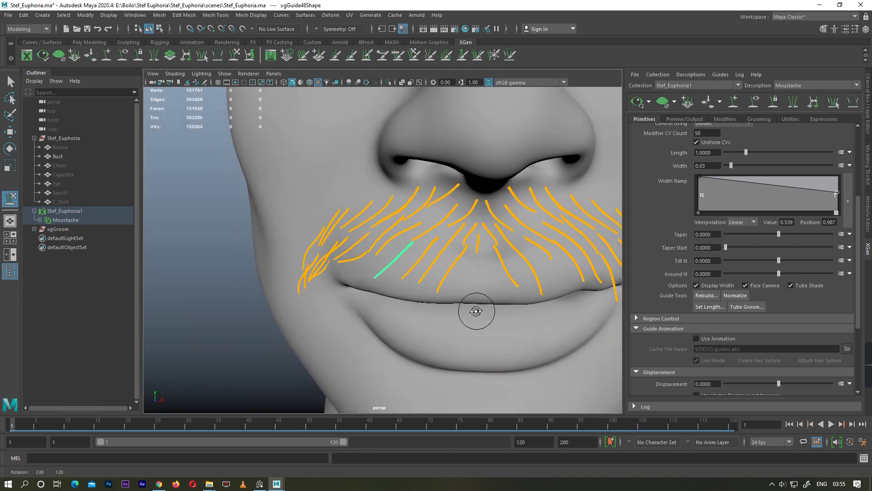
scroll(455, 342, up, 3)
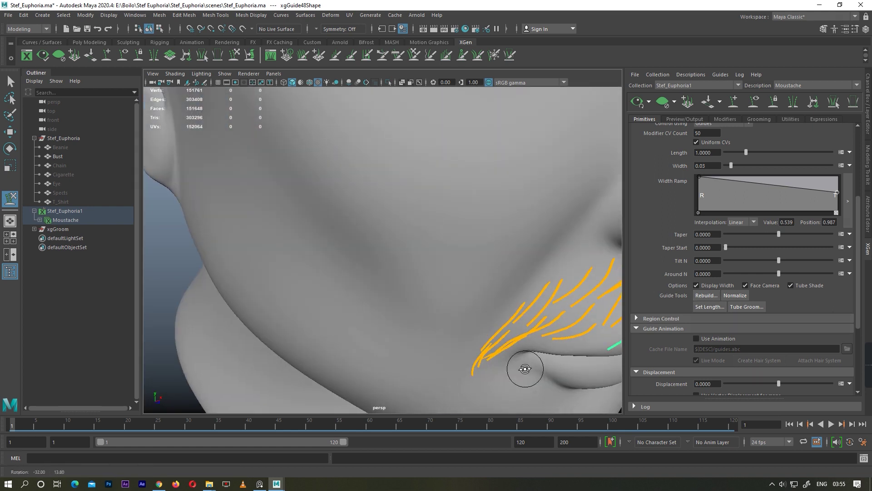
scroll(522, 366, down, 4)
scroll(510, 334, up, 3)
scroll(467, 300, up, 2)
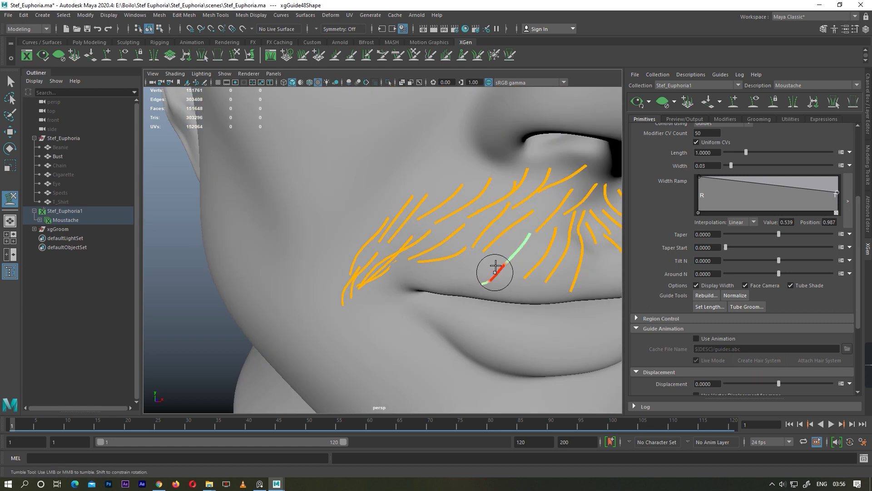
scroll(478, 286, down, 4)
scroll(432, 277, up, 4)
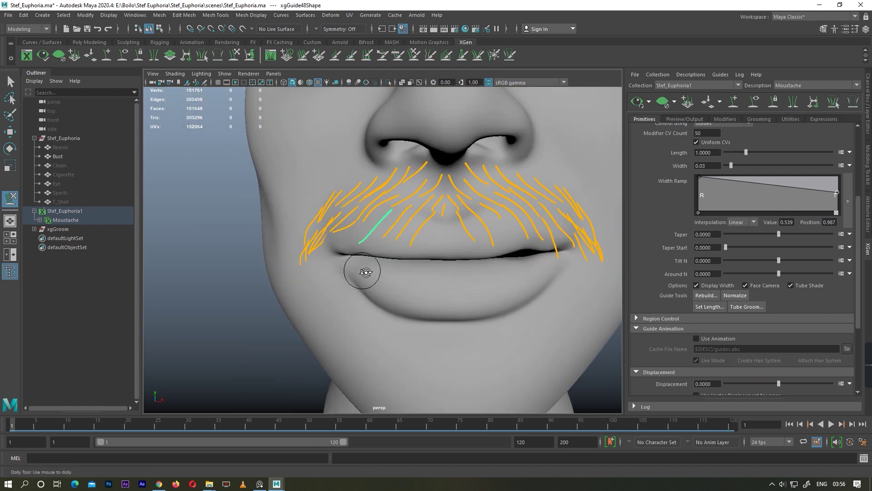
scroll(366, 272, down, 4)
scroll(409, 273, up, 3)
Step: Sculpt a short central guide into a slight downward curve and rebuild it
alt+drag(408, 272, 410, 263)
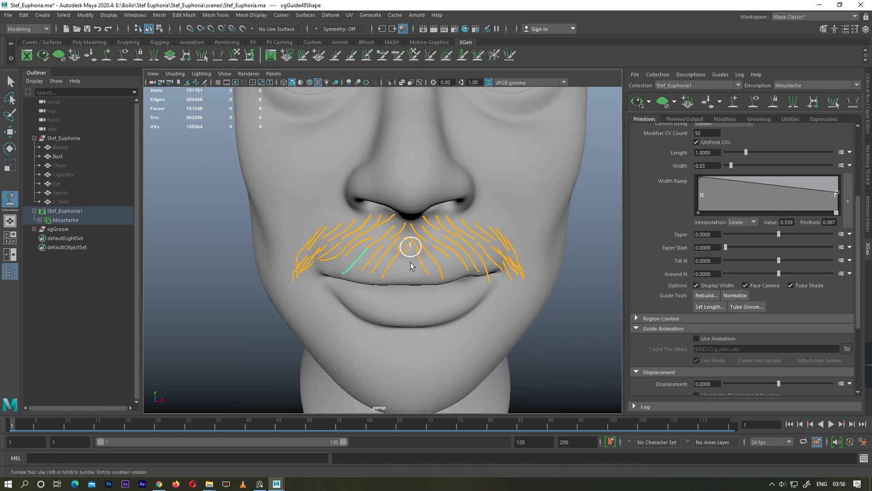
key(w)
mouse_move(409, 311)
alt+mouse_down()
mouse_move(281, 272)
mouse_move(323, 261)
mouse_move(399, 291)
mouse_move(434, 327)
alt+mouse_up()
click(268, 57)
click(707, 295)
click(443, 253)
Step: Check the guides fanning across the whole moustache, ending on a front-on close-up
alt+drag(444, 253, 427, 268)
scroll(462, 262, up, 3)
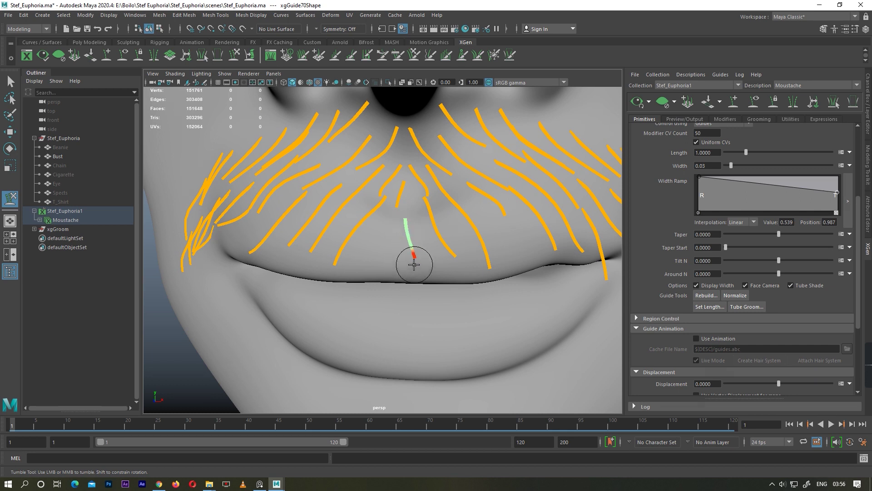
alt+drag(406, 238, 428, 288)
alt+right_drag(429, 288, 497, 238)
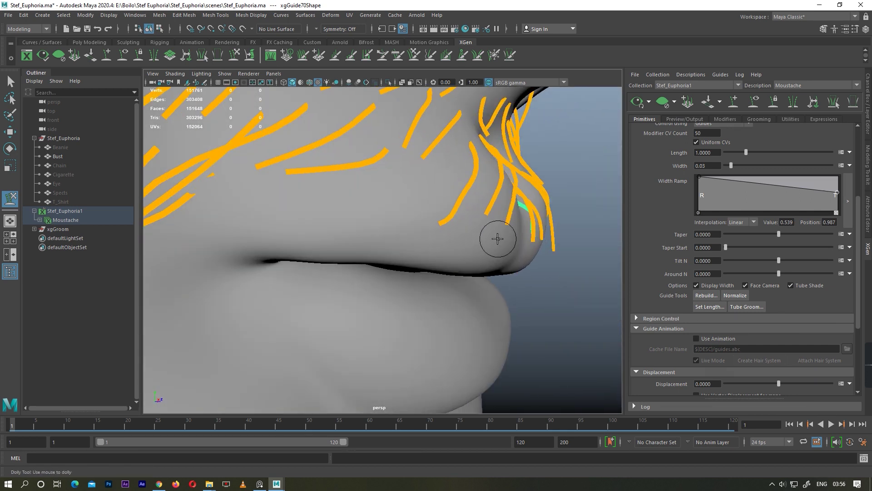
mouse_move(549, 246)
alt+mouse_down()
mouse_move(452, 305)
mouse_move(409, 272)
alt+mouse_up()
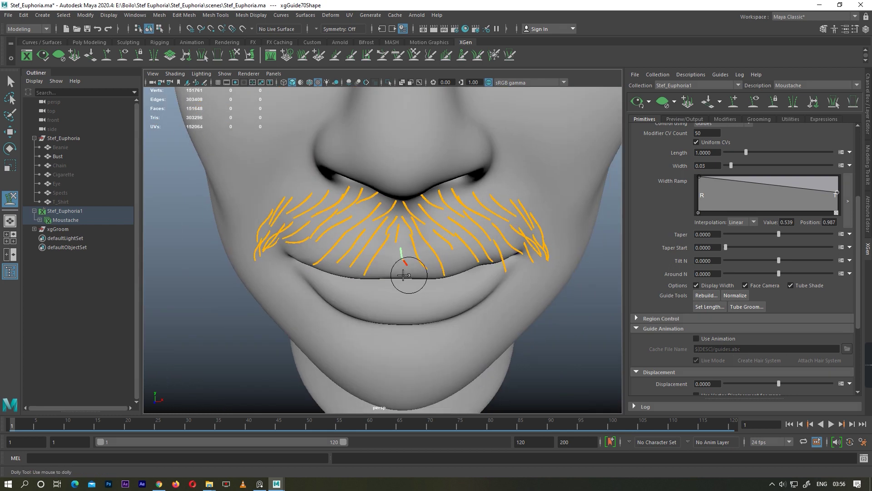
alt+right_drag(409, 273, 444, 253)
alt+drag(445, 253, 441, 254)
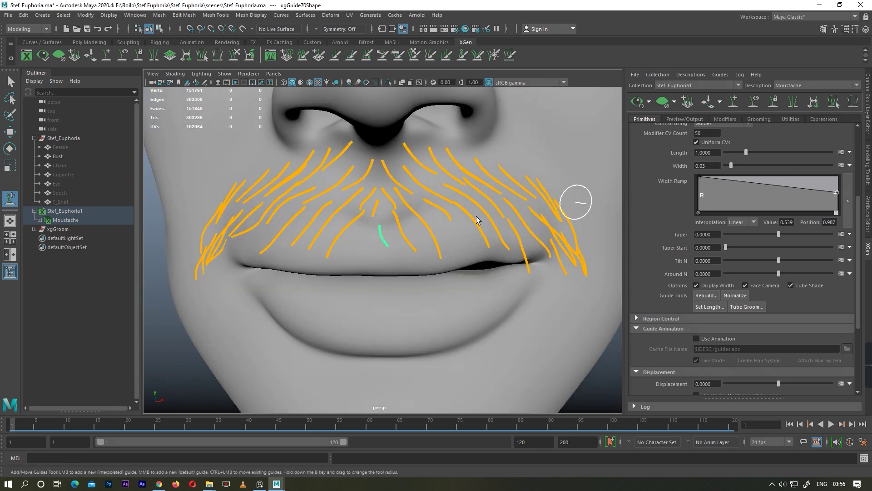
Step: Select another upper-lip guide and sculpt it, viewing from the side and underneath
click(432, 209)
key(w)
click(268, 58)
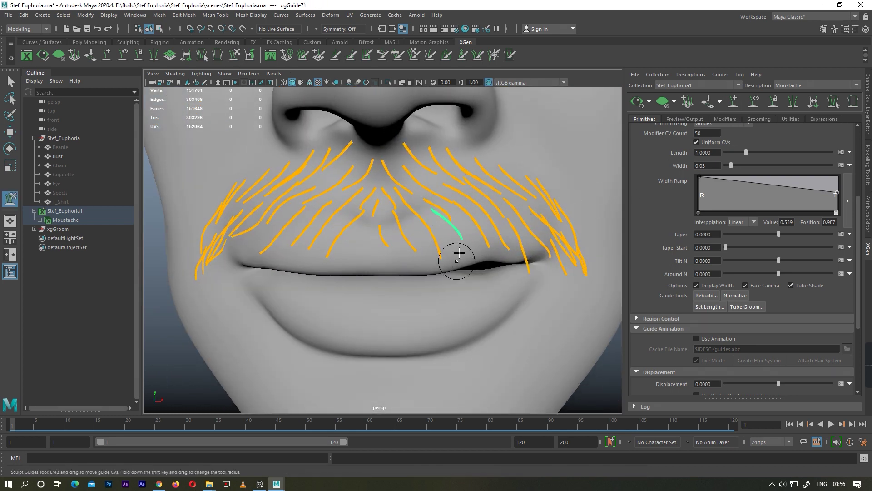
alt+drag(447, 212, 390, 295)
alt+right_drag(389, 295, 316, 307)
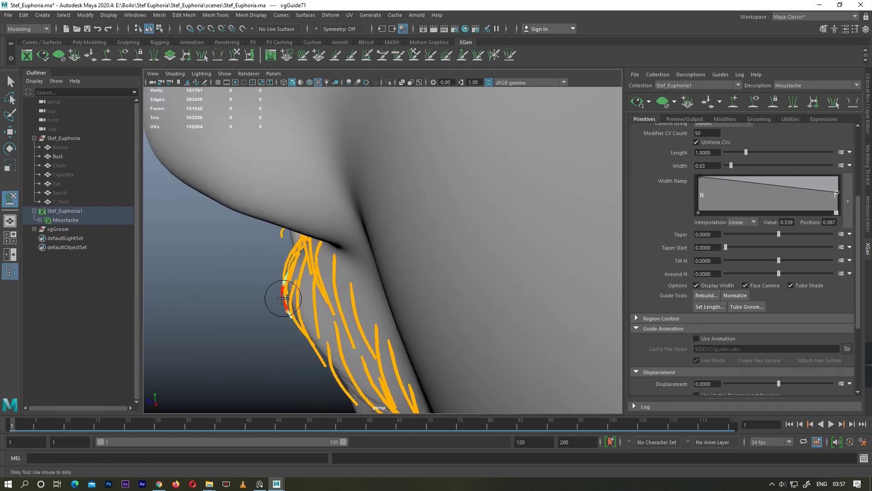
alt+drag(283, 297, 358, 329)
mouse_move(316, 307)
alt+mouse_down()
mouse_move(388, 294)
mouse_move(481, 193)
alt+mouse_up()
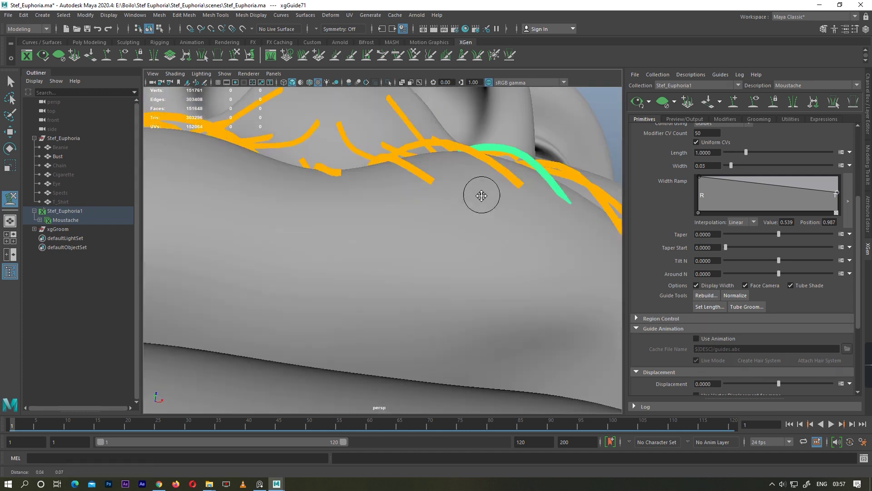
alt+middle_drag(481, 193, 531, 304)
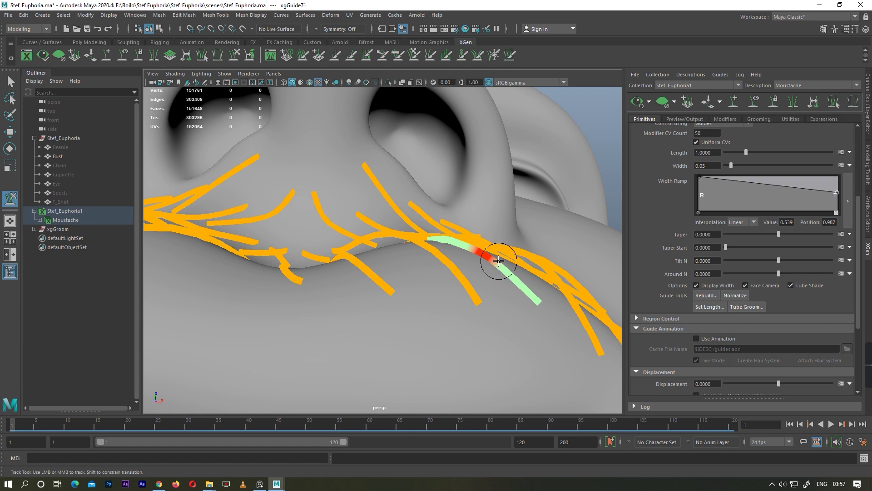
mouse_move(535, 306)
alt+mouse_down()
mouse_move(446, 283)
mouse_move(502, 312)
mouse_move(415, 343)
alt+mouse_up()
alt+right_drag(414, 342, 432, 217)
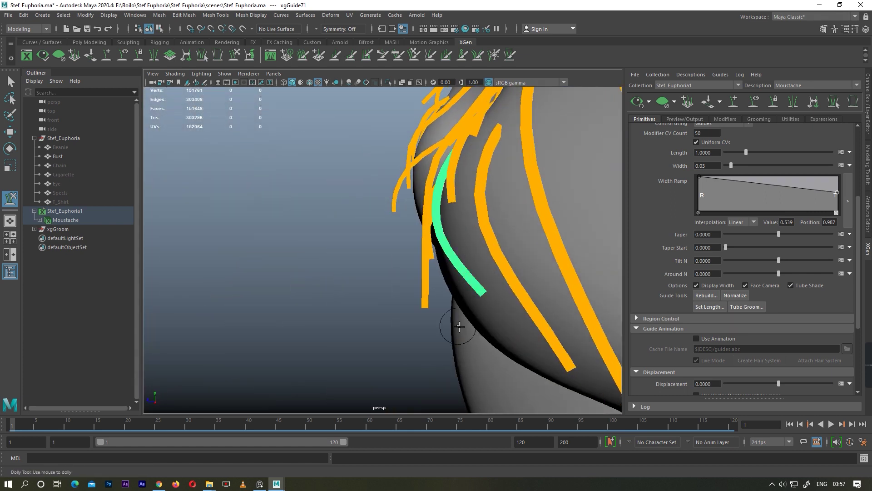
alt+drag(448, 259, 522, 259)
Step: Reshape the remaining guides below the nose, checking them from front and side views
scroll(476, 251, down, 4)
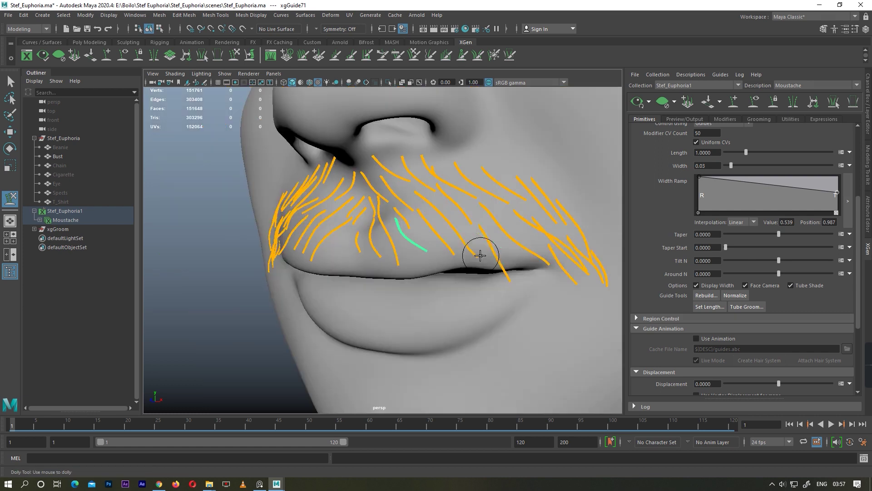
scroll(400, 259, up, 5)
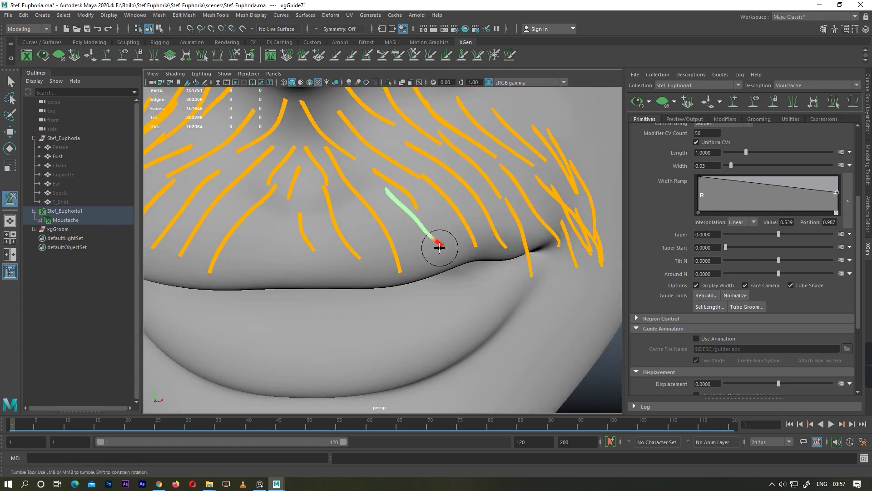
alt+drag(408, 209, 422, 265)
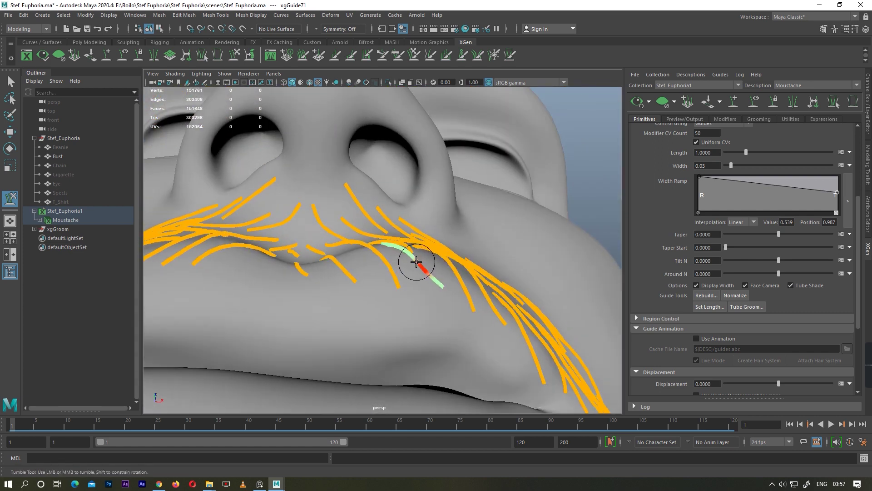
scroll(416, 262, down, 3)
scroll(370, 244, down, 3)
alt+drag(370, 244, 436, 259)
scroll(469, 262, up, 2)
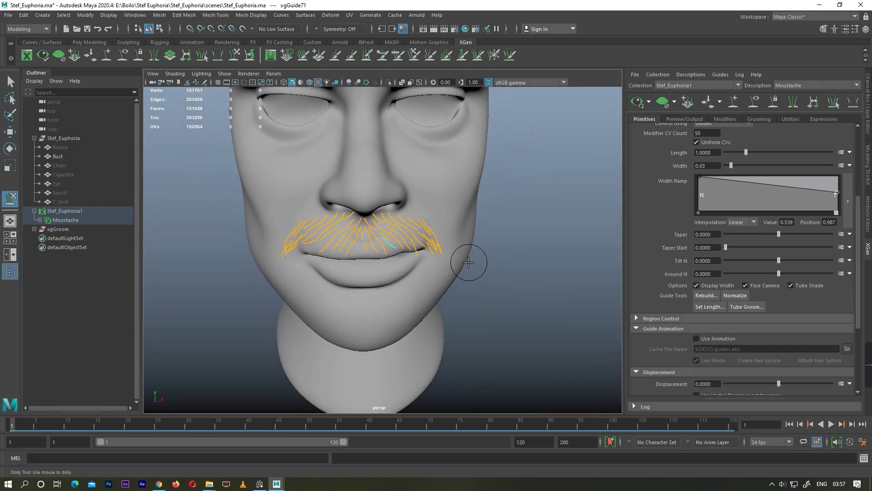
scroll(469, 262, up, 3)
scroll(398, 267, up, 2)
mouse_move(337, 243)
alt+mouse_down()
mouse_move(397, 266)
mouse_move(295, 298)
mouse_move(285, 281)
alt+mouse_up()
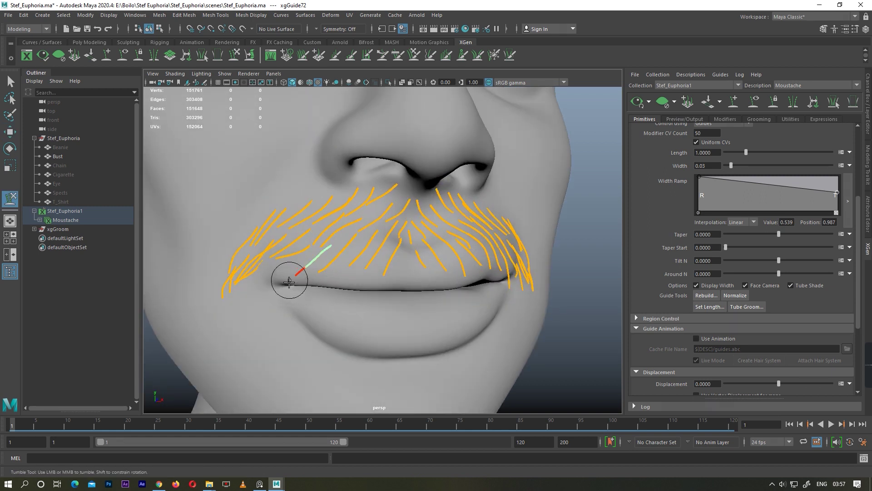
mouse_move(311, 259)
alt+mouse_down()
mouse_move(296, 257)
mouse_move(321, 314)
mouse_move(278, 301)
alt+mouse_up()
alt+right_drag(278, 302, 260, 308)
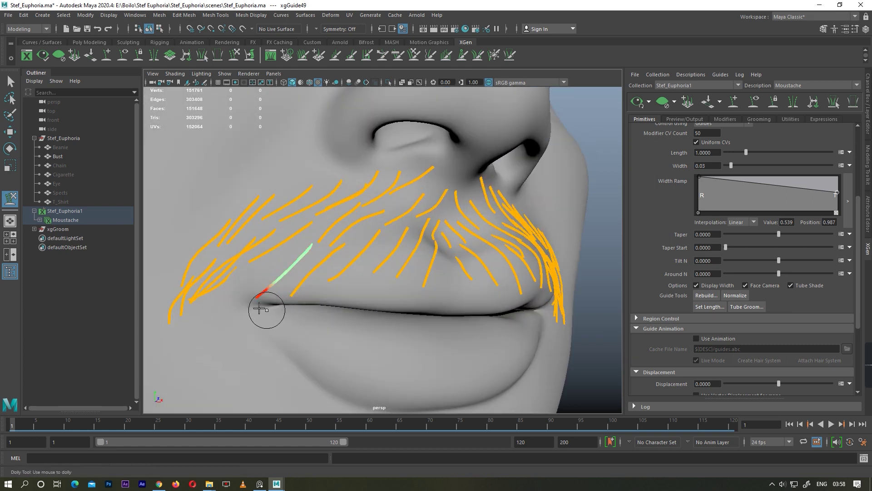
alt+drag(325, 323, 312, 267)
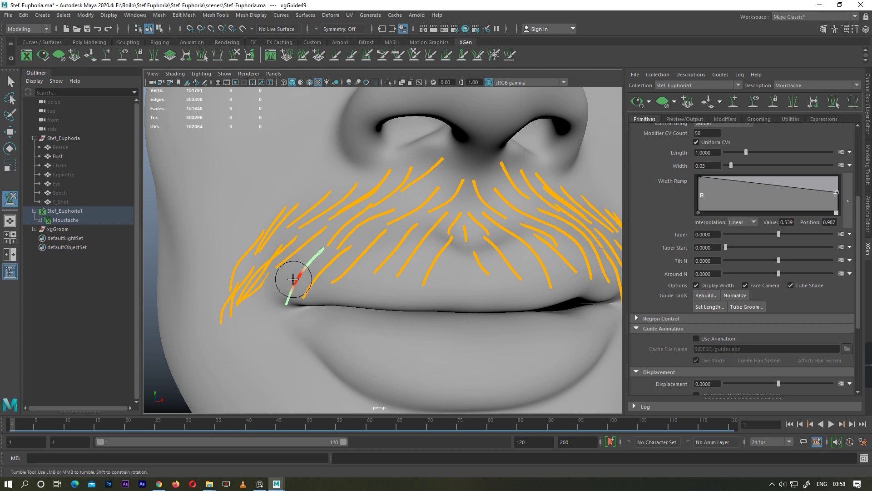
scroll(404, 327, down, 5)
mouse_move(404, 327)
alt+mouse_down()
mouse_move(417, 267)
mouse_move(411, 317)
mouse_move(514, 332)
alt+mouse_up()
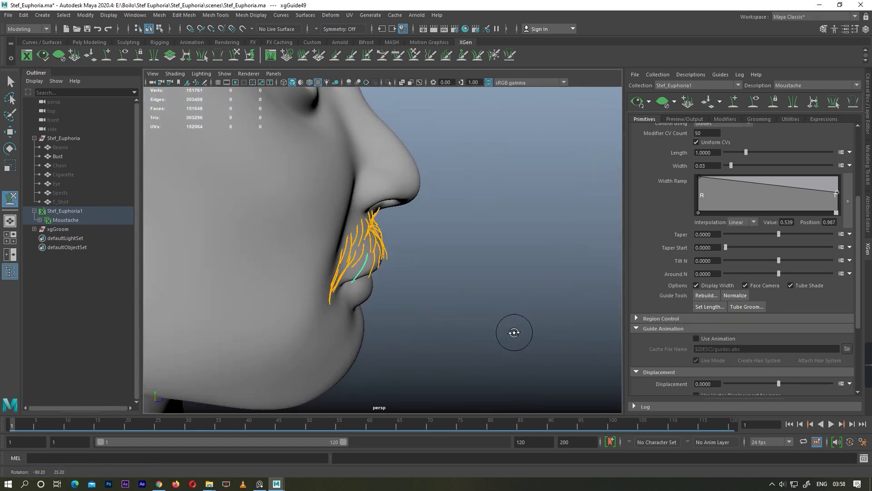
scroll(513, 332, up, 3)
scroll(536, 302, up, 3)
scroll(427, 286, up, 2)
Step: Give the remaining guides a final sculpt and pull back to see the whole face
key(w)
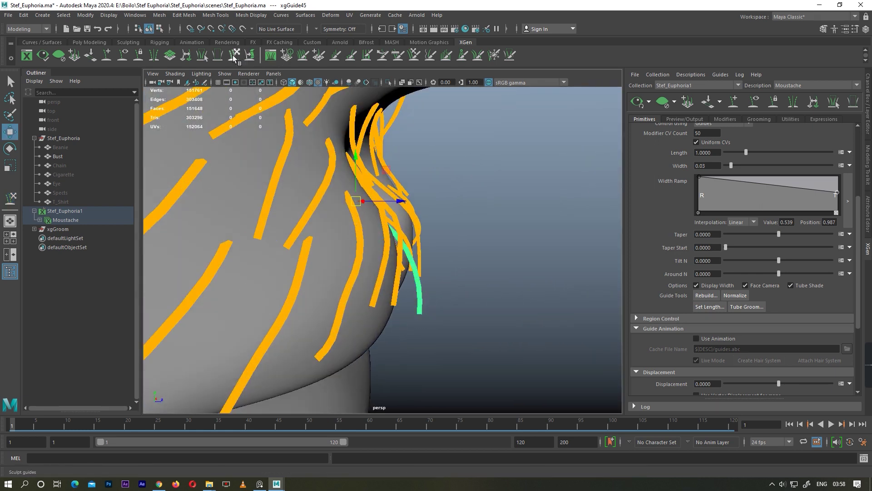
click(235, 55)
mouse_move(404, 277)
alt+mouse_down()
mouse_move(376, 317)
mouse_move(490, 253)
mouse_move(539, 292)
alt+mouse_up()
alt+right_drag(539, 292, 425, 271)
scroll(424, 272, up, 2)
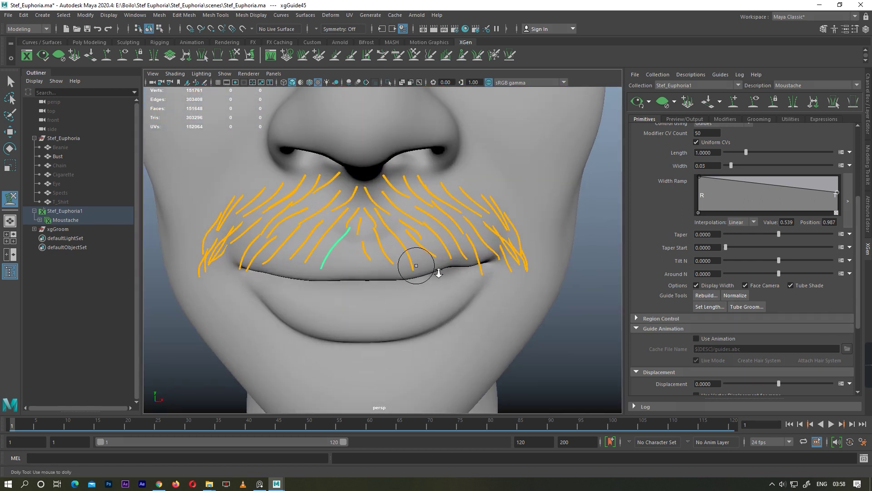
scroll(418, 265, up, 5)
Step: Add a new guide at the upper-lip centre and shape it with the sculpt brush
key(y)
click(365, 273)
key(w)
click(234, 55)
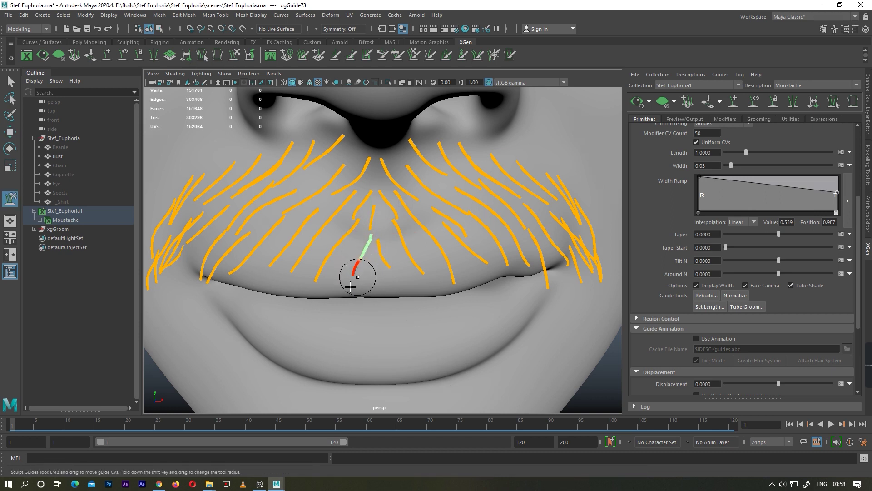
scroll(364, 264, down, 5)
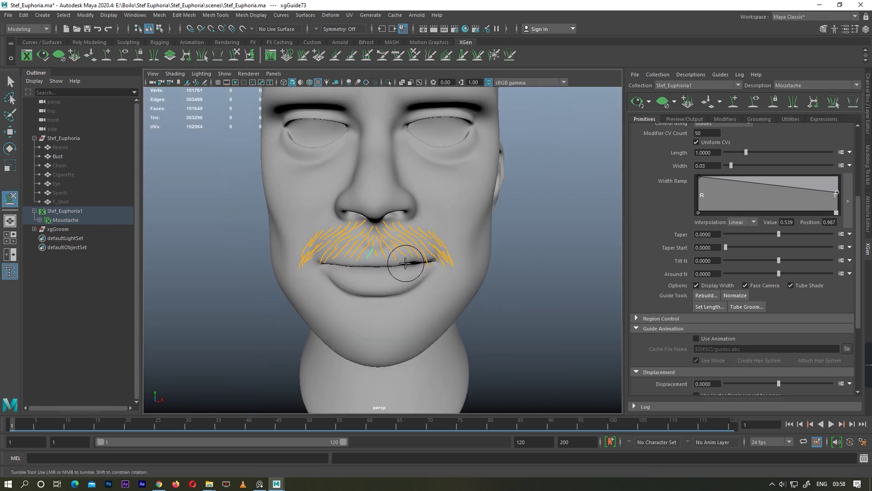
Step: Preview the regenerated moustache hair and orbit the head to check it
key(w)
click(636, 103)
mouse_move(448, 306)
alt+mouse_down()
mouse_move(360, 308)
mouse_move(391, 309)
alt+mouse_up()
Step: Deselect the moustache and zoom in and out from the front to inspect the previewed hair
click(481, 253)
scroll(335, 284, down, 3)
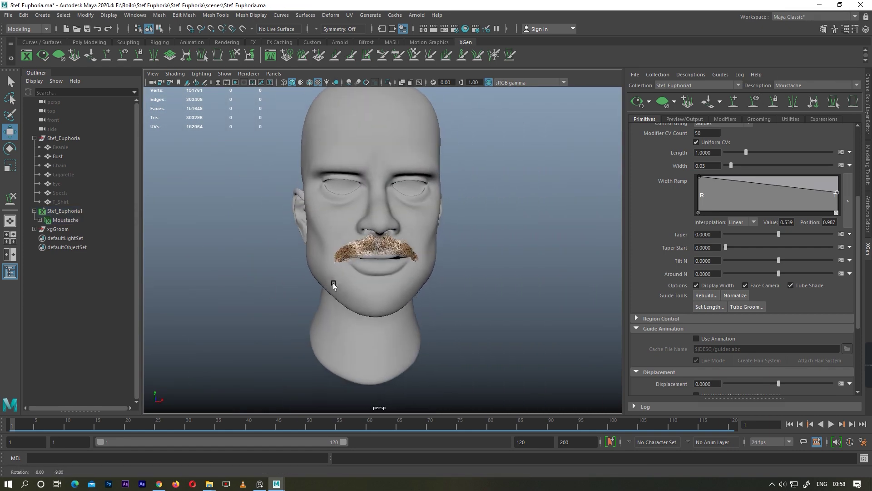
scroll(290, 338, up, 8)
scroll(428, 364, down, 5)
scroll(414, 279, up, 5)
scroll(454, 272, up, 2)
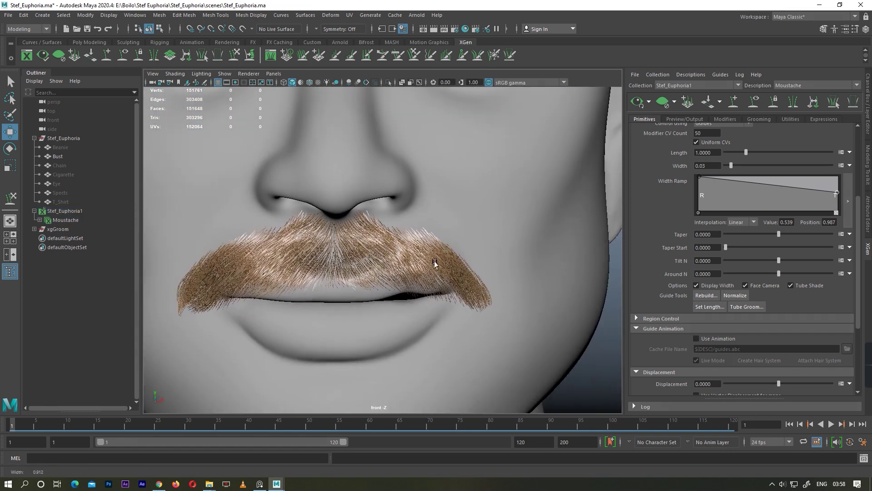
scroll(464, 271, up, 1)
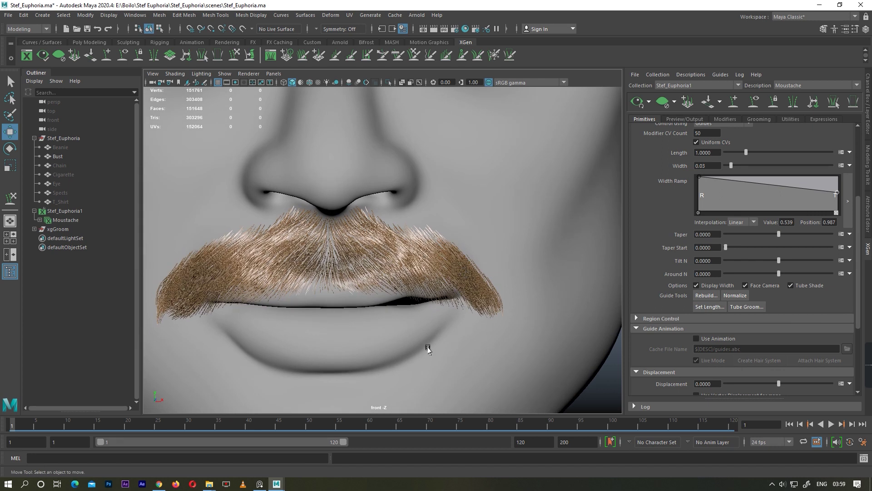
scroll(413, 313, down, 2)
scroll(415, 259, down, 2)
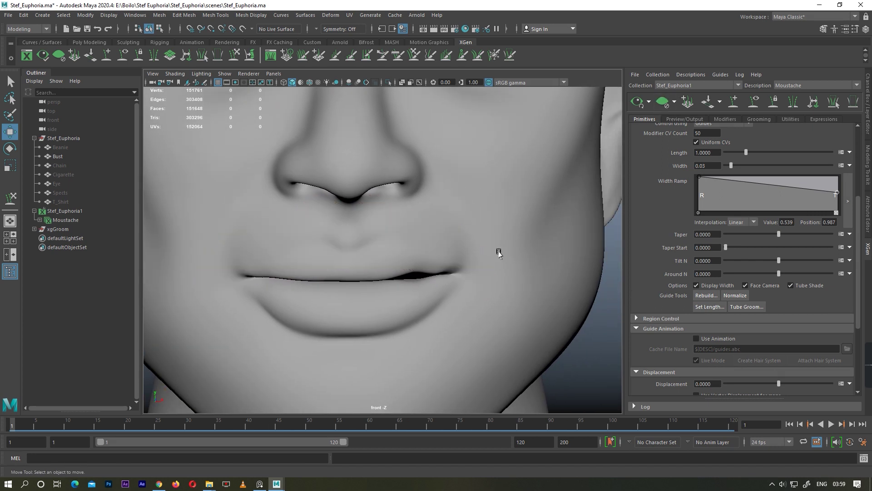
scroll(477, 258, up, 2)
scroll(409, 275, down, 1)
Step: Select the guide at the mouth corner and rebuild its control points
scroll(431, 278, up, 1)
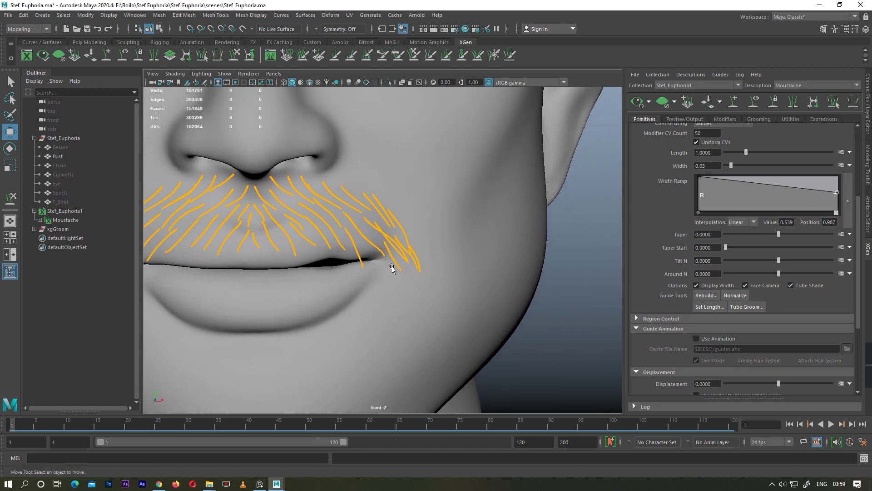
scroll(448, 289, up, 3)
click(450, 285)
key(y)
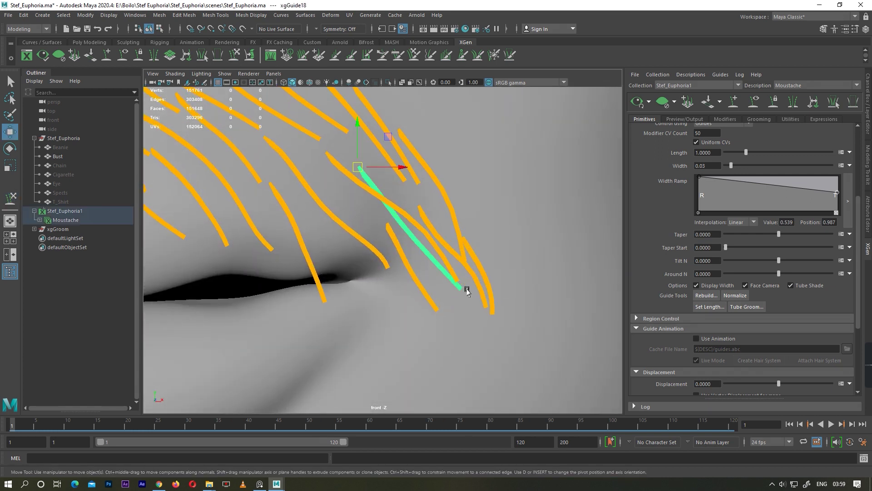
scroll(483, 204, up, 3)
scroll(421, 298, up, 2)
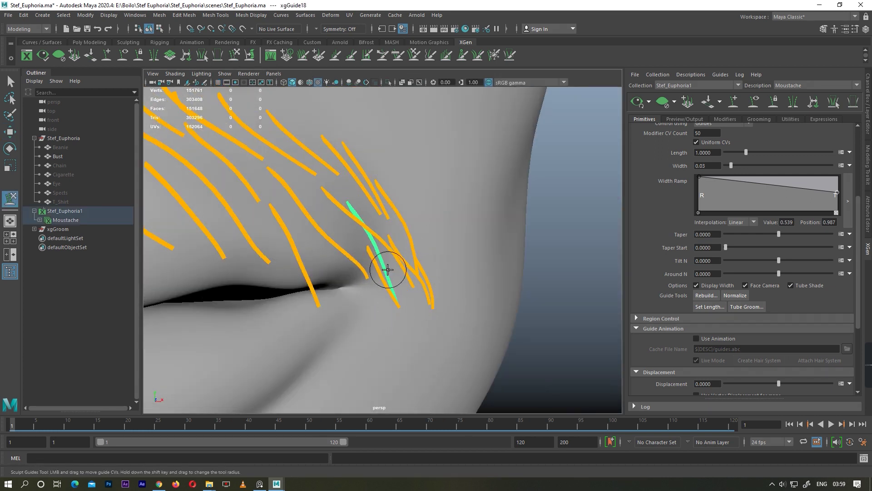
key(w)
click(706, 295)
click(444, 253)
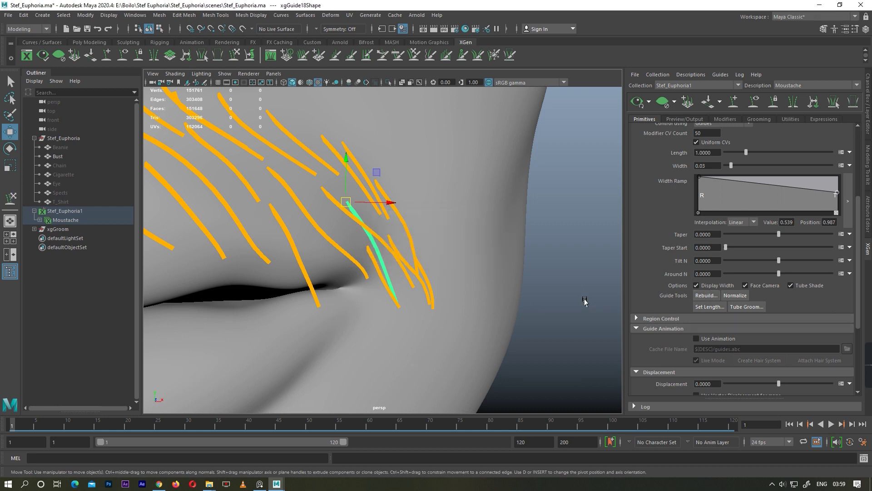
key(y)
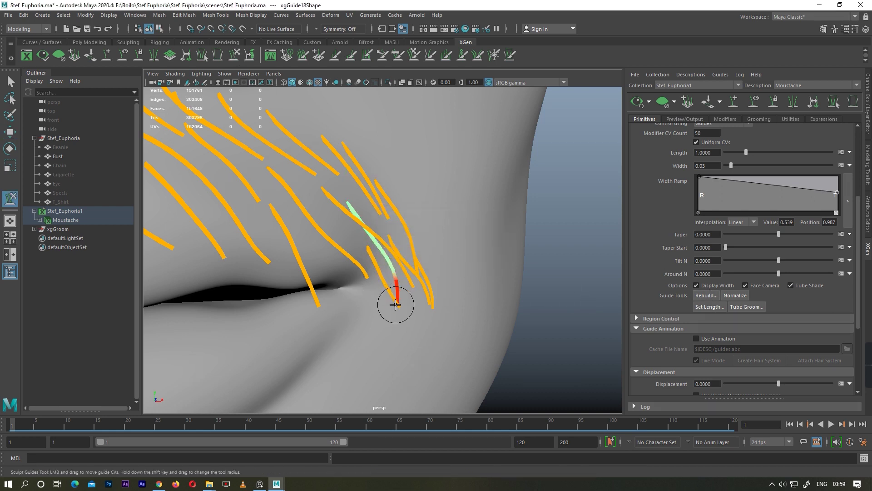
Step: Sculpt the mouth-corner guides so their tips bend down along the lip, checking from several angles
mouse_move(383, 257)
alt+mouse_down()
mouse_move(376, 282)
mouse_move(360, 224)
mouse_move(420, 289)
mouse_move(458, 289)
alt+mouse_up()
mouse_move(381, 255)
alt+mouse_down()
mouse_move(296, 350)
mouse_move(400, 292)
mouse_move(386, 253)
mouse_move(415, 292)
alt+mouse_up()
key(w)
click(417, 280)
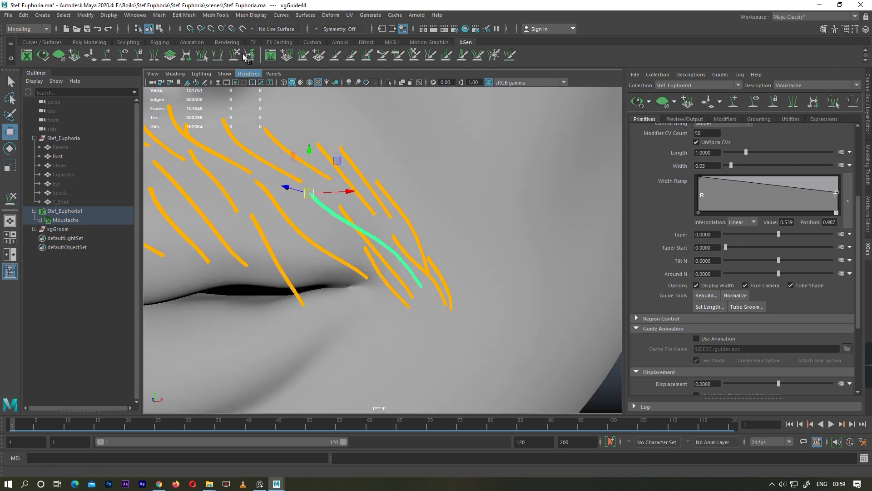
key(y)
alt+drag(427, 277, 371, 239)
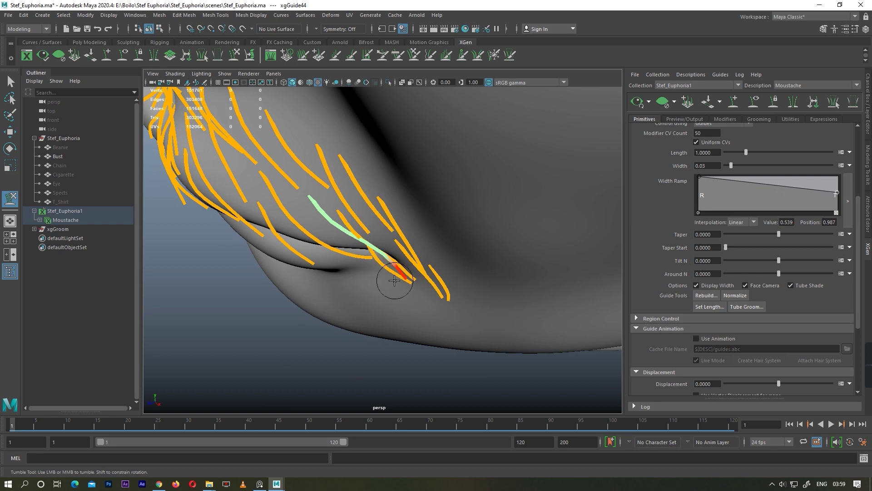
alt+drag(394, 281, 372, 260)
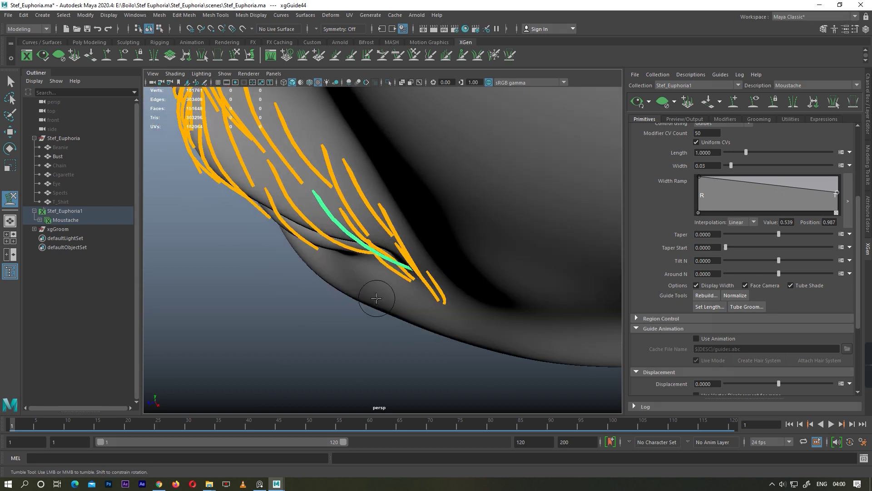
alt+drag(376, 298, 380, 242)
mouse_move(397, 297)
alt+right_down()
mouse_move(443, 288)
mouse_move(419, 288)
mouse_move(434, 292)
alt+right_up()
click(434, 291)
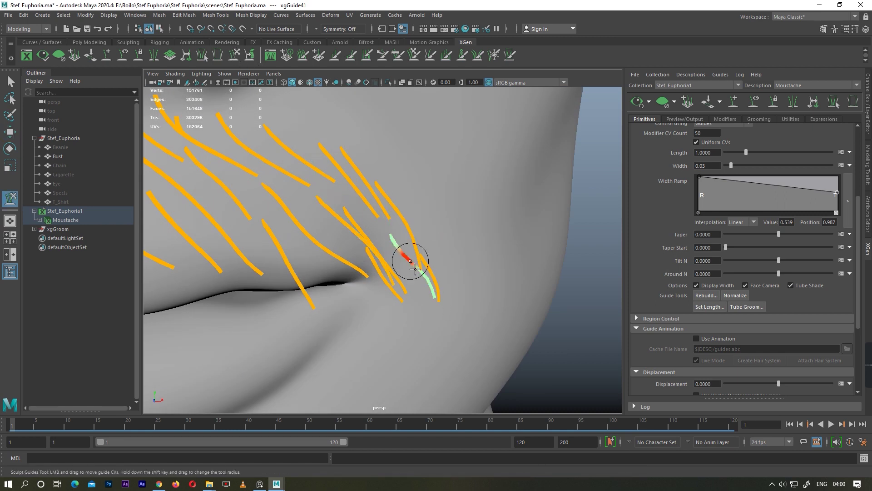
mouse_move(424, 295)
alt+mouse_down()
mouse_move(421, 317)
mouse_move(416, 285)
mouse_move(448, 296)
alt+mouse_up()
Step: Move and sculpt the outer-tip guides so the hair curls down past the lip corner
scroll(429, 288, down, 5)
key(w)
scroll(428, 288, up, 3)
scroll(514, 288, up, 3)
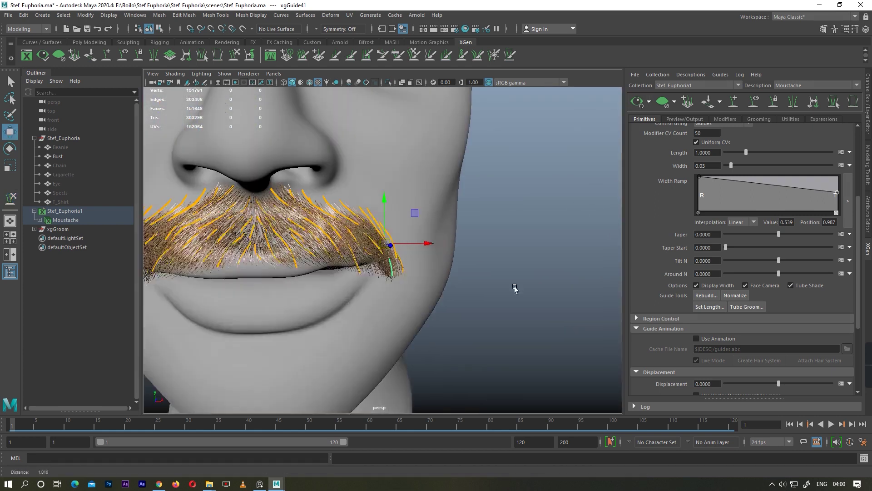
scroll(441, 272, up, 4)
scroll(441, 271, up, 2)
key(y)
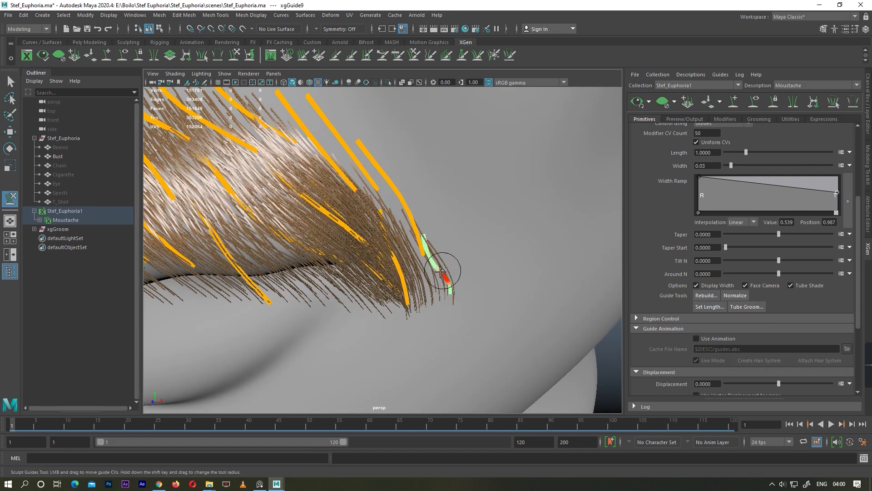
scroll(411, 274, down, 5)
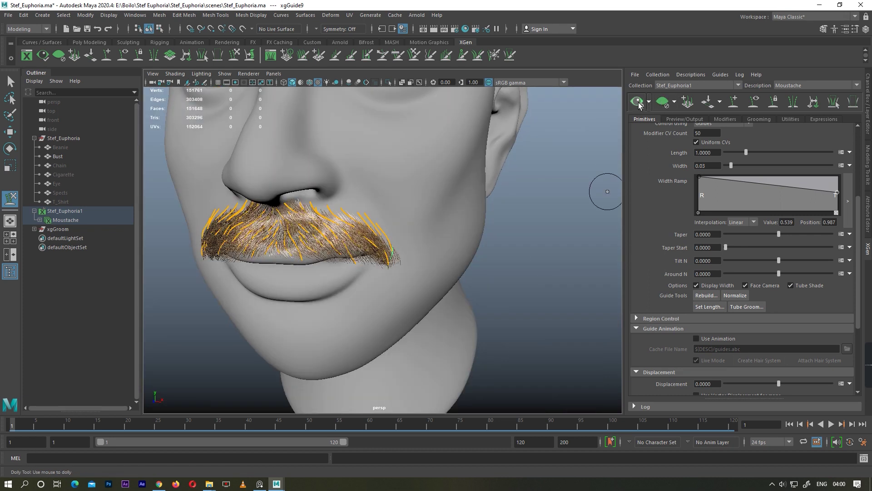
scroll(457, 237, up, 3)
scroll(402, 242, up, 3)
key(w)
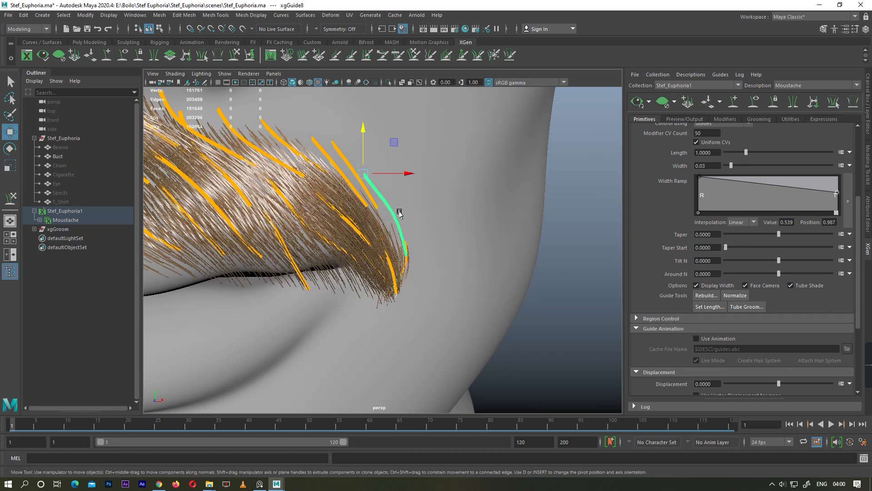
key(y)
Step: Orbit around to check the moustache tip, then clear the guide selection and zoom out
alt+drag(400, 268, 386, 272)
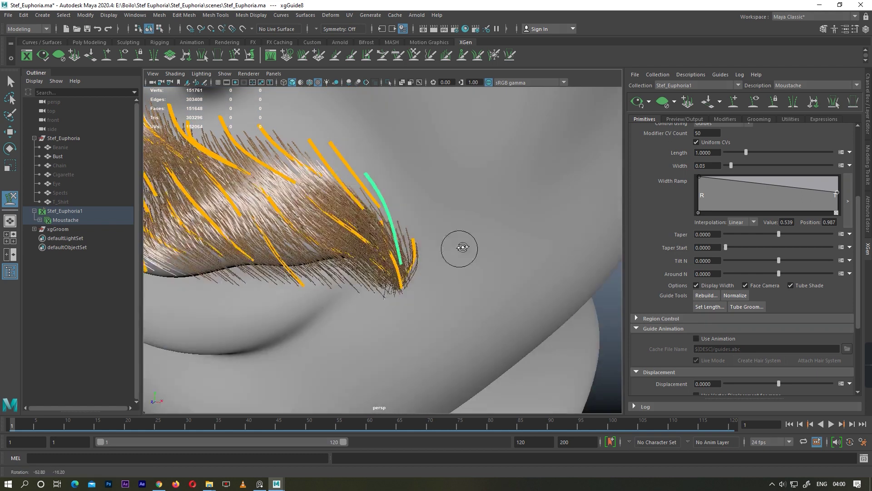
mouse_move(460, 248)
alt+mouse_down()
mouse_move(359, 276)
mouse_move(418, 281)
alt+mouse_up()
scroll(429, 283, down, 3)
alt+right_drag(492, 195, 471, 231)
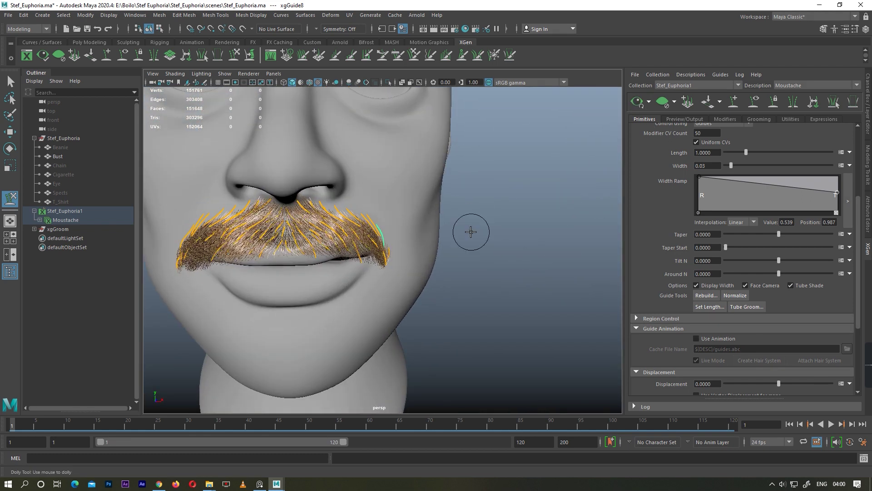
scroll(471, 231, down, 3)
key(w)
click(565, 193)
scroll(418, 243, down, 3)
mouse_move(418, 243)
alt+mouse_down()
mouse_move(459, 245)
mouse_move(420, 245)
alt+mouse_up()
Step: Set the moustache Density to 50 and orbit to inspect the denser hair
scroll(420, 245, up, 3)
scroll(711, 208, up, 5)
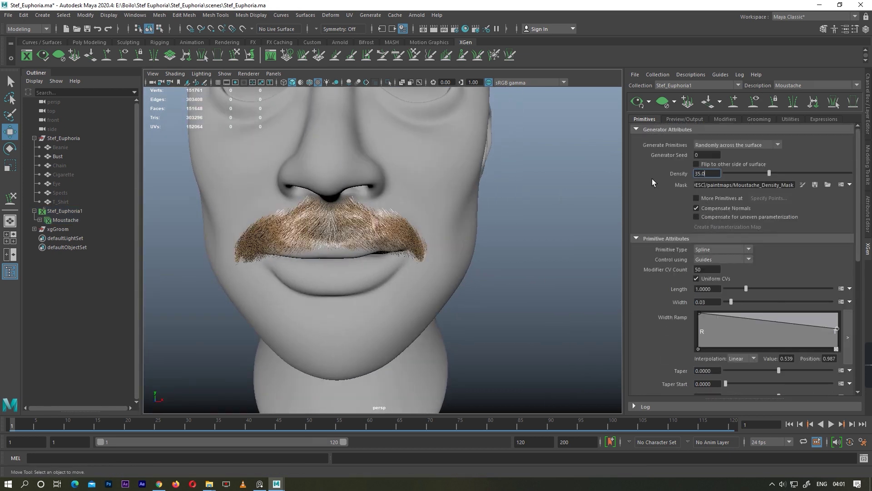
key(BackSpace)
key(BackSpace)
key(BackSpace)
text(50)
key(Return)
scroll(415, 245, down, 3)
mouse_move(414, 245)
alt+mouse_down()
mouse_move(454, 246)
mouse_move(404, 248)
alt+mouse_up()
Step: Return the Density to 35 and show the guide curves over the hair
scroll(404, 247, up, 3)
scroll(403, 248, up, 2)
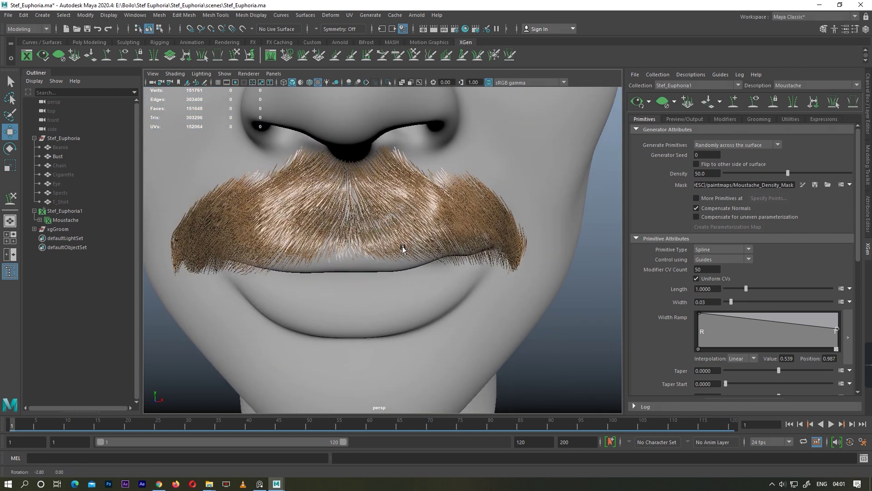
text(35)
key(Return)
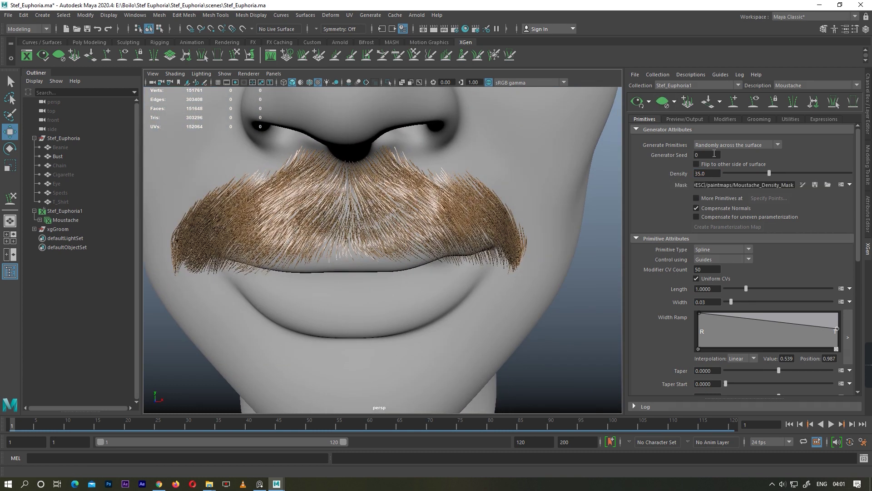
click(666, 103)
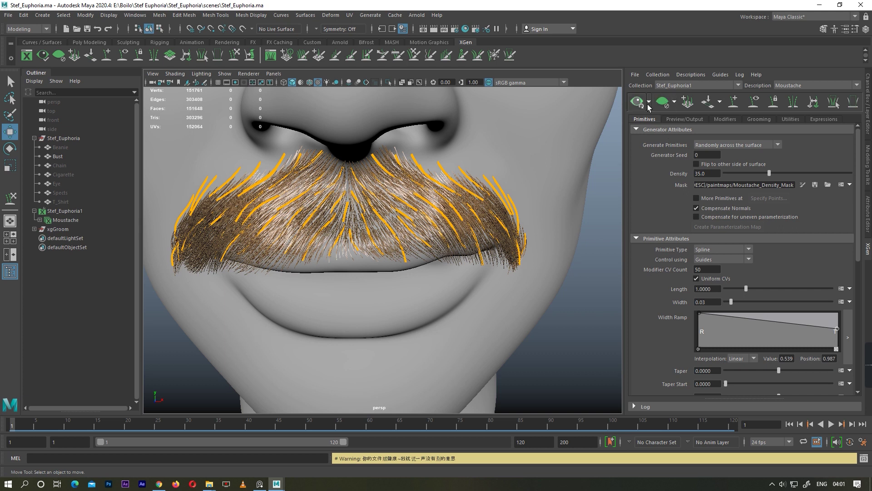
Step: Hide the hair preview and add a new guide on the upper lip
click(670, 99)
mouse_move(362, 195)
alt+middle_down()
mouse_move(376, 229)
mouse_move(475, 263)
mouse_move(431, 263)
alt+middle_up()
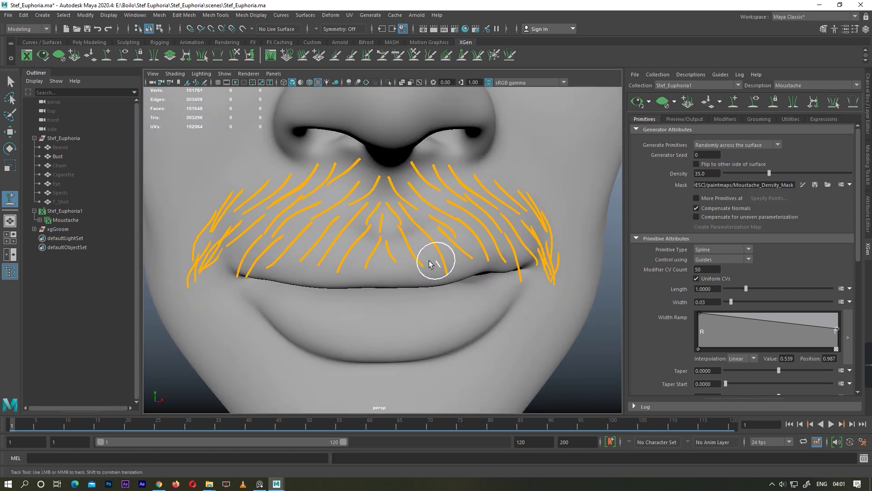
alt+drag(430, 263, 451, 277)
click(733, 103)
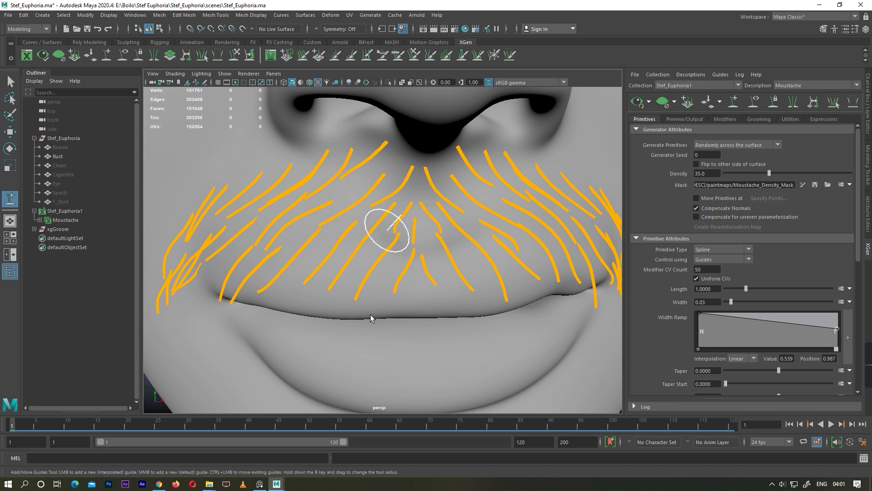
click(356, 289)
alt+drag(364, 305, 351, 243)
alt+drag(298, 253, 506, 279)
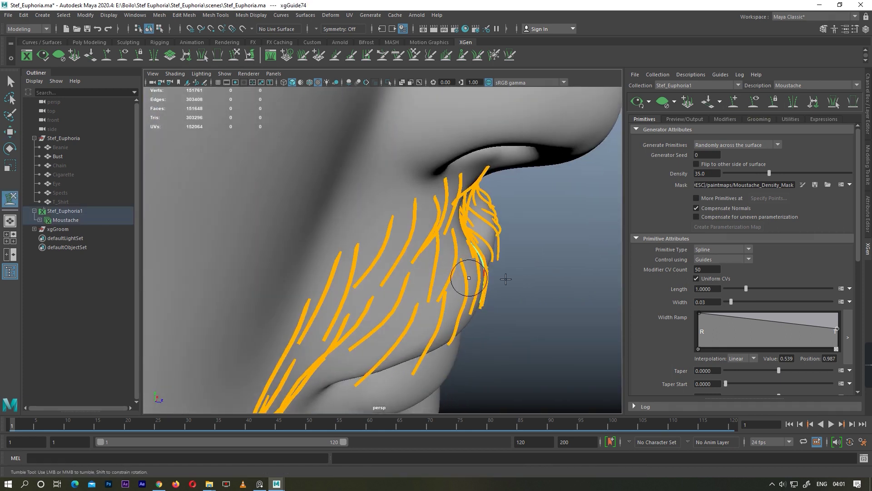
mouse_move(471, 311)
alt+mouse_down()
mouse_move(380, 296)
mouse_move(381, 267)
alt+mouse_up()
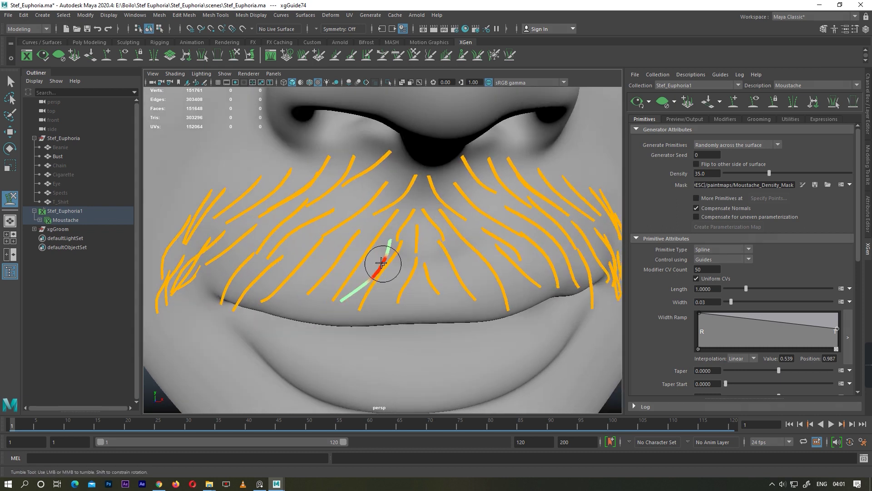
scroll(382, 267, down, 5)
Step: Reshape the newly added lip guide from an angled side view
key(w)
key(y)
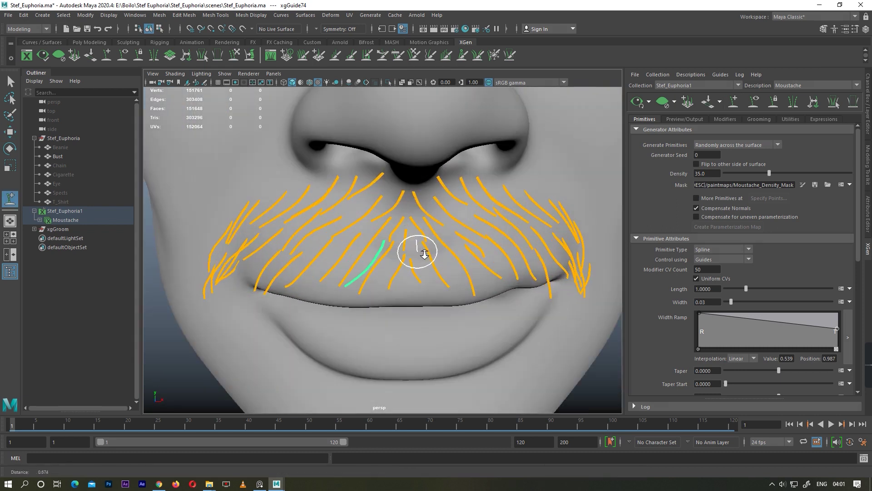
alt+right_drag(419, 250, 427, 226)
alt+middle_drag(407, 224, 402, 176)
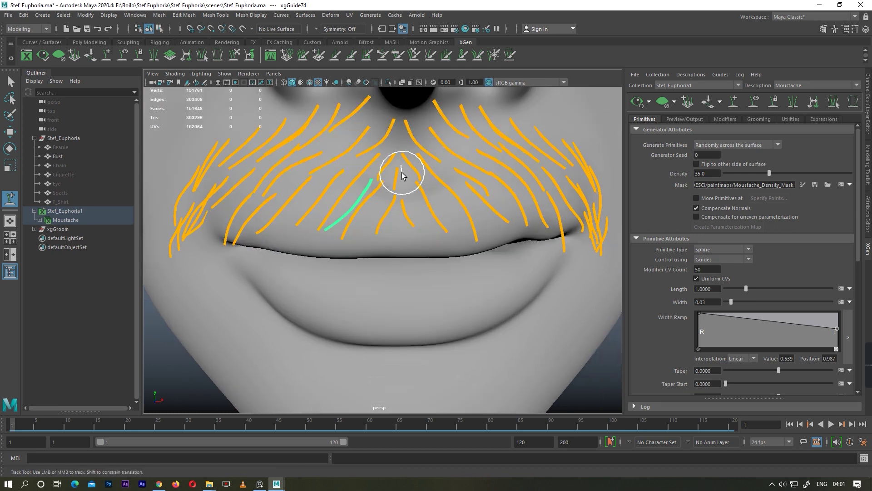
mouse_move(425, 229)
alt+mouse_down()
mouse_move(403, 250)
mouse_move(305, 230)
mouse_move(420, 237)
mouse_move(460, 220)
mouse_move(466, 207)
alt+mouse_up()
key(w)
key(y)
Step: Sculpt the centre under-nose guides from close frontal views of the lip
mouse_move(481, 240)
alt+mouse_down()
mouse_move(433, 224)
mouse_move(283, 250)
alt+mouse_up()
alt+right_drag(283, 249, 284, 221)
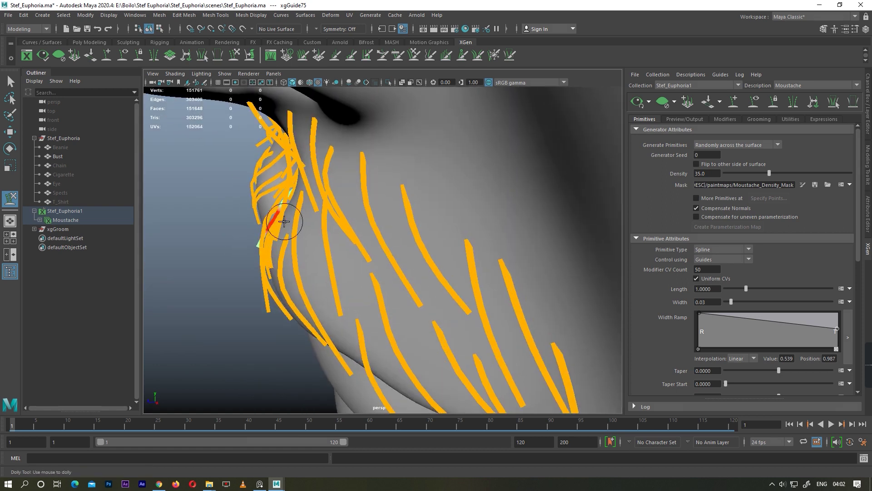
mouse_move(241, 247)
alt+mouse_down()
mouse_move(327, 253)
mouse_move(477, 210)
mouse_move(394, 224)
mouse_move(490, 206)
mouse_move(469, 254)
alt+mouse_up()
scroll(469, 255, down, 5)
mouse_move(407, 240)
alt+right_down()
mouse_move(457, 239)
mouse_move(496, 255)
mouse_move(431, 258)
alt+right_up()
mouse_move(450, 279)
alt+mouse_down()
mouse_move(520, 287)
mouse_move(418, 288)
alt+mouse_up()
mouse_move(418, 288)
alt+right_down()
mouse_move(467, 269)
mouse_move(327, 125)
alt+right_up()
key(w)
key(y)
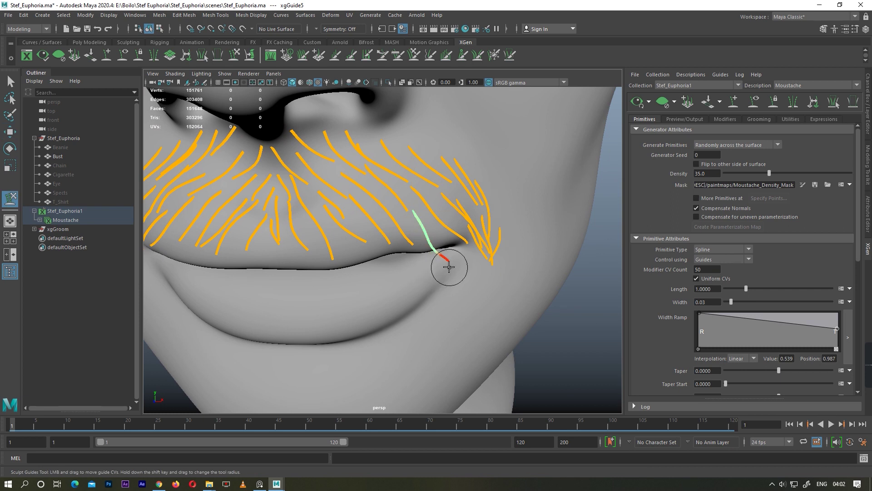
mouse_move(456, 255)
alt+right_down()
mouse_move(493, 179)
mouse_move(510, 205)
alt+right_up()
Step: Refine the lip-corner guides and orbit around the head to review the regenerated moustache
key(w)
key(y)
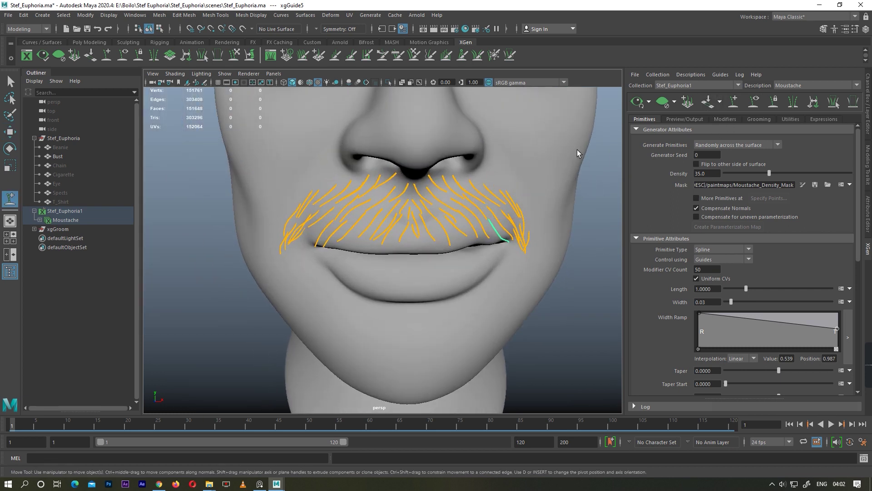
alt+right_drag(391, 173, 418, 177)
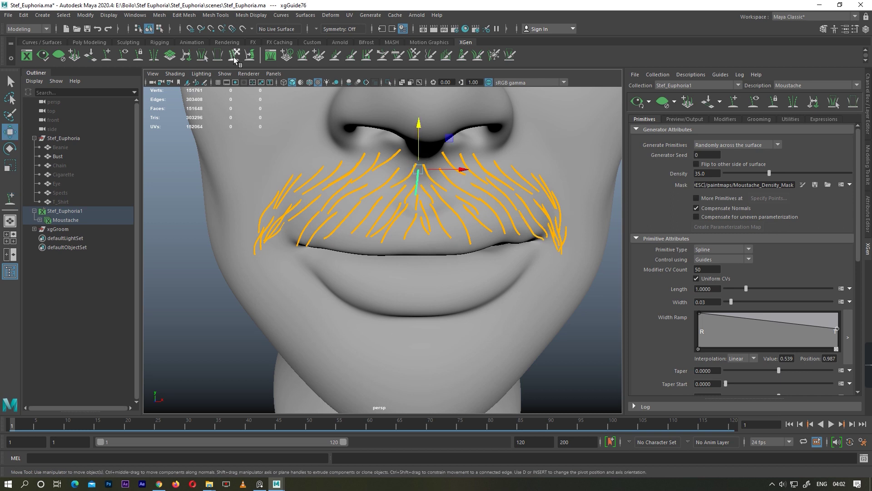
alt+drag(491, 205, 445, 203)
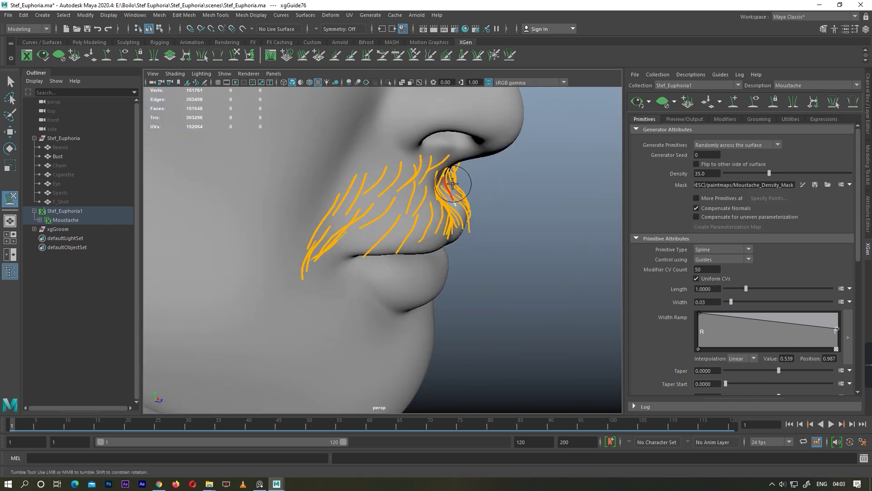
mouse_move(512, 236)
alt+mouse_down()
mouse_move(407, 234)
mouse_move(415, 259)
mouse_move(456, 216)
alt+mouse_up()
mouse_move(517, 180)
alt+mouse_down()
mouse_move(501, 167)
mouse_move(493, 133)
alt+mouse_up()
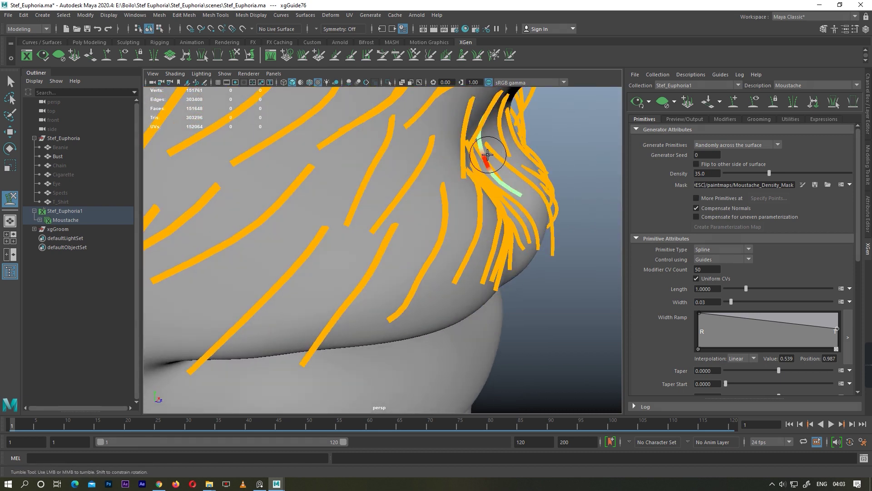
alt+drag(522, 219, 437, 226)
alt+right_drag(428, 139, 493, 253)
mouse_move(449, 202)
alt+right_down()
mouse_move(407, 243)
mouse_move(481, 269)
alt+right_up()
mouse_move(481, 269)
alt+mouse_down()
mouse_move(466, 250)
mouse_move(474, 259)
mouse_move(597, 250)
alt+mouse_up()
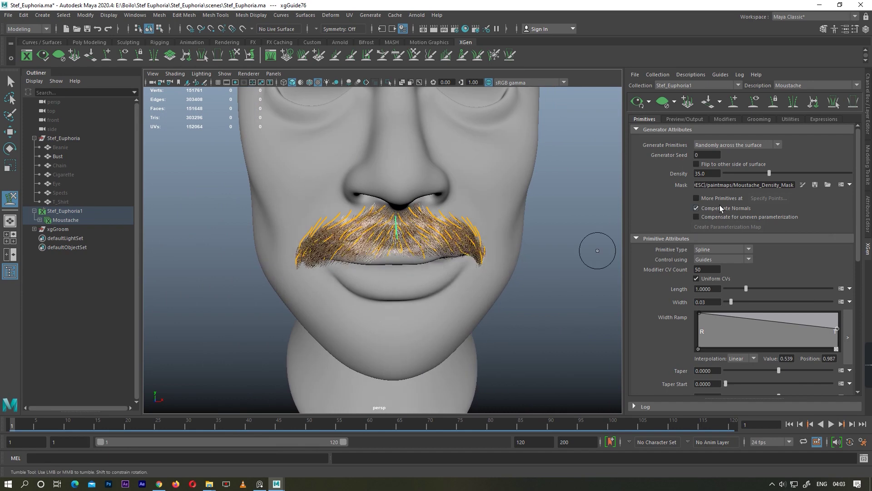
Step: Try a moustache Density of 100 and preview the hair without guides
text(100)
key(Return)
mouse_move(389, 263)
alt+right_down()
mouse_move(453, 286)
mouse_move(467, 271)
mouse_move(422, 255)
alt+right_up()
mouse_move(423, 254)
alt+mouse_down()
mouse_move(364, 263)
mouse_move(444, 269)
mouse_move(396, 260)
alt+mouse_up()
click(503, 229)
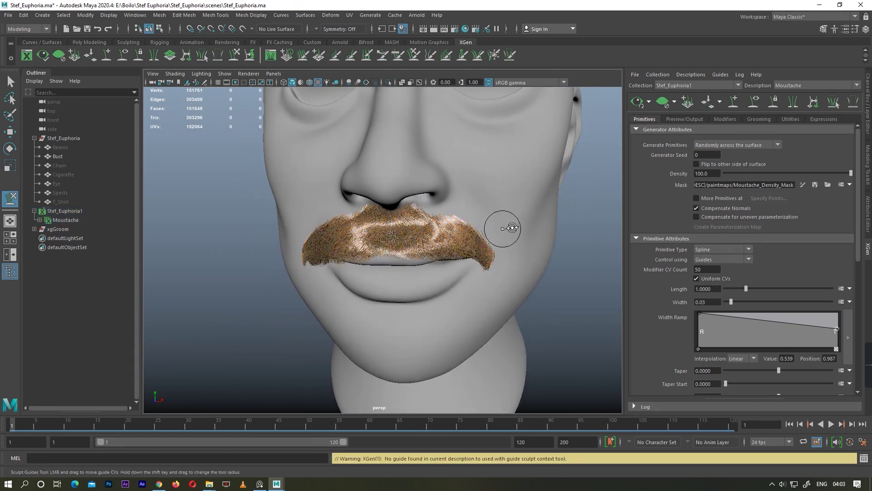
Step: Zoom in to inspect the hair, then hide the preview to leave only the guide curves
scroll(318, 250, down, 5)
scroll(307, 314, up, 10)
scroll(308, 315, down, 5)
scroll(443, 289, up, 3)
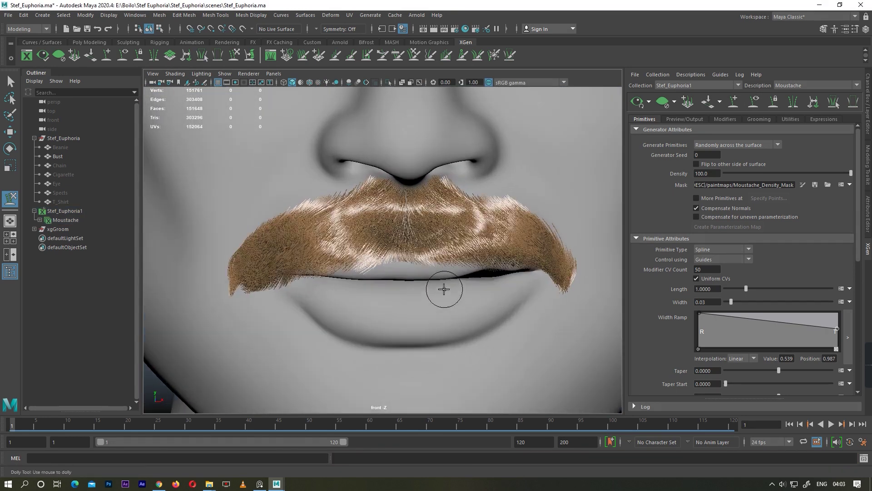
scroll(443, 289, up, 1)
scroll(459, 294, up, 1)
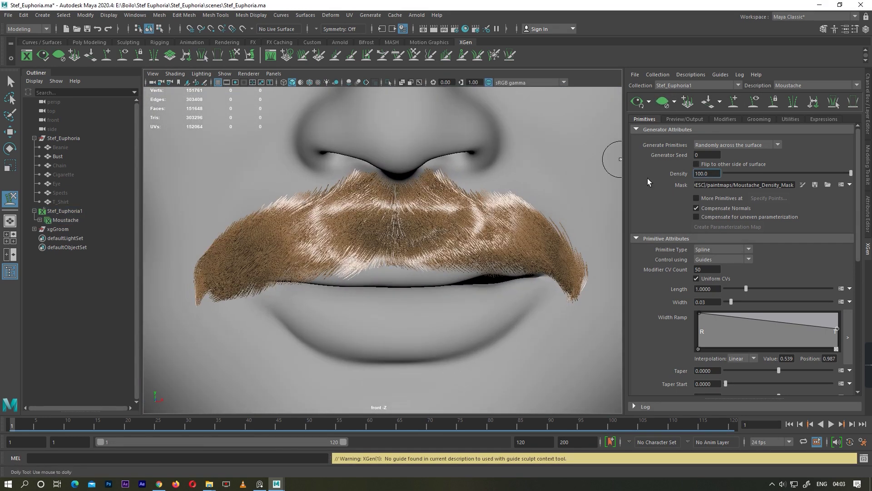
scroll(540, 228, down, 5)
scroll(564, 310, down, 1)
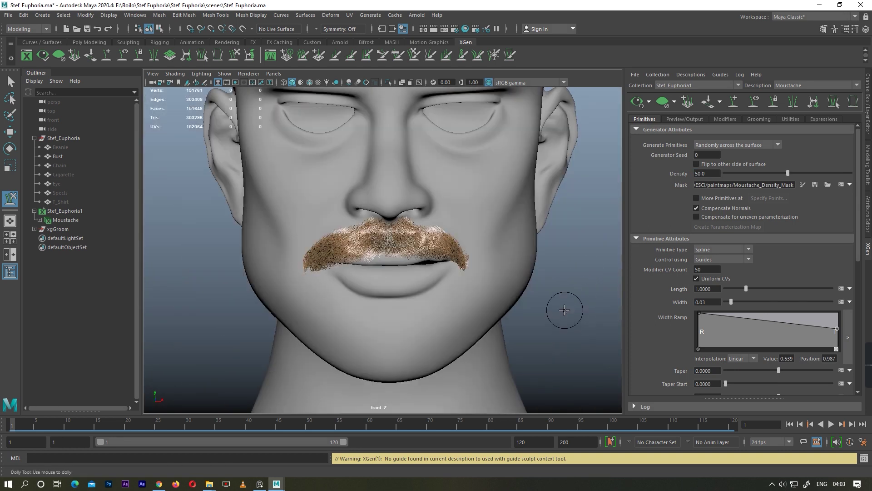
click(688, 104)
scroll(417, 271, up, 2)
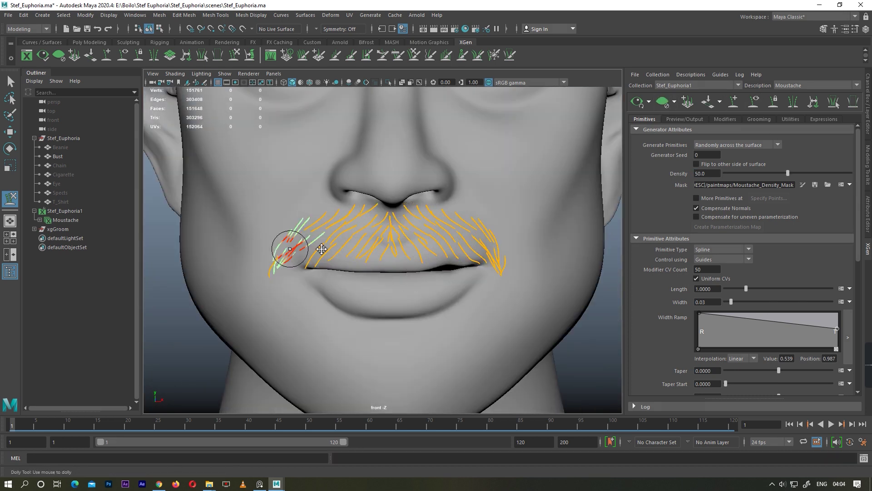
Step: Select guides on the left of the moustache and view the left corner from the front
scroll(313, 240, up, 3)
scroll(318, 236, up, 2)
click(325, 225)
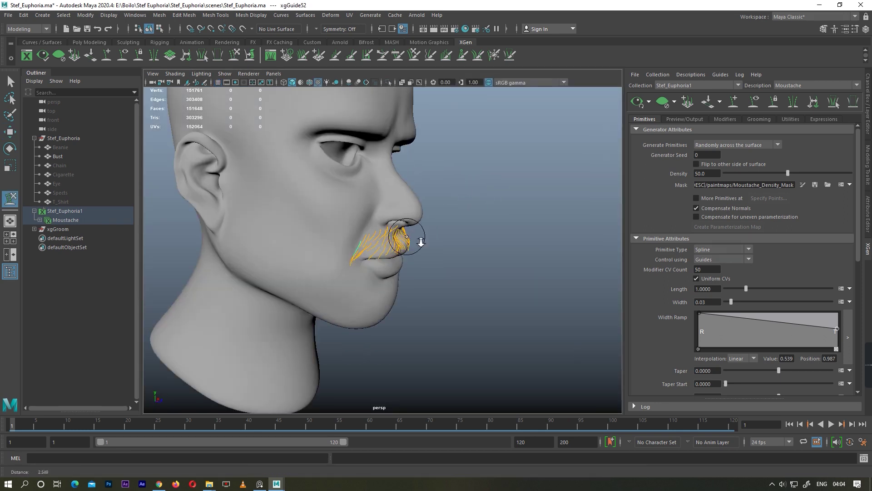
scroll(413, 250, up, 4)
scroll(402, 256, up, 2)
scroll(345, 277, up, 2)
mouse_move(322, 293)
alt+mouse_down()
mouse_move(325, 305)
mouse_move(212, 214)
alt+mouse_up()
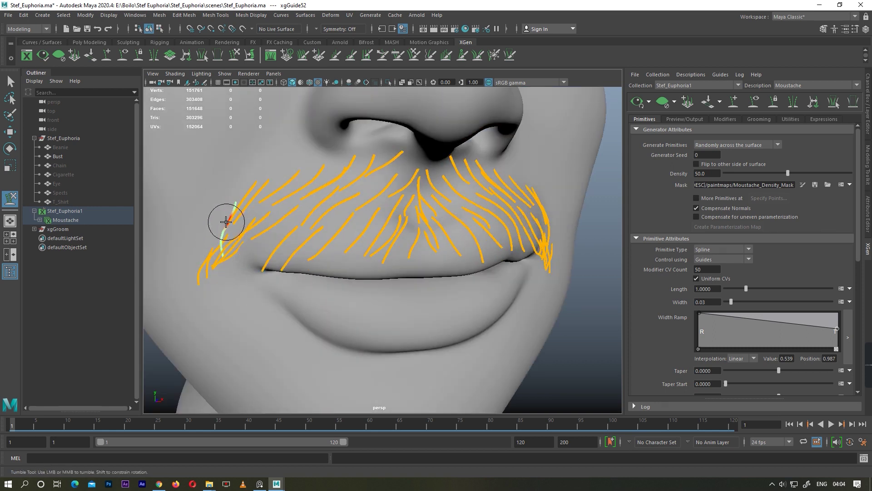
click(202, 273)
alt+drag(203, 273, 306, 259)
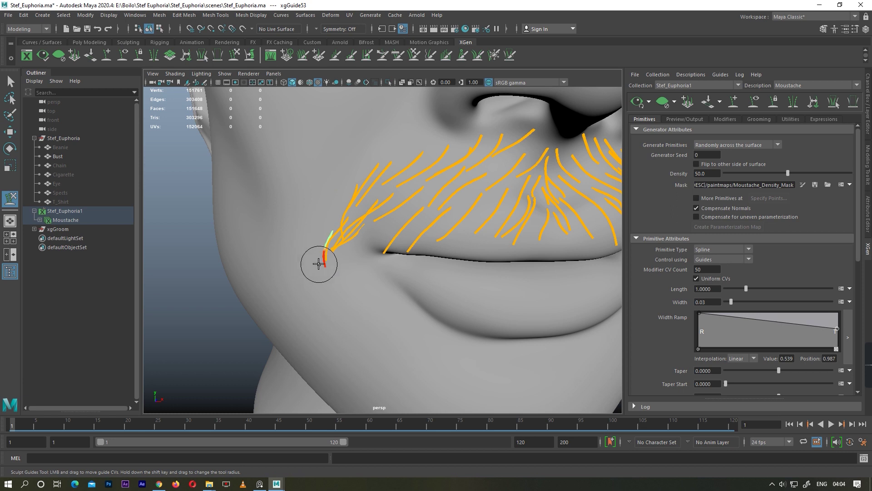
Step: Adjust the lip-edge guide near the left corner and refresh the whole moustache's hair preview
key(w)
scroll(327, 255, up, 4)
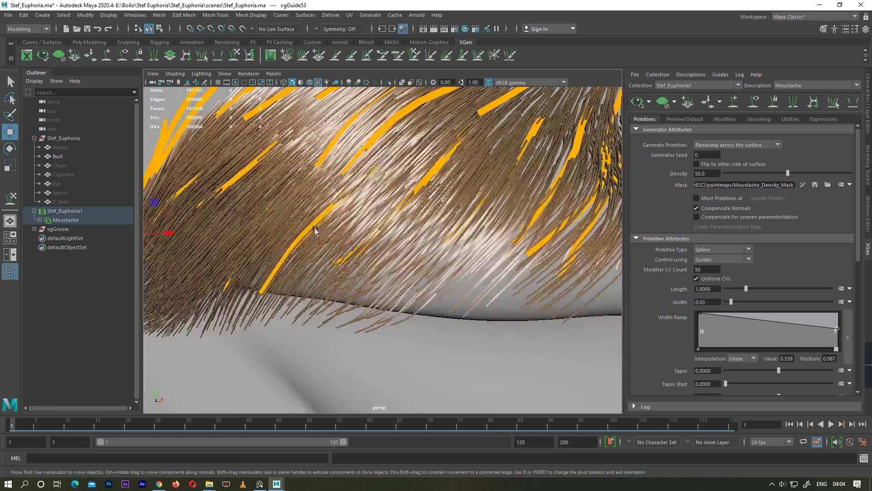
scroll(399, 299, up, 2)
click(399, 299)
key(y)
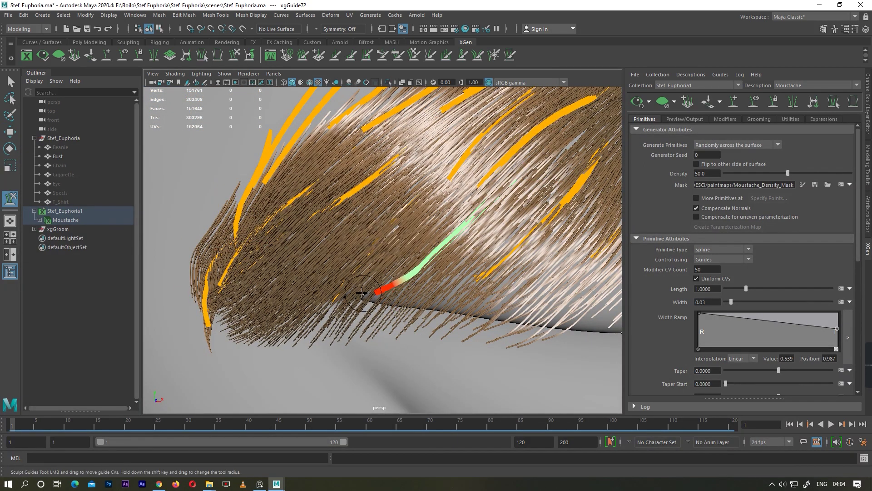
key(w)
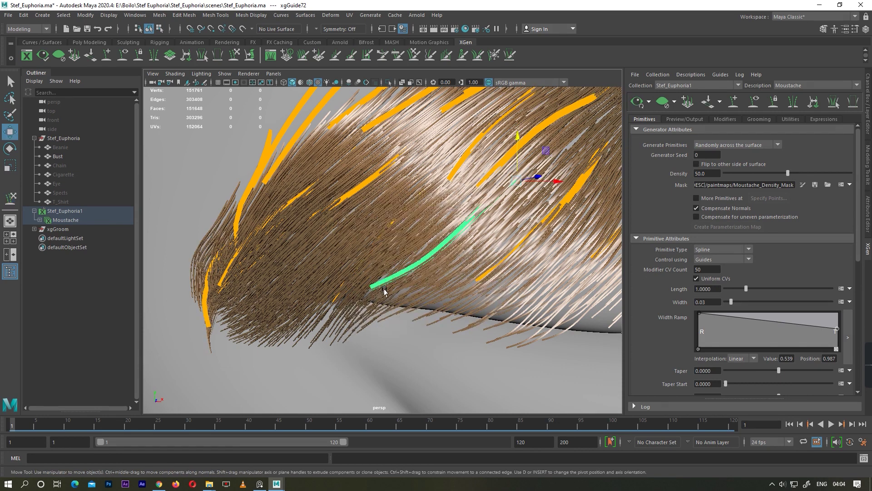
scroll(616, 131, down, 5)
click(616, 130)
scroll(456, 271, up, 3)
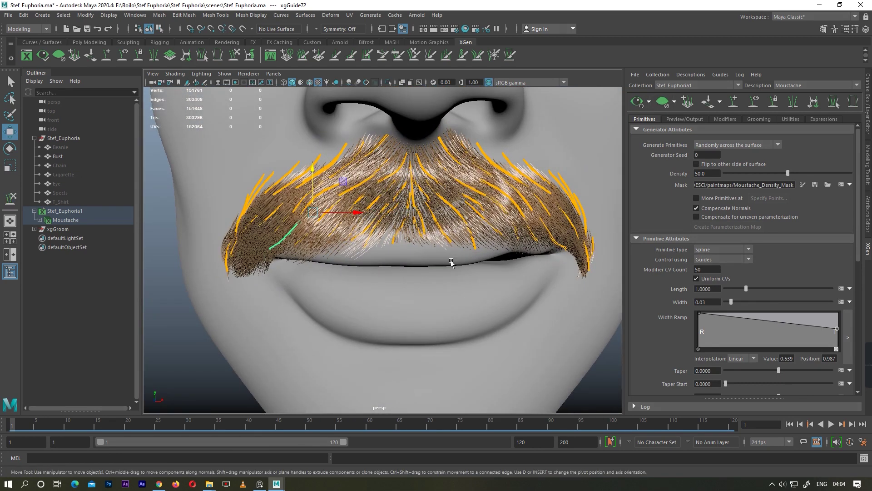
mouse_move(451, 263)
alt+mouse_down()
mouse_move(415, 245)
mouse_move(495, 264)
mouse_move(343, 271)
mouse_move(444, 244)
mouse_move(424, 268)
mouse_move(407, 246)
mouse_move(416, 185)
mouse_move(463, 223)
alt+mouse_up()
key(y)
Step: Check the left-corner guides from front and side profiles
scroll(432, 253, up, 5)
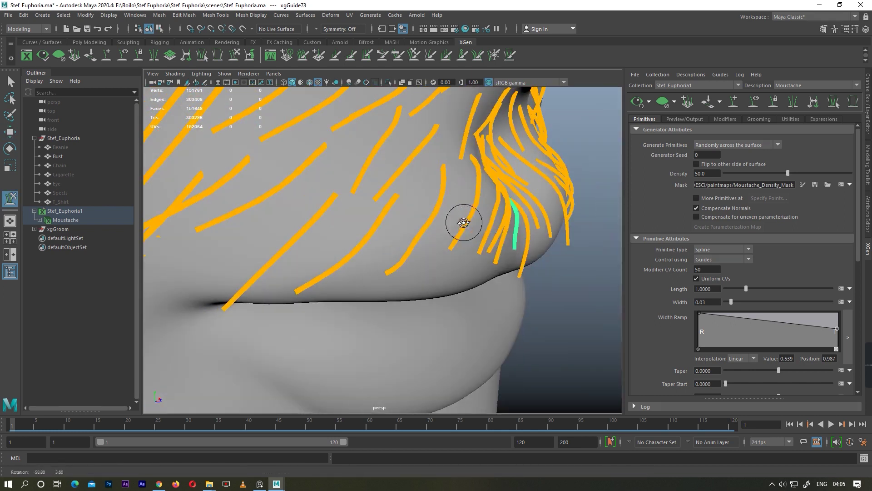
alt+drag(509, 268, 444, 244)
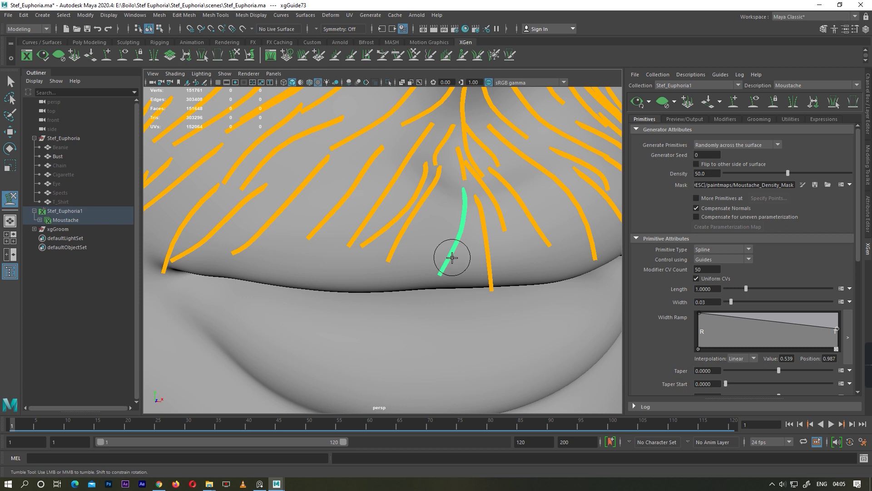
mouse_move(451, 273)
alt+mouse_down()
mouse_move(523, 267)
mouse_move(408, 150)
mouse_move(456, 201)
alt+mouse_up()
scroll(376, 164, up, 3)
scroll(406, 230, down, 5)
mouse_move(406, 230)
alt+mouse_down()
mouse_move(364, 255)
mouse_move(448, 273)
mouse_move(457, 316)
alt+mouse_up()
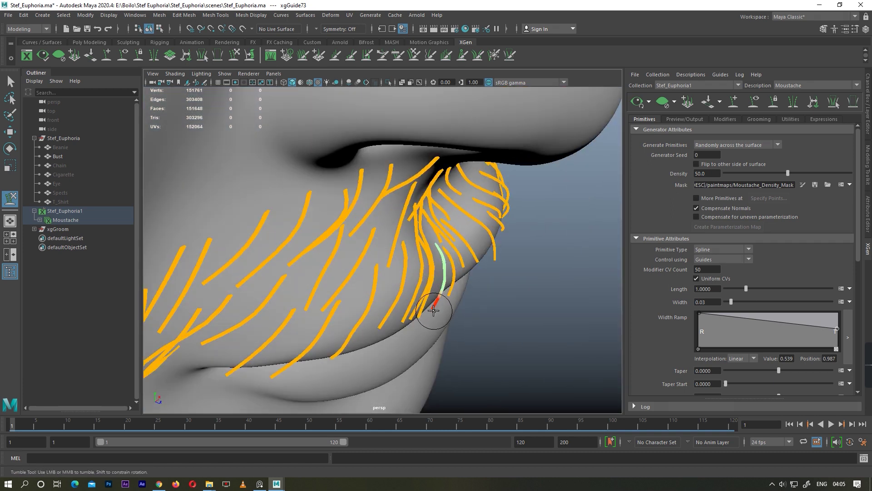
alt+drag(366, 305, 360, 262)
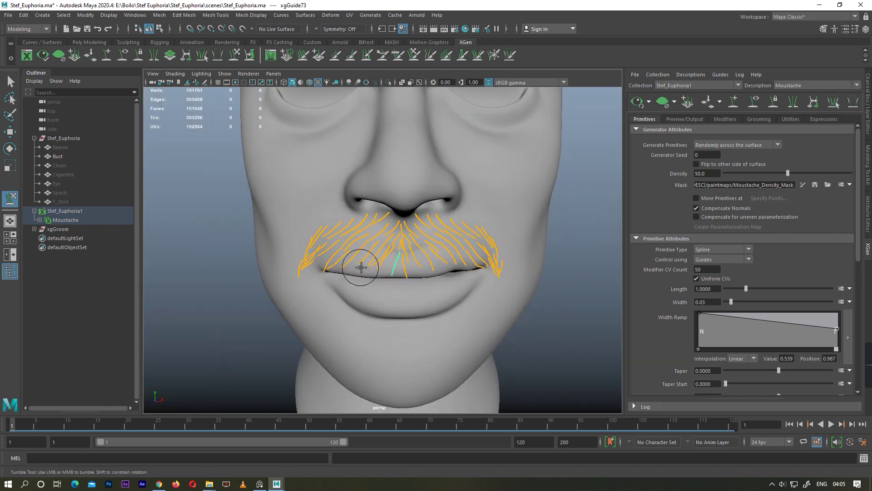
Step: Switch between Move and Sculpt Guides and review the lips from side and front
key(w)
scroll(432, 269, up, 3)
scroll(492, 286, up, 2)
key(y)
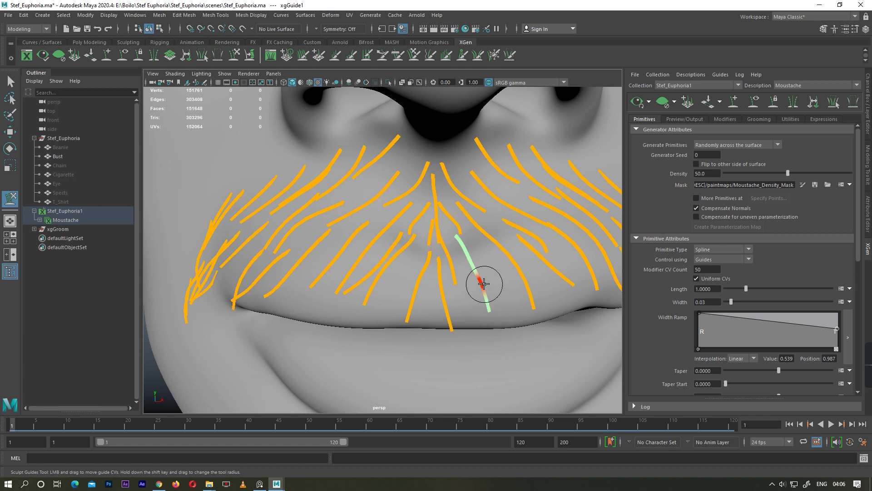
mouse_move(483, 318)
alt+mouse_down()
mouse_move(370, 312)
mouse_move(366, 292)
mouse_move(390, 276)
alt+mouse_up()
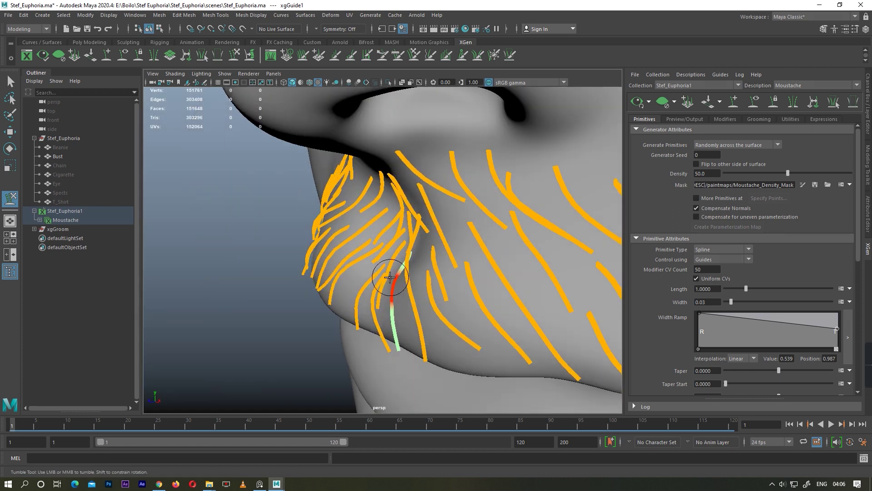
mouse_move(405, 357)
alt+mouse_down()
mouse_move(496, 301)
mouse_move(503, 316)
mouse_move(471, 340)
mouse_move(480, 335)
mouse_move(486, 273)
alt+mouse_up()
Step: Select and sculpt the centre guide and the guide just right of centre
click(464, 286)
key(w)
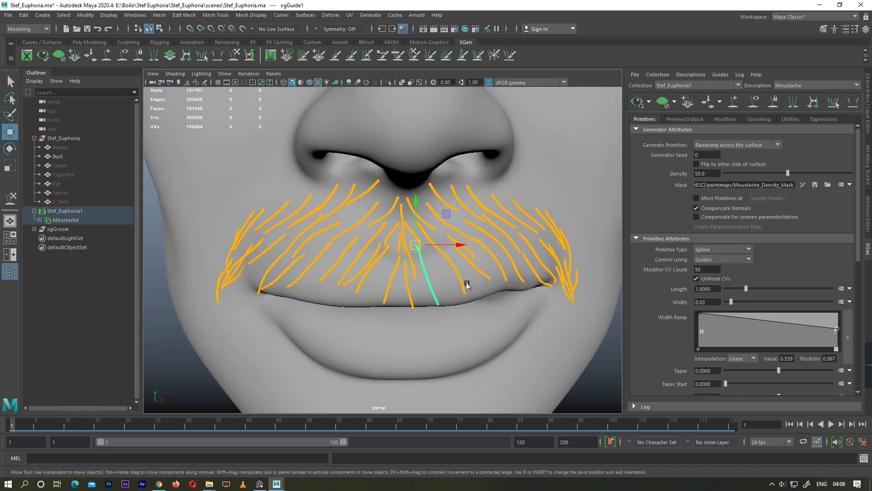
click(233, 55)
mouse_move(439, 276)
alt+mouse_down()
mouse_move(326, 335)
mouse_move(345, 298)
mouse_move(409, 305)
alt+mouse_up()
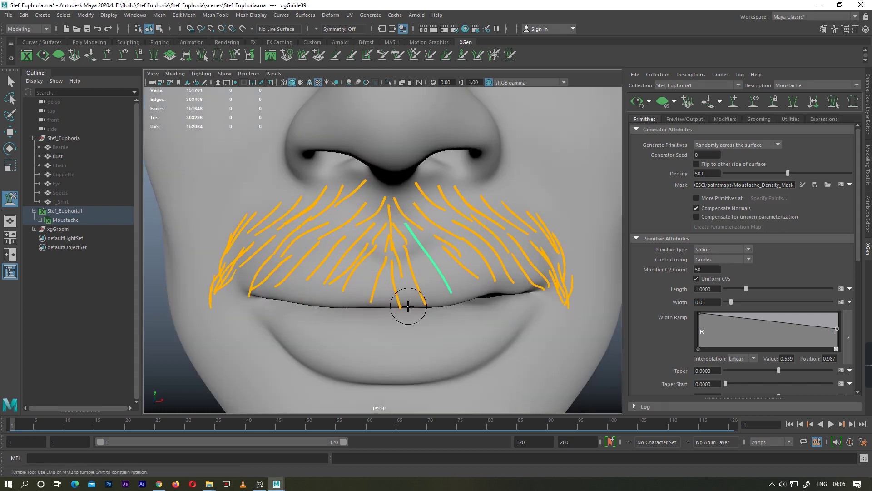
key(w)
click(366, 218)
key(y)
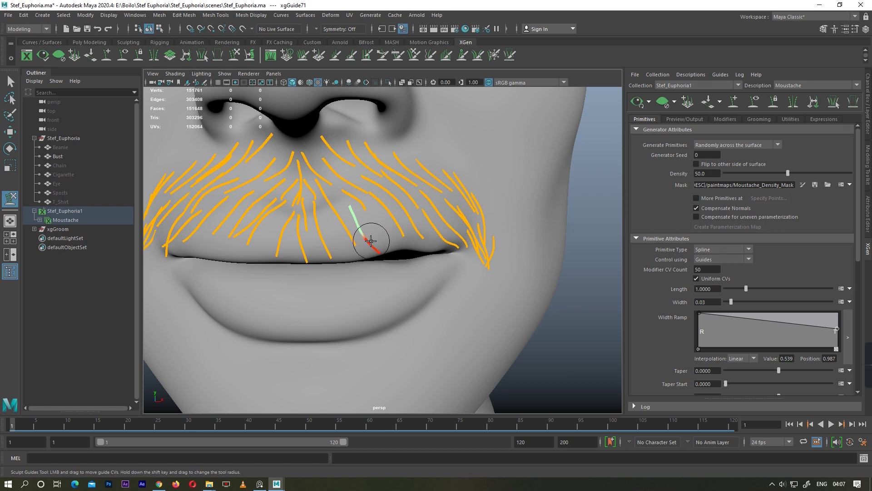
scroll(450, 189, up, 5)
Step: Bend another guide near the lip into a downward curve following the lip
key(w)
click(390, 308)
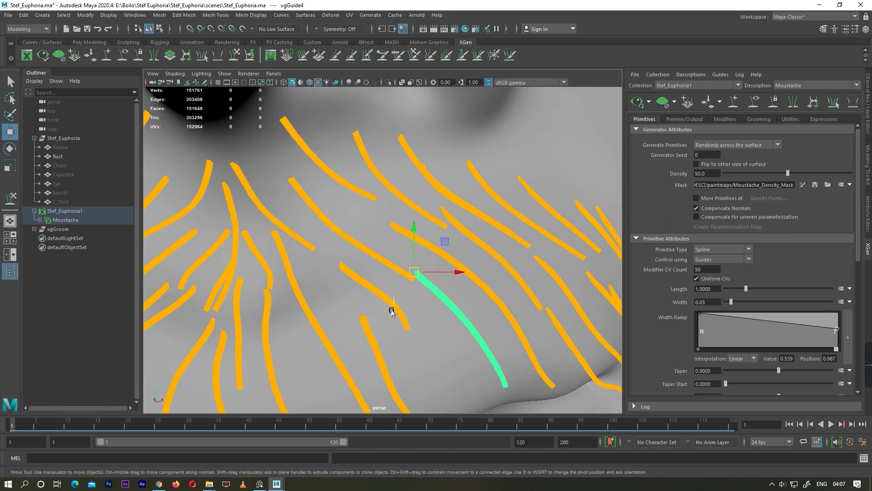
scroll(302, 157, up, 4)
key(y)
alt+middle_drag(298, 121, 356, 228)
drag(363, 290, 391, 336)
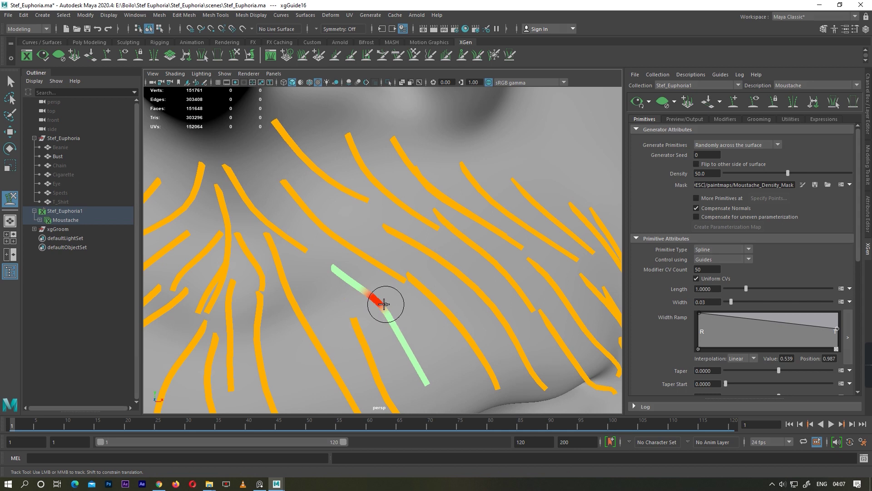
scroll(704, 338, down, 3)
click(706, 350)
Step: Smooth the selected guide's curve and extend it down along the lip
click(443, 253)
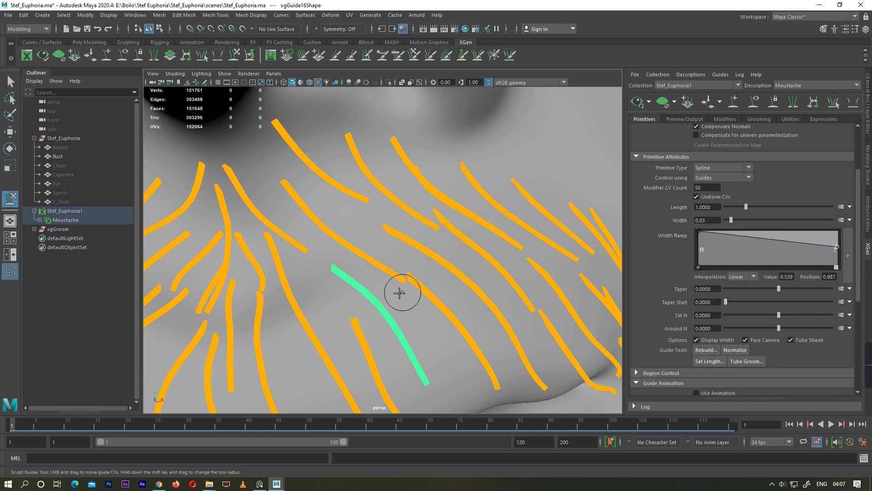
alt+middle_drag(399, 292, 364, 195)
mouse_move(364, 195)
mouse_down()
mouse_move(438, 305)
mouse_move(423, 292)
mouse_up()
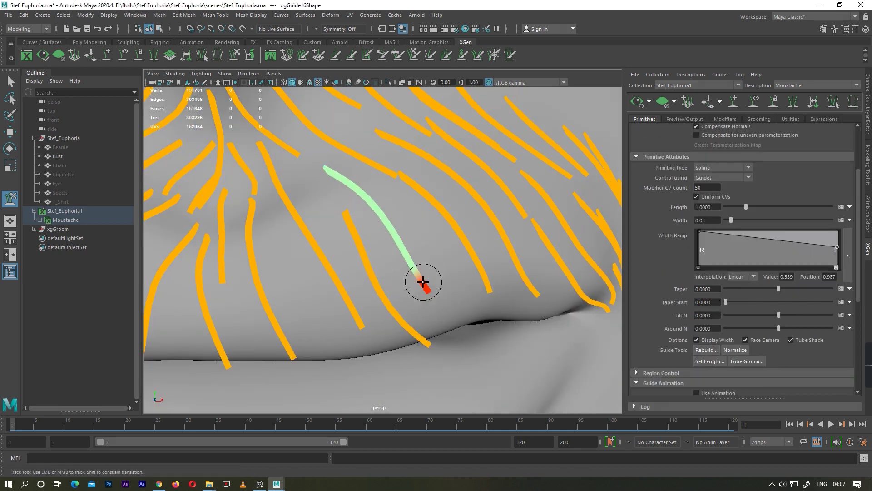
mouse_move(405, 246)
mouse_down()
mouse_move(383, 220)
mouse_move(409, 321)
mouse_up()
drag(318, 322, 293, 254)
mouse_move(300, 295)
mouse_down()
mouse_move(287, 273)
mouse_move(438, 292)
mouse_up()
mouse_move(438, 292)
alt+right_down()
mouse_move(467, 286)
mouse_move(460, 269)
mouse_move(502, 288)
alt+right_up()
Step: Turn off the hair preview and bend the middle of the guide leftward
key(w)
mouse_move(502, 288)
alt+mouse_down()
mouse_move(576, 281)
mouse_move(495, 288)
alt+mouse_up()
scroll(494, 288, up, 3)
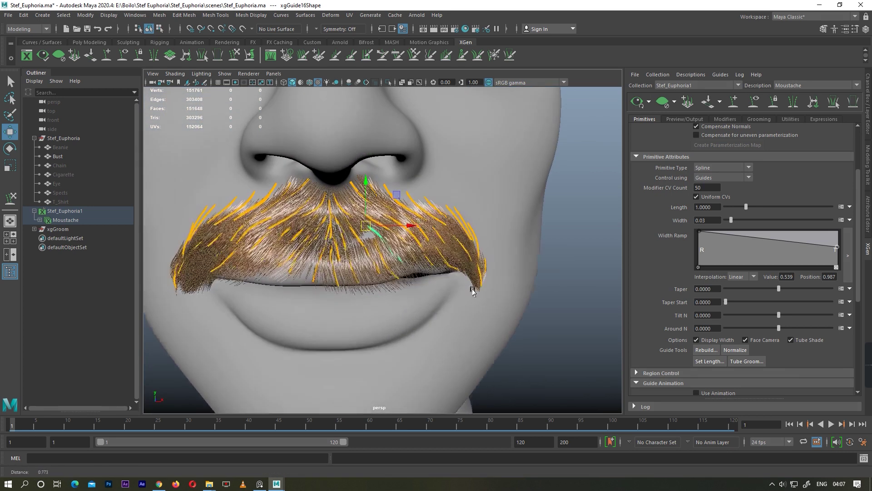
scroll(471, 288, up, 3)
click(661, 109)
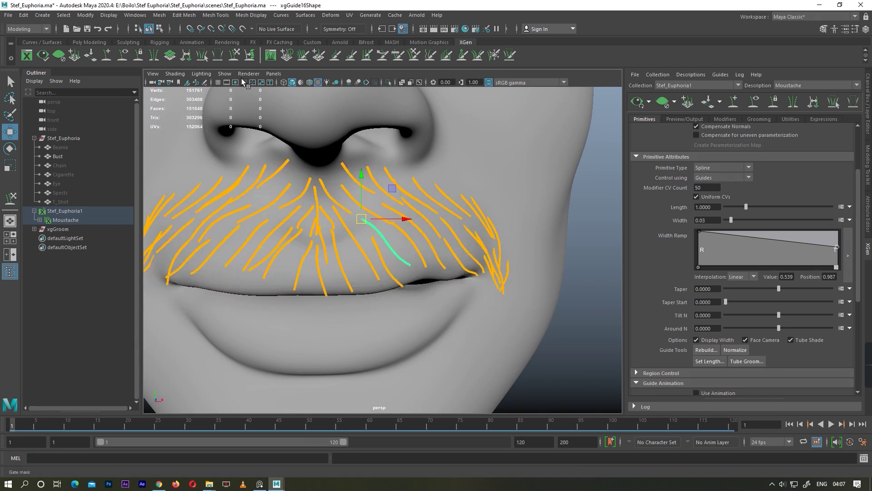
click(234, 54)
alt+drag(291, 236, 348, 254)
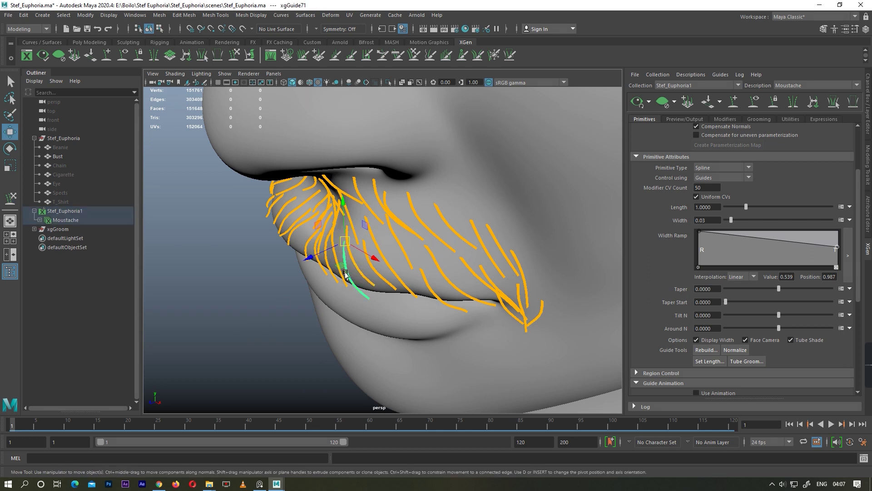
scroll(354, 252, up, 5)
mouse_move(283, 268)
mouse_down()
mouse_move(308, 348)
mouse_move(447, 238)
mouse_move(399, 244)
mouse_up()
Step: Select a neighbouring guide on the lip and frame it
mouse_move(399, 244)
alt+right_down()
mouse_move(406, 308)
mouse_move(390, 278)
alt+right_up()
alt+drag(389, 279, 422, 257)
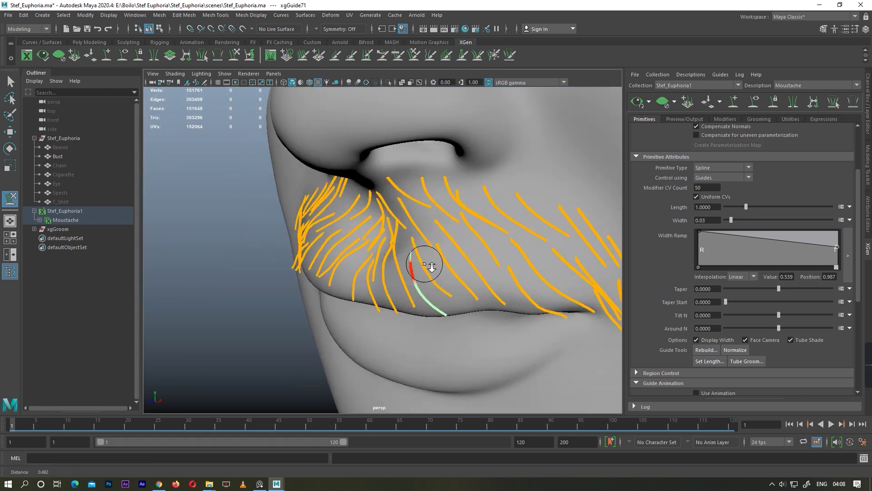
alt+right_drag(422, 257, 414, 272)
mouse_move(415, 272)
alt+mouse_down()
mouse_move(411, 326)
mouse_move(397, 318)
mouse_move(397, 257)
alt+mouse_up()
scroll(396, 317, down, 10)
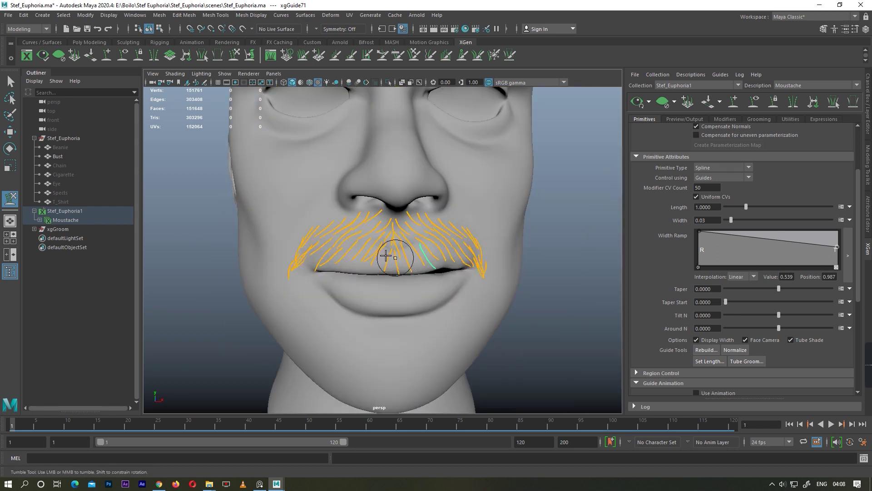
scroll(400, 268, up, 10)
key(w)
drag(322, 292, 323, 293)
key(f)
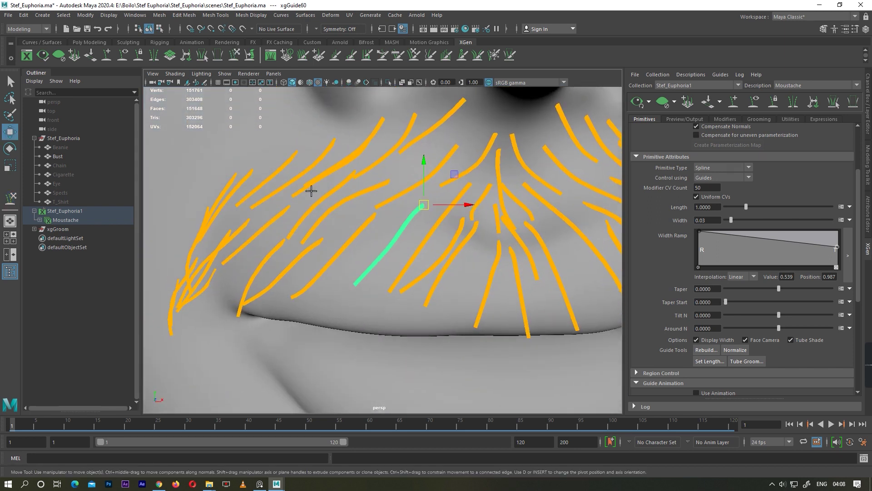
Step: Check the guide from side and front, then rebuild it to smooth it
key(y)
mouse_move(370, 273)
alt+mouse_down()
mouse_move(432, 285)
mouse_move(455, 255)
alt+mouse_up()
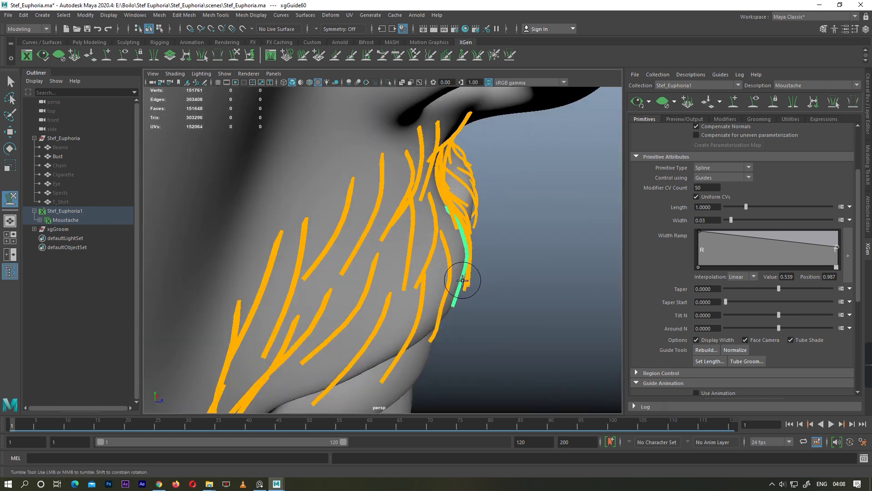
alt+drag(470, 299, 432, 305)
key(w)
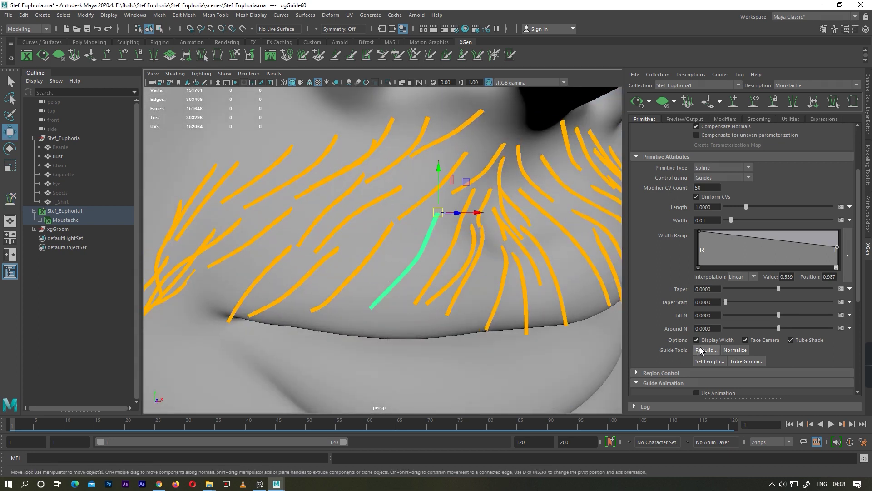
click(701, 350)
click(444, 253)
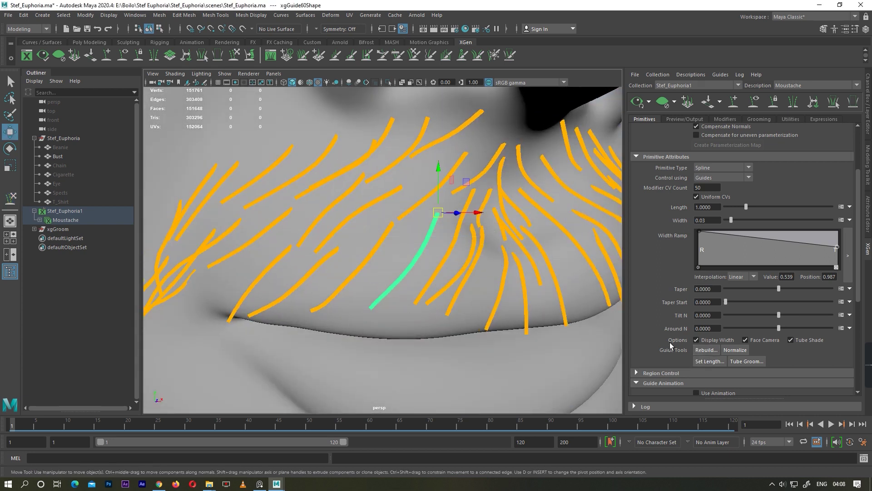
Step: Clear the guide selection and return to the Sculpt Guides brush
click(235, 59)
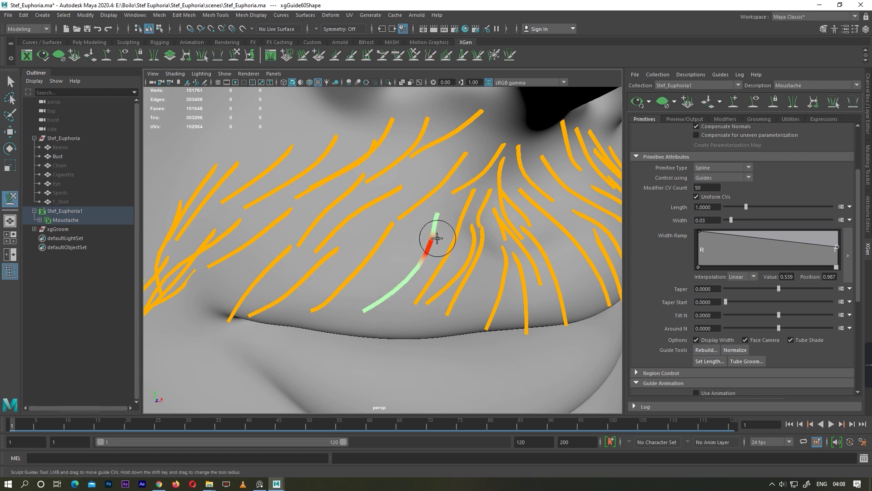
alt+drag(313, 308, 386, 292)
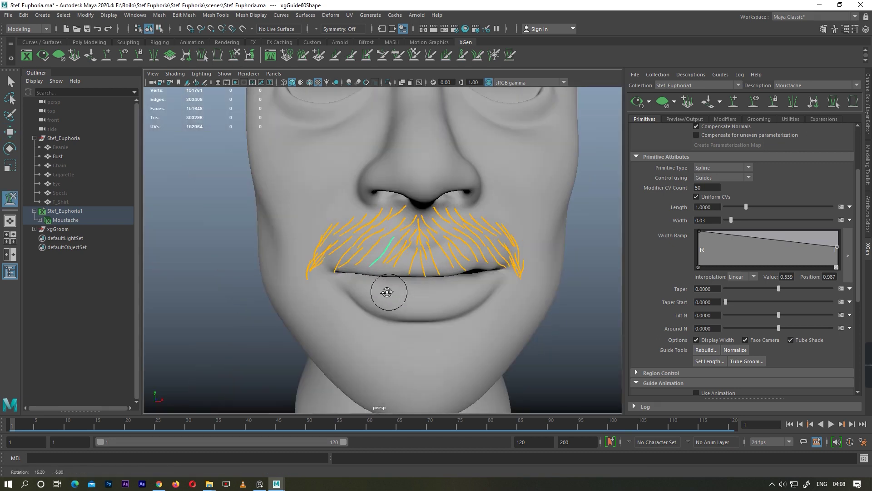
scroll(386, 292, up, 3)
key(w)
click(235, 131)
click(235, 55)
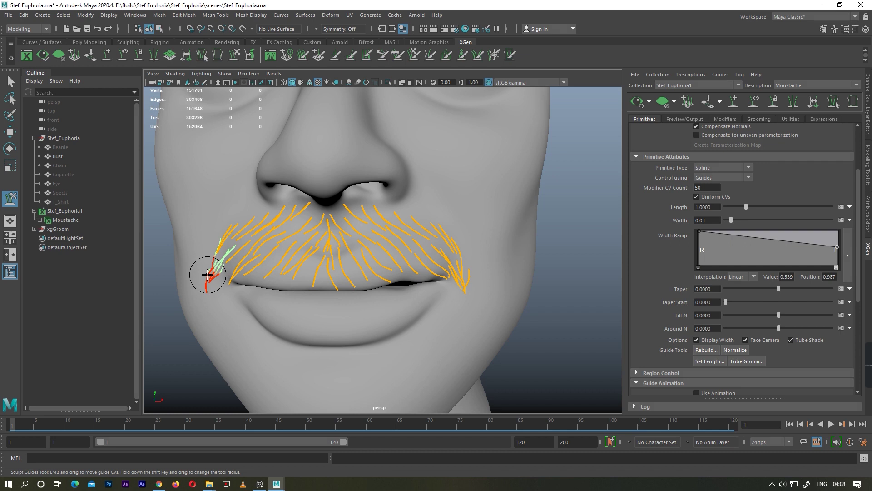
scroll(354, 273, down, 2)
Step: Preview the moustache hair, inspect it from several angles, then clear the preview
alt+drag(355, 272, 409, 268)
key(w)
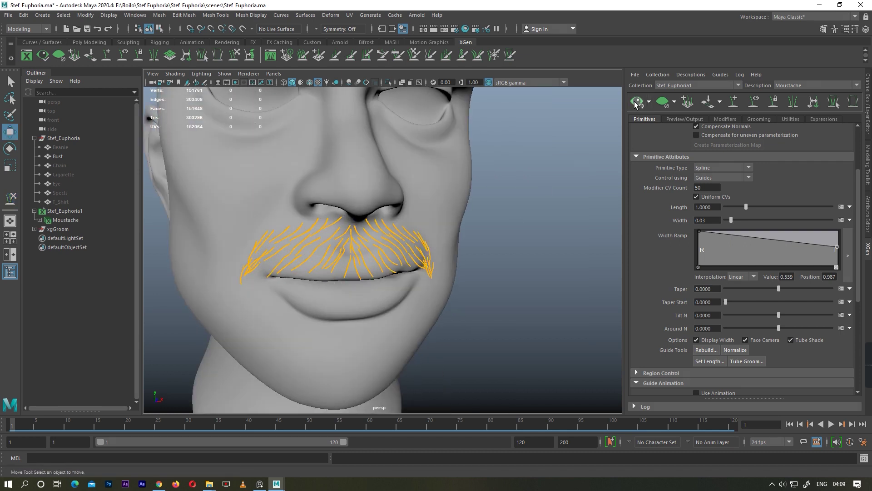
click(636, 103)
alt+drag(545, 255, 371, 261)
scroll(371, 261, up, 5)
mouse_move(432, 295)
alt+mouse_down()
mouse_move(351, 366)
mouse_move(395, 320)
alt+mouse_up()
mouse_move(395, 320)
alt+right_down()
mouse_move(356, 291)
mouse_move(399, 287)
alt+right_up()
mouse_move(399, 286)
alt+mouse_down()
mouse_move(350, 295)
mouse_move(554, 286)
mouse_move(319, 234)
alt+mouse_up()
scroll(365, 237, up, 5)
click(662, 101)
Step: Select all moustache guides and rebuild them with Guide Tools > Rebuild
click(754, 100)
mouse_move(454, 228)
alt+mouse_down()
mouse_move(408, 218)
mouse_move(405, 267)
mouse_move(518, 341)
alt+mouse_up()
scroll(408, 218, down, 5)
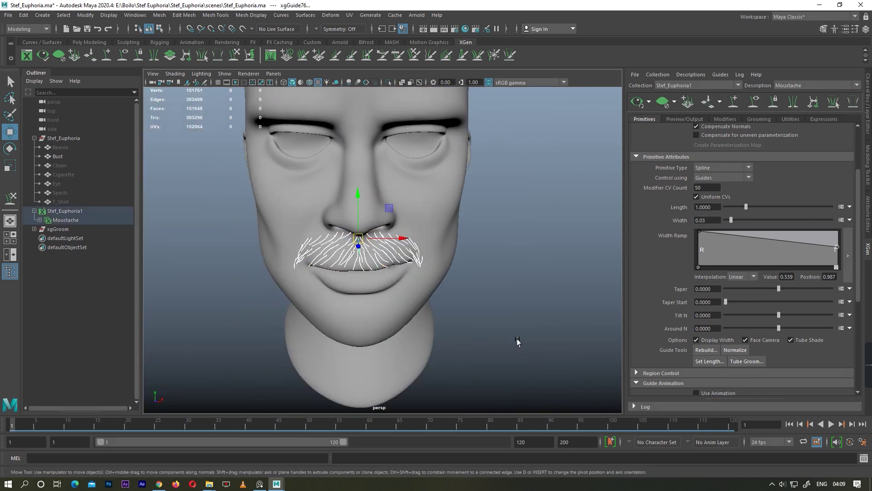
scroll(712, 315, down, 3)
click(706, 295)
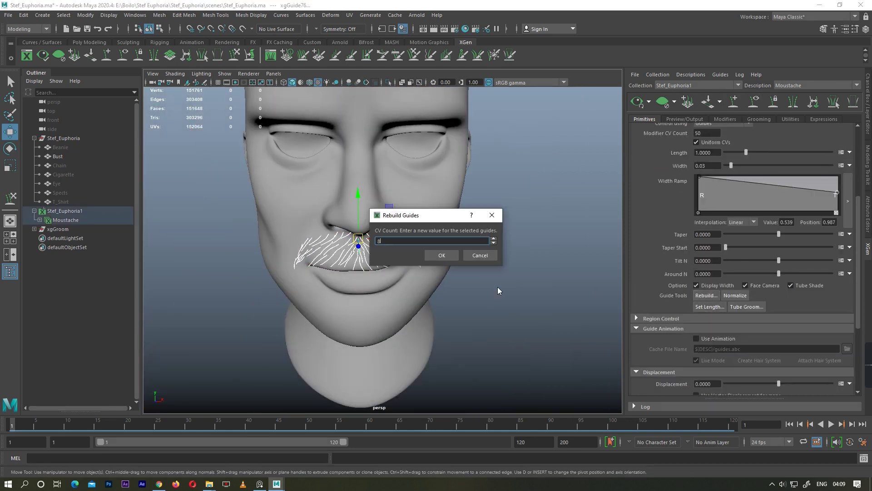
key(Return)
Step: Deselect, check the hair preview, clear it, and select a guide beside the mouth corner
scroll(497, 287, up, 3)
alt+drag(497, 287, 550, 274)
click(551, 275)
click(637, 101)
mouse_move(454, 250)
alt+mouse_down()
mouse_move(408, 254)
mouse_move(309, 228)
alt+mouse_up()
click(662, 101)
scroll(359, 262, up, 3)
click(360, 262)
click(250, 55)
Step: Select a guide near the left mouth corner for sculpting
scroll(309, 228, up, 3)
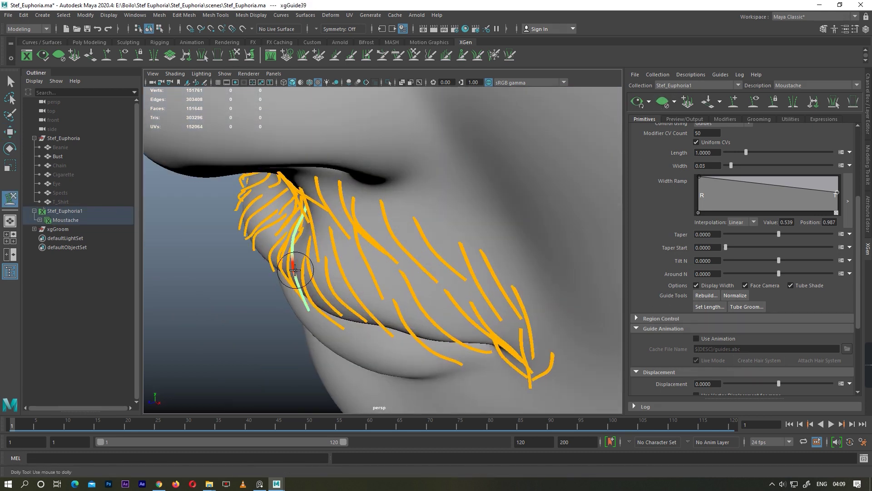
alt+drag(301, 291, 321, 283)
key(w)
click(324, 300)
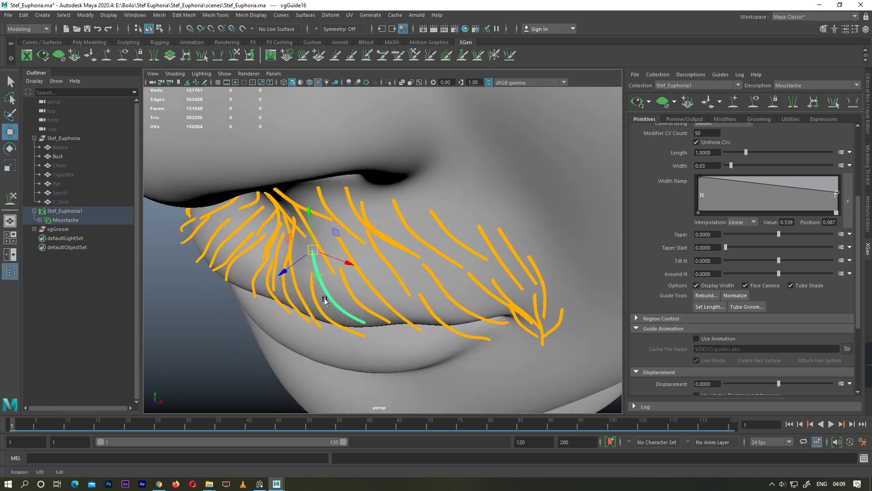
click(236, 56)
Step: Select another mouth-corner guide and sculpt it to follow the lip
alt+drag(281, 254, 303, 258)
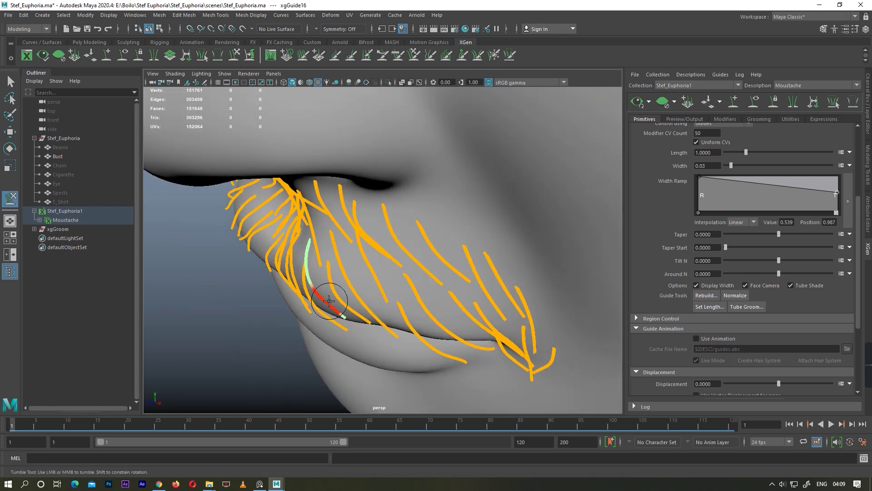
alt+drag(346, 322, 370, 331)
key(w)
click(359, 331)
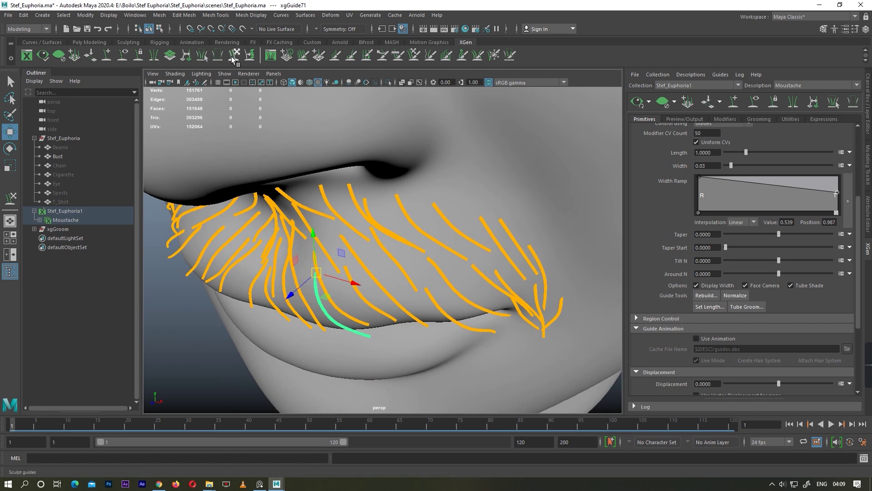
click(233, 56)
alt+drag(286, 278, 307, 284)
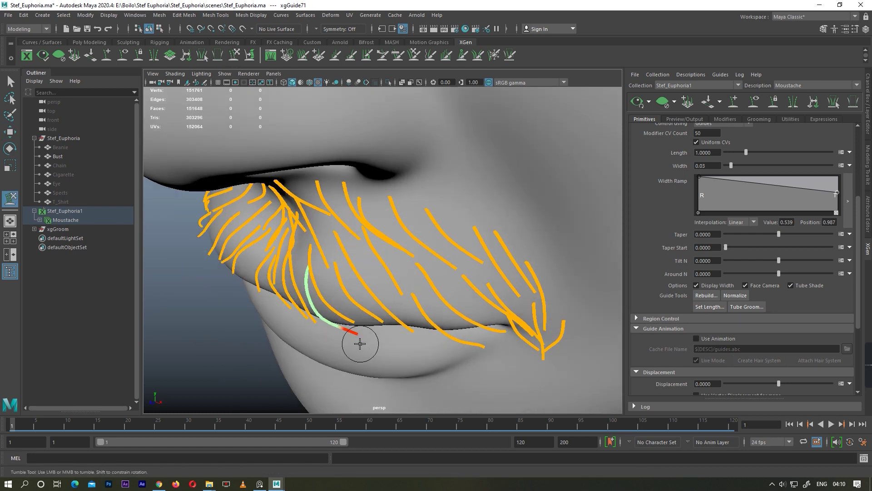
alt+drag(359, 344, 394, 308)
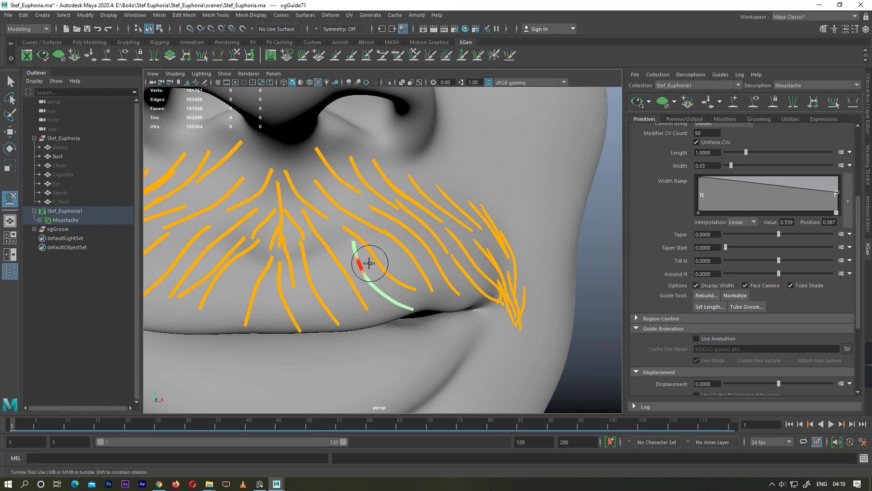
Step: Check the corner guides from a right three-quarter view and from the front
scroll(380, 287, down, 5)
key(w)
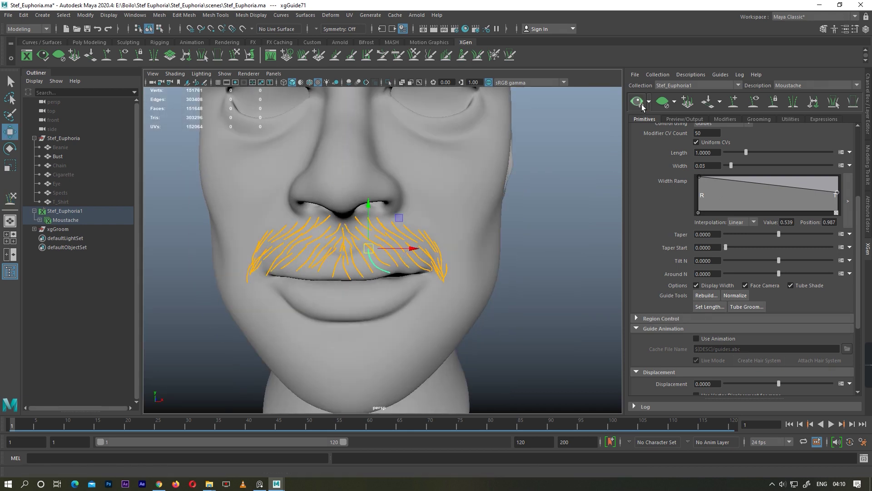
scroll(369, 255, up, 4)
mouse_move(369, 255)
alt+mouse_down()
mouse_move(413, 253)
mouse_move(415, 278)
mouse_move(522, 249)
alt+mouse_up()
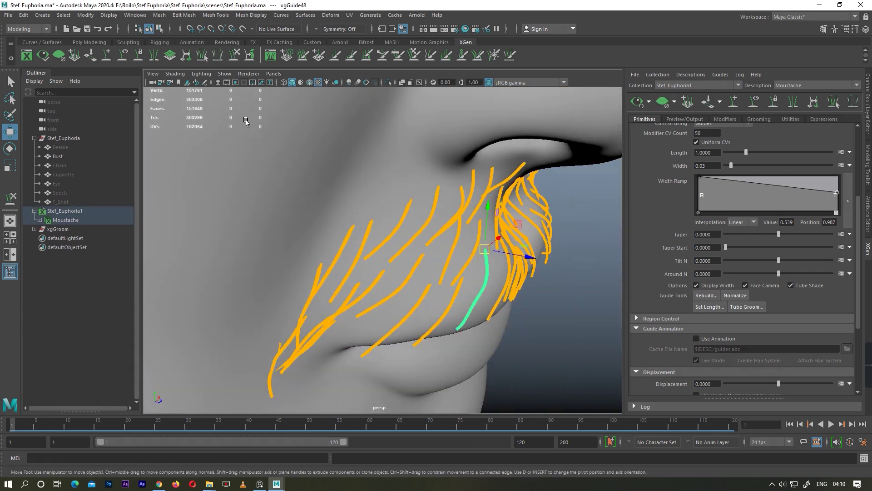
scroll(438, 275, up, 3)
scroll(361, 292, up, 3)
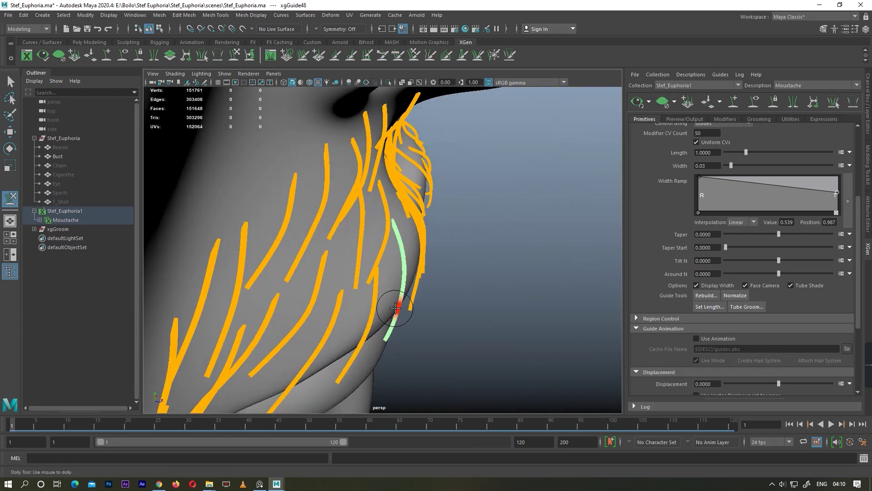
mouse_move(386, 352)
alt+mouse_down()
mouse_move(351, 317)
mouse_move(381, 260)
mouse_move(349, 276)
alt+mouse_up()
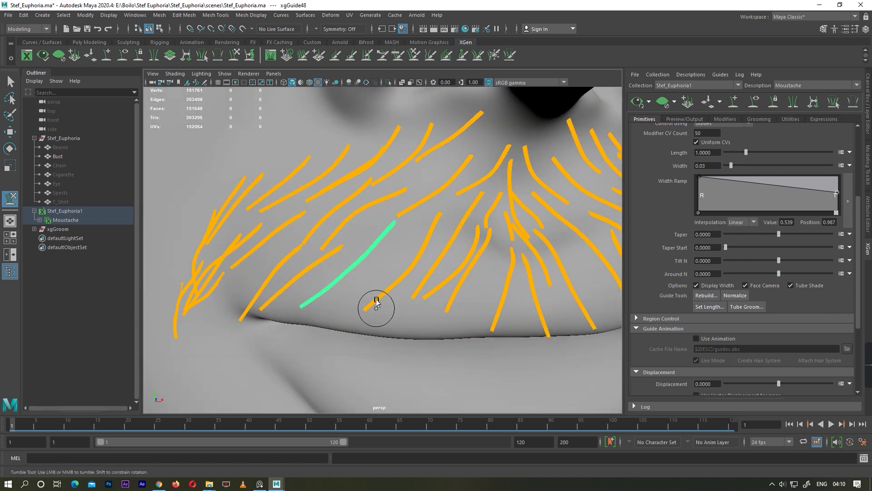
Step: Refine the corner guide with the Sculpt Guides brush, checking side and front views
key(w)
alt+drag(376, 302, 353, 305)
click(235, 60)
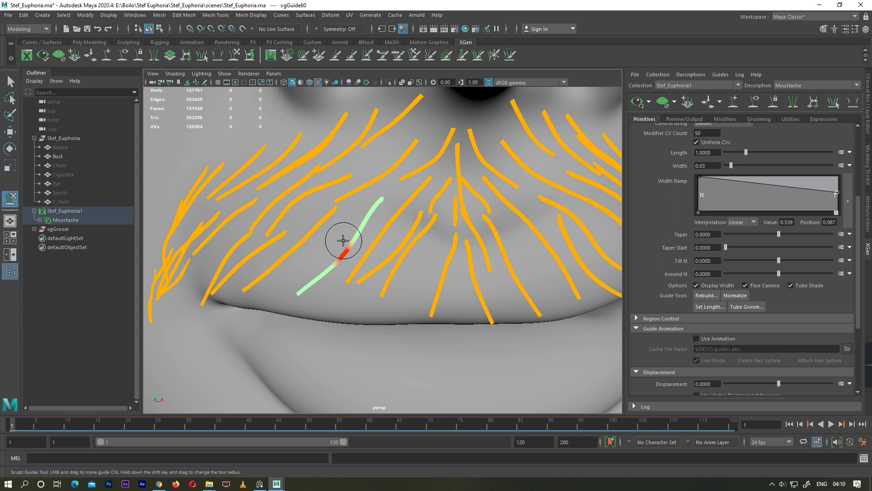
mouse_move(311, 273)
alt+mouse_down()
mouse_move(400, 296)
mouse_move(374, 291)
alt+mouse_up()
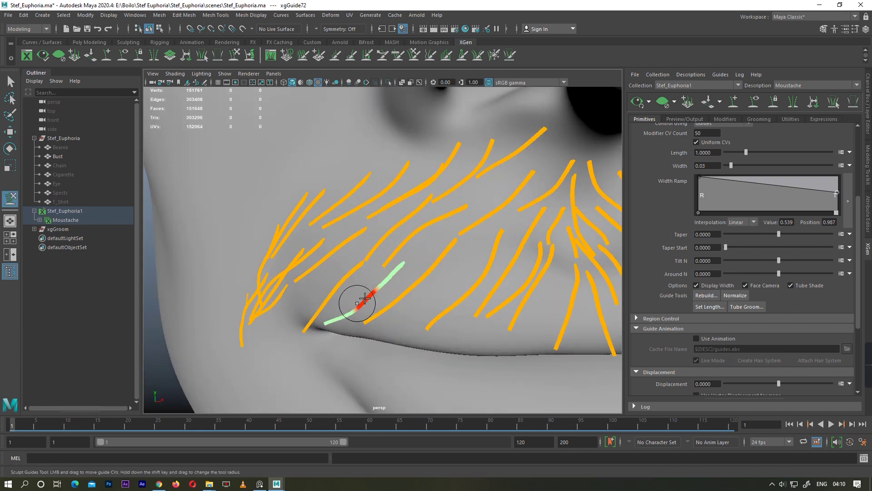
alt+drag(368, 296, 374, 287)
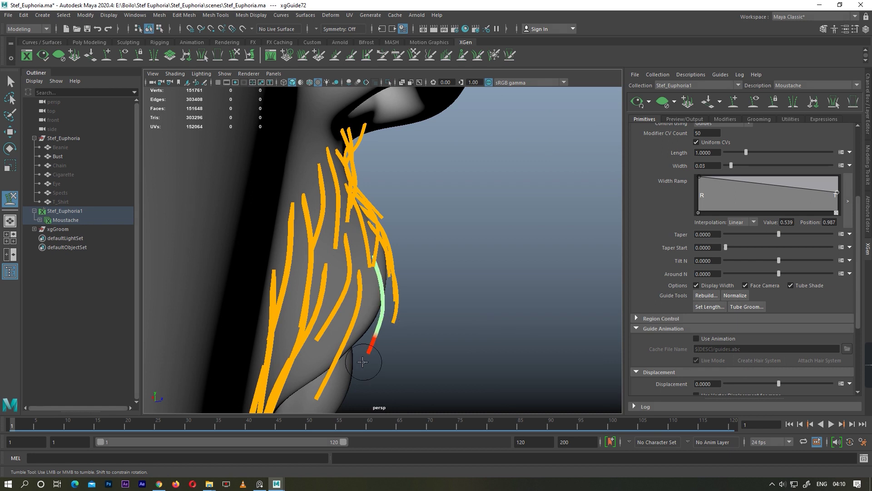
mouse_move(354, 352)
alt+mouse_down()
mouse_move(313, 343)
mouse_move(395, 335)
alt+mouse_up()
scroll(316, 351, down, 2)
scroll(337, 337, down, 5)
Step: Generate the brown moustache hair preview and orbit around to inspect it
key(w)
click(637, 97)
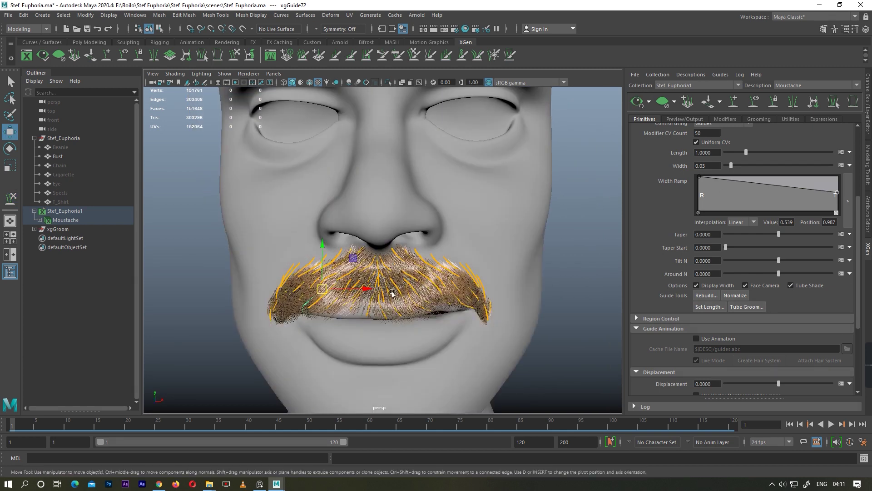
alt+drag(536, 306, 378, 317)
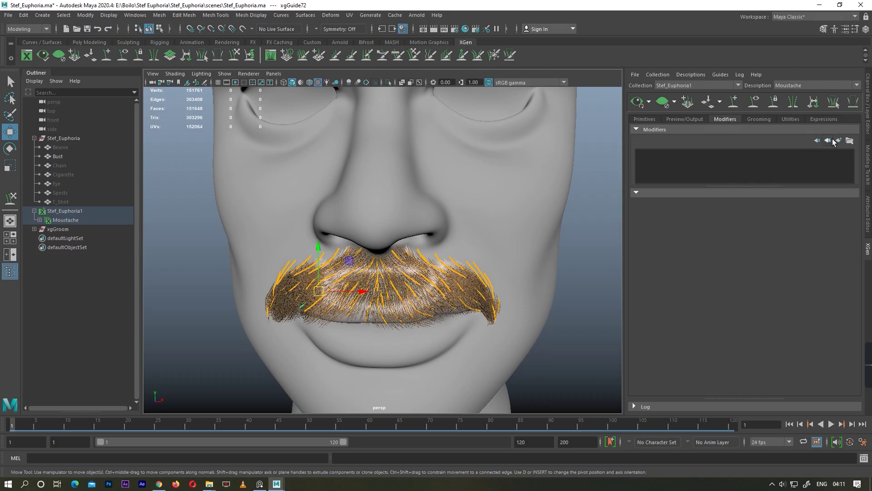
Step: Add a Clumping modifier to the moustache and save its clump maps
click(833, 141)
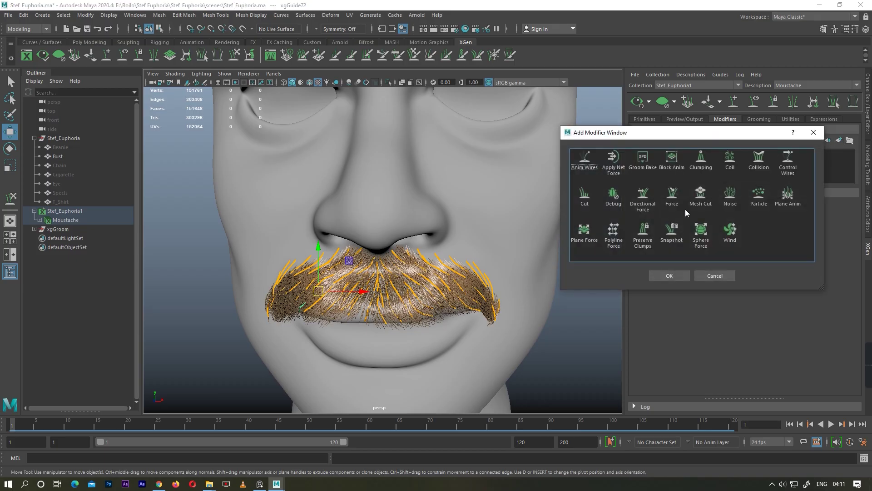
click(669, 275)
click(833, 371)
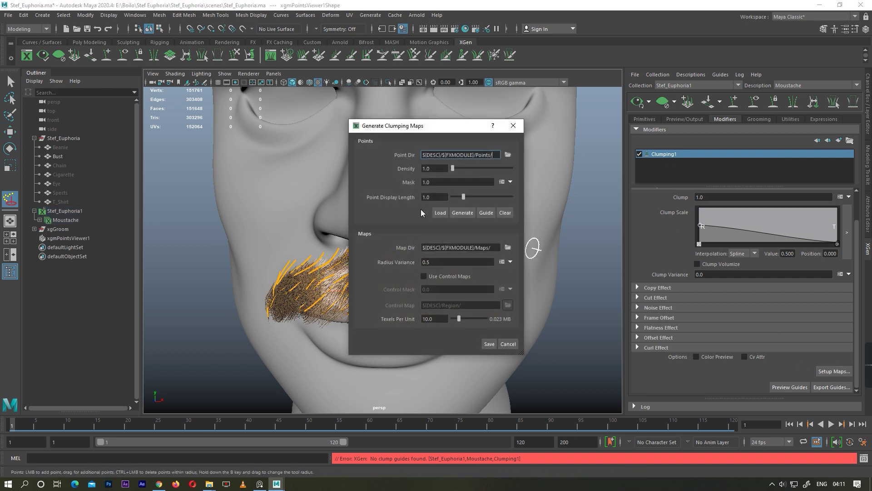
click(456, 213)
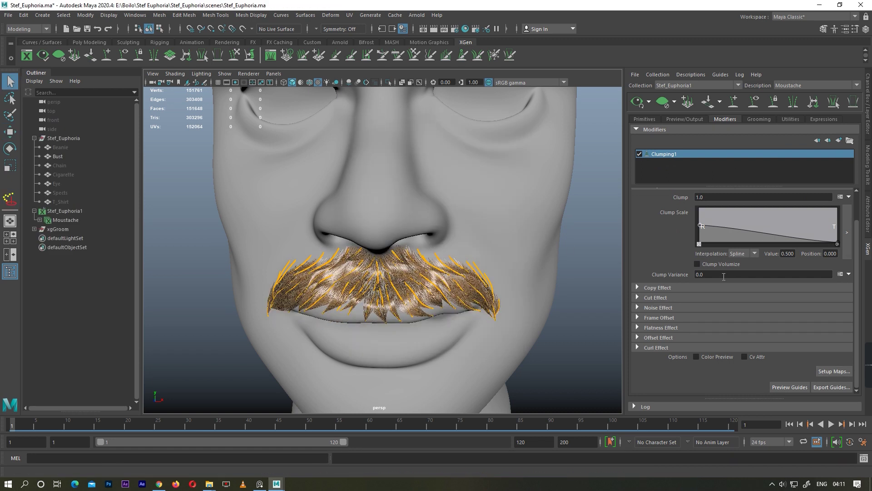
Step: Lower Clumping1's Clump Scale ramp end so hair clumps tightly at the tips, with Color Preview off
scroll(440, 249, up, 3)
scroll(441, 249, up, 3)
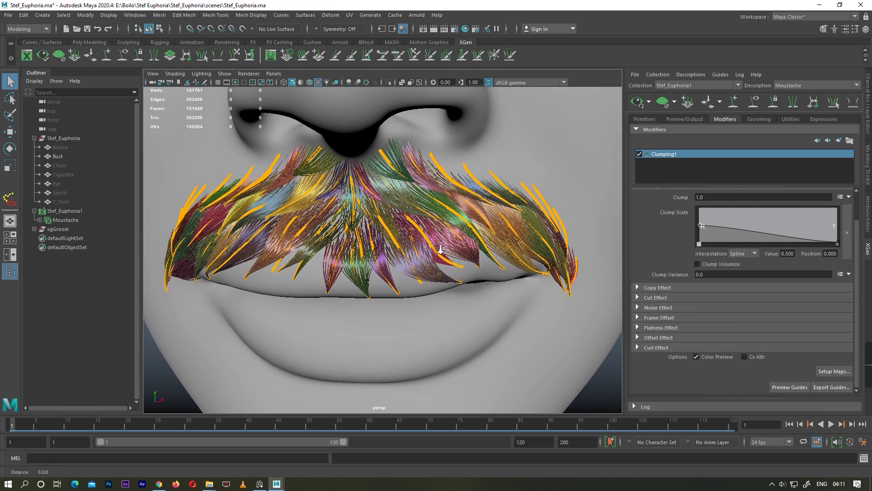
drag(838, 242, 833, 235)
scroll(361, 259, down, 5)
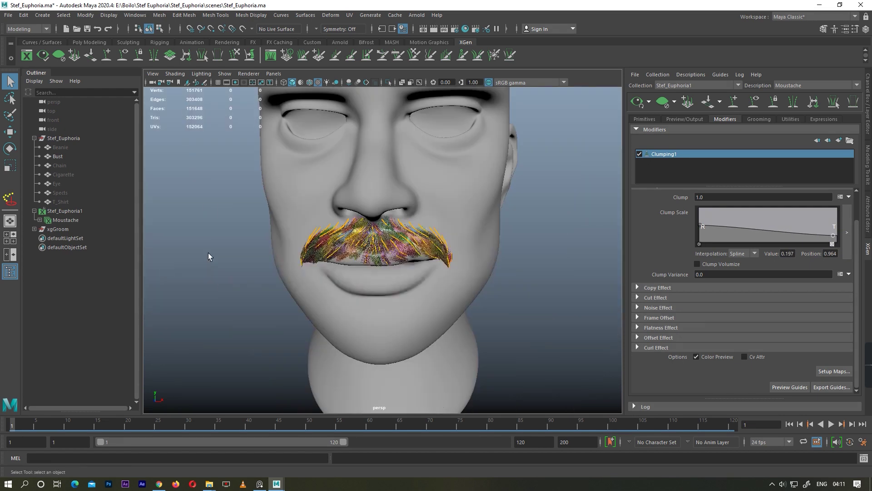
click(696, 356)
scroll(355, 260, up, 2)
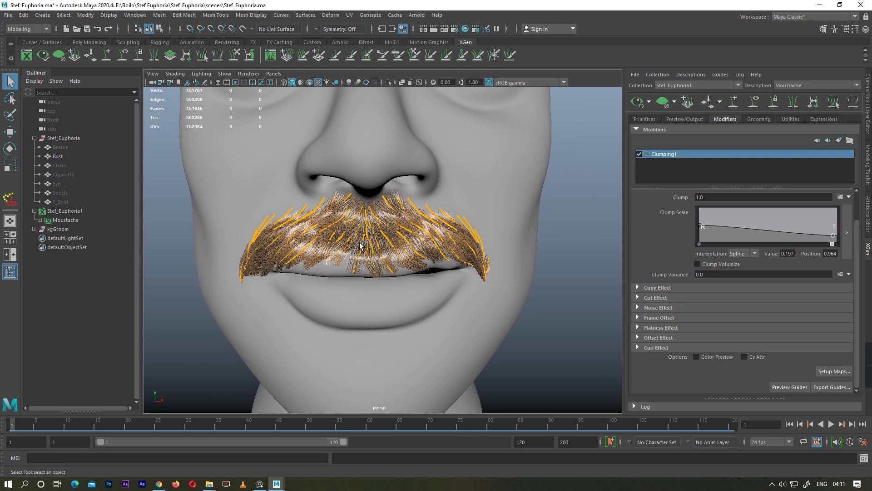
scroll(355, 260, up, 2)
scroll(355, 260, up, 2)
click(821, 235)
mouse_move(834, 236)
mouse_down()
mouse_move(841, 244)
mouse_move(819, 237)
mouse_up()
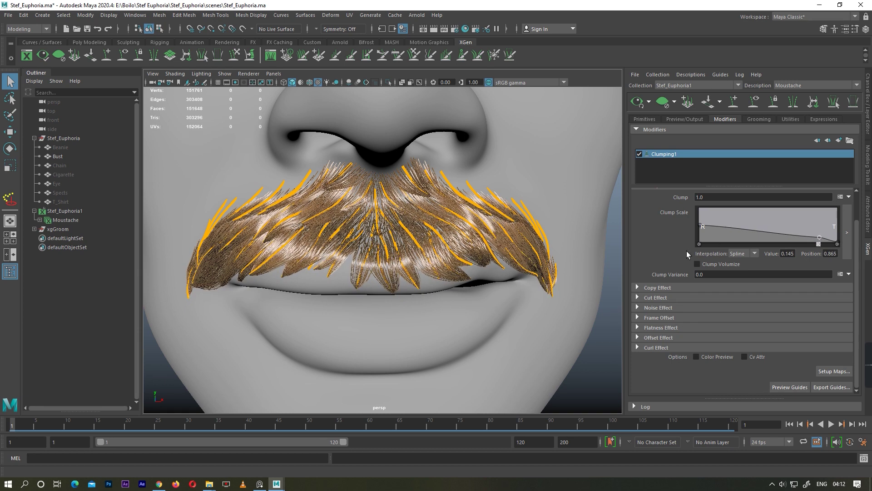
click(839, 140)
Step: Add a Clumping2 modifier, generate its clump maps at a density above 10, and save them
click(667, 277)
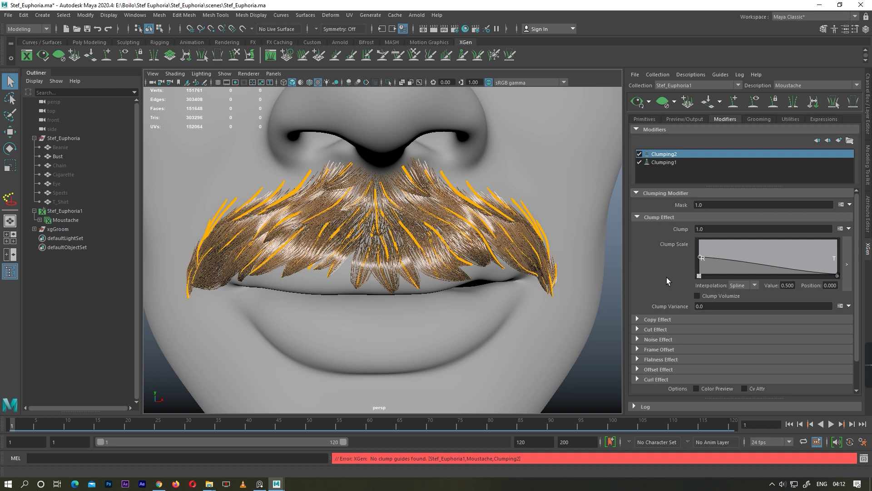
click(834, 370)
text(10)
click(467, 214)
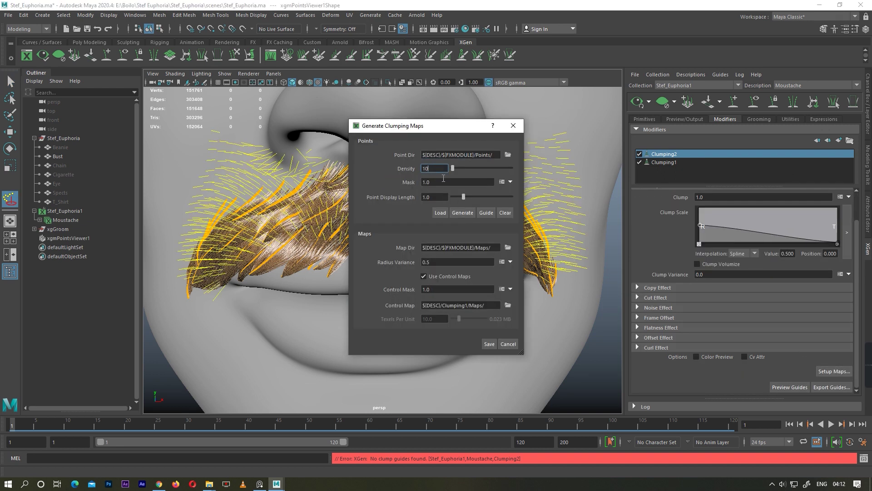
key(BackSpace)
key(BackSpace)
click(463, 213)
click(489, 344)
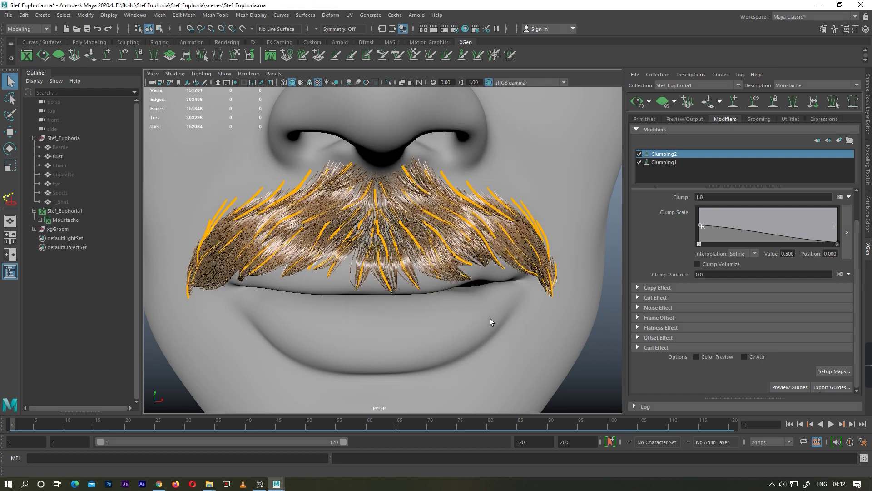
Step: Hide the guides and toggle Clumping1 off and back on to compare the clumping
alt+drag(490, 322, 591, 314)
click(756, 100)
mouse_move(409, 237)
alt+mouse_down()
mouse_move(455, 236)
mouse_move(409, 241)
alt+mouse_up()
alt+right_drag(409, 241, 432, 250)
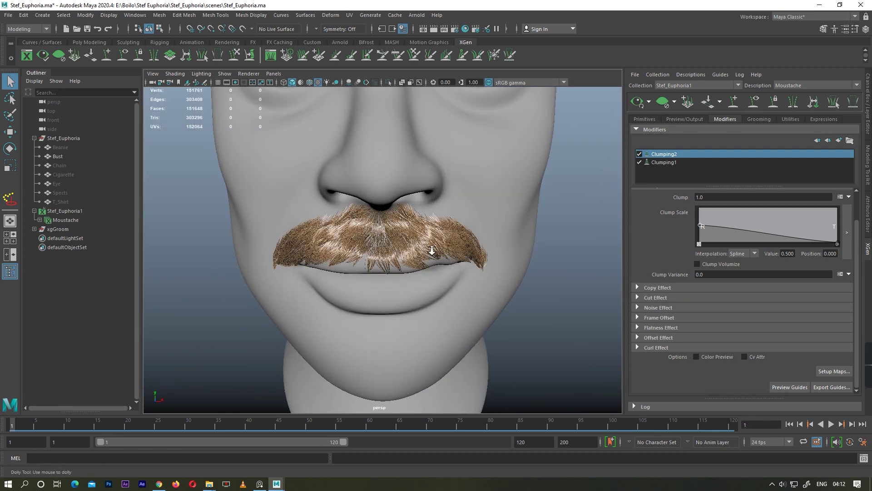
click(639, 162)
mouse_move(432, 249)
alt+mouse_down()
mouse_move(414, 250)
mouse_move(472, 251)
mouse_move(441, 246)
alt+mouse_up()
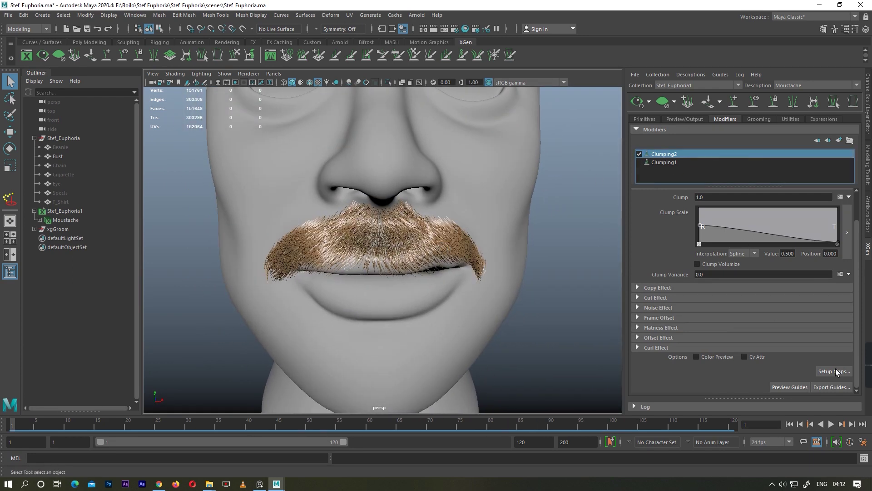
click(833, 372)
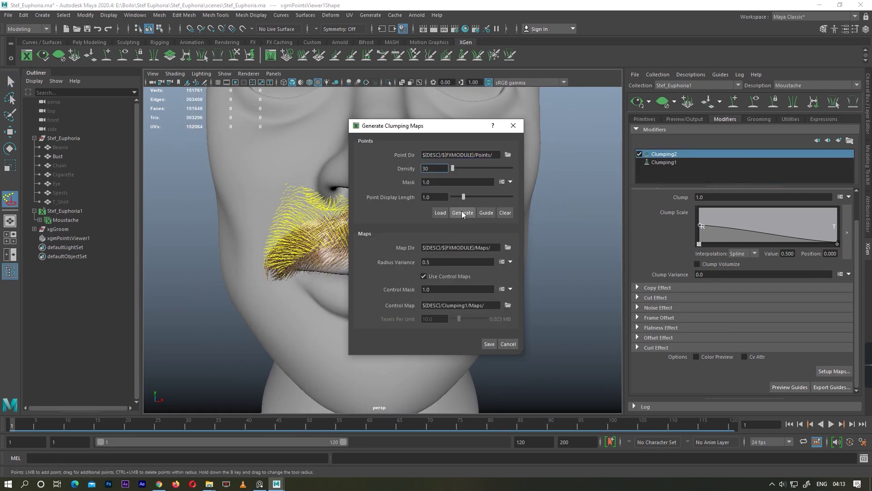
key(Escape)
alt+drag(544, 249, 476, 305)
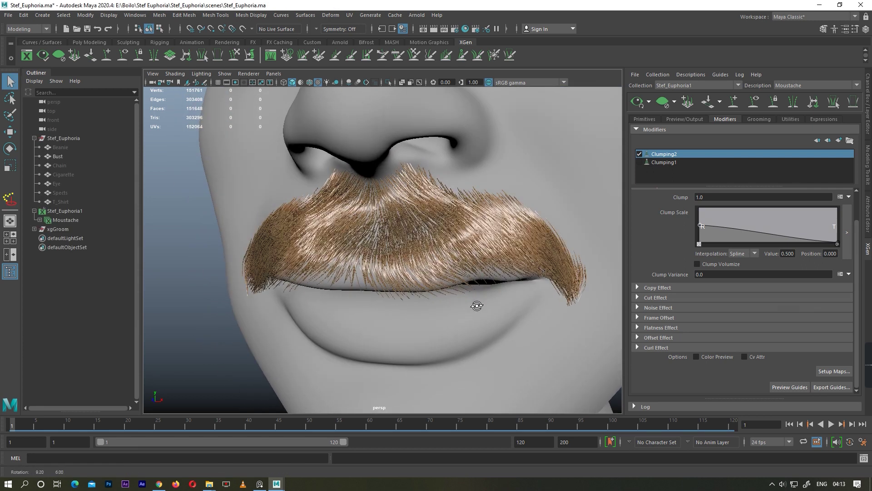
click(639, 162)
Step: Raise Clumping1's tip clump scale to about 0.355 and return to a front view
click(838, 241)
drag(837, 239, 837, 224)
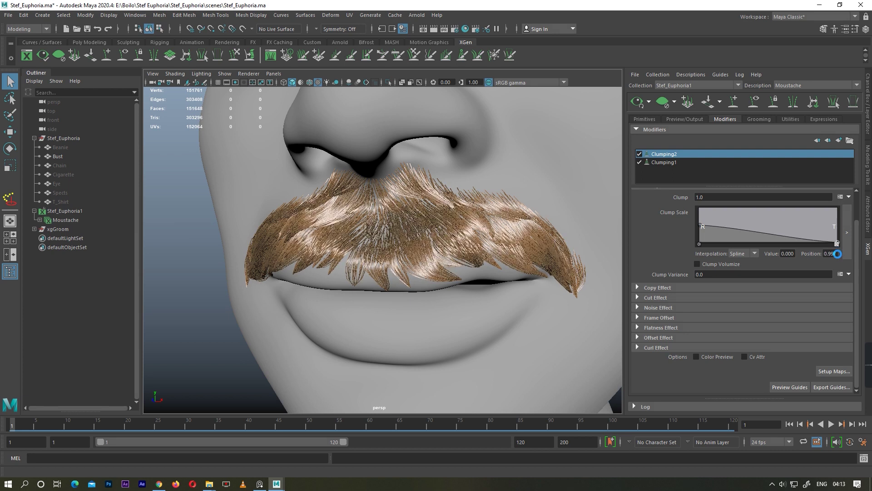
click(818, 245)
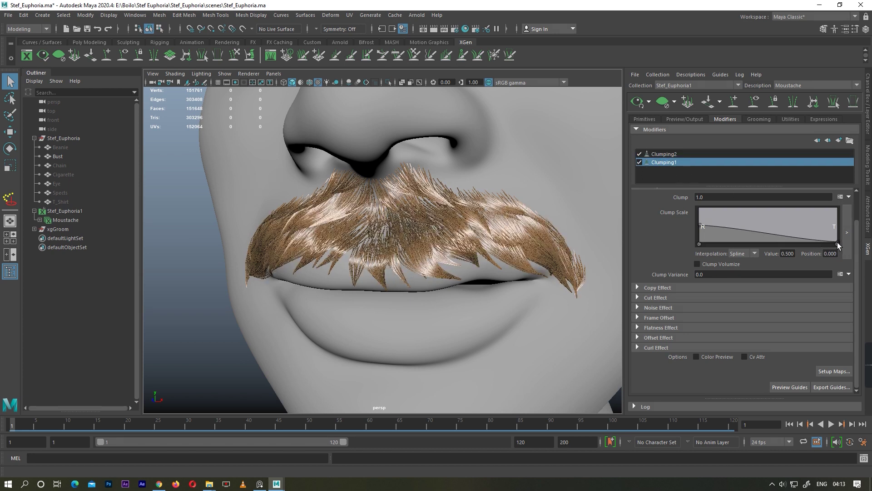
drag(836, 241, 834, 229)
mouse_move(391, 265)
alt+mouse_down()
mouse_move(437, 268)
mouse_move(413, 272)
alt+mouse_up()
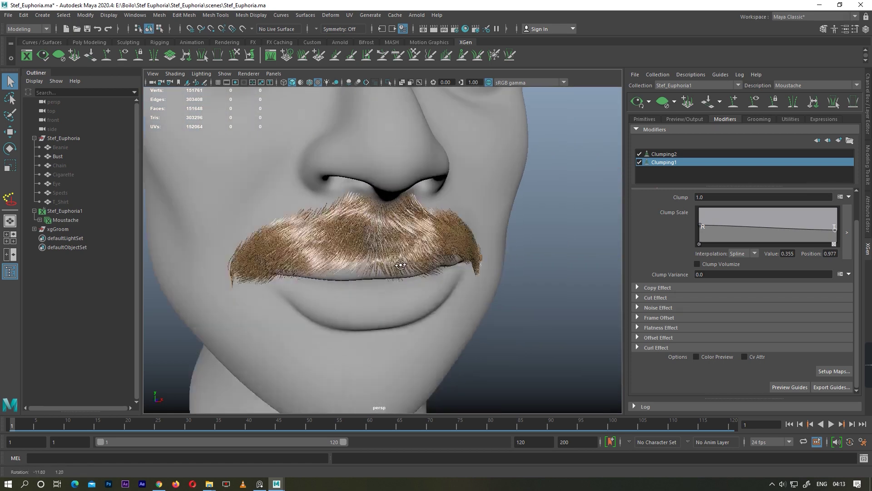
scroll(413, 272, up, 4)
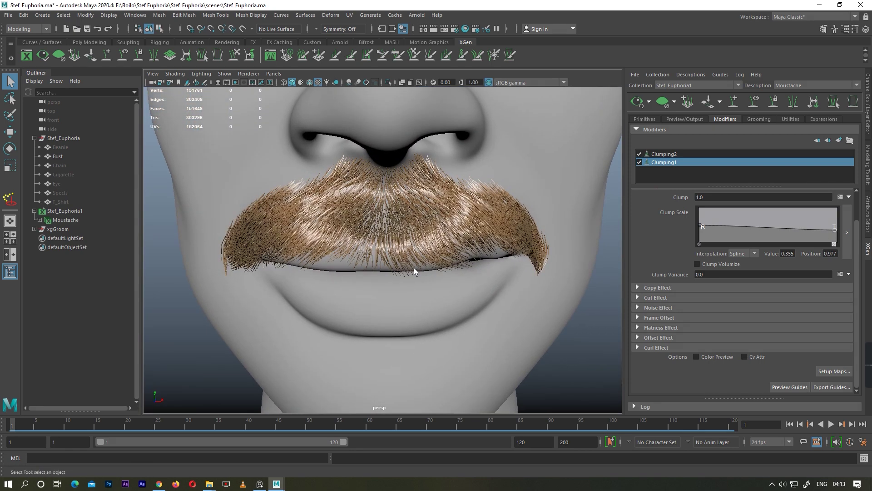
drag(408, 268, 497, 267)
drag(374, 284, 374, 280)
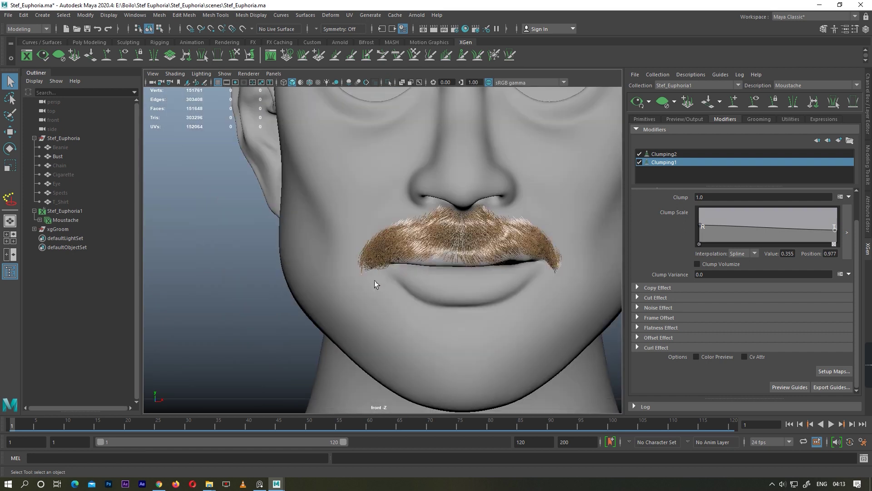
scroll(386, 273, up, 5)
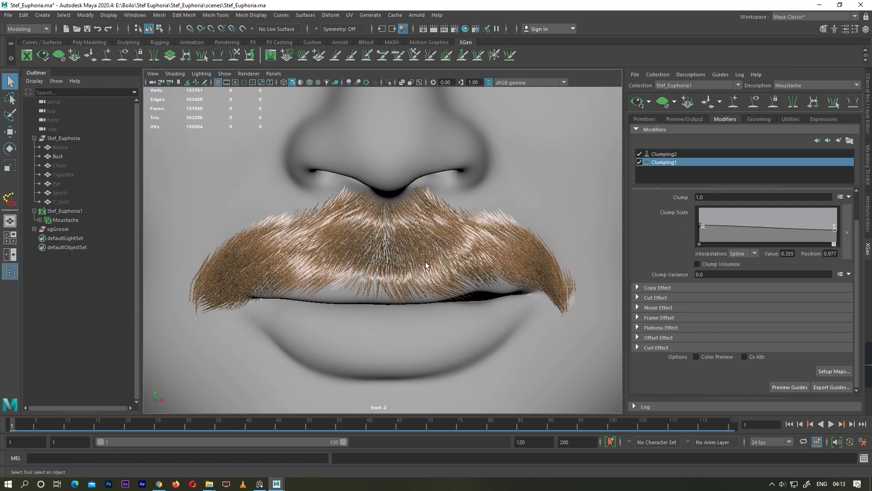
Step: Add a Cut modifier with Amount rand(0.0,0.2) to vary moustache hair length
click(838, 142)
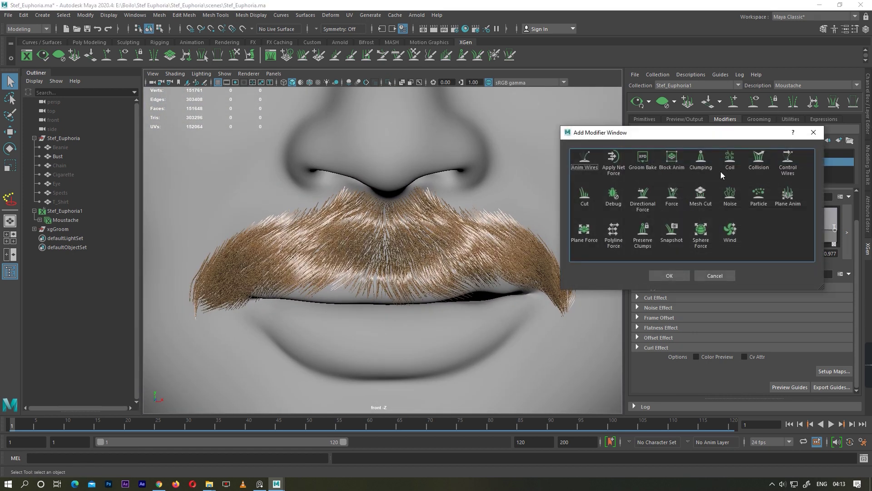
click(650, 276)
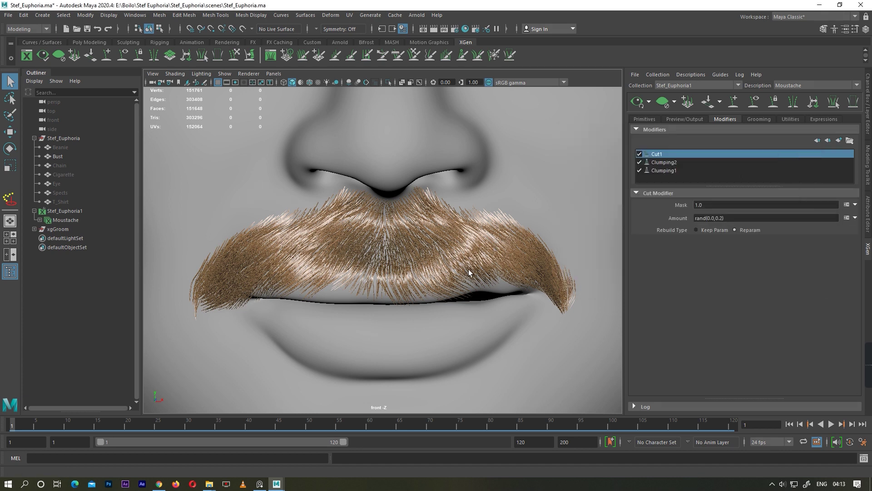
scroll(534, 275, down, 2)
scroll(534, 275, down, 2)
scroll(534, 275, down, 2)
scroll(459, 271, up, 2)
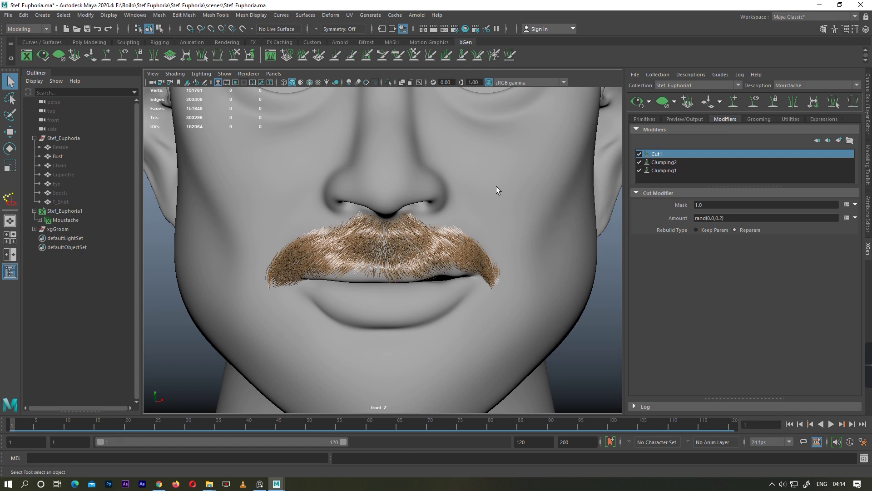
Step: Select a moustache guide, clear the hair preview, and activate Sculpt Guides
click(481, 255)
scroll(421, 269, up, 2)
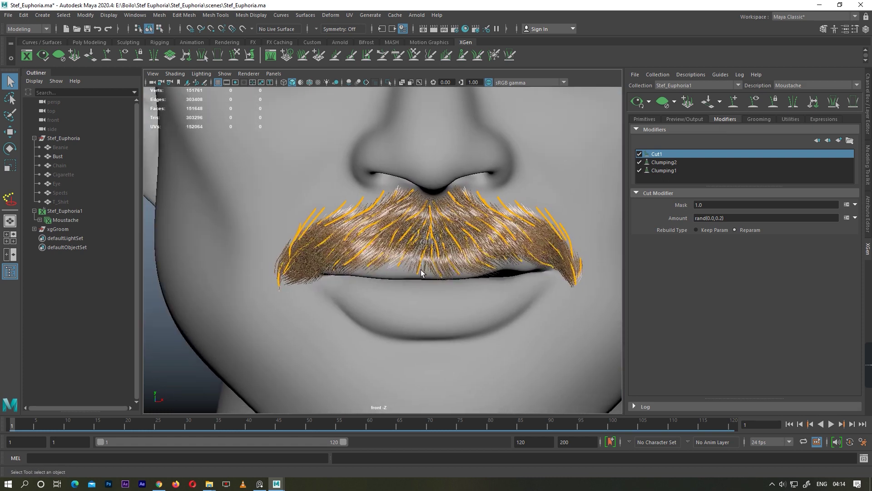
scroll(358, 273, up, 2)
key(w)
click(359, 273)
scroll(358, 272, up, 1)
click(662, 101)
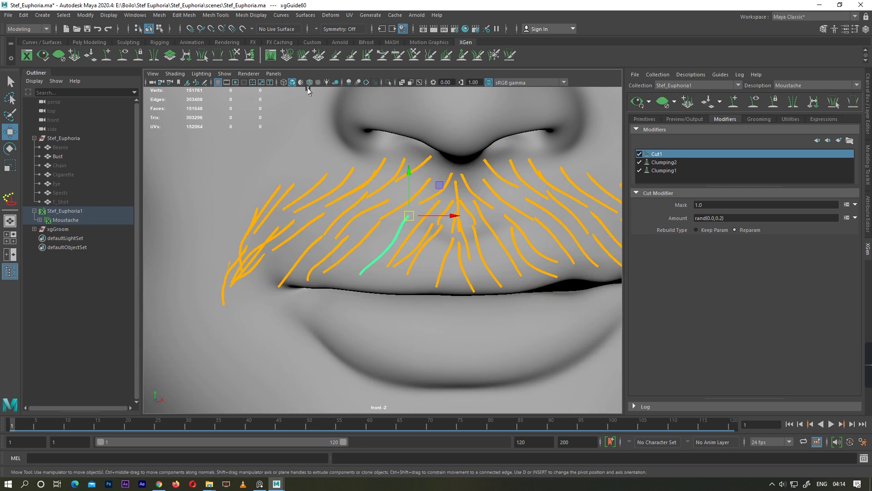
click(236, 57)
key(space)
Step: Select a moustache guide and apply a guide length change from the primitive attributes
alt+drag(325, 238, 335, 250)
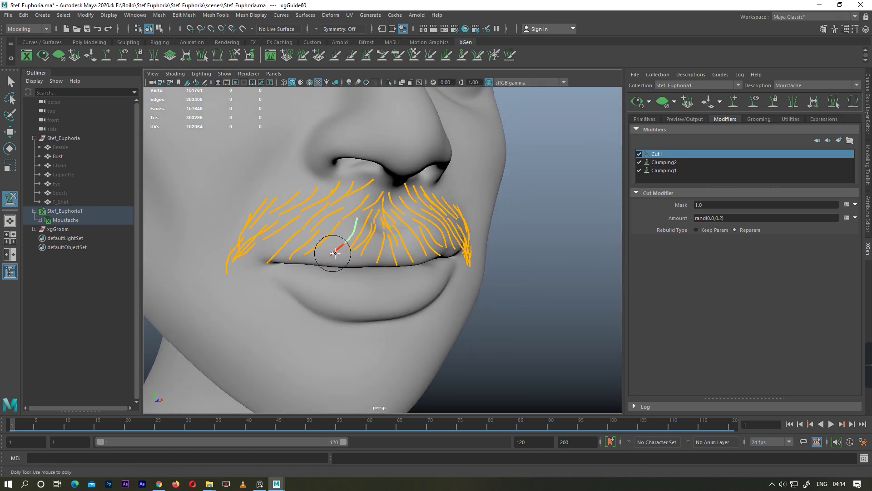
alt+right_drag(335, 249, 393, 285)
mouse_move(393, 285)
alt+mouse_down()
mouse_move(408, 286)
mouse_move(412, 311)
mouse_move(450, 295)
alt+mouse_up()
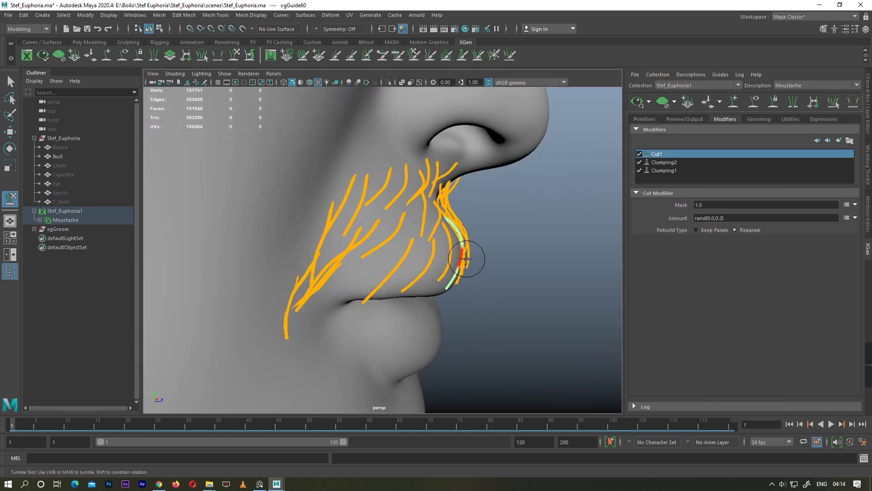
alt+drag(466, 259, 409, 297)
scroll(409, 286, down, 1)
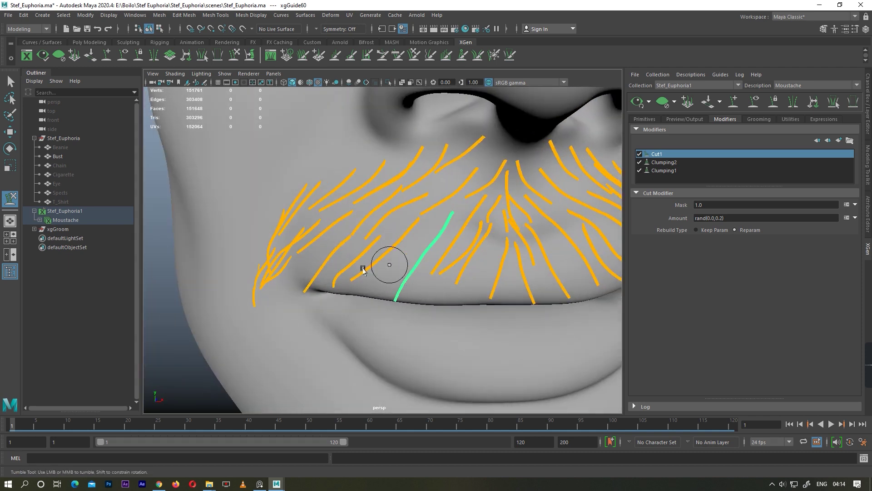
key(w)
scroll(200, 257, down, 5)
scroll(337, 266, up, 4)
click(464, 205)
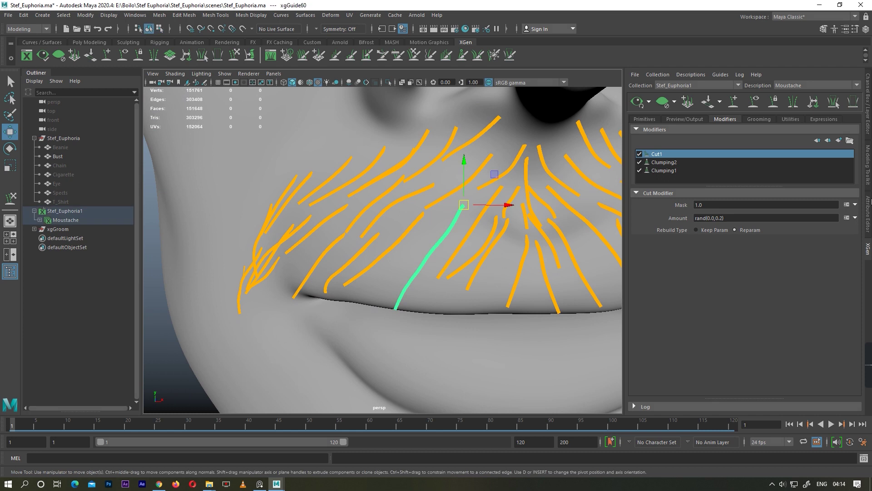
click(643, 120)
scroll(718, 259, down, 3)
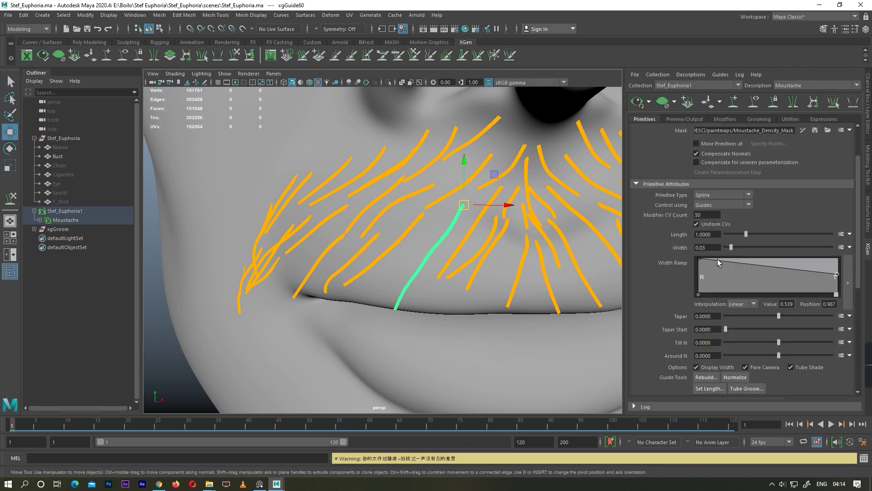
scroll(702, 303, down, 3)
click(709, 252)
click(444, 253)
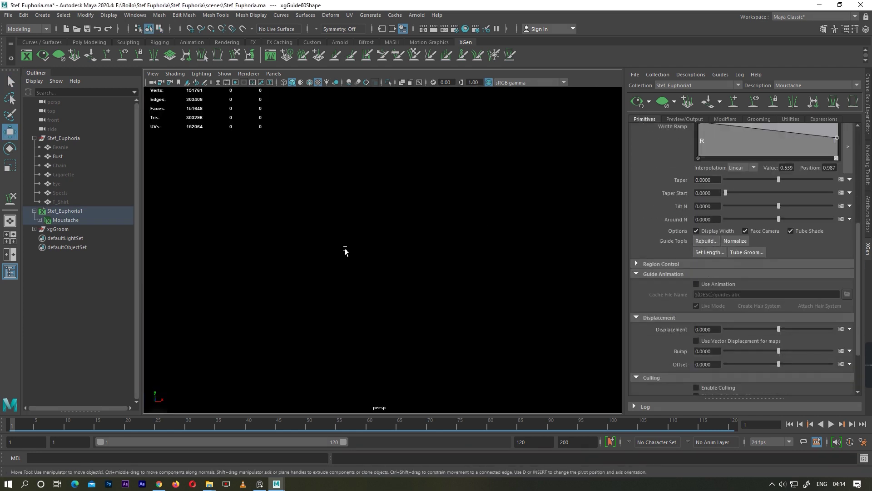
Step: Sculpt the guide's lower part to the left, checking it from front and side views
key(y)
mouse_move(400, 297)
mouse_down()
mouse_move(456, 227)
mouse_move(458, 210)
mouse_up()
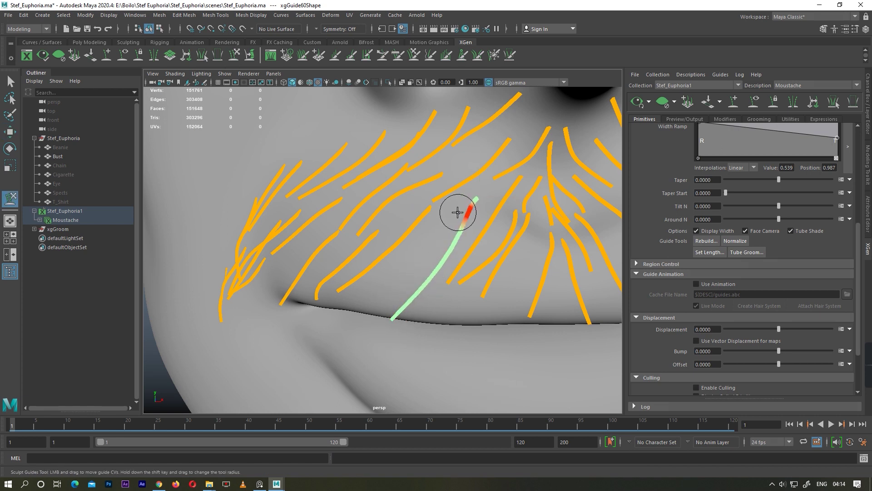
mouse_move(352, 342)
alt+mouse_down()
mouse_move(419, 323)
mouse_move(545, 331)
mouse_move(469, 347)
mouse_move(454, 310)
alt+mouse_up()
key(w)
scroll(366, 286, down, 3)
mouse_move(366, 286)
alt+mouse_down()
mouse_move(436, 286)
mouse_move(536, 306)
mouse_move(457, 244)
alt+mouse_up()
key(y)
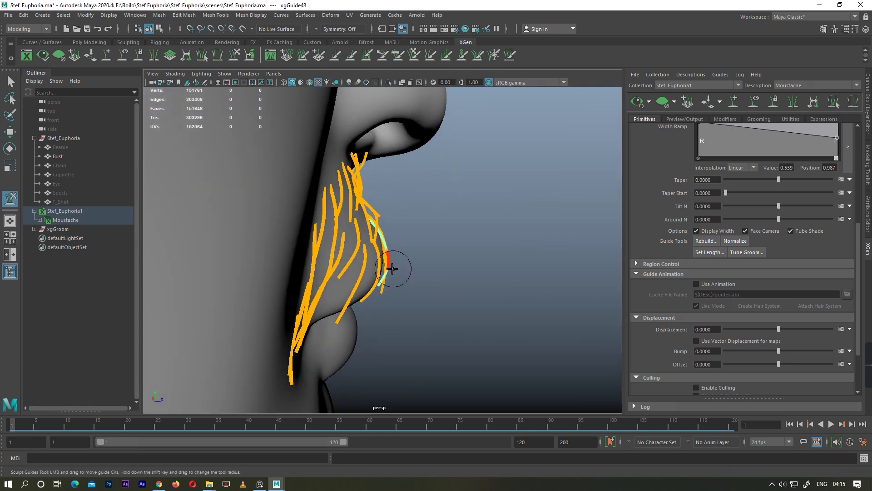
mouse_move(390, 242)
alt+mouse_down()
mouse_move(436, 288)
mouse_move(355, 286)
alt+mouse_up()
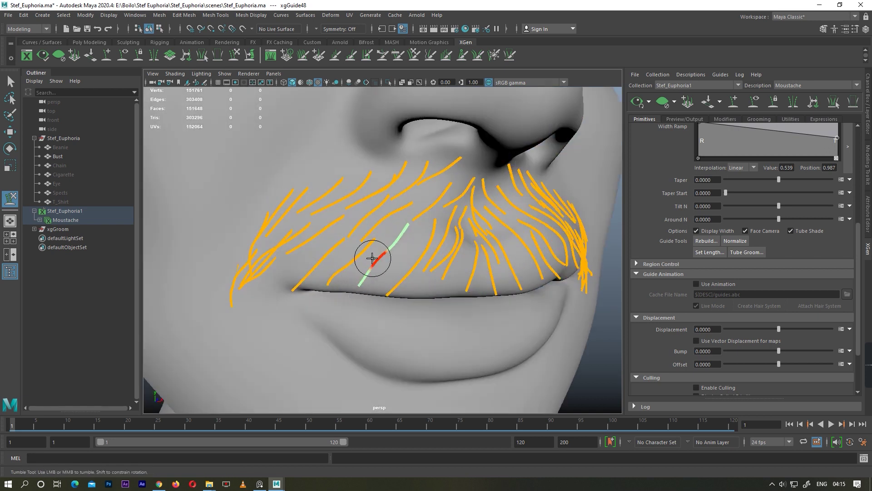
key(w)
key(f)
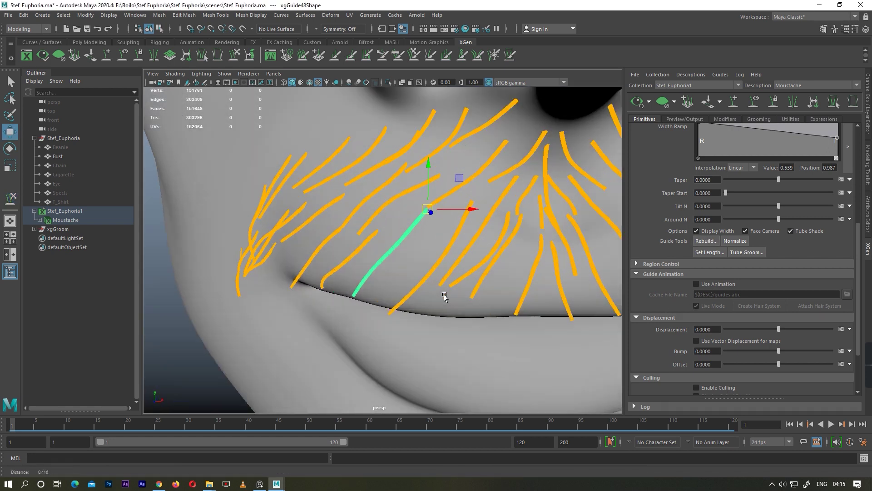
scroll(444, 296, down, 4)
key(y)
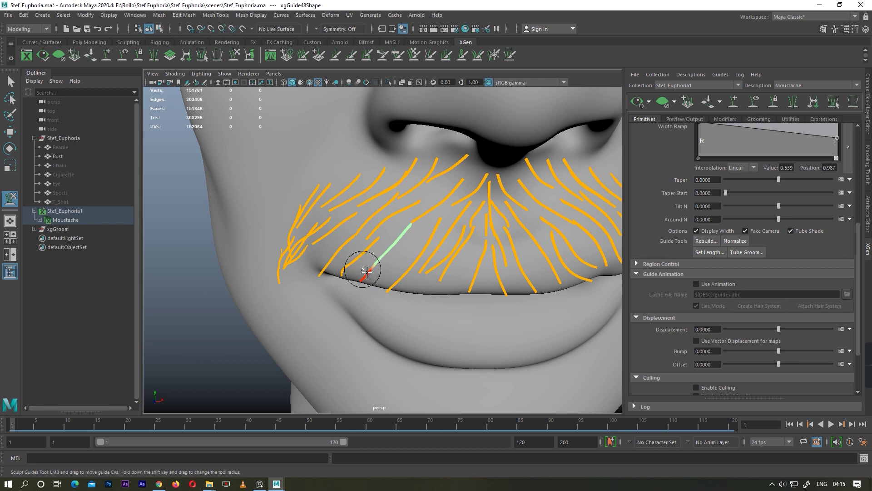
alt+drag(359, 279, 379, 256)
mouse_move(375, 290)
alt+mouse_down()
mouse_move(415, 318)
mouse_move(353, 295)
mouse_move(370, 261)
mouse_move(327, 219)
alt+mouse_up()
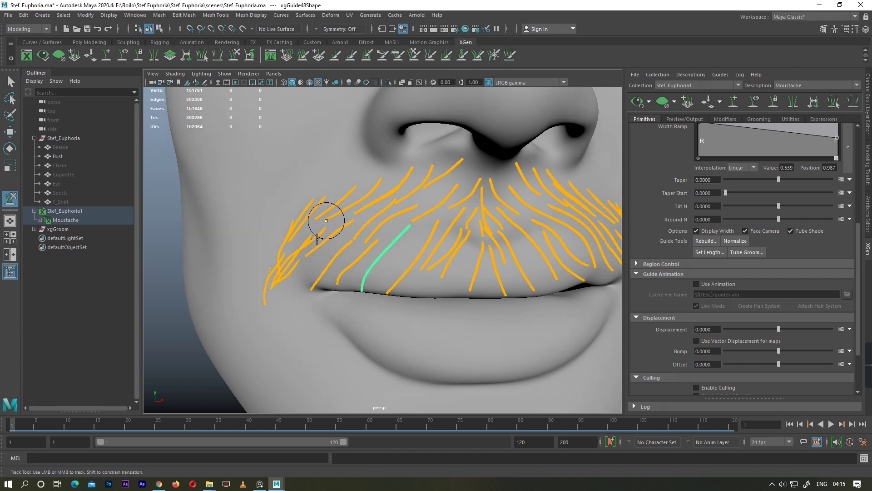
Step: Bend the green guide's base to the left, then clear the hair preview to show only guides
click(733, 101)
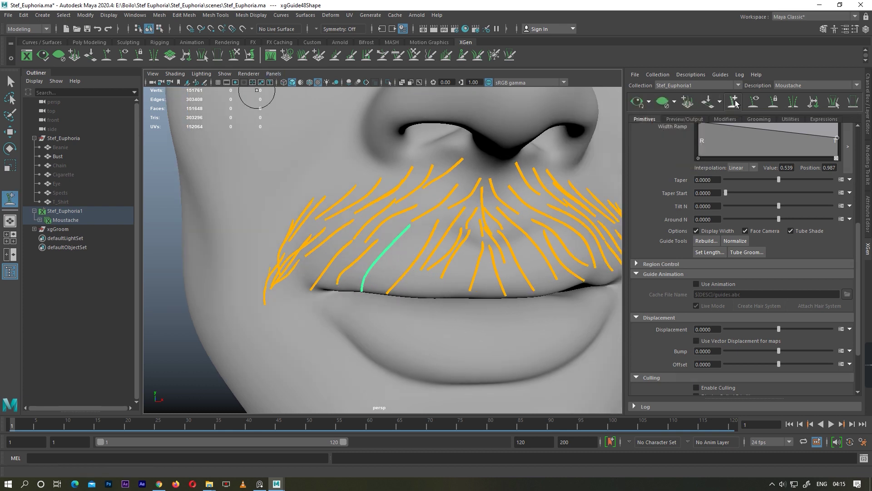
alt+drag(340, 355, 424, 218)
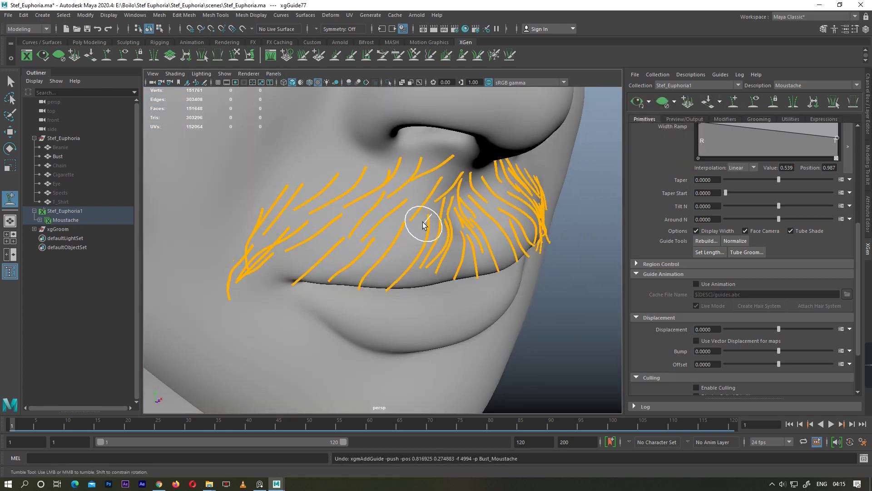
alt+drag(302, 389, 336, 236)
key(w)
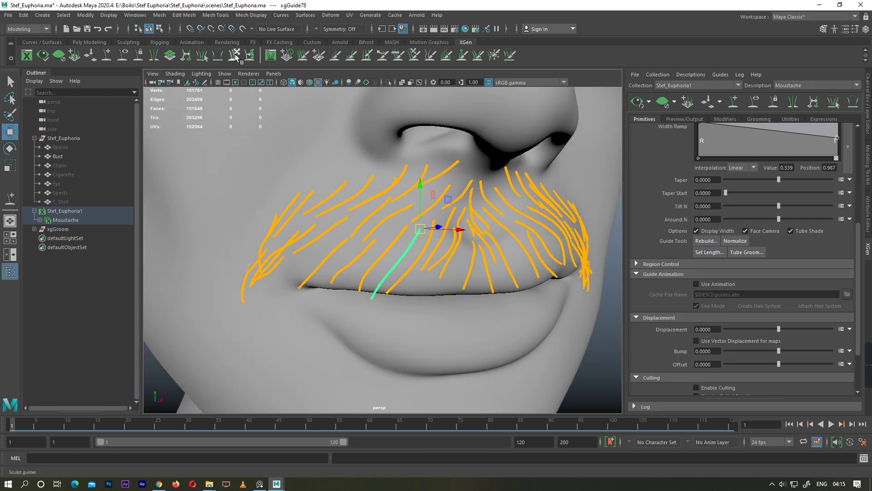
click(235, 55)
scroll(392, 337, up, 3)
mouse_move(394, 350)
mouse_down()
mouse_move(344, 352)
mouse_move(360, 321)
mouse_move(336, 339)
mouse_move(399, 347)
mouse_move(341, 321)
mouse_move(420, 286)
mouse_up()
scroll(420, 286, down, 2)
key(w)
mouse_move(486, 227)
alt+mouse_down()
mouse_move(366, 267)
mouse_move(422, 269)
alt+mouse_up()
scroll(423, 269, up, 2)
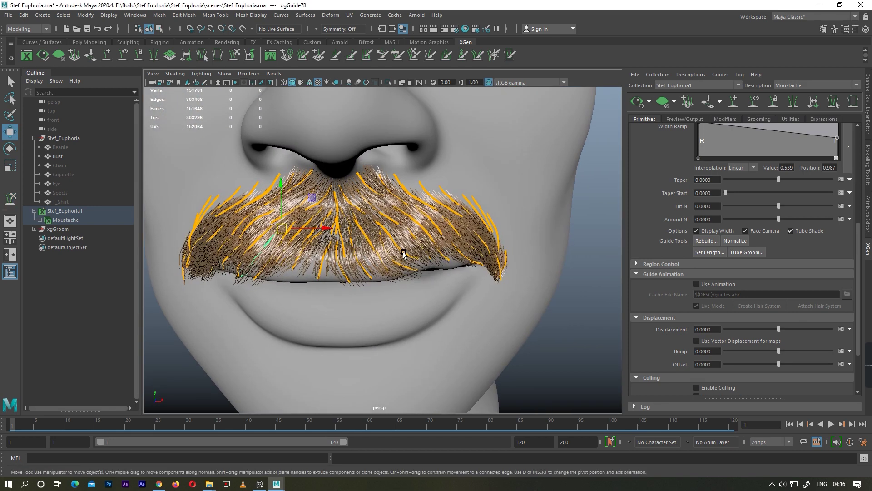
scroll(403, 253, down, 3)
scroll(822, 192, up, 5)
scroll(821, 191, up, 5)
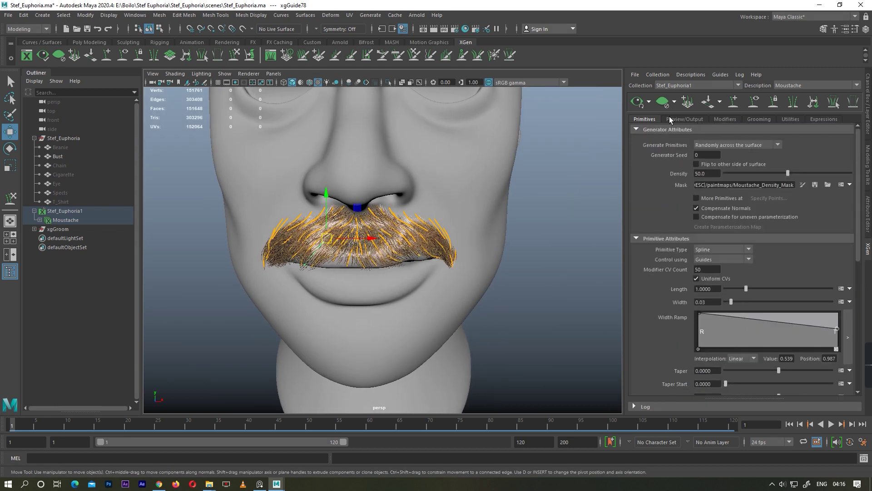
click(662, 101)
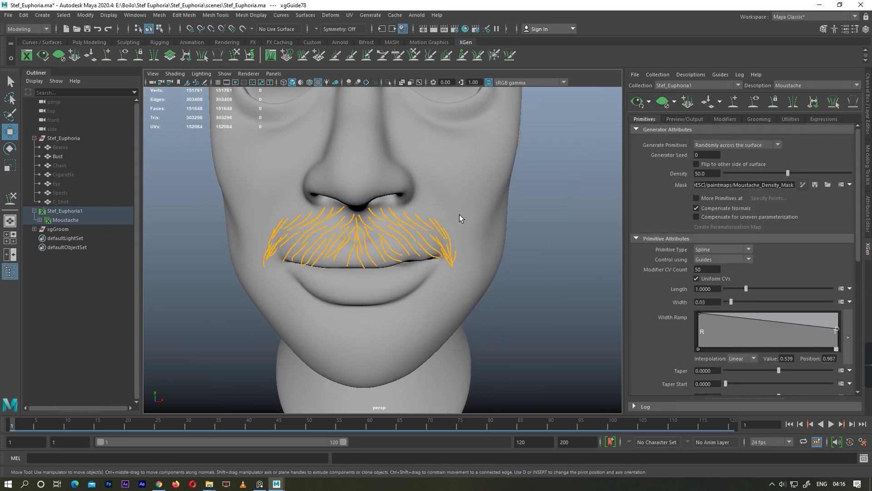
Step: Open the moustache density mask for 3D painting and close the paint tool settings
double_click(10, 199)
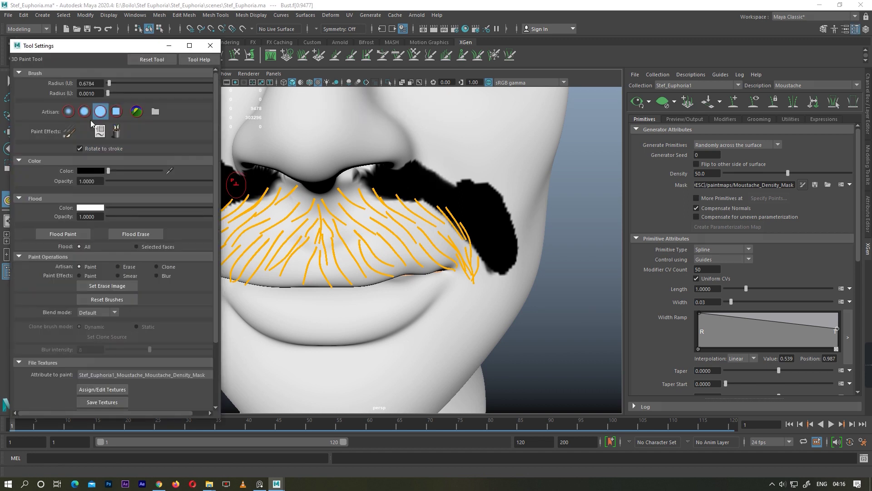
click(210, 46)
scroll(383, 193, up, 2)
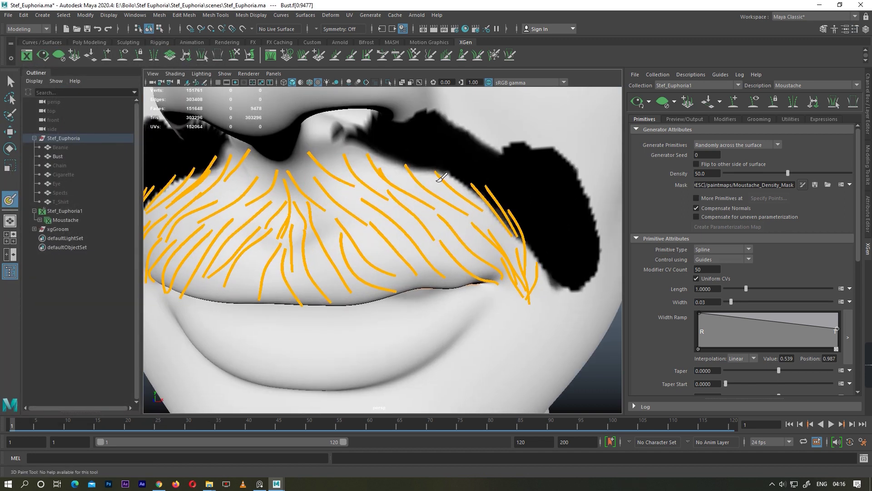
scroll(314, 210, down, 4)
scroll(271, 218, down, 5)
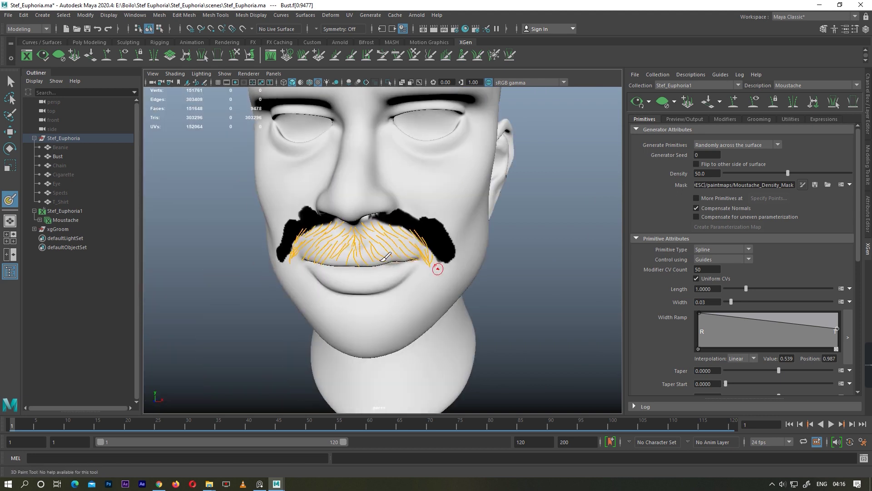
alt+drag(437, 267, 501, 257)
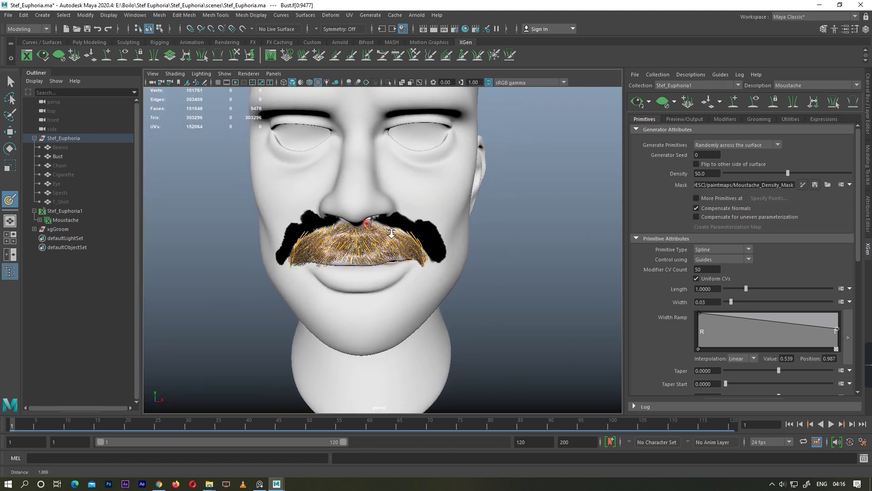
scroll(373, 191, up, 5)
scroll(388, 222, down, 2)
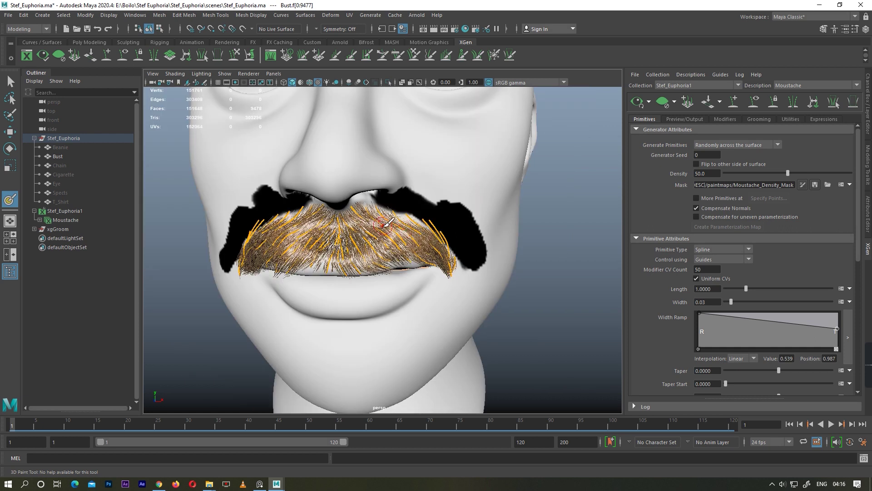
Step: Hide the density mask and guide curves to view the narrower regenerated moustache
alt+middle_drag(320, 205, 402, 203)
scroll(402, 200, up, 3)
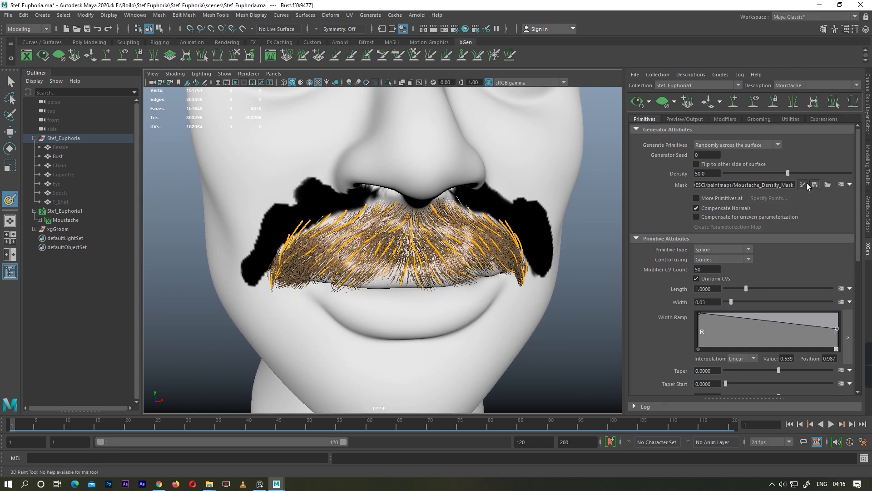
scroll(427, 249, up, 2)
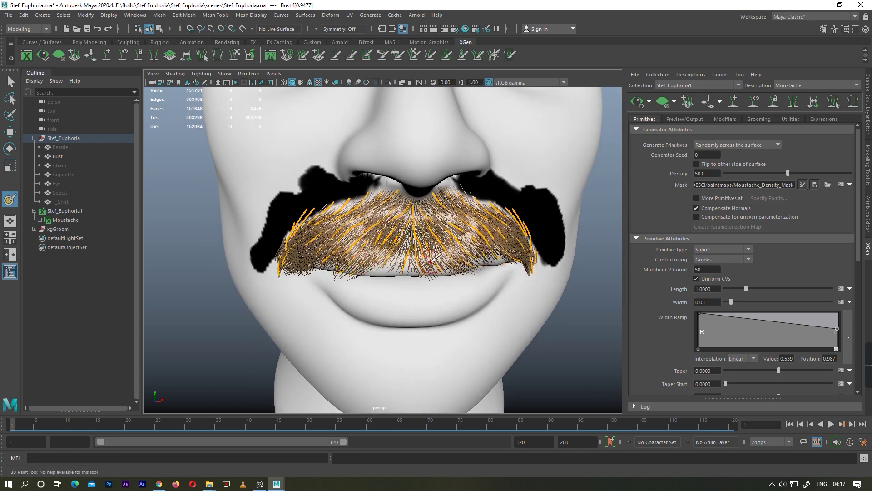
scroll(427, 248, down, 2)
mouse_move(427, 249)
alt+mouse_down()
mouse_move(473, 268)
mouse_move(411, 270)
mouse_move(425, 250)
alt+mouse_up()
key(w)
click(758, 104)
scroll(503, 263, up, 2)
scroll(424, 263, up, 2)
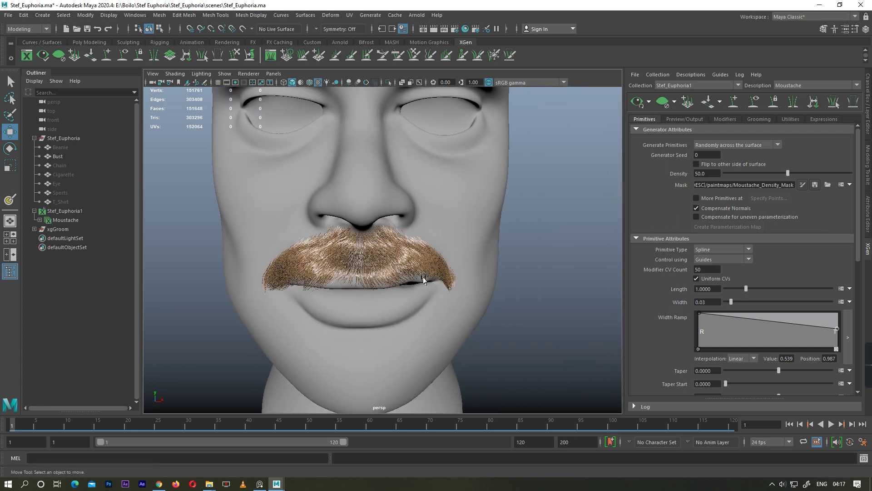
double_click(707, 174)
text(100)
key(Return)
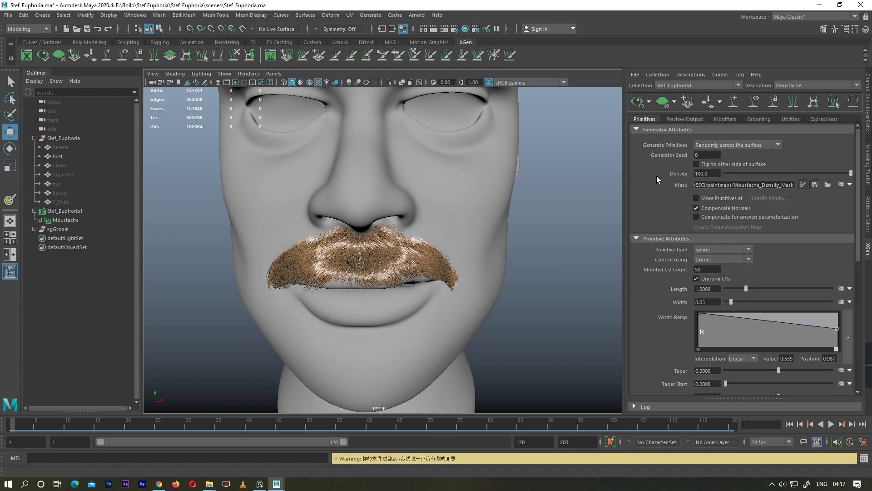
mouse_move(403, 260)
alt+mouse_down()
mouse_move(451, 269)
mouse_move(409, 264)
alt+mouse_up()
scroll(438, 297, up, 3)
mouse_move(438, 297)
alt+mouse_down()
mouse_move(481, 272)
mouse_move(454, 263)
alt+mouse_up()
scroll(475, 259, down, 4)
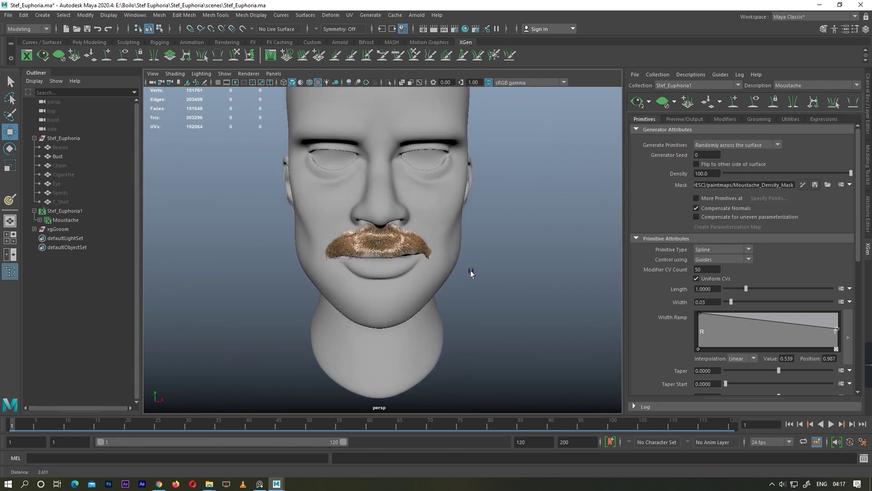
scroll(476, 268, up, 1)
scroll(471, 247, up, 2)
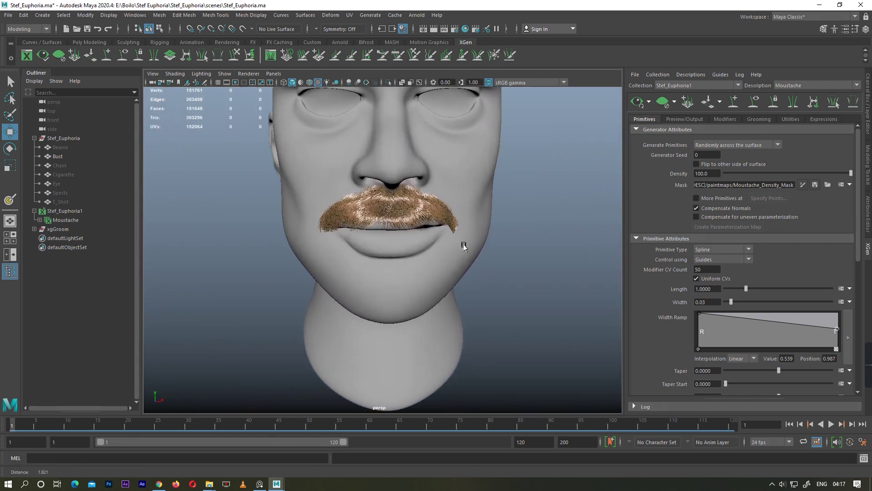
scroll(472, 240, up, 1)
scroll(464, 235, up, 3)
alt+drag(493, 237, 395, 215)
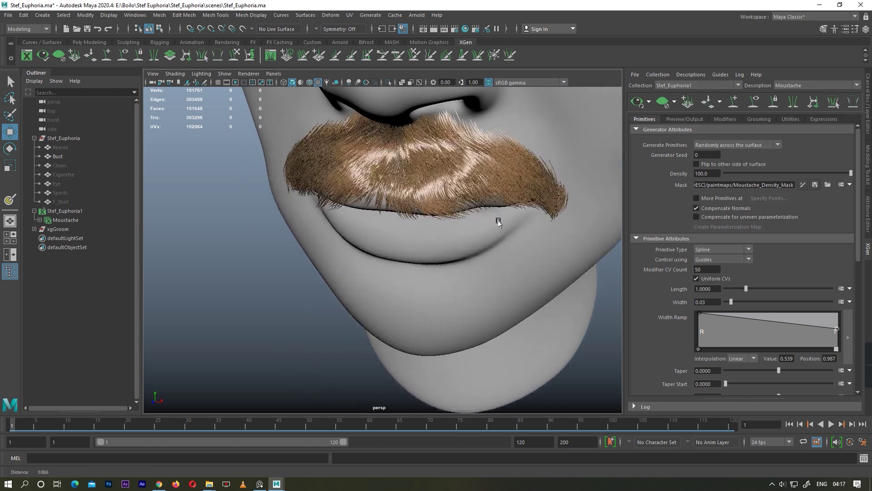
scroll(394, 215, down, 3)
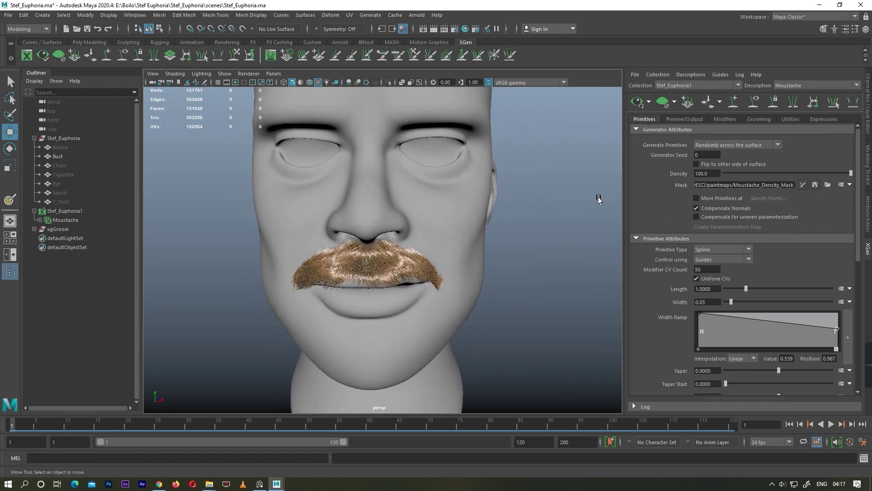
text(50)
key(Return)
Step: Add a Coil modifier to the moustache and try coil counts of 0.2 and 1
click(725, 119)
click(636, 140)
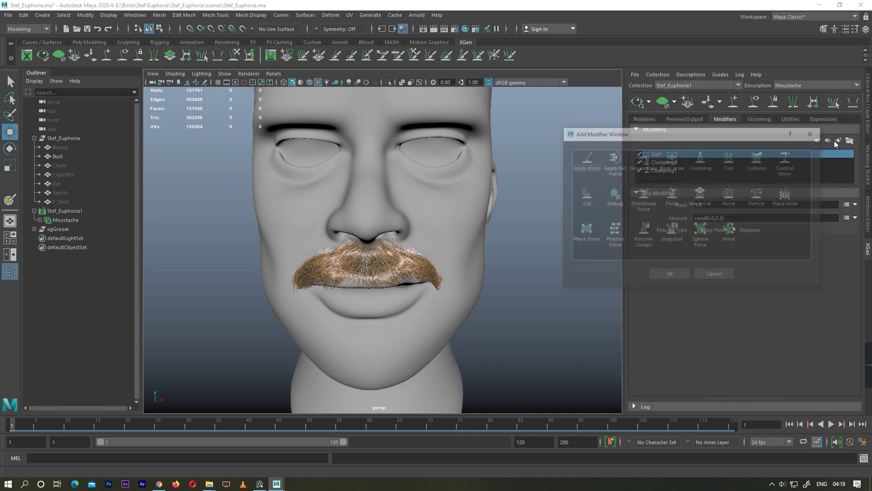
click(667, 275)
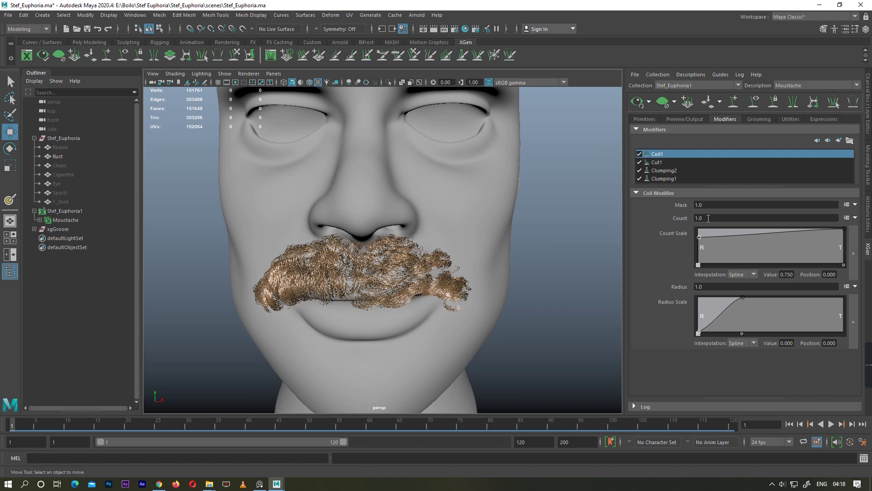
double_click(708, 218)
text(0.2)
key(Return)
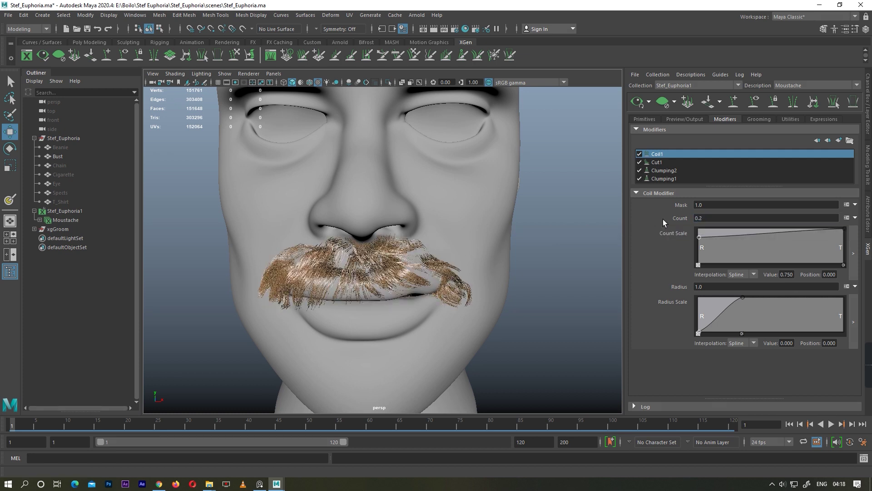
double_click(702, 218)
text(1)
key(Return)
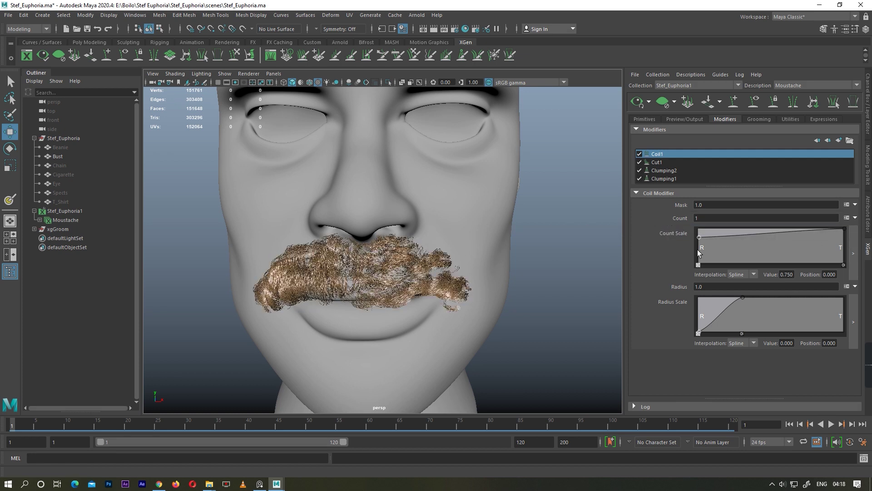
Step: Settle the coil mask at 0.2 and pull the Count Scale ramp root down to 0
drag(699, 243, 699, 243)
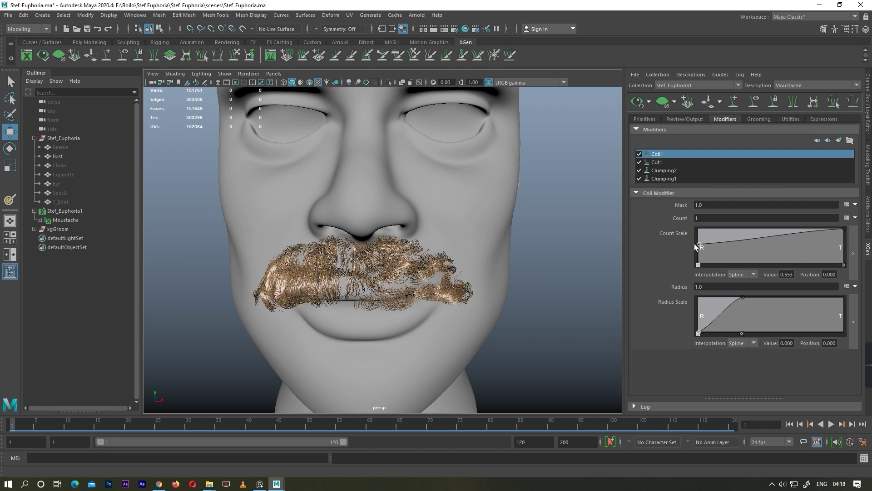
mouse_move(844, 231)
mouse_down()
mouse_move(844, 243)
mouse_move(844, 228)
mouse_up()
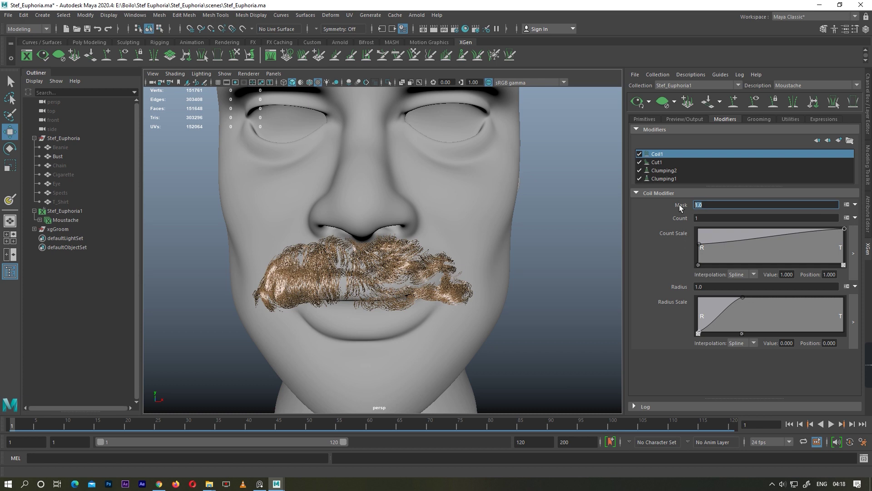
text(0.1)
key(Return)
key(BackSpace)
text(5)
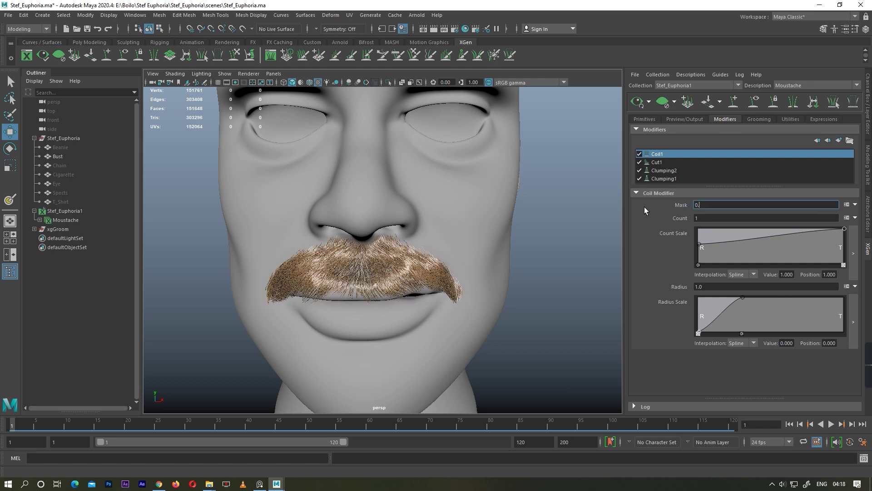
key(Return)
text(0.2)
key(Return)
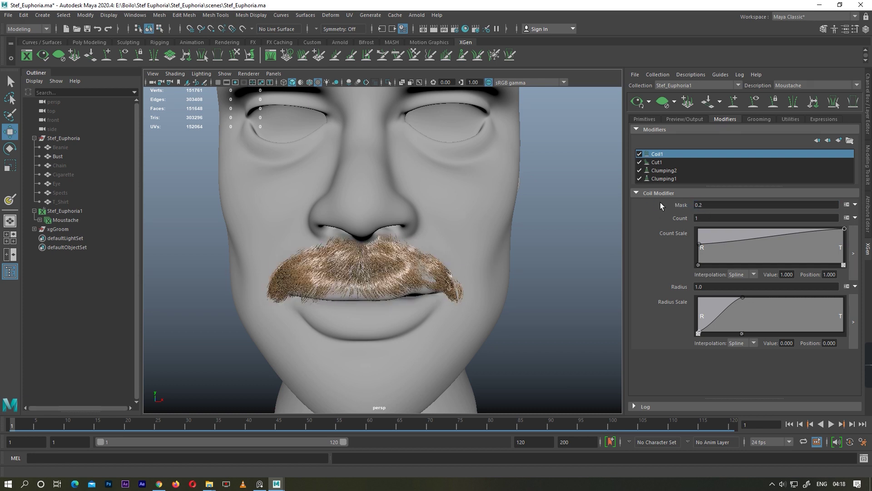
drag(699, 246, 698, 264)
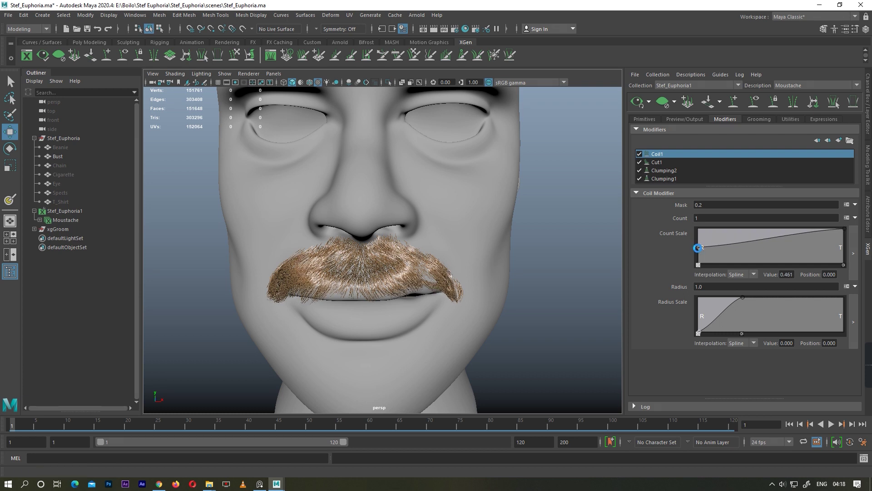
Step: Compare the coil on and off, try radius 0.5, and keep the mask at 0.2
alt+right_drag(349, 327, 412, 285)
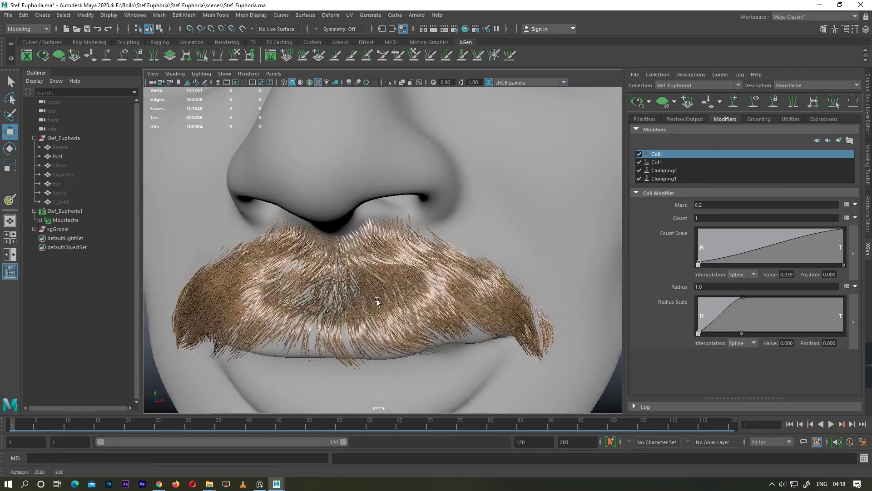
click(639, 154)
click(639, 155)
scroll(452, 255, down, 3)
mouse_move(452, 255)
alt+mouse_down()
mouse_move(436, 296)
mouse_move(350, 253)
mouse_move(325, 272)
alt+mouse_up()
alt+drag(384, 297, 435, 306)
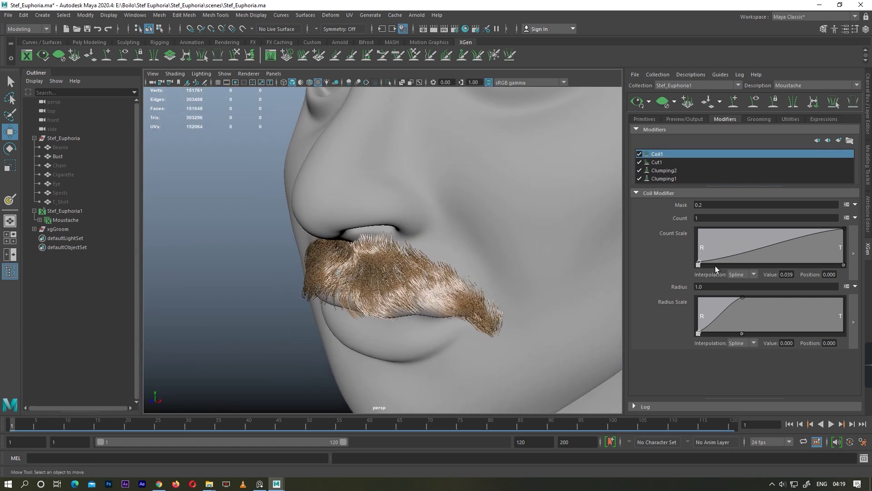
text(0.5)
key(Return)
text(1)
key(Return)
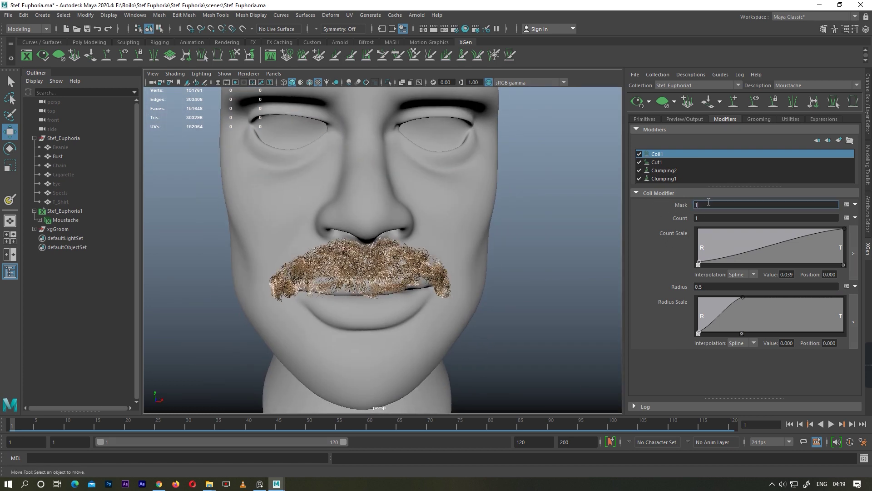
text(2)
key(Return)
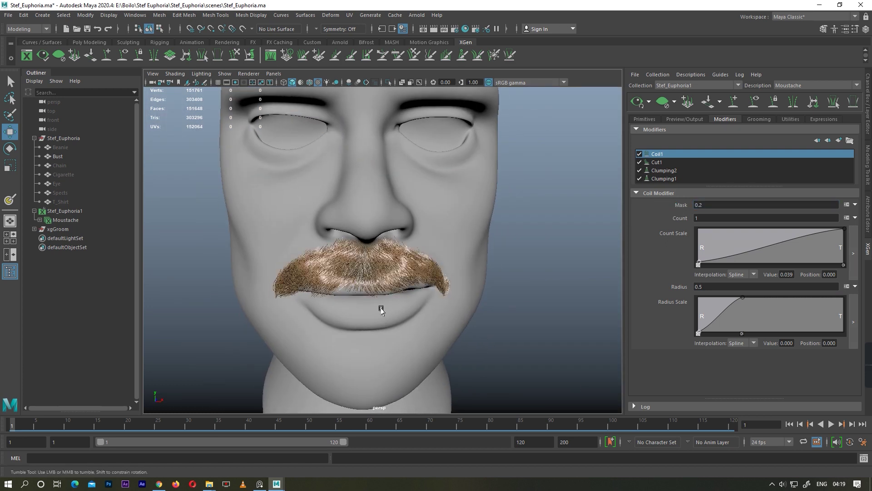
Step: Set the coil radius to 0.6 and try coil counts of 20 and 5
double_click(697, 287)
text(0.6)
key(Return)
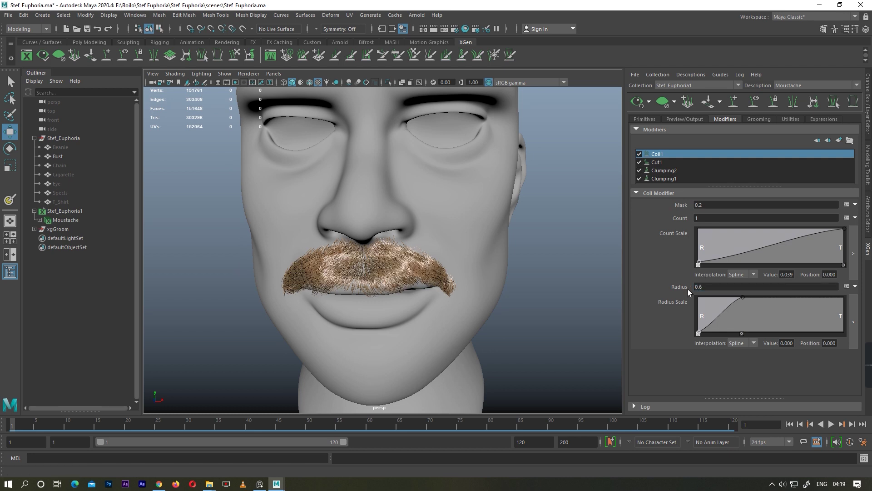
double_click(700, 218)
text(20)
key(Return)
text(f)
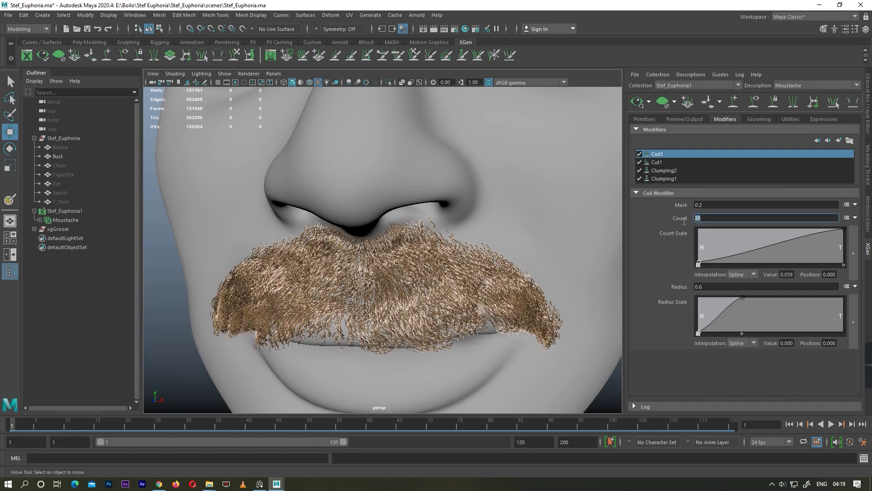
text(5)
key(Return)
Step: Settle the coil count at 3 and check the curl from a near-front view
scroll(364, 272, down, 5)
alt+drag(349, 272, 405, 331)
click(639, 154)
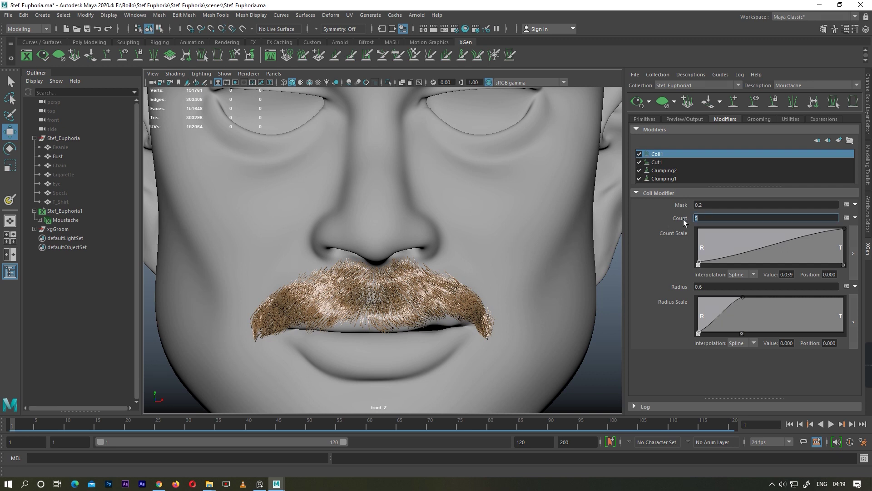
text(3)
key(Return)
scroll(360, 351, up, 2)
scroll(453, 282, up, 2)
mouse_move(453, 282)
alt+mouse_down()
mouse_move(272, 286)
mouse_move(398, 308)
alt+mouse_up()
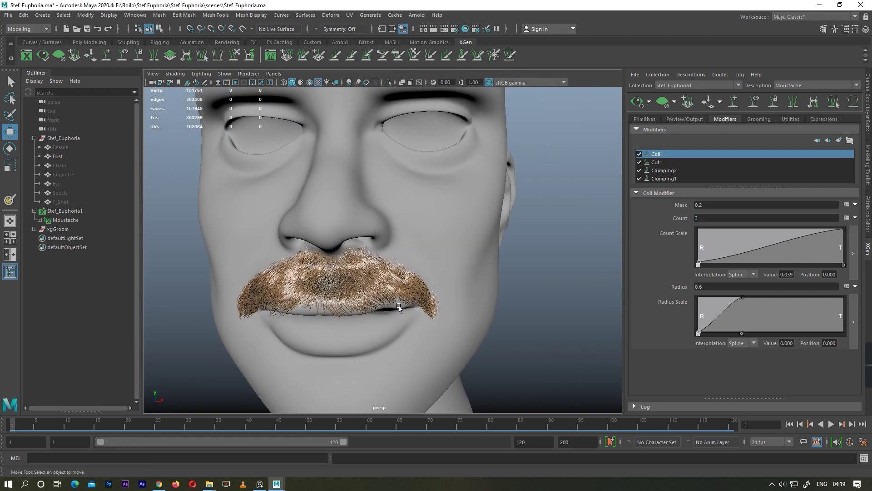
Step: Add a Noise modifier to the moustache's modifier stack
click(837, 142)
click(669, 275)
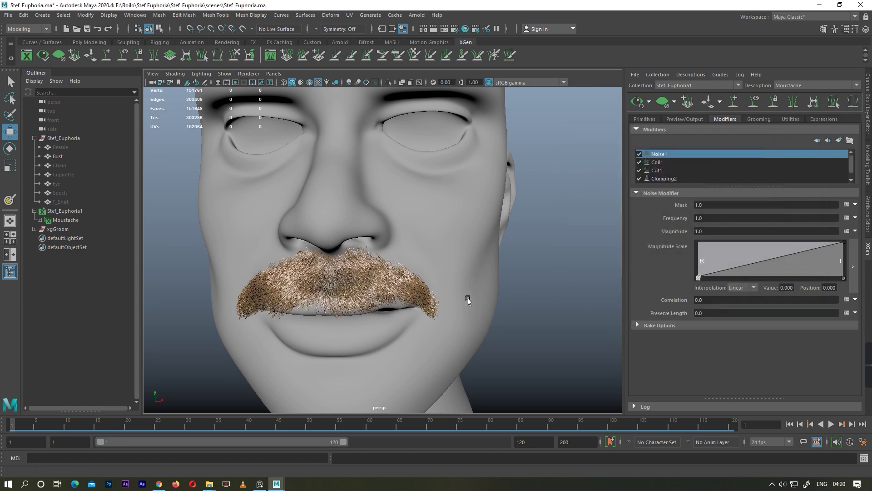
scroll(491, 317, up, 3)
scroll(481, 291, up, 3)
scroll(472, 259, up, 3)
scroll(473, 259, down, 6)
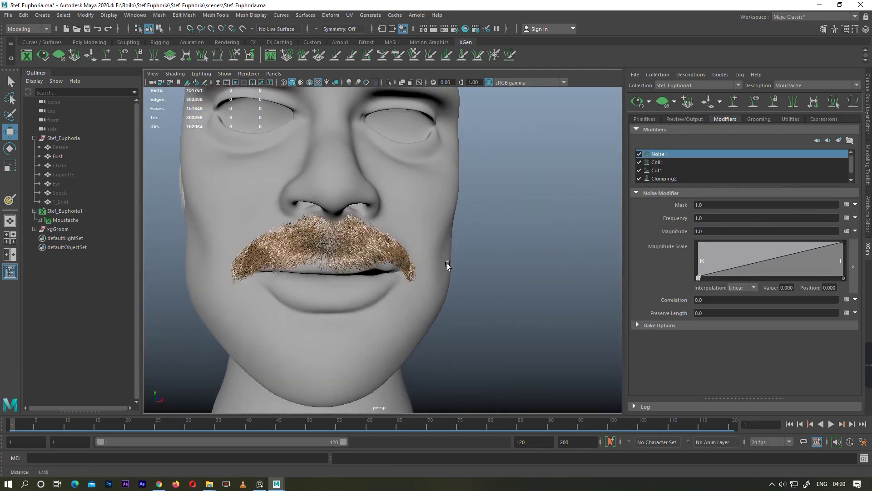
scroll(459, 273, up, 2)
Step: Set noise magnitude 0.2 and frequency 0.5, then toggle the noise to compare
text(2)
key(Return)
double_click(702, 217)
text(0.5)
key(Return)
alt+drag(591, 230, 613, 234)
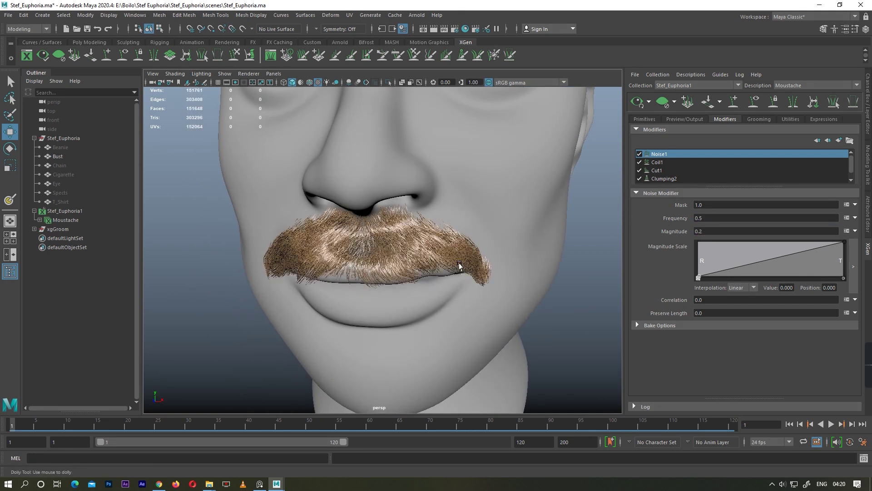
click(639, 154)
click(640, 153)
mouse_move(500, 268)
alt+mouse_down()
mouse_move(444, 266)
mouse_move(484, 281)
alt+mouse_up()
Step: Taper the Width Ramp end to 0 with Smooth interpolation
scroll(486, 287, up, 5)
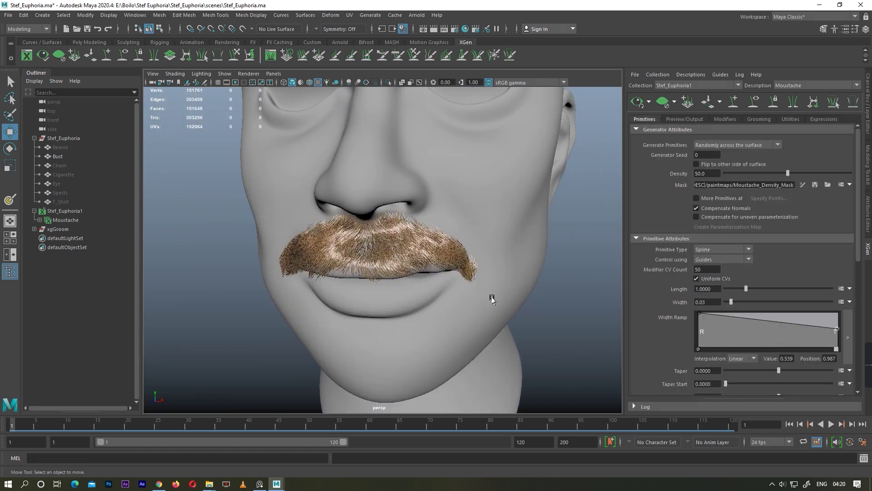
scroll(493, 296, down, 1)
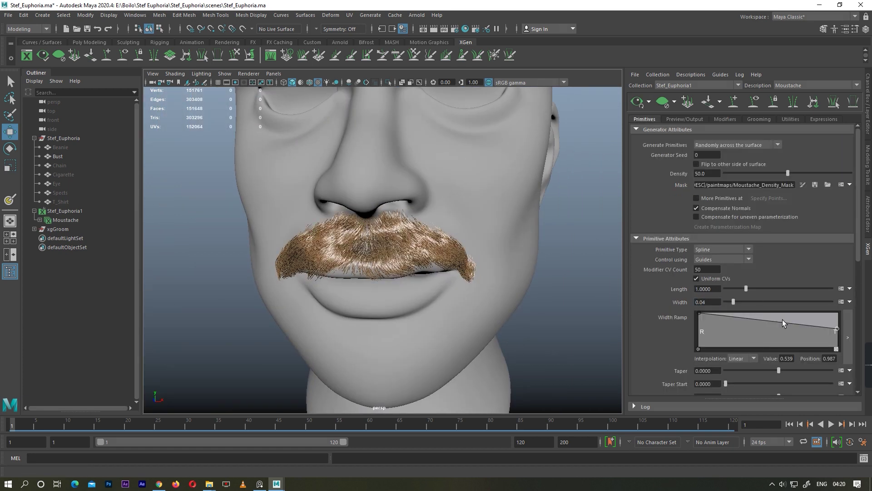
drag(837, 329, 841, 357)
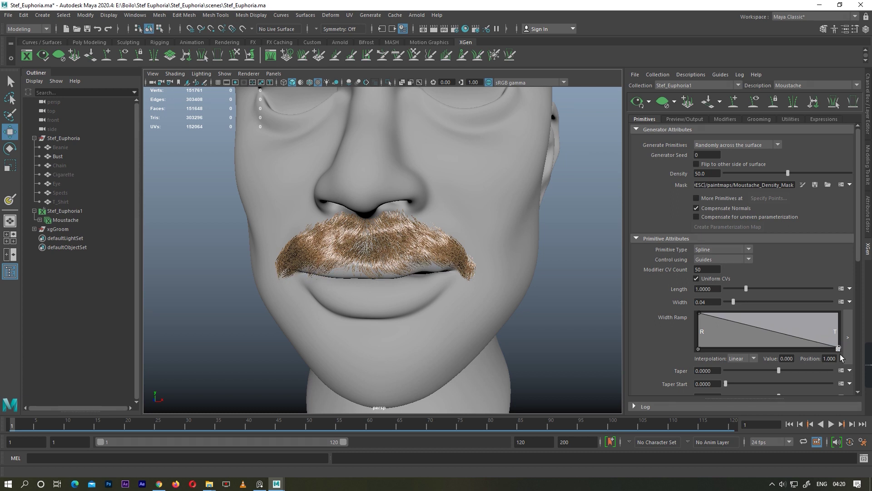
click(741, 358)
click(738, 381)
Step: Raise the moustache hair Density to 80
scroll(431, 267, up, 2)
scroll(477, 282, up, 2)
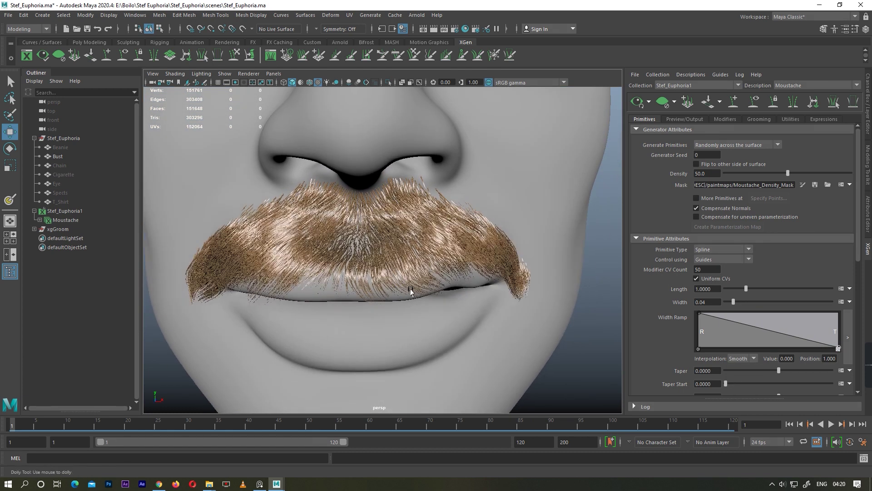
scroll(425, 297, up, 2)
text(80)
key(Return)
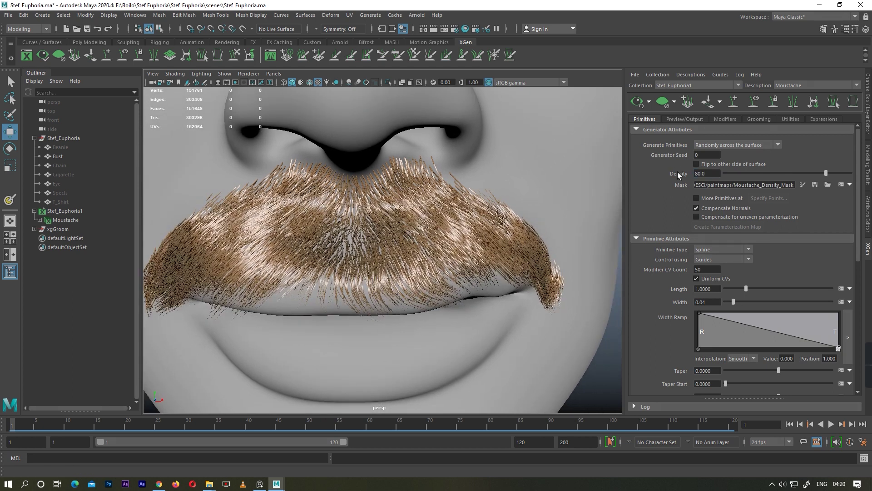
scroll(432, 272, down, 5)
Step: Set strand Width to 0.02 and check it from front and three-quarter views
mouse_move(432, 273)
alt+mouse_down()
mouse_move(461, 278)
mouse_move(435, 269)
alt+mouse_up()
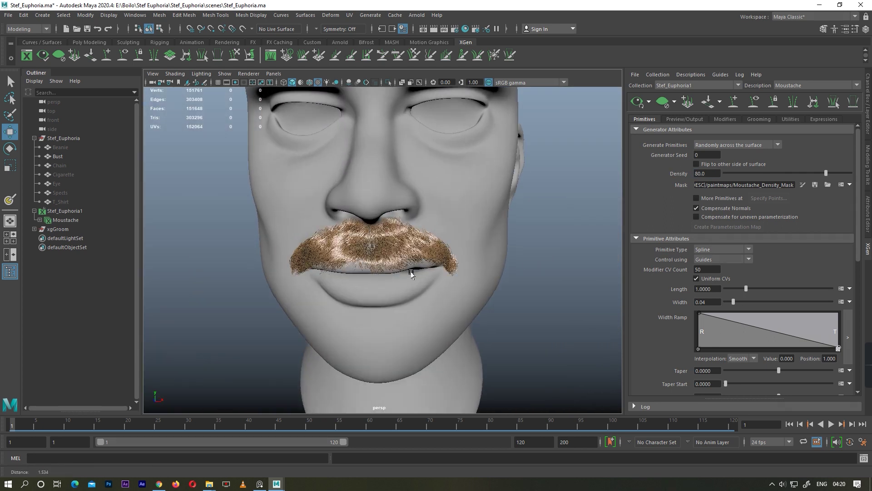
key(space)
key(space)
scroll(434, 269, down, 1)
key(space)
key(space)
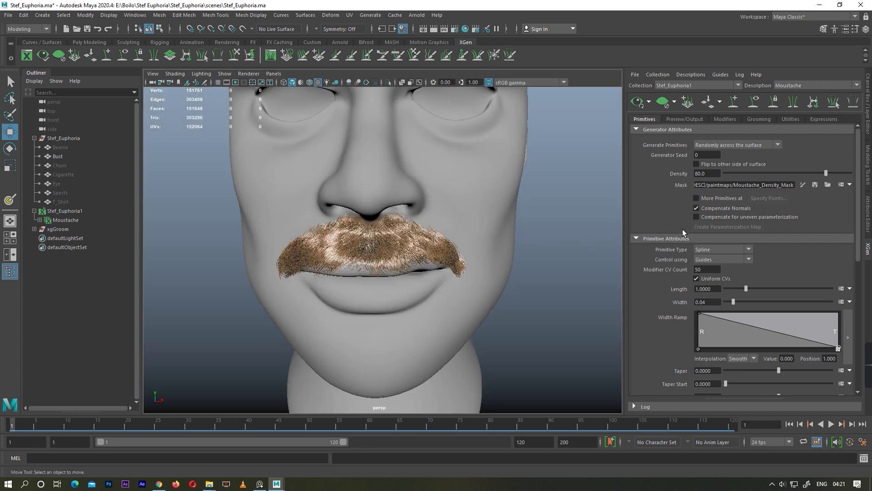
text(0.02)
key(Return)
mouse_move(398, 288)
alt+mouse_down()
mouse_move(472, 295)
mouse_move(415, 292)
alt+mouse_up()
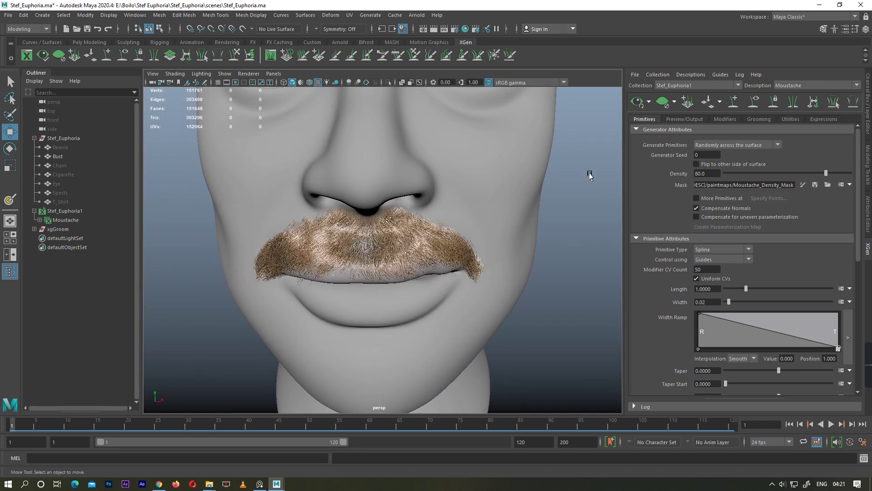
click(663, 101)
scroll(399, 269, up, 3)
Step: Show the guides and select a guide below the nose for sculpting and moving
click(753, 101)
scroll(389, 274, up, 5)
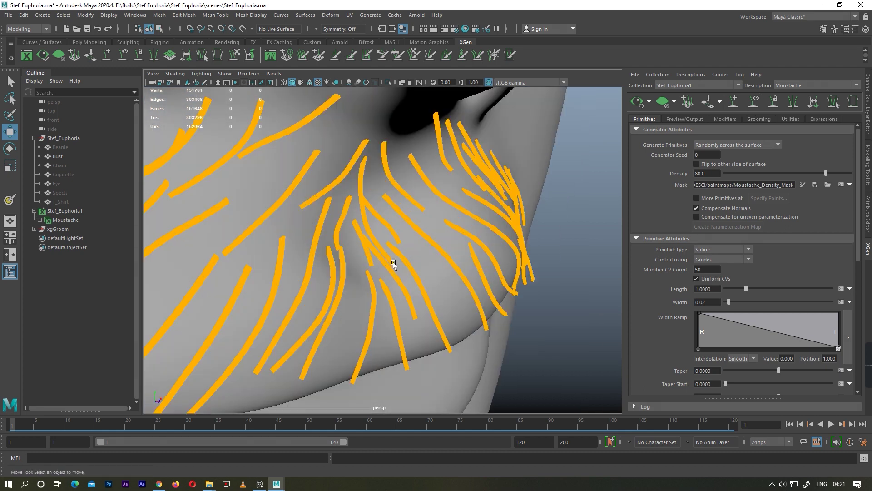
alt+drag(390, 274, 356, 230)
click(353, 230)
click(250, 55)
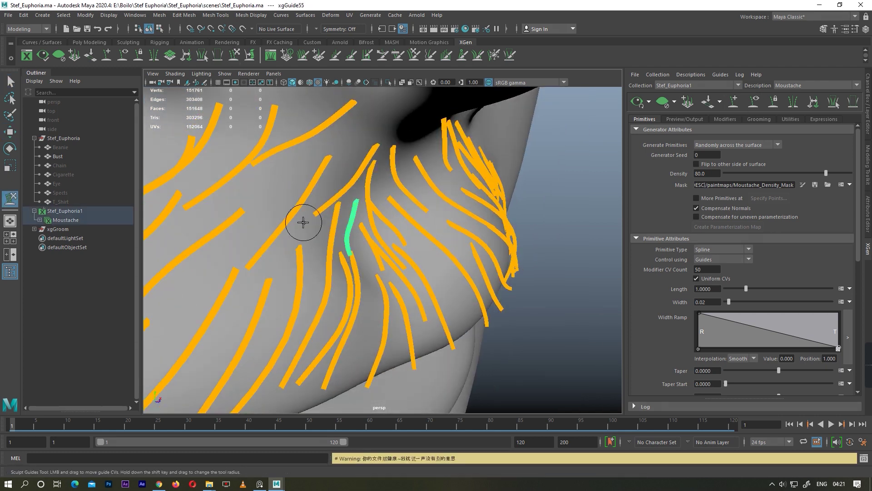
alt+drag(301, 220, 385, 235)
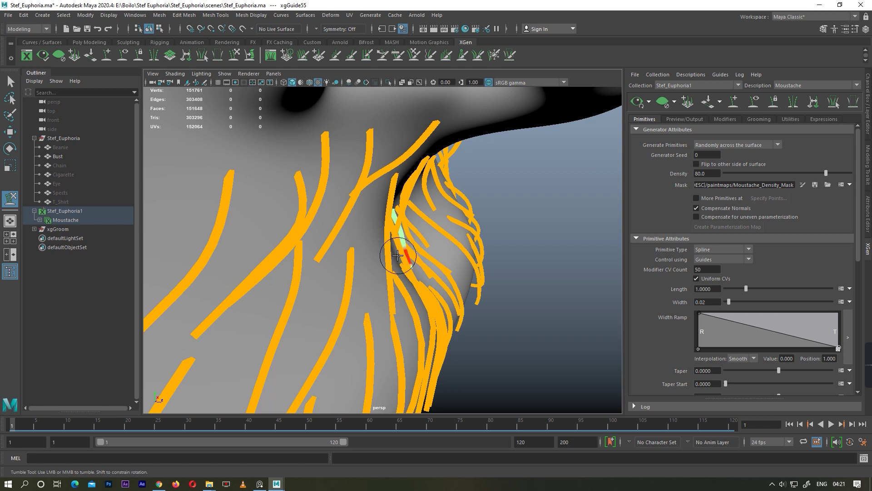
alt+drag(418, 277, 266, 234)
click(293, 213)
scroll(318, 232, up, 3)
key(w)
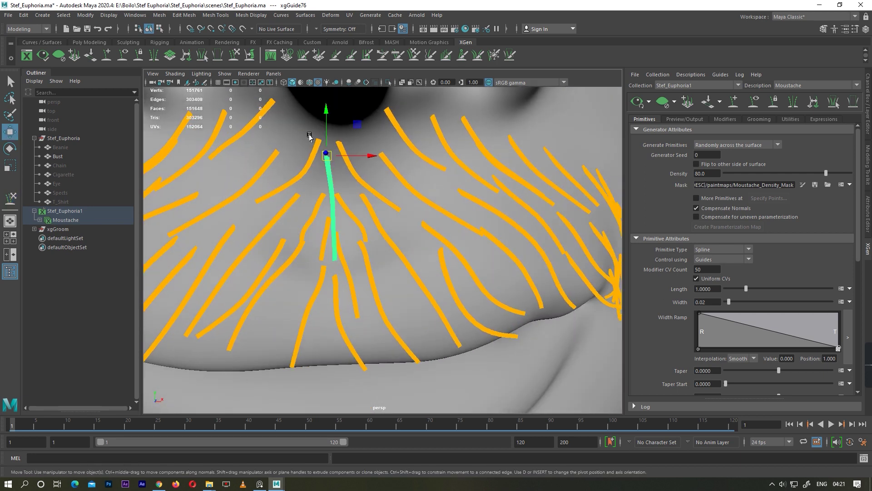
click(235, 55)
Step: Resculpt the guides near the lip centre, then refresh the hair preview with W
alt+drag(318, 218, 412, 230)
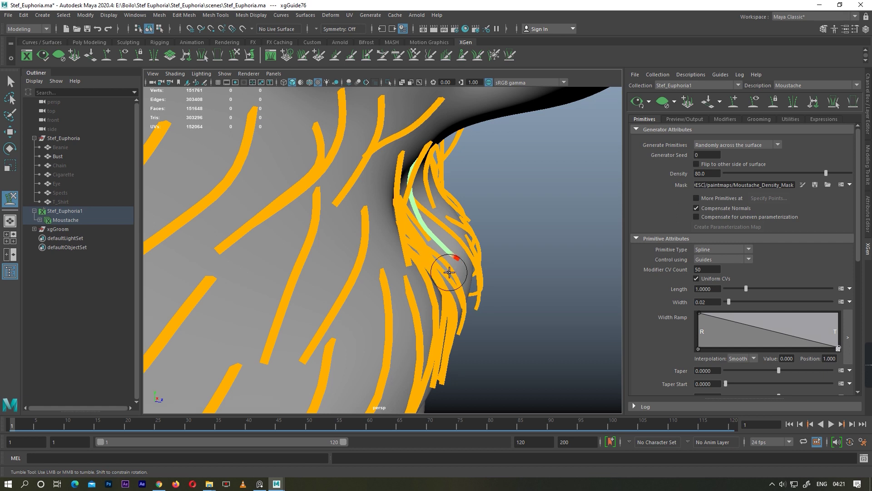
alt+drag(469, 267, 350, 272)
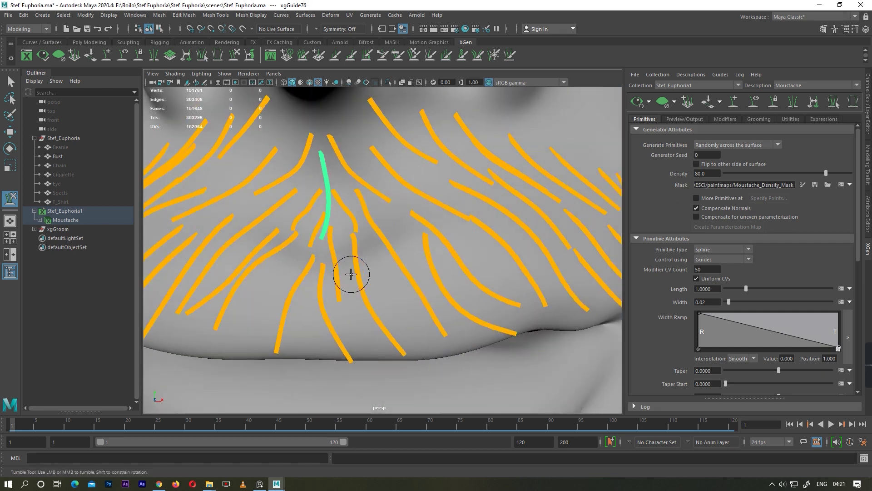
scroll(350, 273, down, 3)
key(w)
scroll(331, 223, up, 3)
alt+drag(312, 242, 390, 254)
key(y)
mouse_move(413, 307)
alt+mouse_down()
mouse_move(356, 312)
mouse_move(400, 246)
alt+mouse_up()
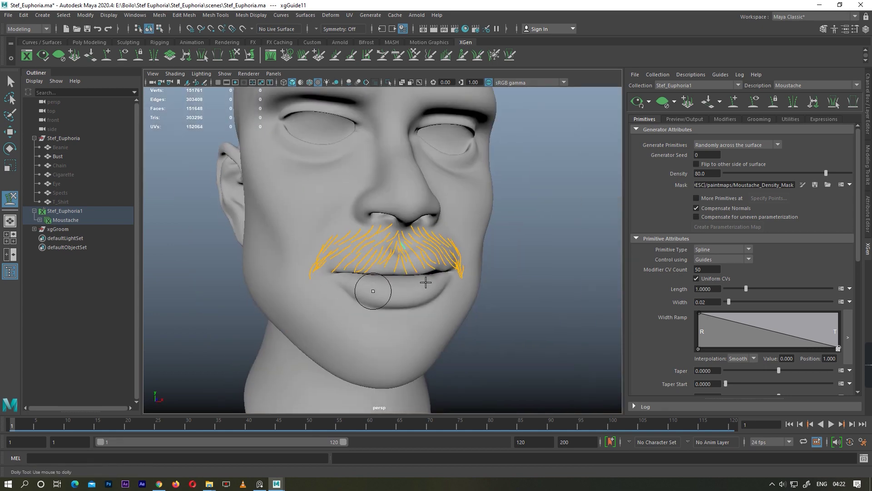
key(w)
Step: Tumble and dolly around the regenerated moustache to inspect the groom
scroll(422, 281, up, 4)
scroll(422, 281, up, 3)
scroll(422, 281, up, 3)
mouse_move(423, 280)
alt+mouse_down()
mouse_move(584, 269)
mouse_move(345, 268)
alt+mouse_up()
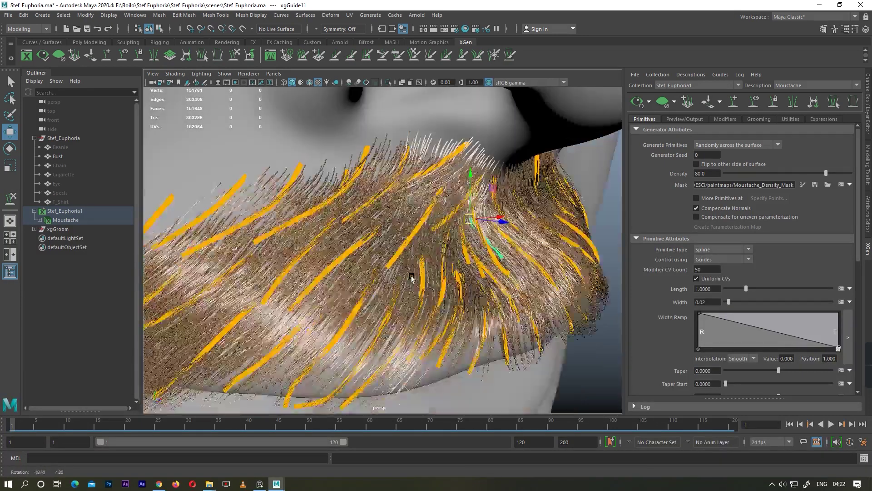
scroll(345, 268, down, 3)
scroll(390, 288, up, 2)
scroll(418, 289, up, 2)
scroll(422, 288, up, 1)
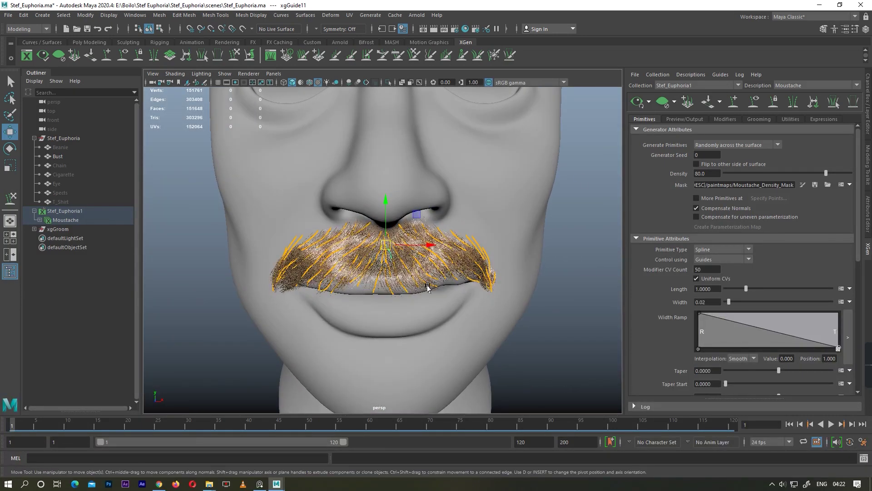
Step: Hide the guides and raise the moustache Density to 150
click(753, 102)
scroll(416, 312, up, 2)
scroll(361, 321, down, 4)
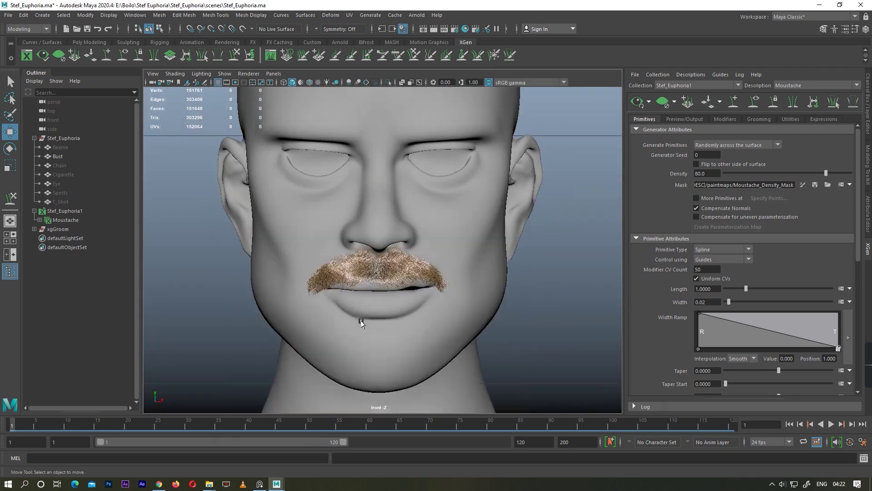
scroll(360, 322, up, 5)
text(150)
key(Return)
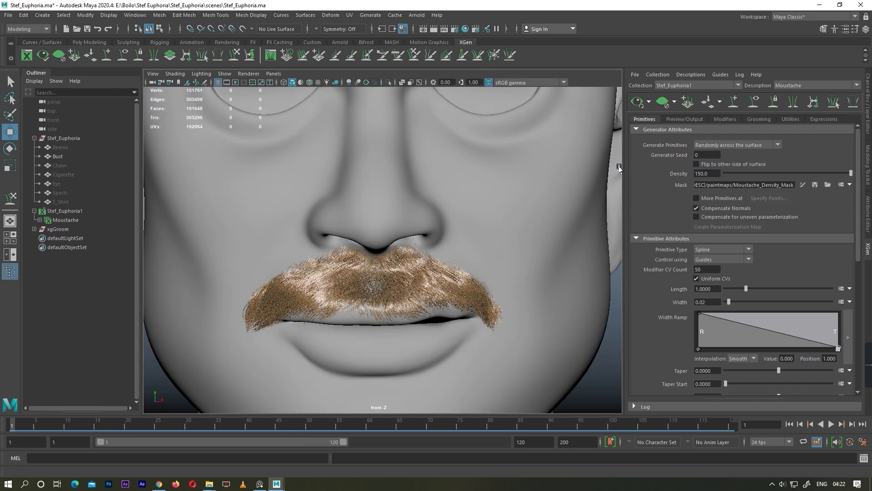
scroll(389, 295, down, 3)
scroll(479, 208, up, 10)
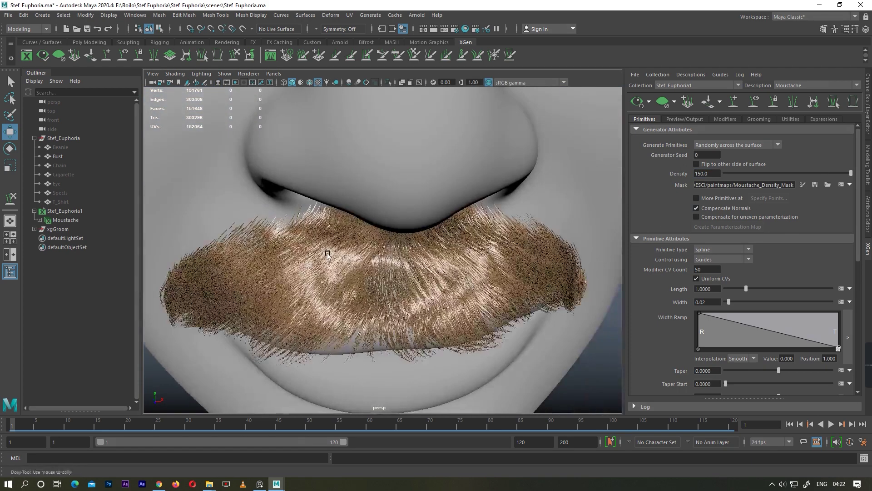
alt+drag(479, 209, 359, 263)
scroll(358, 262, down, 5)
scroll(372, 279, up, 1)
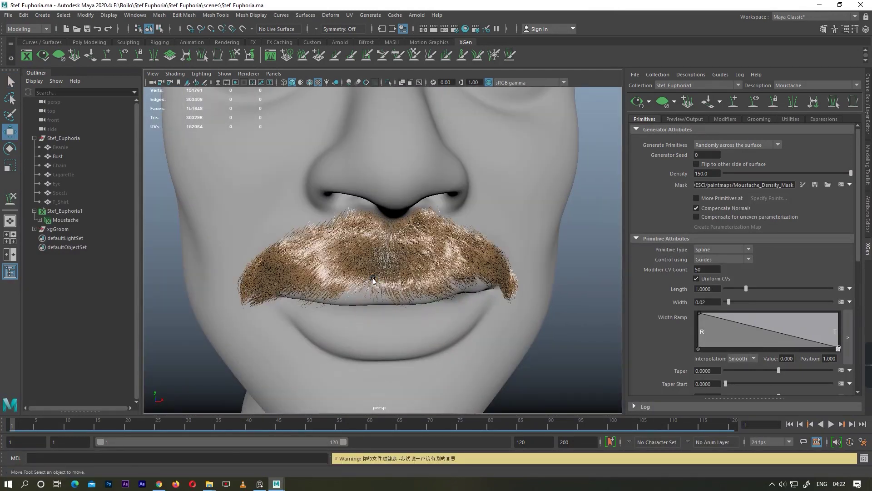
Step: Try strand Width 0.03, then return it to 0.02
click(709, 302)
key(BackSpace)
text(3)
key(Return)
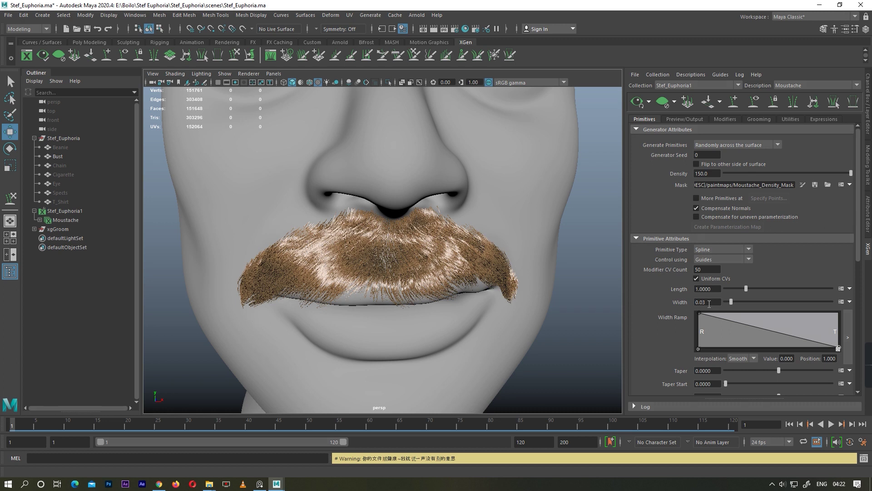
text(2)
key(Return)
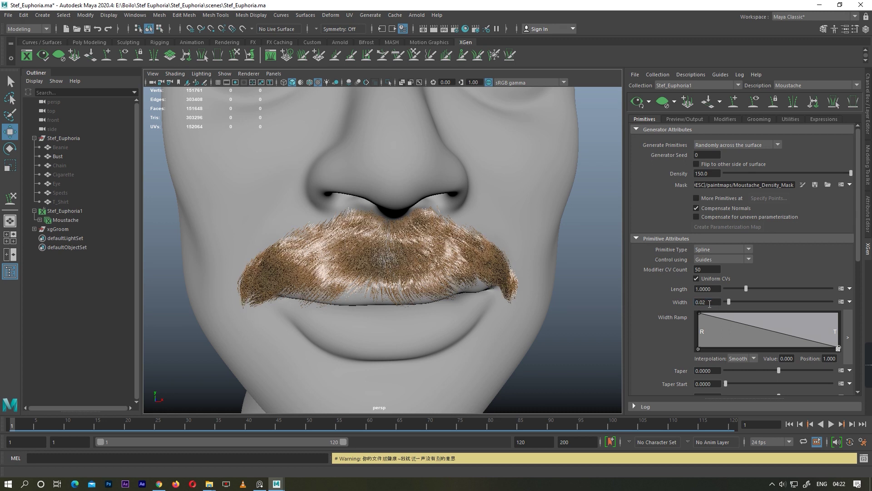
text(5)
key(Return)
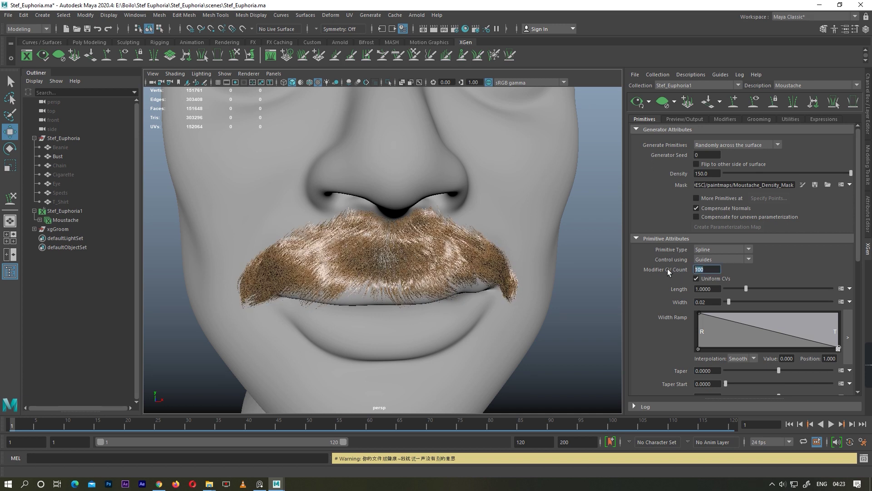
scroll(318, 253, up, 5)
Step: Hide the hair preview and bend the central guide under the nose, checking it from side and front
click(663, 102)
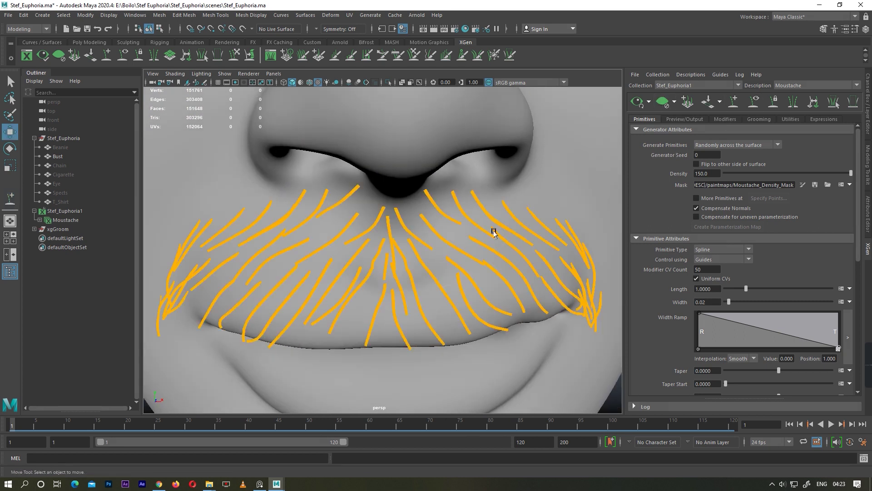
scroll(381, 258, up, 3)
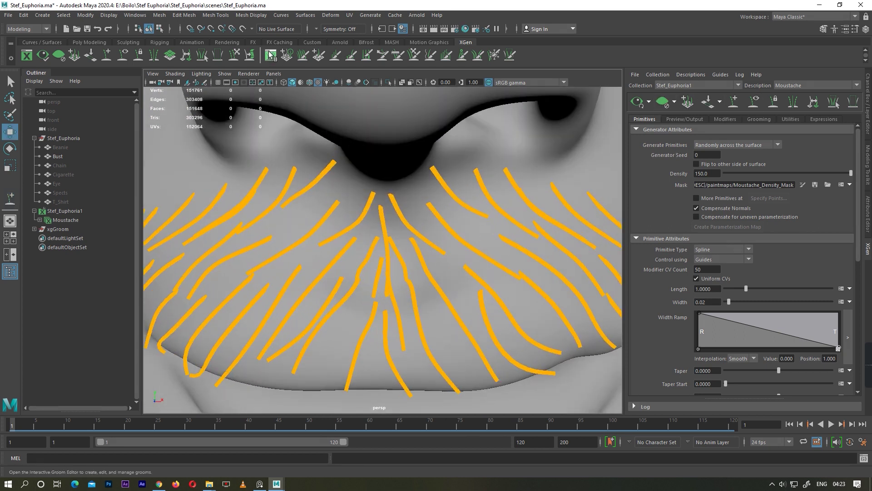
click(734, 101)
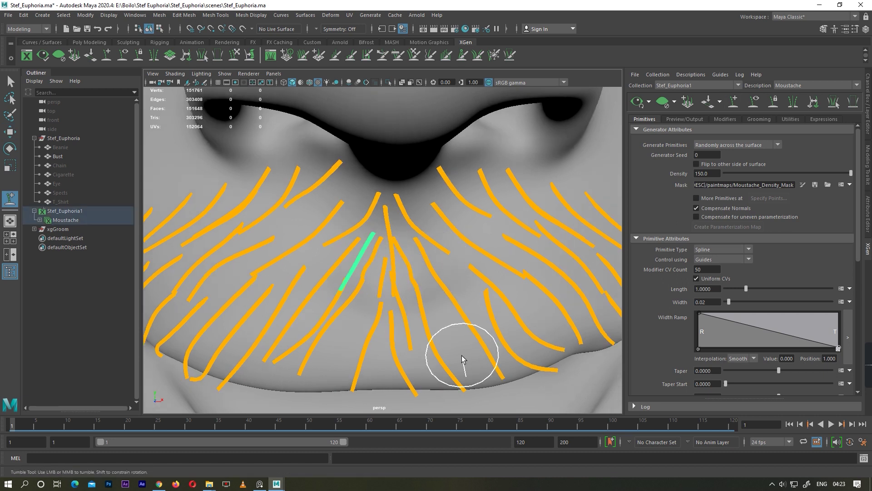
mouse_move(344, 273)
mouse_down()
mouse_move(354, 252)
mouse_move(344, 301)
mouse_move(352, 279)
mouse_up()
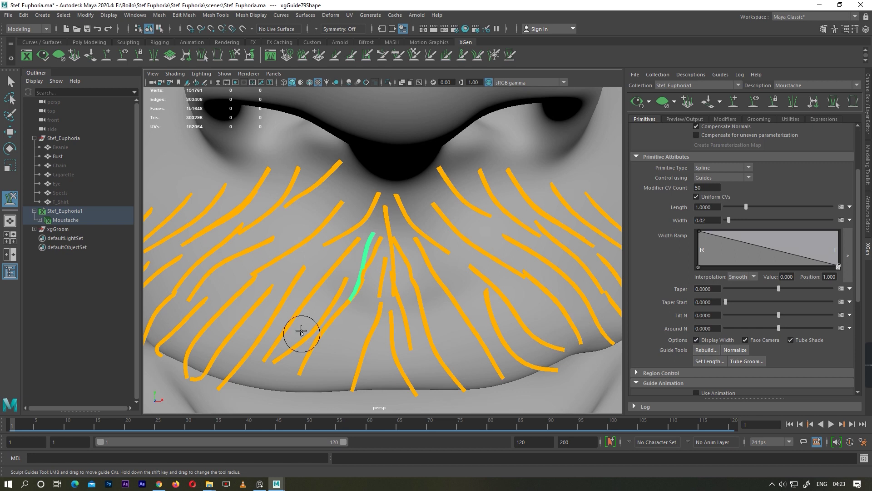
mouse_move(356, 316)
alt+mouse_down()
mouse_move(413, 317)
mouse_move(330, 332)
mouse_move(336, 283)
mouse_move(331, 292)
mouse_move(439, 264)
alt+mouse_up()
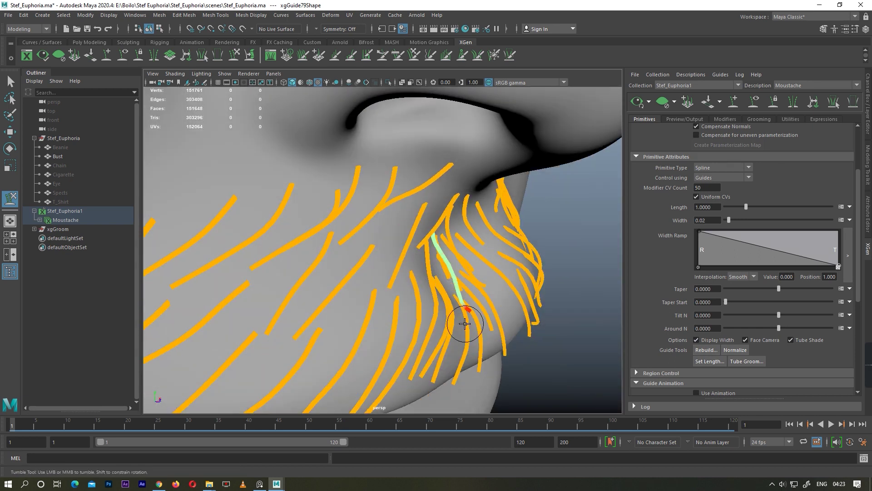
alt+drag(465, 323, 335, 332)
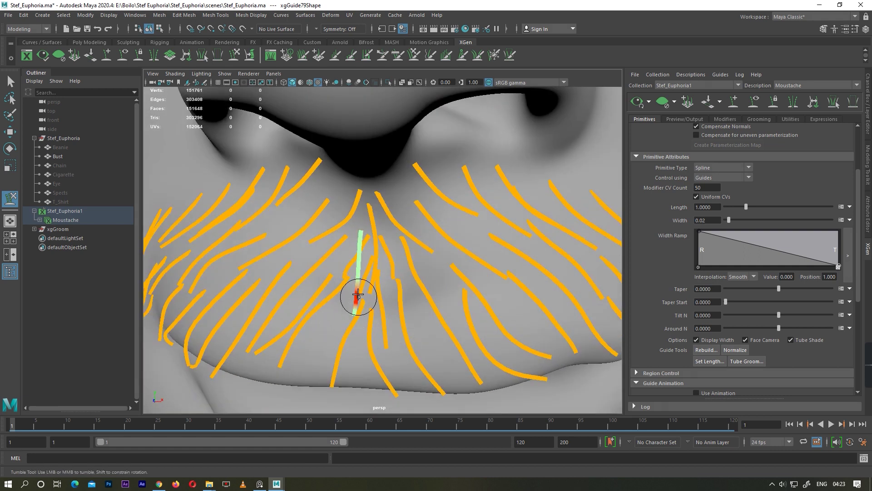
mouse_move(361, 257)
alt+mouse_down()
mouse_move(452, 253)
mouse_move(468, 268)
mouse_move(429, 312)
alt+mouse_up()
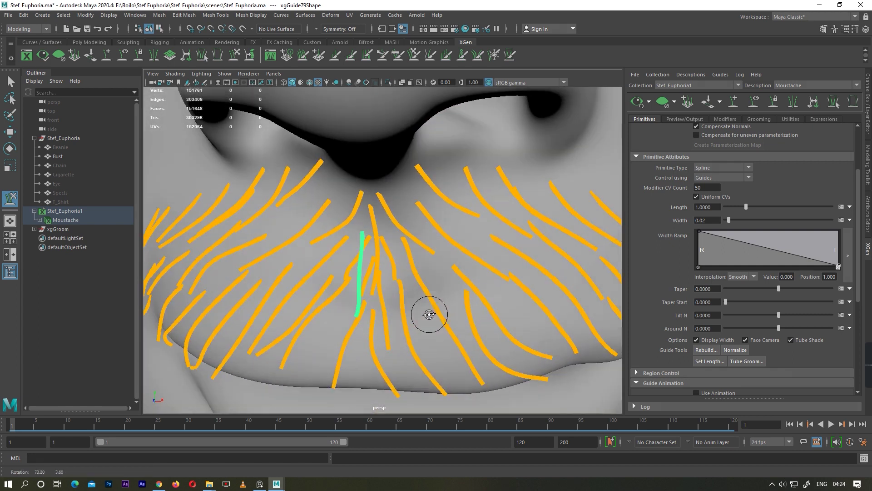
mouse_move(356, 317)
alt+mouse_down()
mouse_move(389, 307)
mouse_move(386, 297)
alt+mouse_up()
scroll(385, 297, down, 3)
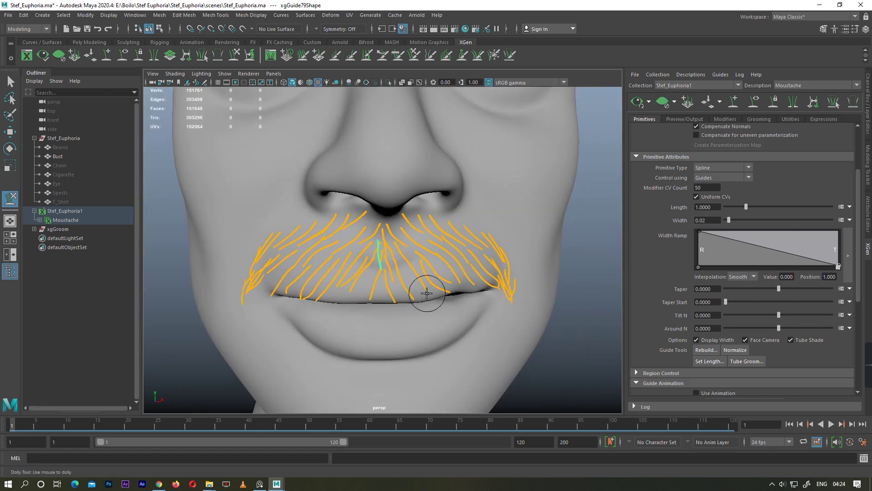
Step: Generate and save new clump maps from guides for Clumping1 and Clumping2
key(w)
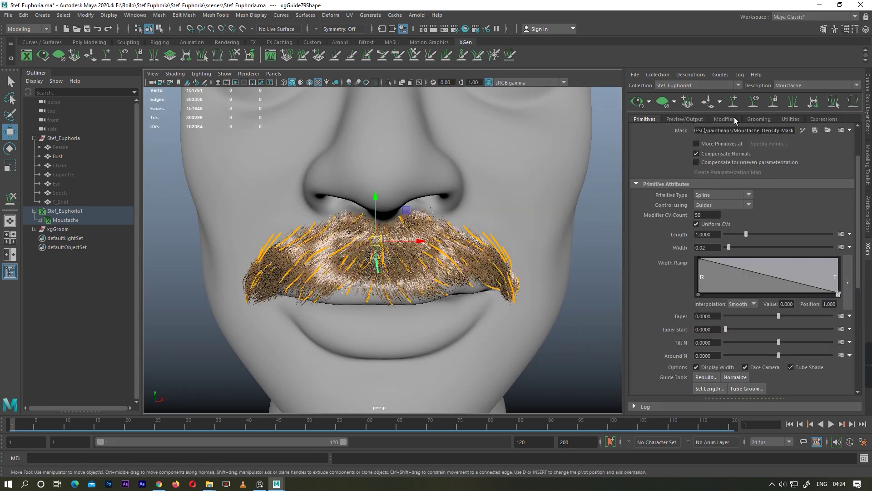
click(727, 119)
click(834, 371)
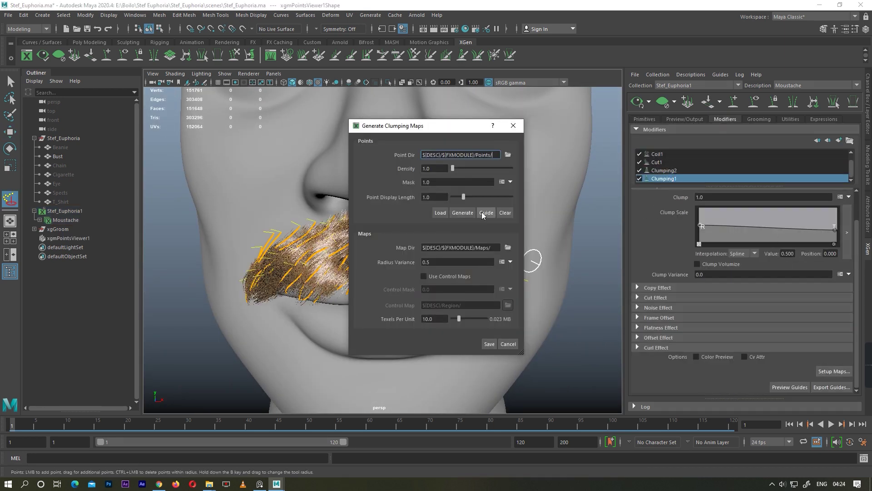
click(489, 344)
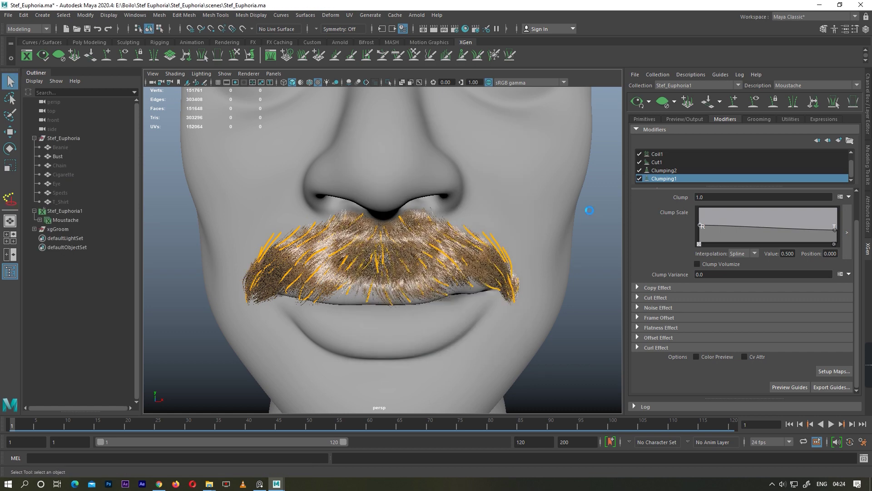
click(670, 171)
click(834, 371)
click(489, 344)
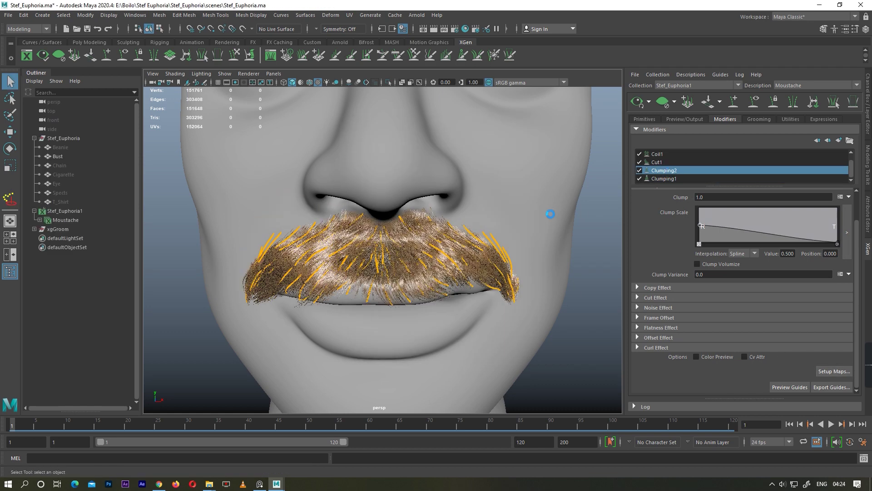
Step: Zoom in on the moustache and show its guides again
alt+right_drag(552, 213, 436, 270)
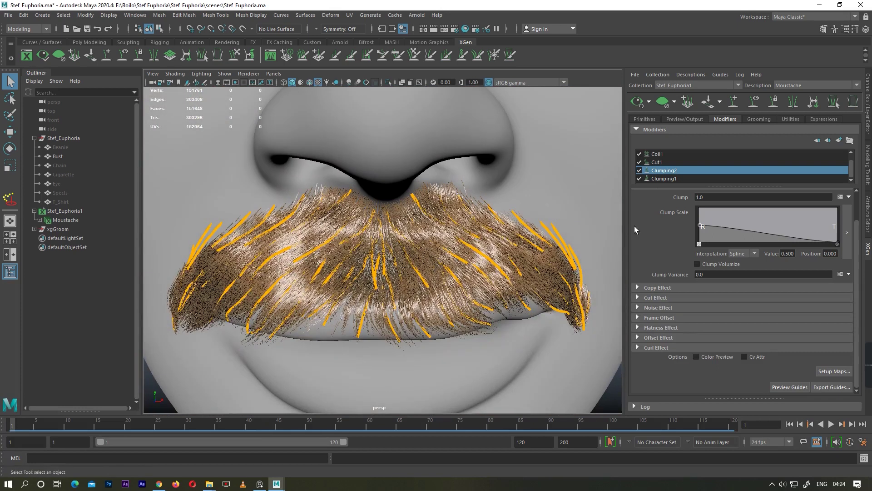
scroll(425, 277, down, 5)
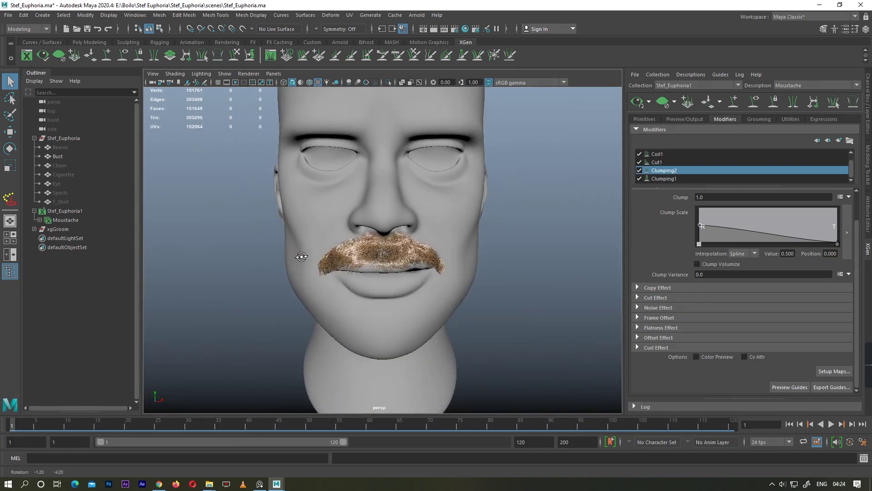
scroll(425, 279, up, 2)
scroll(424, 282, up, 2)
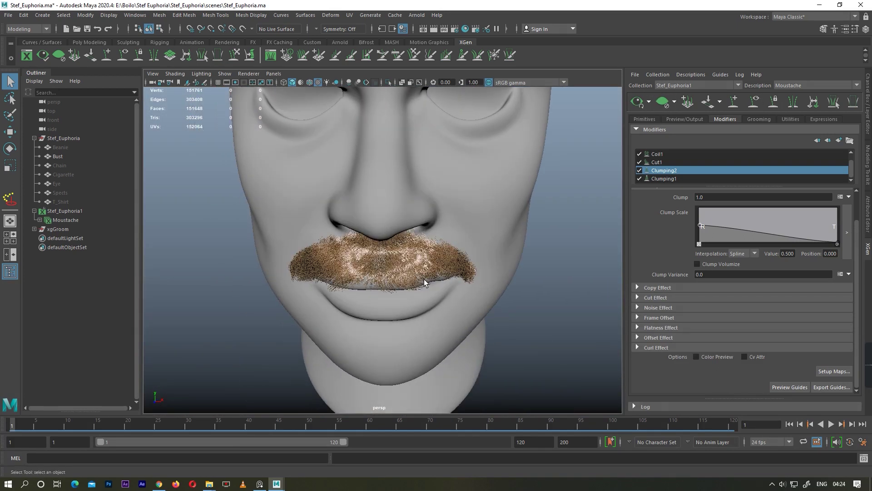
click(733, 100)
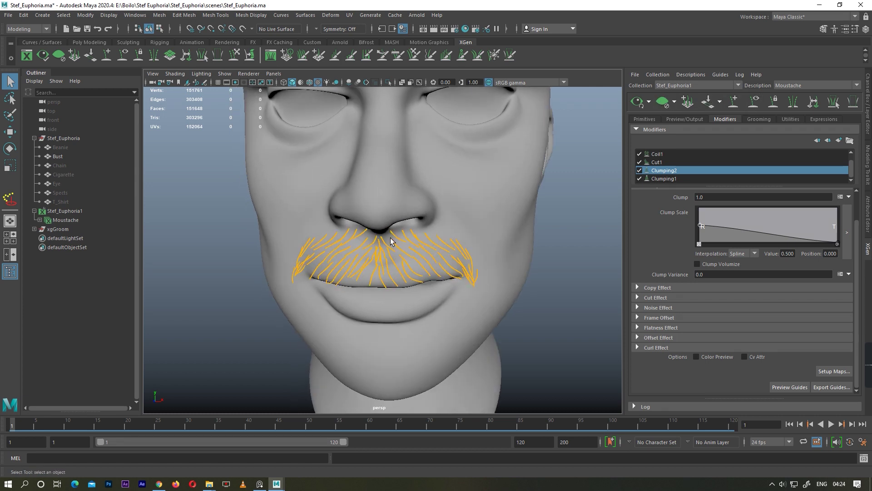
scroll(391, 238, up, 3)
scroll(375, 274, up, 2)
Step: Sculpt a centre guide just below the nose, then preview the regenerated hair
click(380, 275)
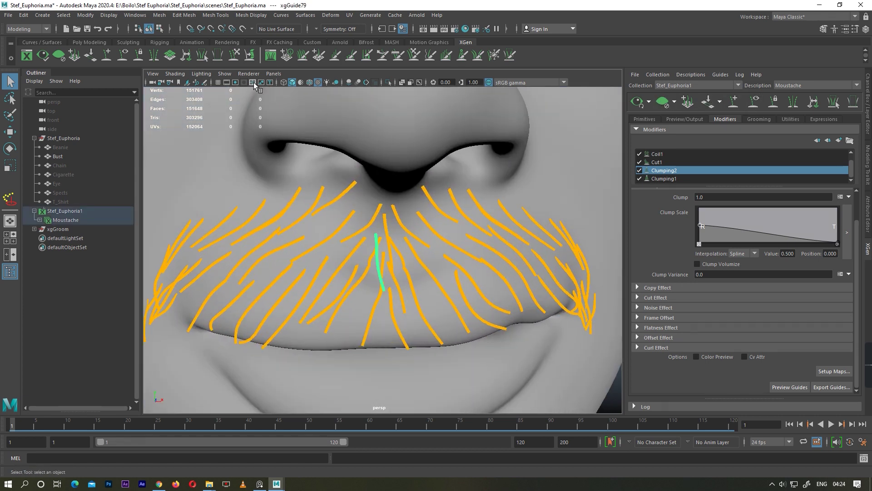
key(y)
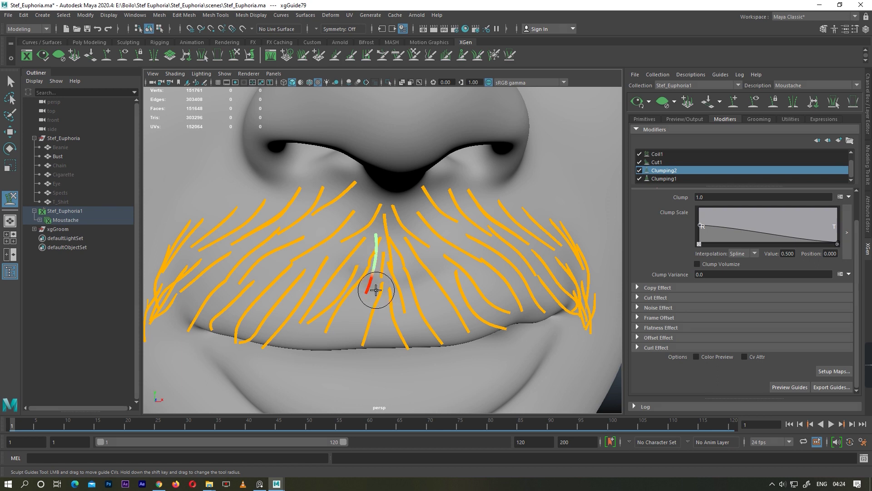
scroll(369, 295, down, 3)
mouse_move(370, 296)
alt+mouse_down()
mouse_move(321, 301)
mouse_move(381, 282)
alt+mouse_up()
key(w)
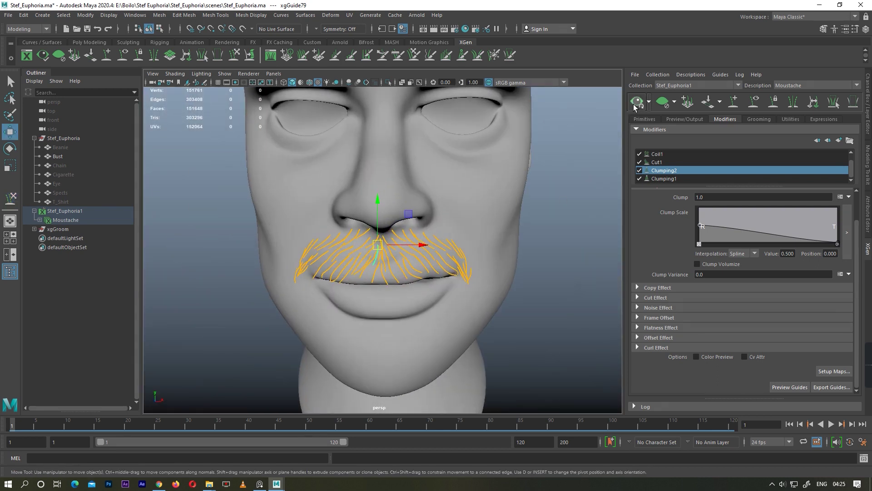
scroll(319, 305, up, 2)
scroll(354, 320, up, 2)
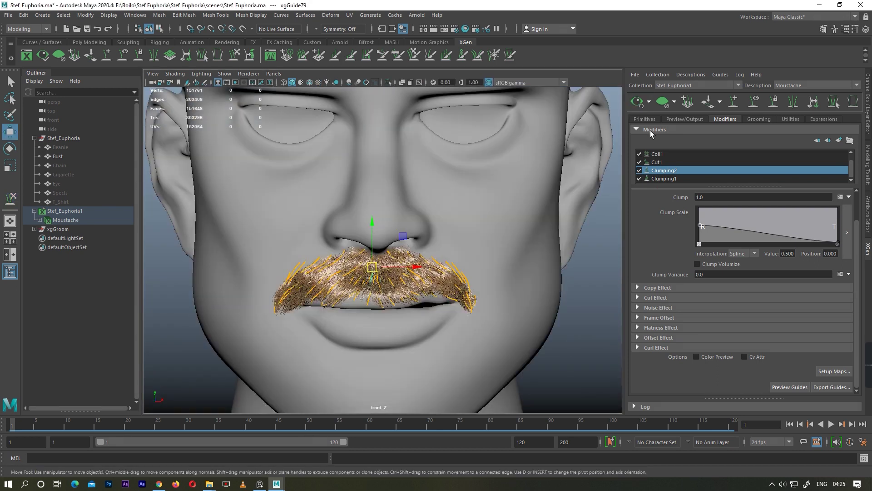
Step: Try primitive Length values of 1.1 and 1.5, then settle on 1.3
click(644, 118)
text(1.1)
key(Return)
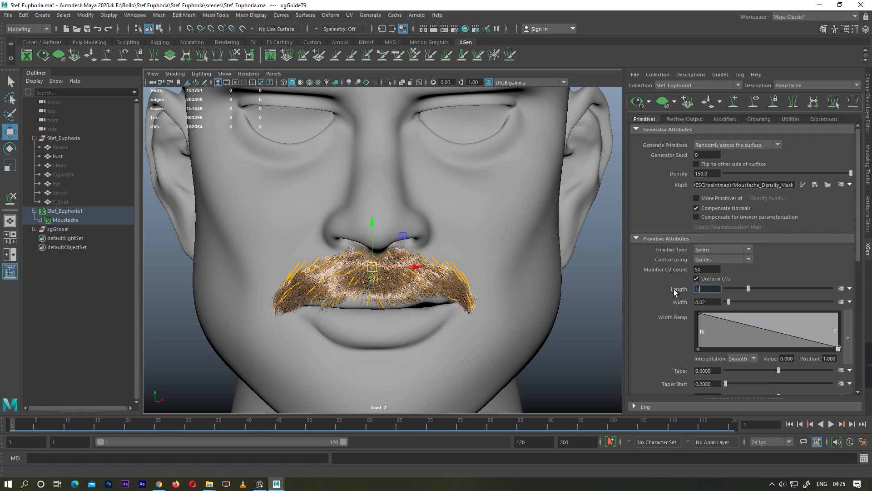
text(5)
key(Return)
double_click(707, 289)
text(1.3)
key(Return)
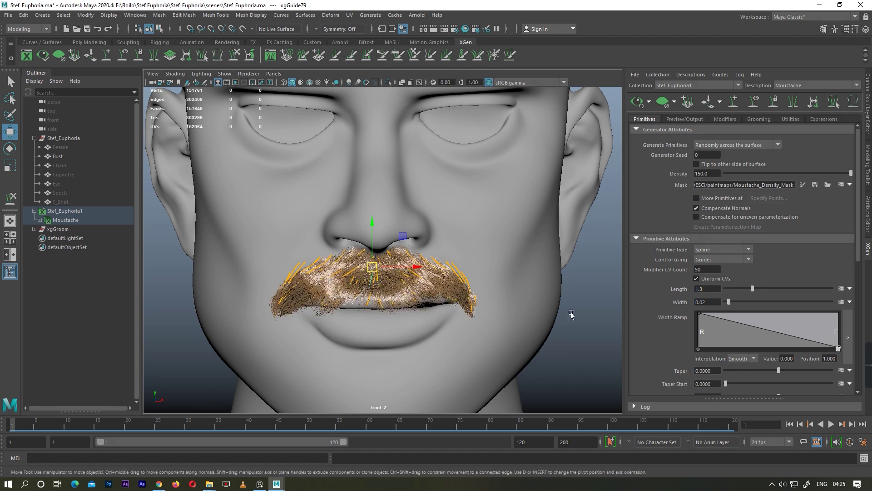
Step: Deselect the moustache and inspect the new hair length from below and the side
click(571, 314)
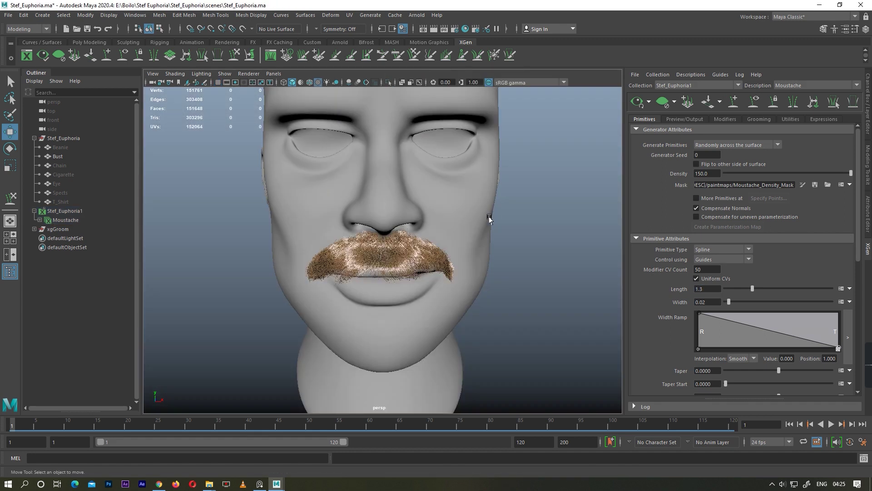
mouse_move(489, 219)
alt+mouse_down()
mouse_move(506, 201)
mouse_move(463, 220)
mouse_move(498, 290)
mouse_move(482, 231)
mouse_move(489, 275)
alt+mouse_up()
scroll(398, 245, down, 5)
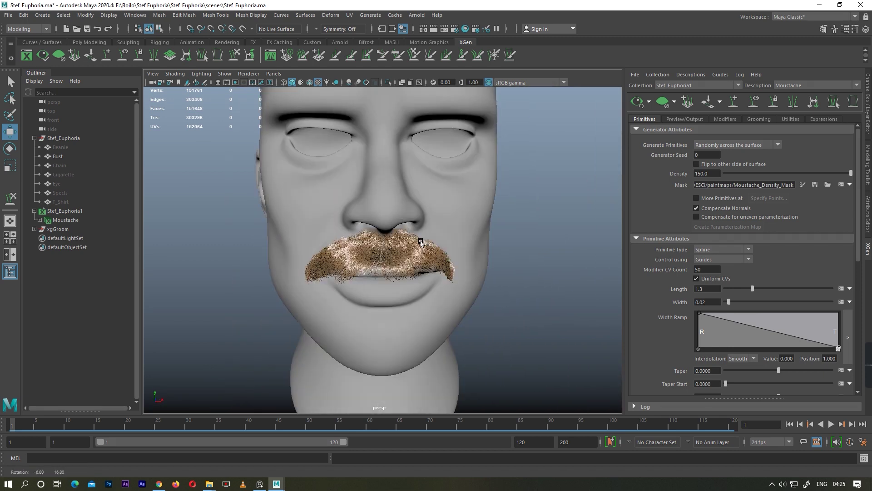
scroll(398, 246, down, 3)
mouse_move(428, 274)
alt+mouse_down()
mouse_move(352, 279)
mouse_move(461, 271)
alt+mouse_up()
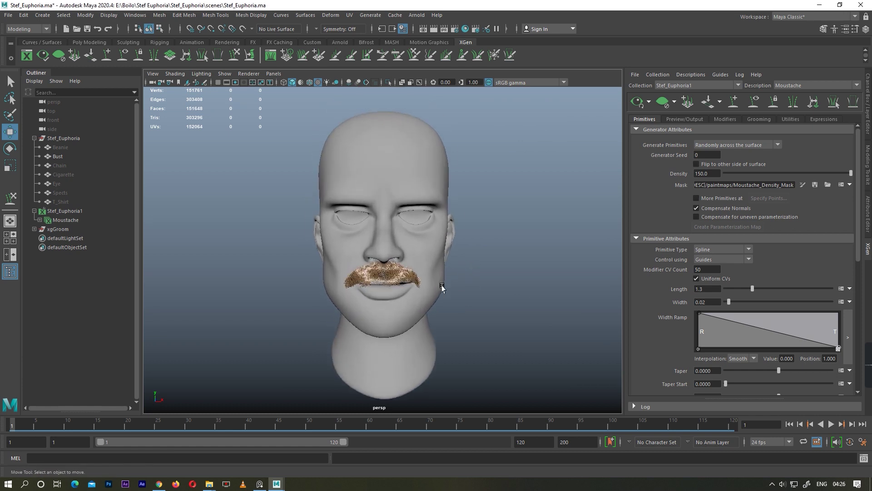
key(space)
key(space)
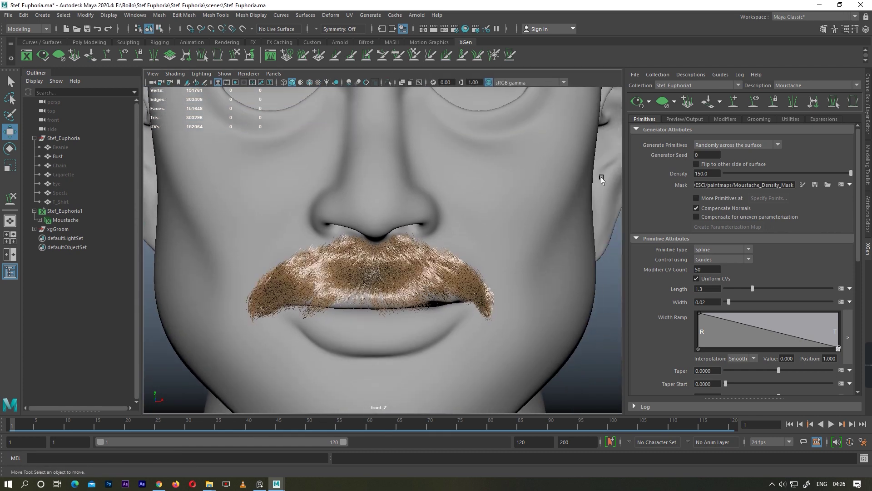
Step: Hide the hair preview, show guides, and sculpt the guide at the moustache's right tip
click(662, 102)
click(752, 105)
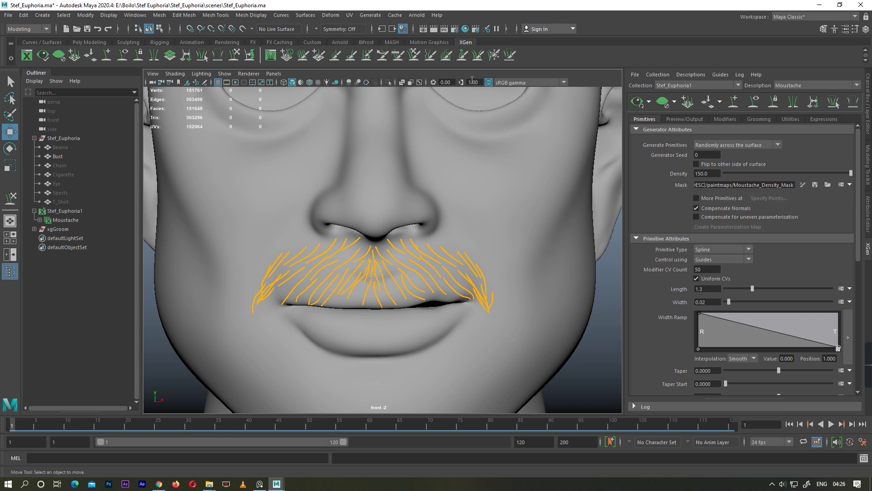
click(234, 54)
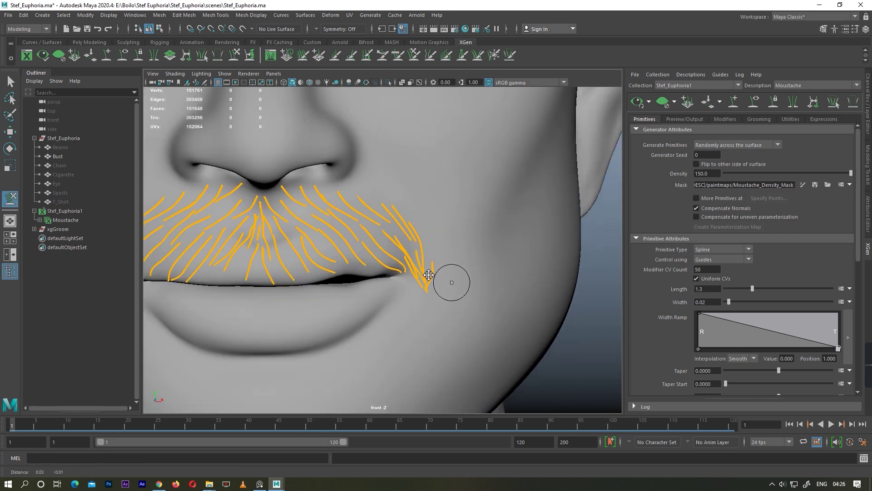
scroll(436, 281, up, 5)
click(401, 271)
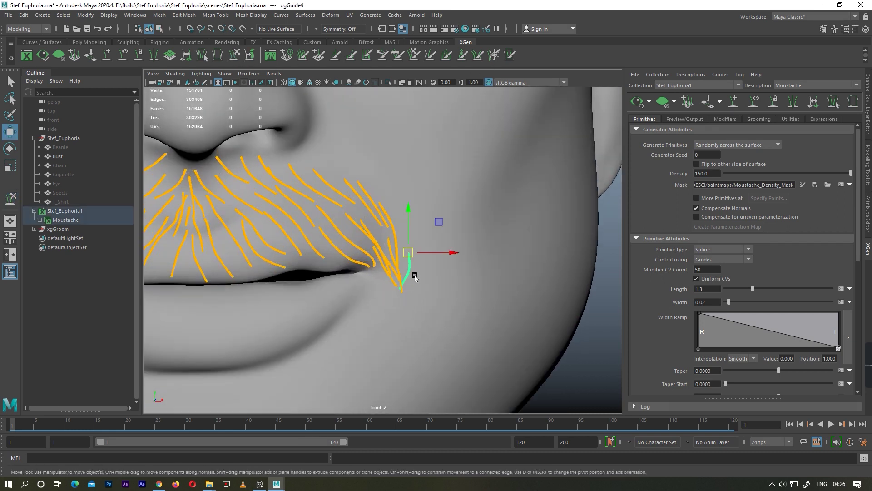
alt+drag(408, 253, 513, 200)
click(229, 52)
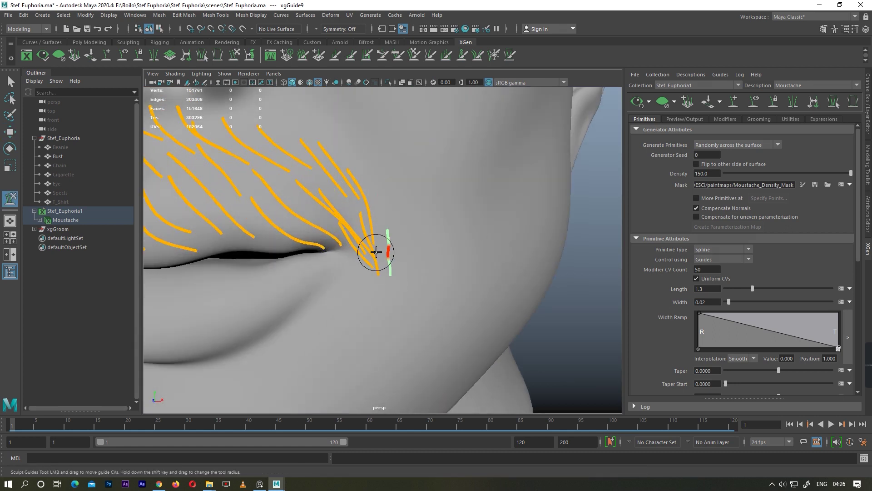
Step: Sculpt the neighbouring corner guide from a lower angle
key(w)
click(369, 227)
key(y)
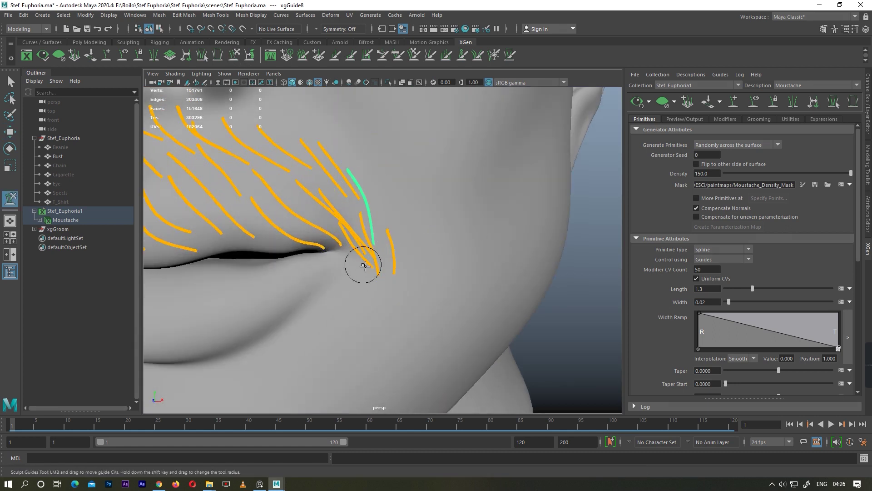
alt+drag(379, 253, 375, 250)
mouse_move(360, 198)
alt+mouse_down()
mouse_move(363, 218)
mouse_move(389, 239)
alt+mouse_up()
scroll(473, 249, down, 5)
Step: Preview the regenerated hair and inspect the right tip in a close front view
key(w)
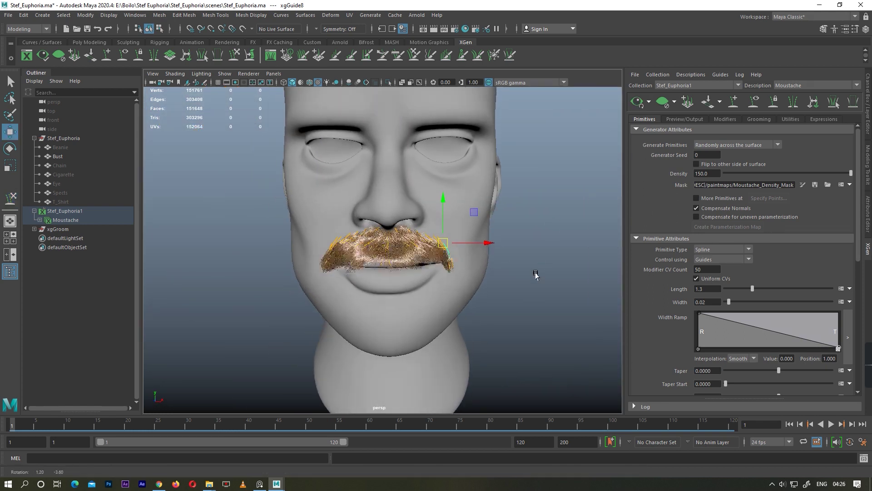
key(space)
key(space)
key(space)
key(space)
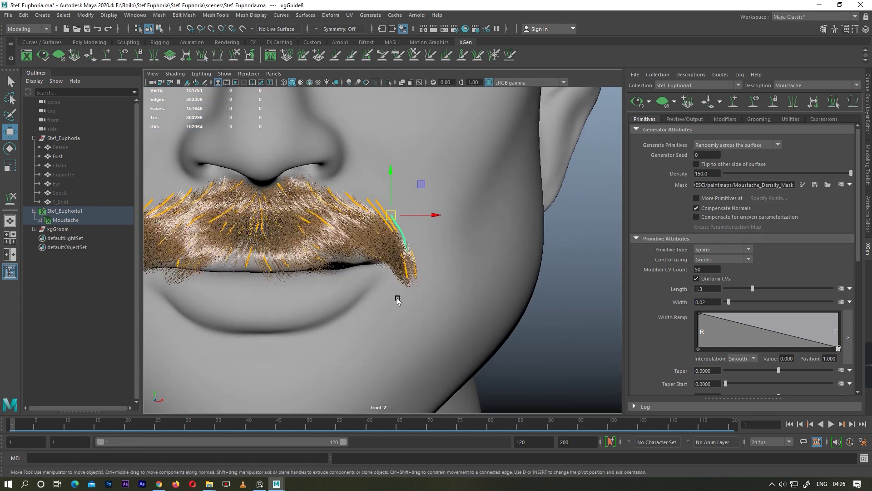
scroll(397, 299, down, 4)
scroll(432, 296, down, 3)
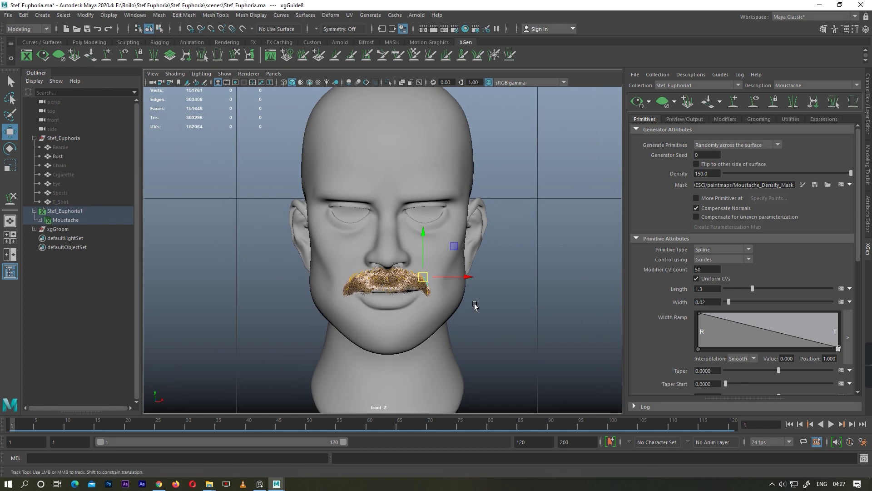
scroll(451, 309, up, 3)
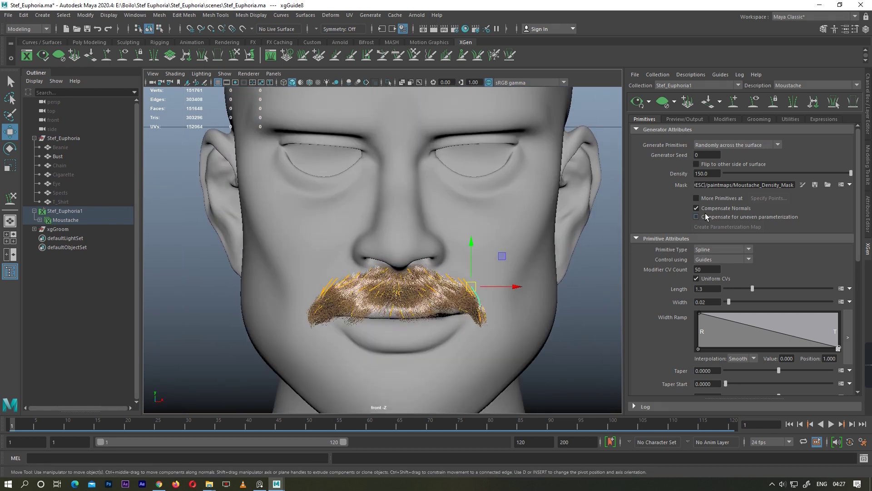
click(701, 173)
text(250)
key(Return)
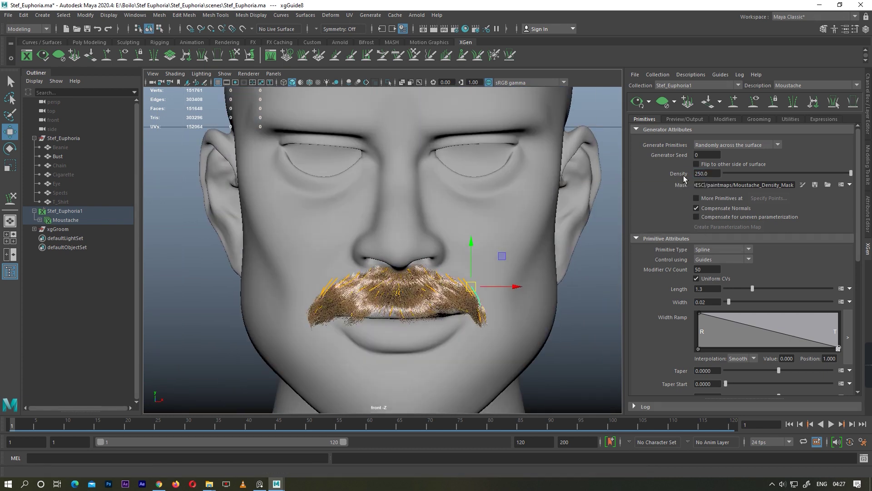
click(420, 252)
scroll(413, 259, down, 3)
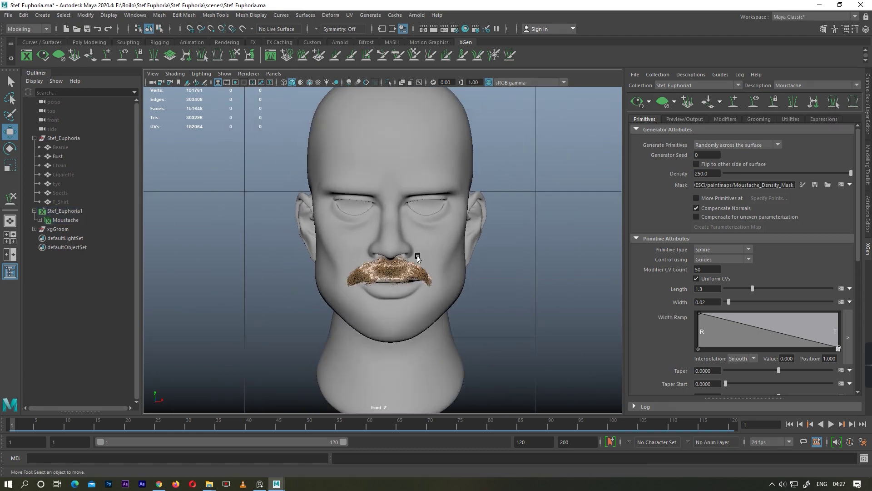
scroll(404, 282, up, 8)
scroll(395, 296, down, 1)
mouse_move(394, 296)
alt+mouse_down()
mouse_move(381, 301)
mouse_move(383, 286)
alt+mouse_up()
scroll(384, 272, up, 5)
scroll(384, 271, down, 5)
scroll(384, 282, down, 3)
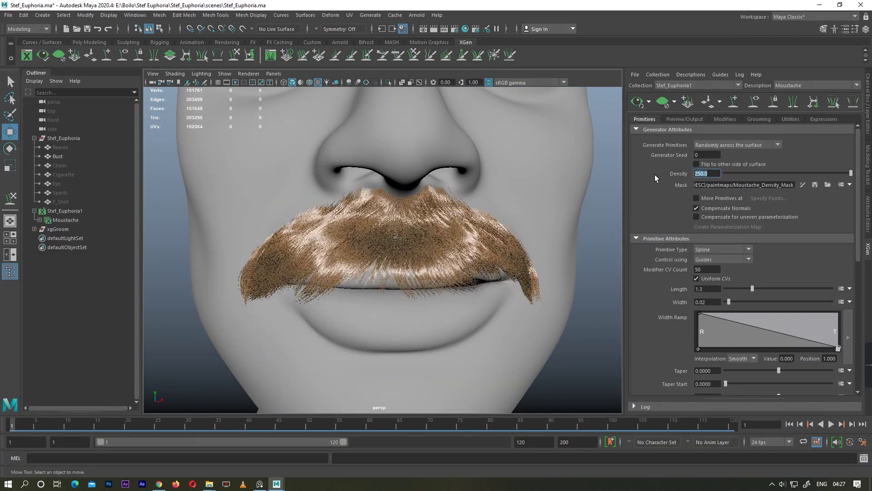
text(200)
scroll(533, 288, down, 5)
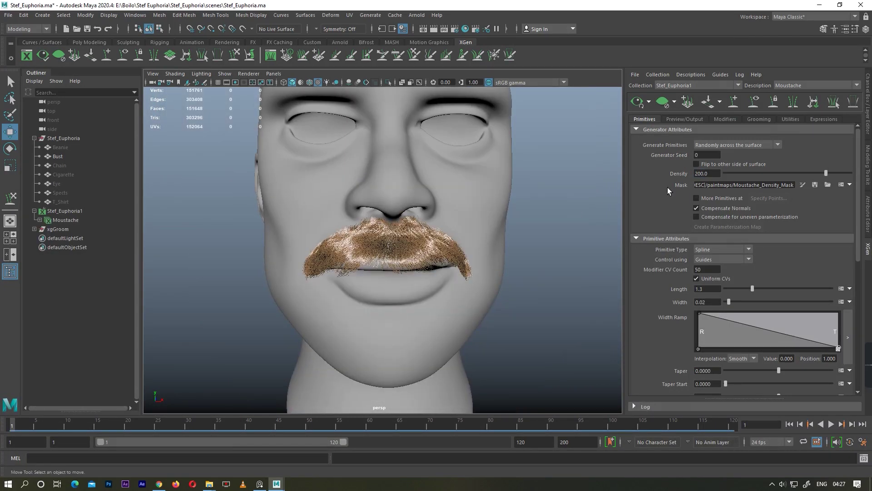
alt+drag(454, 220, 456, 268)
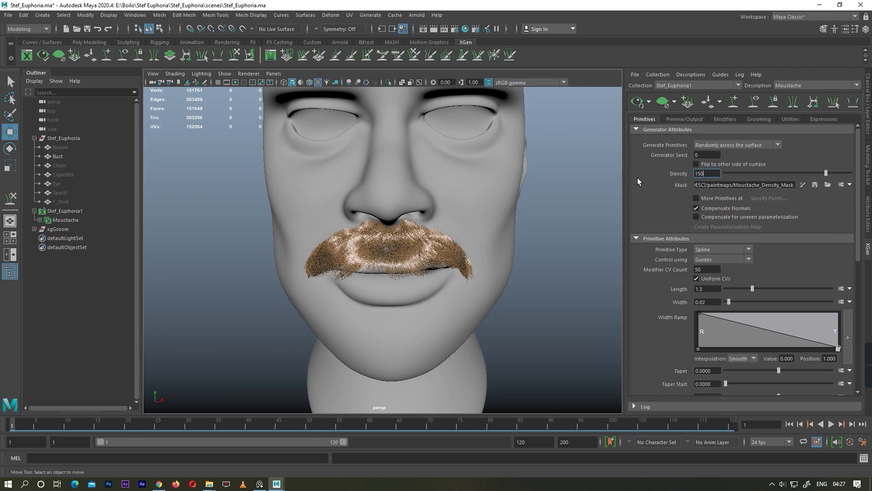
mouse_move(390, 291)
alt+mouse_down()
mouse_move(383, 296)
mouse_move(449, 278)
mouse_move(444, 301)
alt+mouse_up()
scroll(302, 312, up, 5)
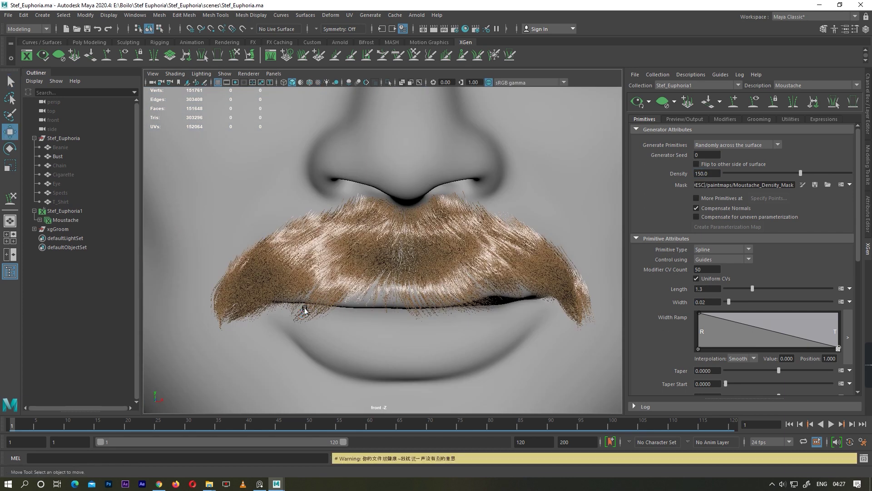
drag(302, 308, 547, 284)
scroll(369, 247, up, 3)
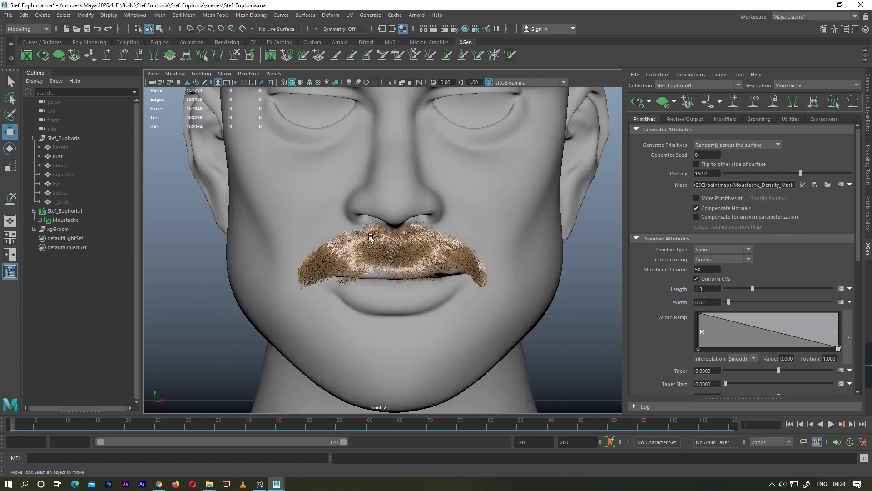
scroll(370, 247, up, 3)
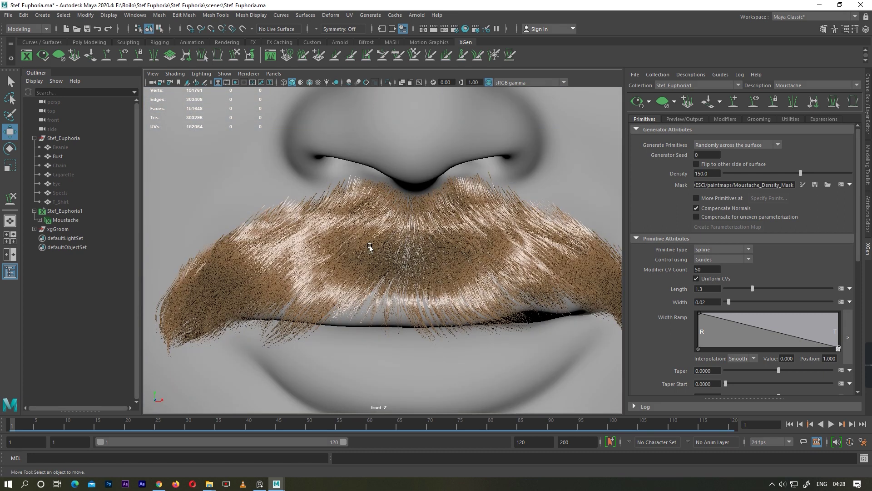
Step: Show only the guides and sculpt the central moustache guides toward the upper lip
click(714, 105)
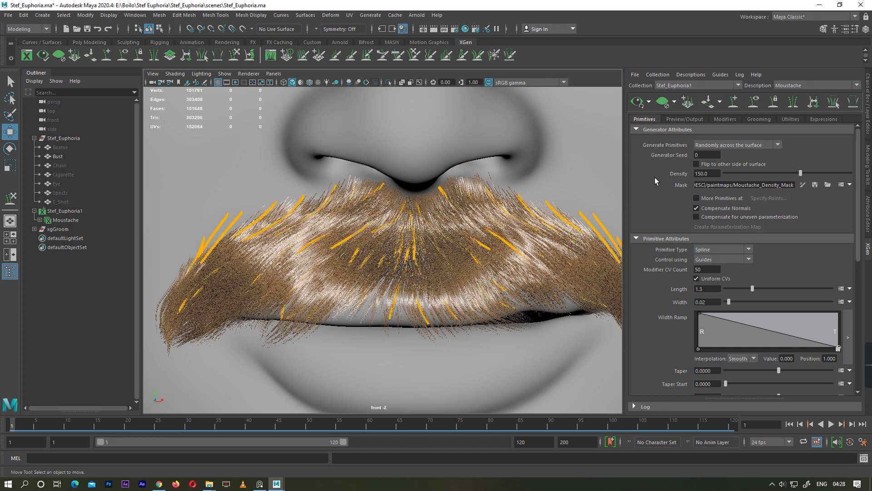
click(661, 105)
click(233, 57)
scroll(432, 289, up, 2)
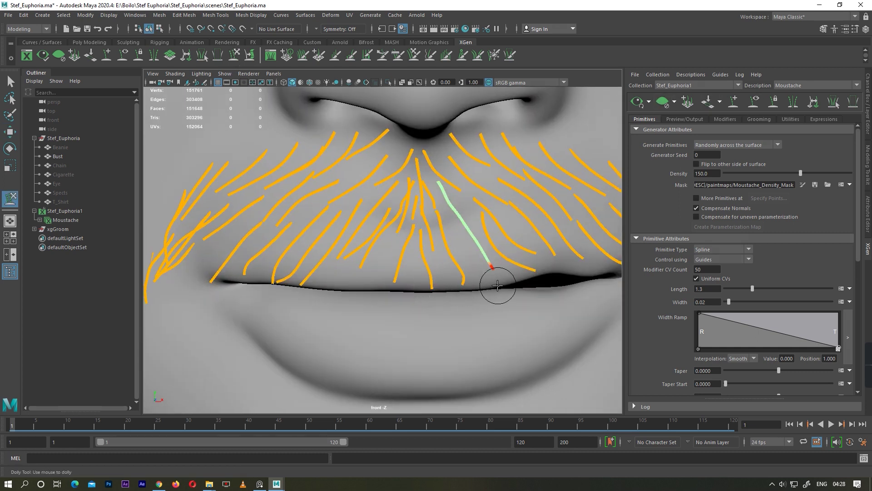
scroll(545, 257, up, 2)
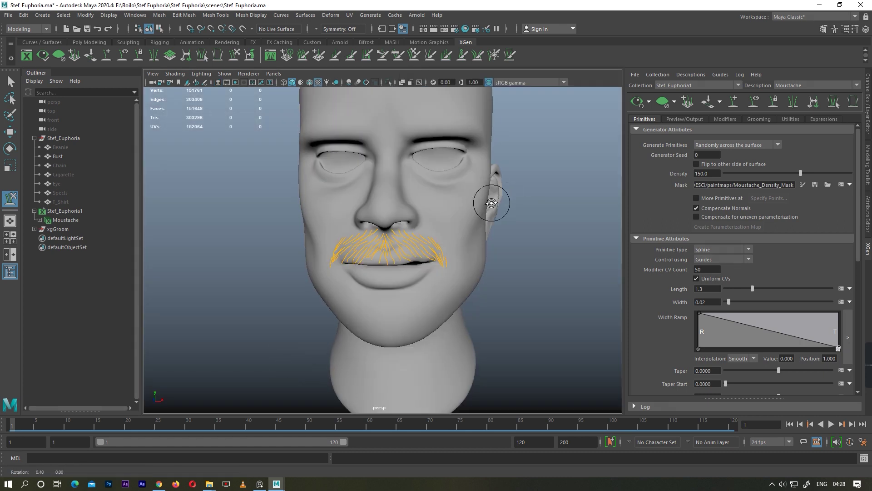
scroll(491, 194, up, 5)
alt+middle_drag(574, 263, 480, 278)
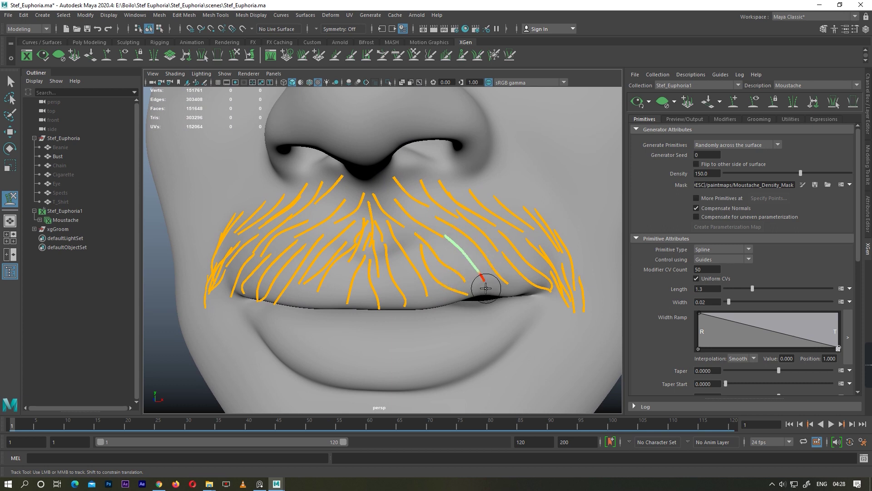
scroll(546, 304, down, 5)
alt+drag(546, 304, 553, 248)
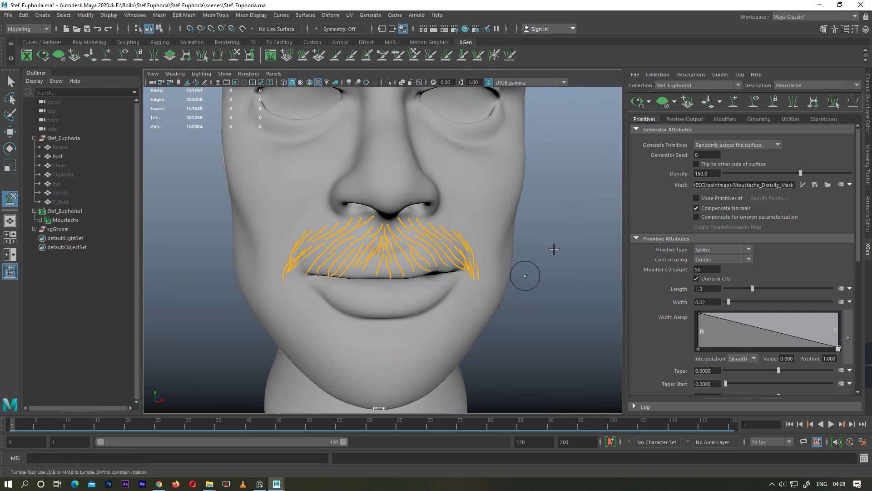
scroll(472, 258, up, 3)
scroll(472, 258, up, 5)
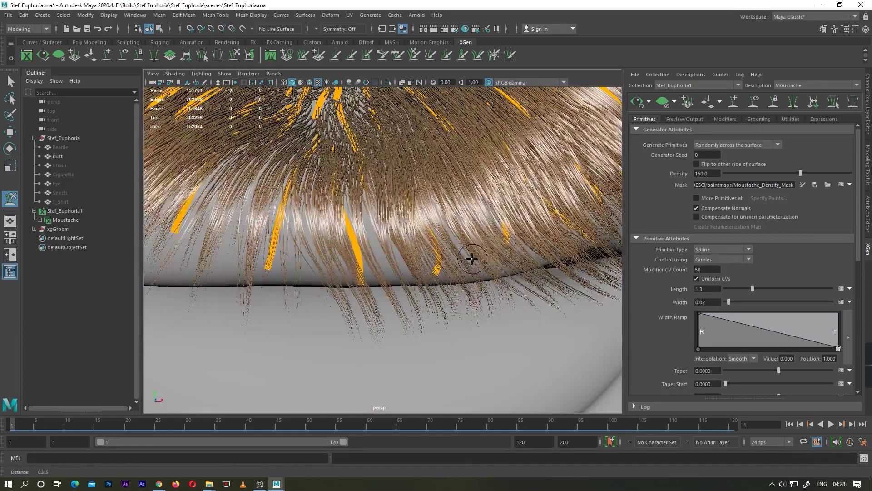